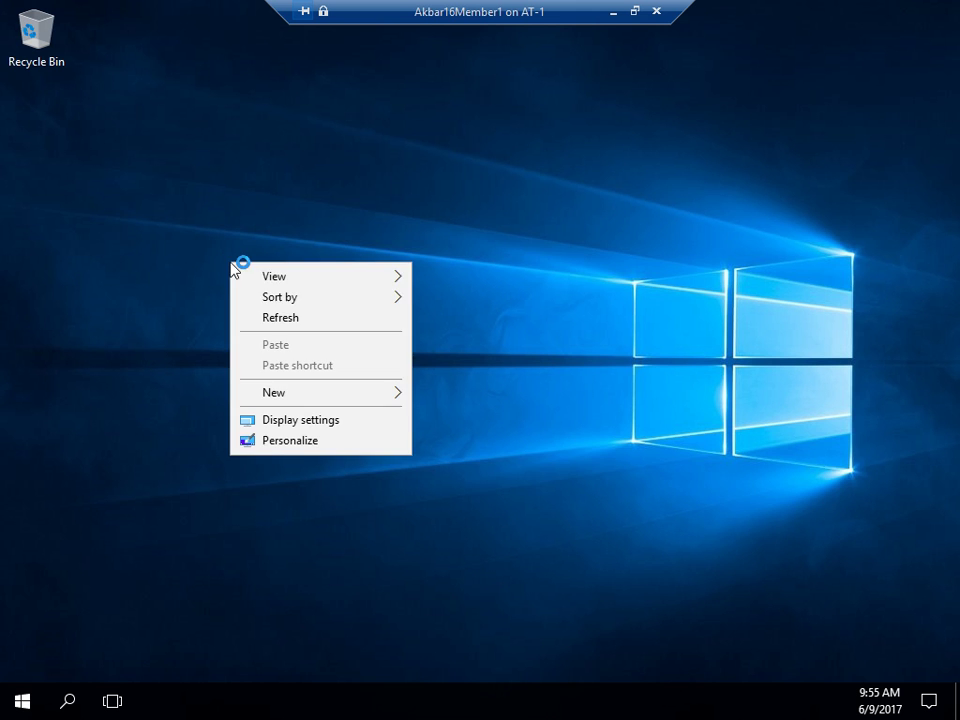
- Refresh the desktop nine times in a row while Server Manager starts up
{"action": "left_click", "coordinate": [290, 317]}
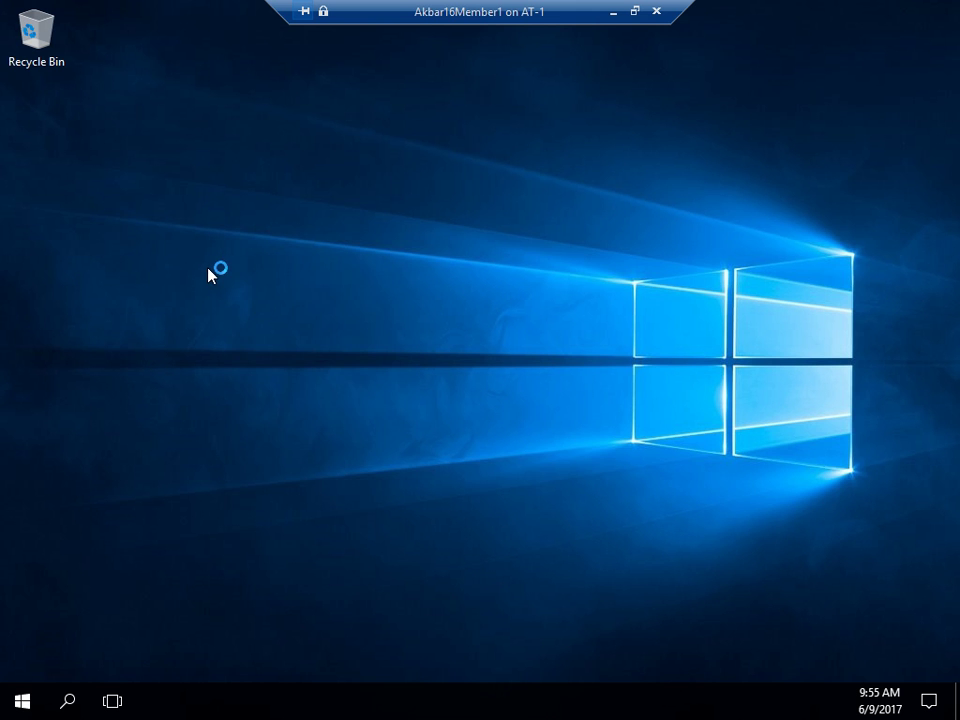
{"action": "right_click", "coordinate": [208, 270]}
{"action": "left_click", "coordinate": [272, 324]}
{"action": "right_click", "coordinate": [210, 270]}
{"action": "left_click", "coordinate": [260, 314]}
{"action": "right_click", "coordinate": [208, 260]}
{"action": "left_click", "coordinate": [263, 316]}
{"action": "right_click", "coordinate": [186, 262]}
{"action": "left_click", "coordinate": [229, 318]}
{"action": "right_click", "coordinate": [182, 274]}
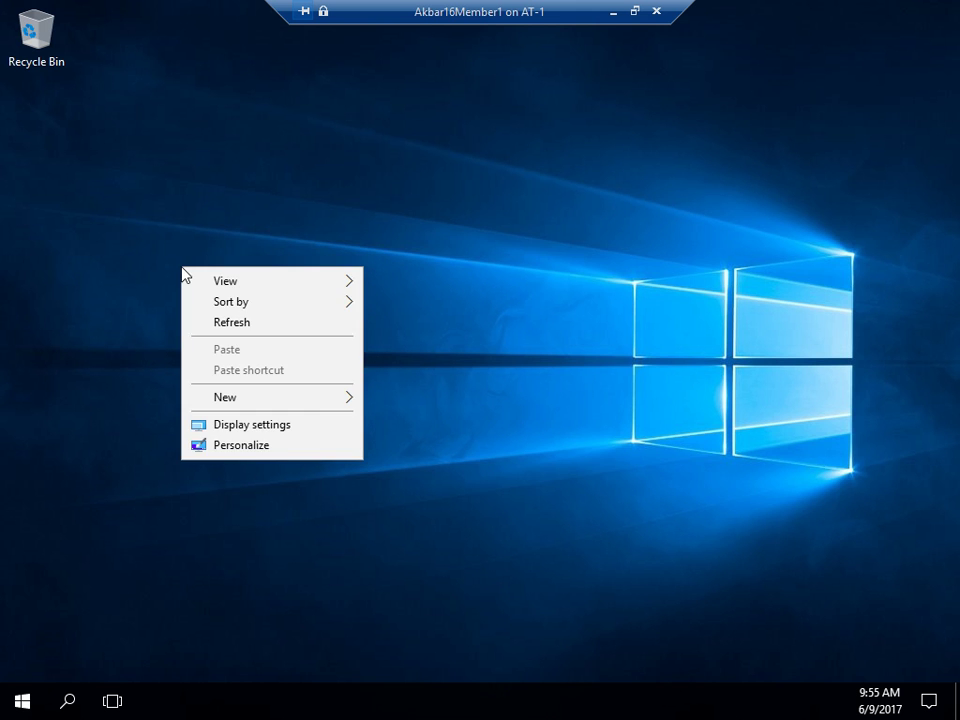
{"action": "left_click", "coordinate": [229, 323]}
{"action": "right_click", "coordinate": [195, 274]}
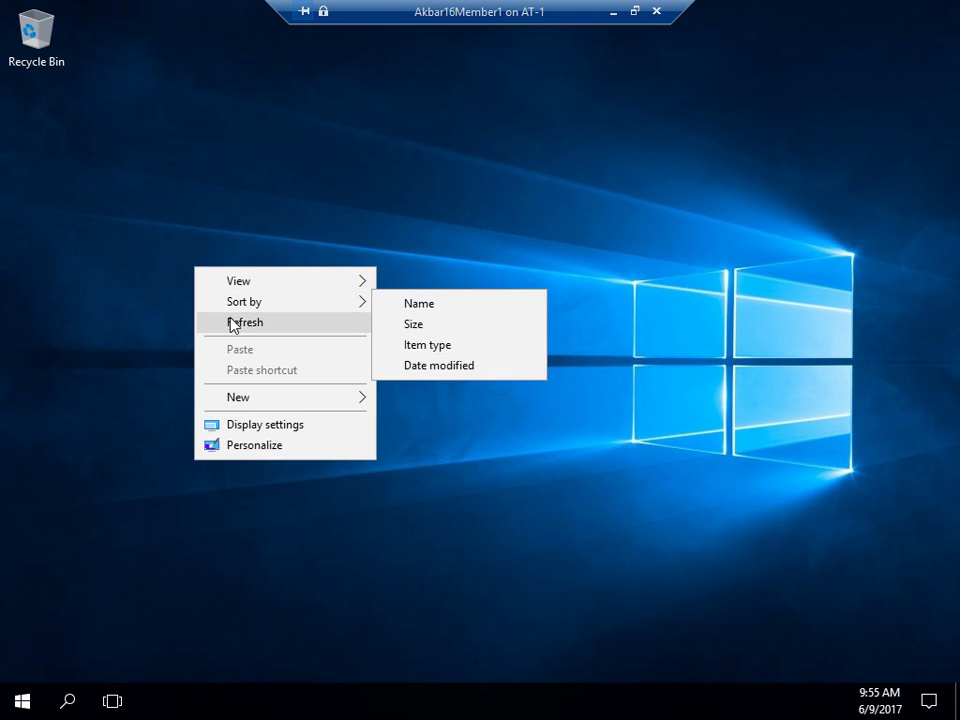
{"action": "left_click", "coordinate": [229, 323]}
{"action": "right_click", "coordinate": [179, 265]}
{"action": "left_click", "coordinate": [226, 322]}
{"action": "right_click", "coordinate": [182, 266]}
{"action": "left_click", "coordinate": [222, 324]}
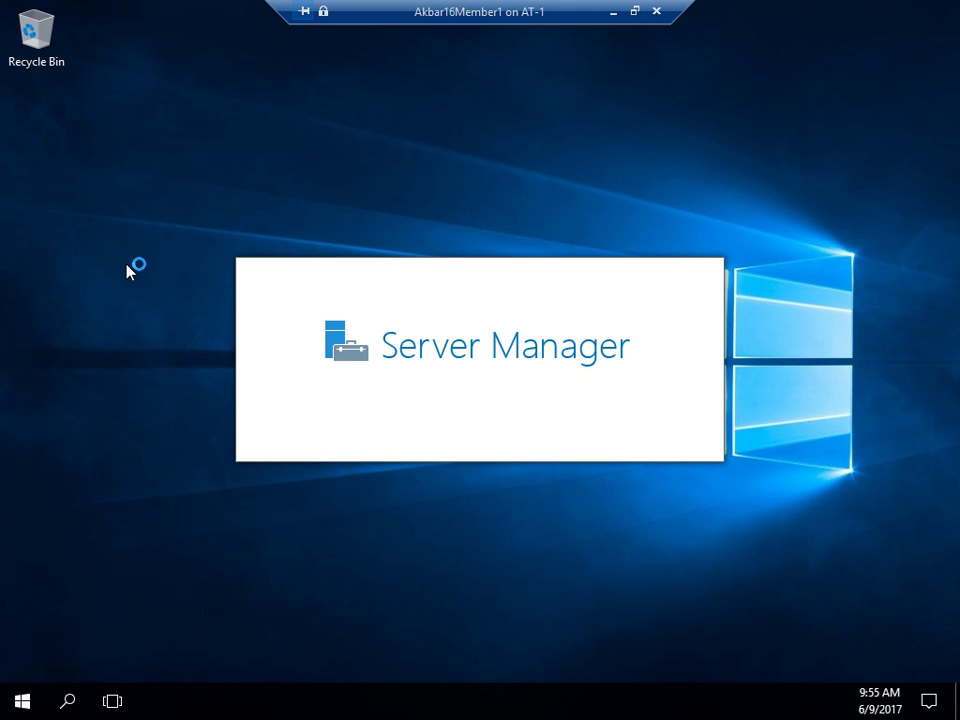
- Refresh the desktop once more and cancel the Shutdown Event Tracker prompt
{"action": "right_click", "coordinate": [186, 330]}
{"action": "left_click", "coordinate": [186, 326]}
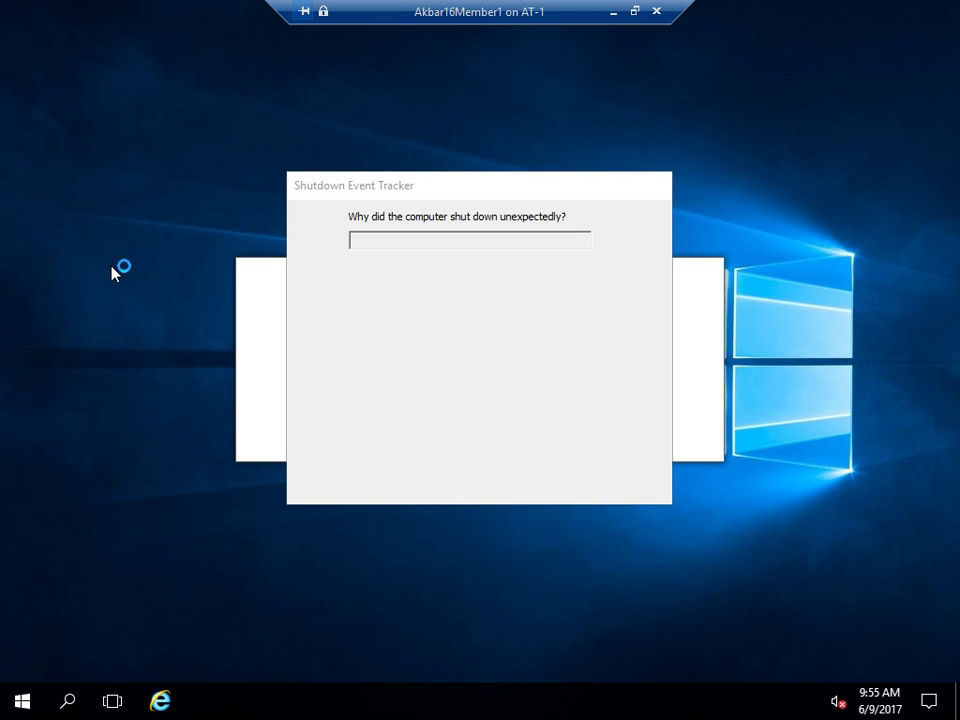
{"action": "left_click", "coordinate": [556, 476]}
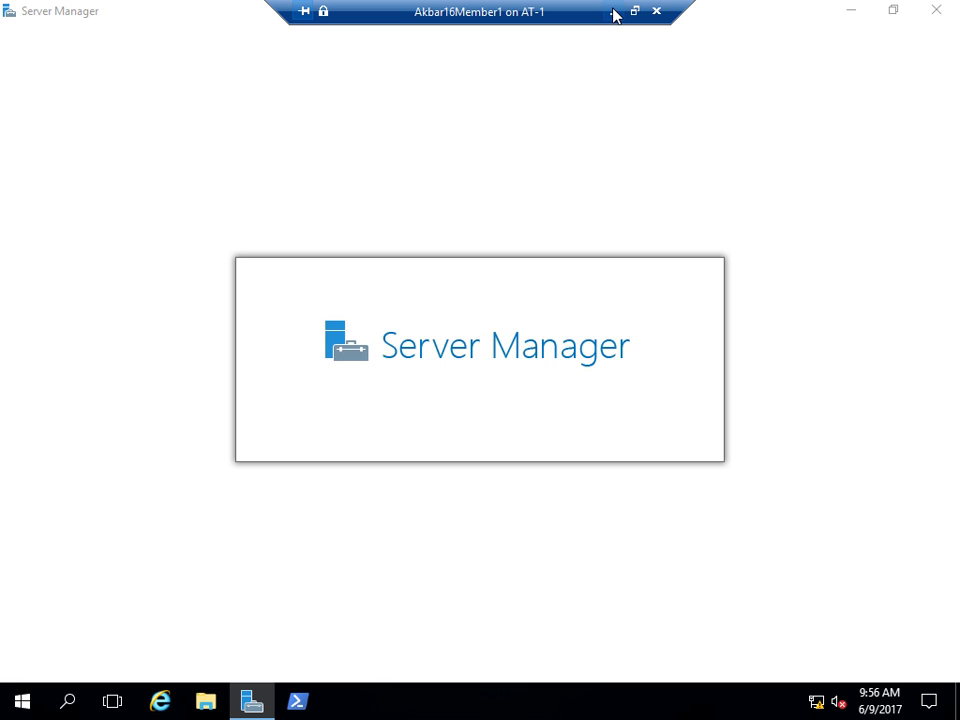
- Connect to the Akbar16Member2 VM from Hyper-V Manager and send Ctrl+Alt+Delete
{"action": "left_click", "coordinate": [613, 11]}
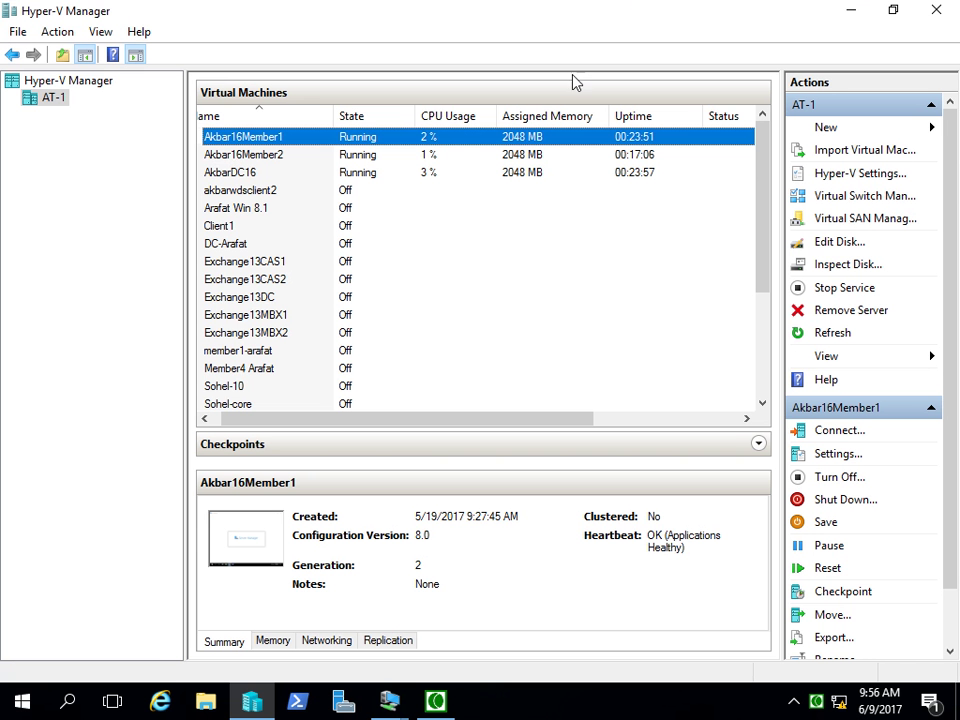
{"action": "left_click", "coordinate": [230, 172]}
{"action": "left_click", "coordinate": [250, 155]}
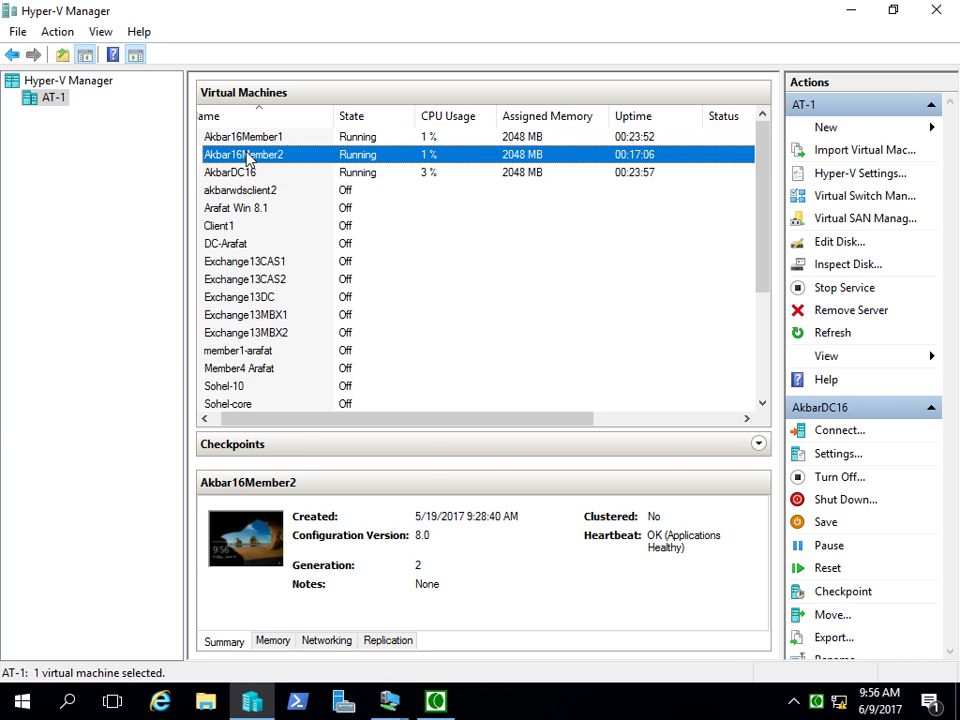
{"action": "right_click", "coordinate": [249, 157]}
{"action": "key", "text": "Escape"}
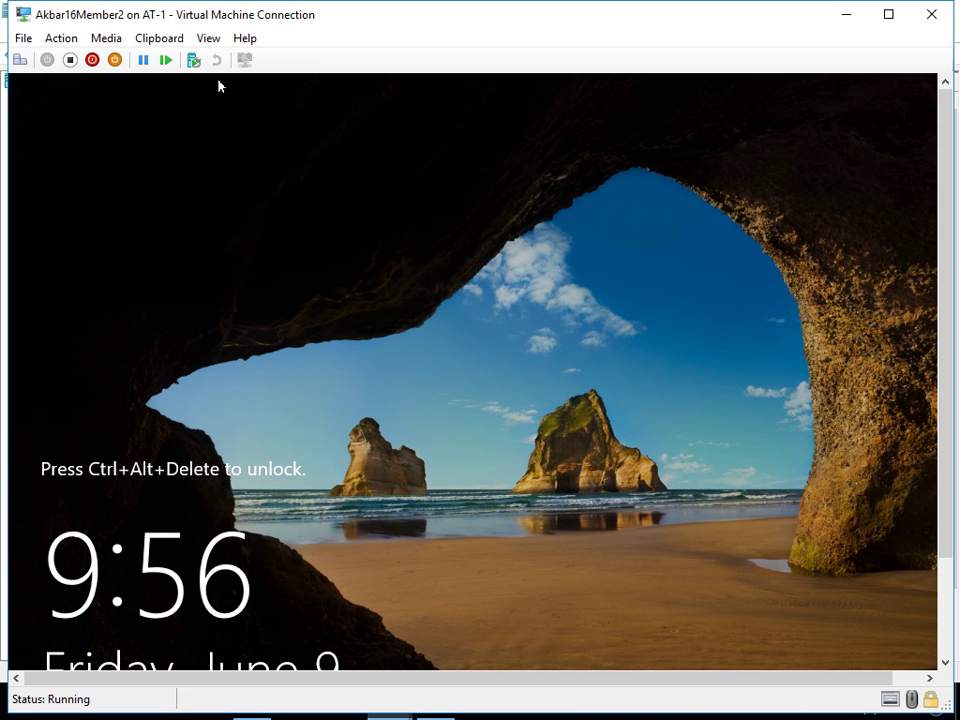
{"action": "left_click", "coordinate": [208, 38]}
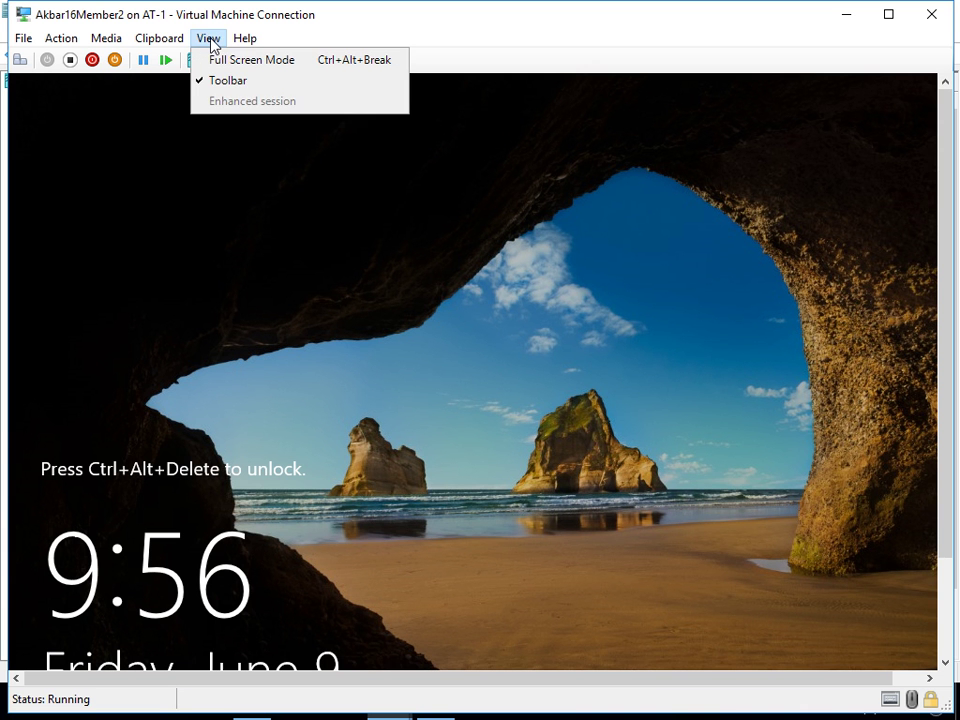
{"action": "left_click", "coordinate": [462, 412]}
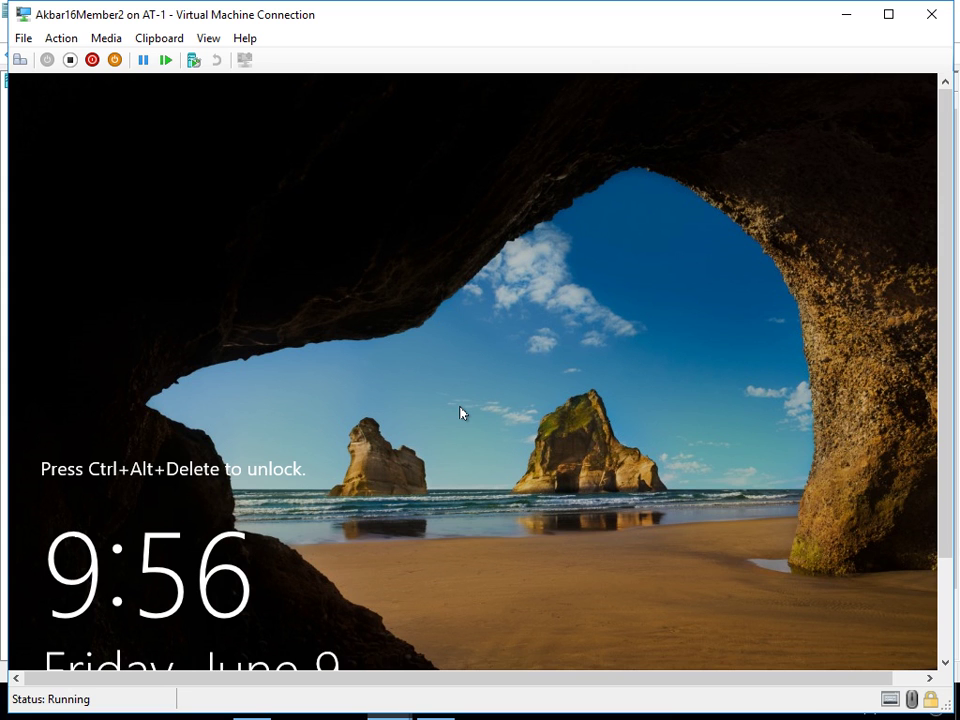
{"action": "key", "text": "ctrl+alt+End"}
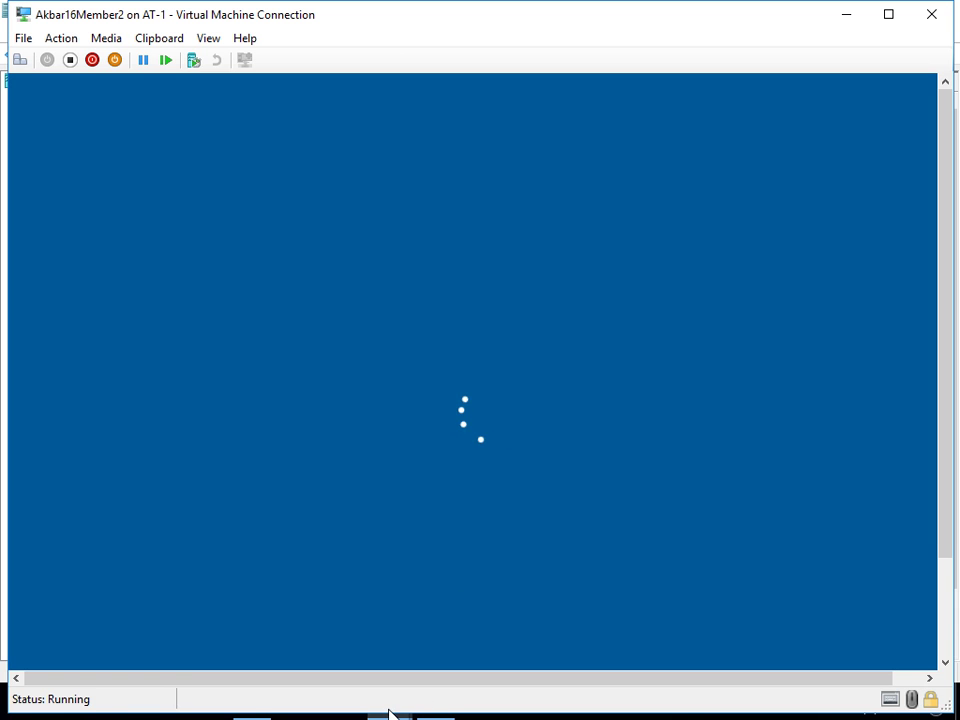
- Rearrange the Member1 and Member2 VM windows to uncover the host taskbar
{"action": "mouse_move", "coordinate": [390, 705]}
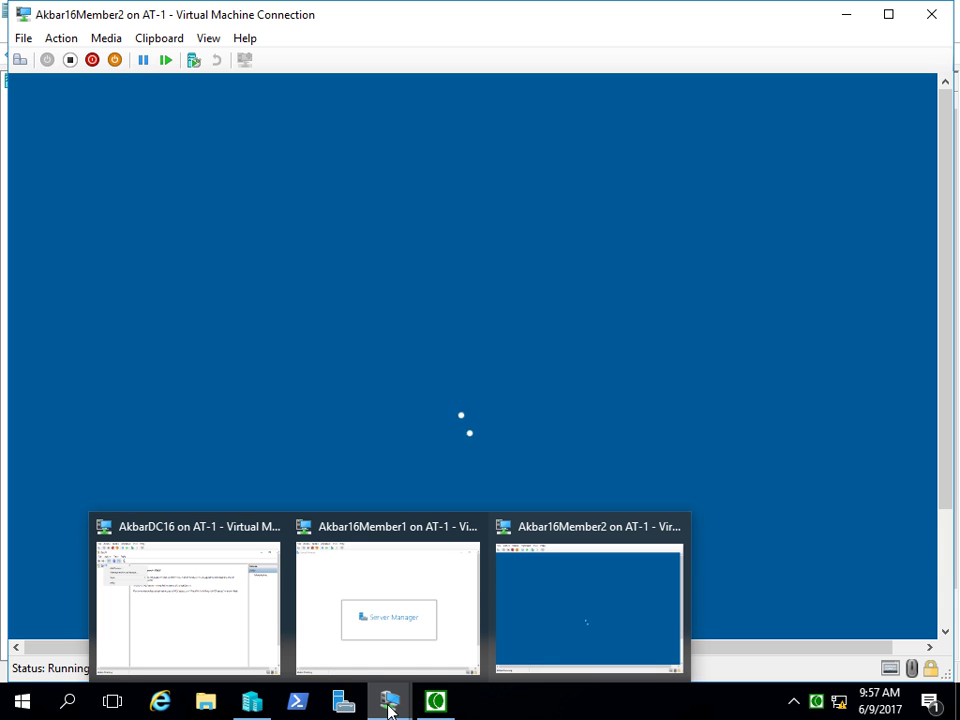
{"action": "left_click", "coordinate": [394, 645]}
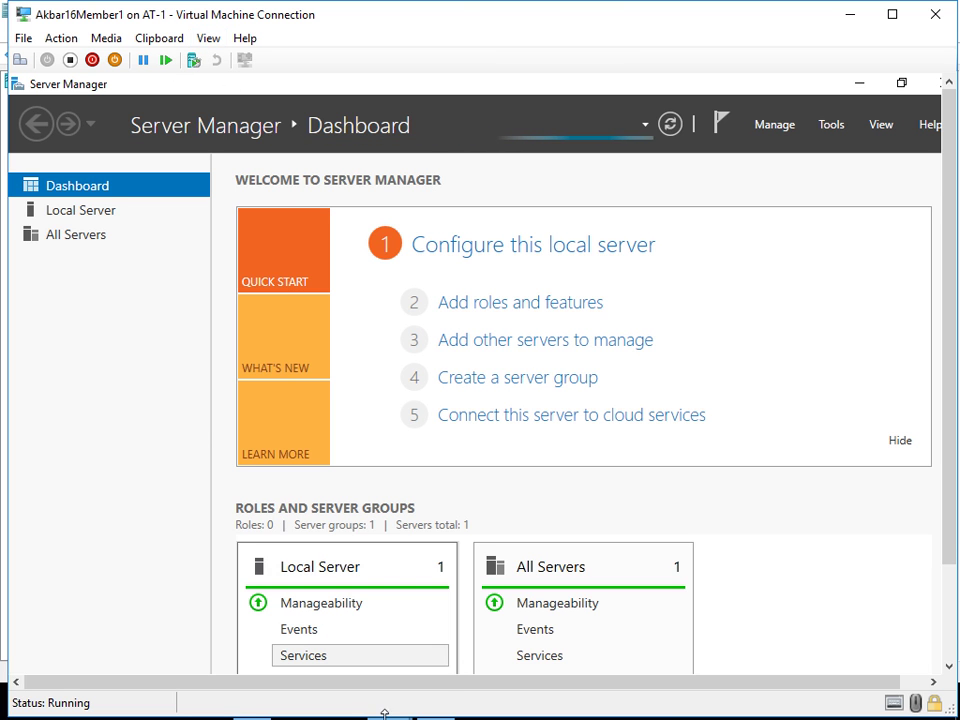
{"action": "left_click_drag", "start_coordinate": [391, 717], "coordinate": [391, 680]}
{"action": "mouse_move", "coordinate": [390, 700]}
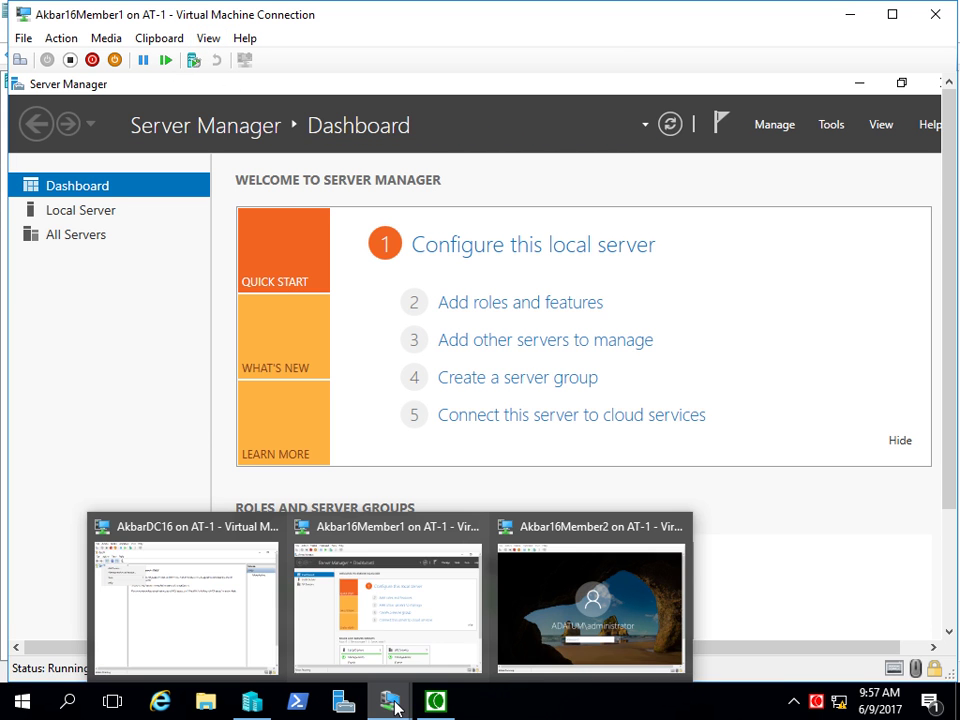
{"action": "left_click", "coordinate": [575, 611]}
- Sign in to Akbar16Member2 with the administrator password, then return to the Akbar16Member1 window
{"action": "left_click", "coordinate": [418, 516]}
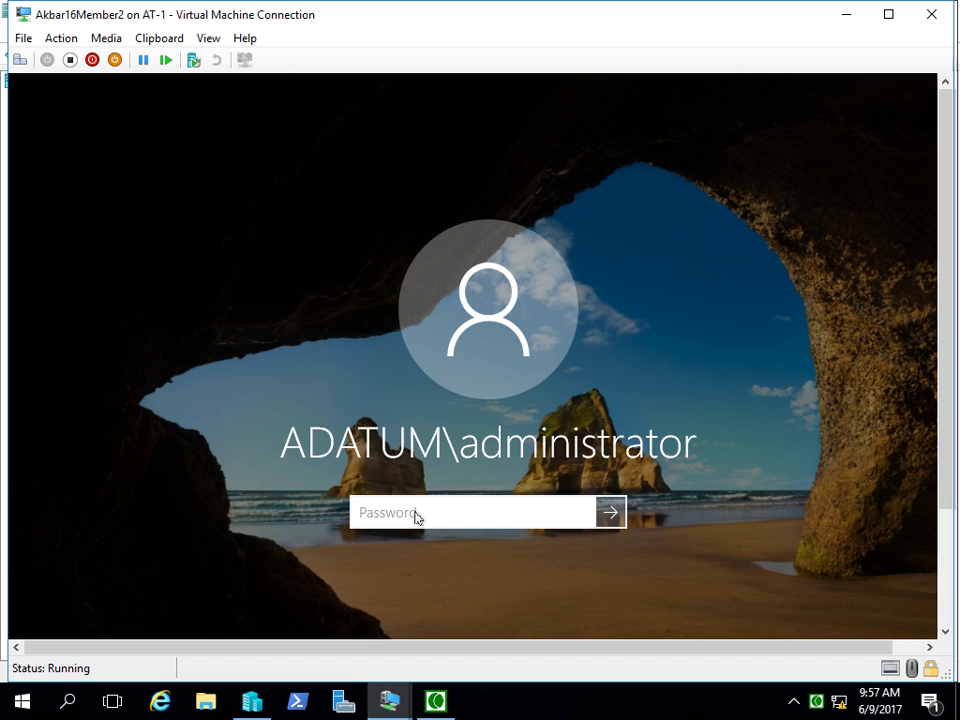
{"action": "type", "text": "Pa55w.rd"}
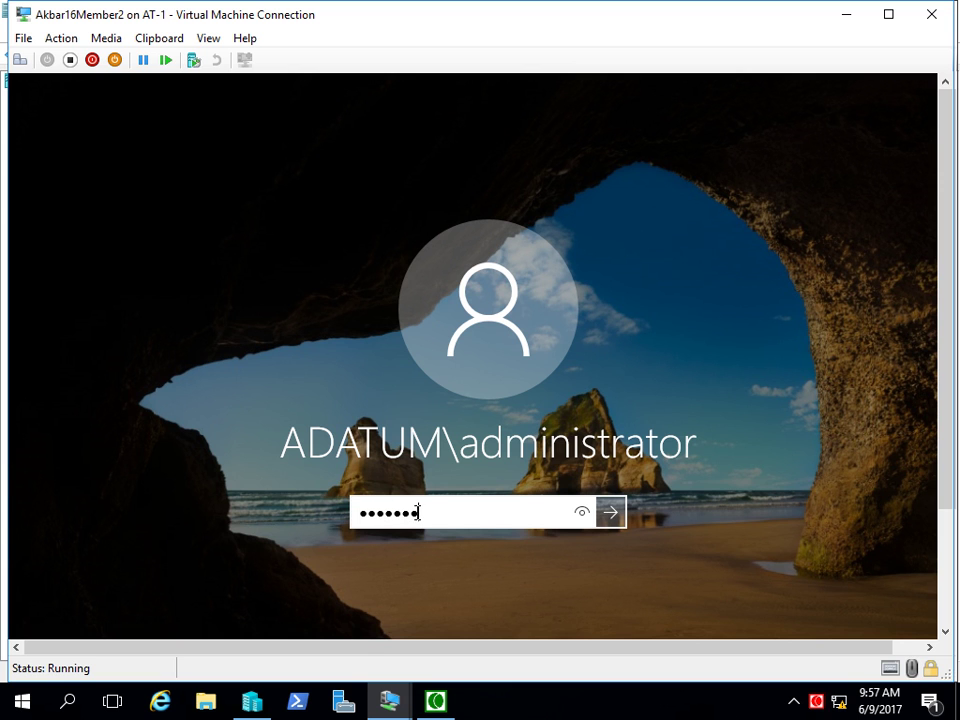
{"action": "key", "text": "Return"}
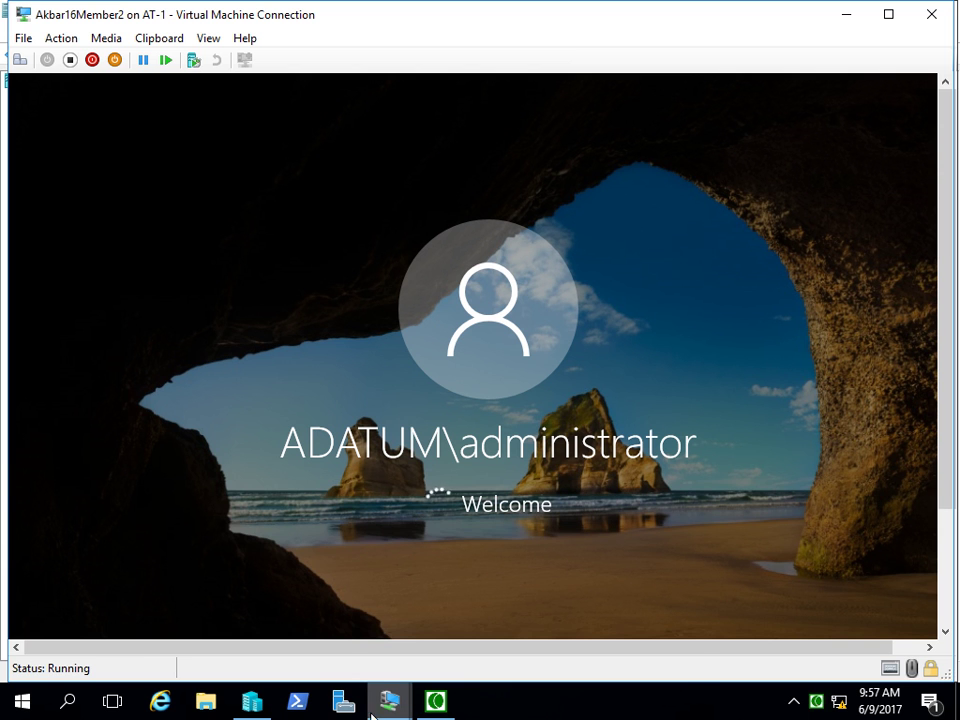
{"action": "mouse_move", "coordinate": [383, 712]}
{"action": "left_click", "coordinate": [381, 612]}
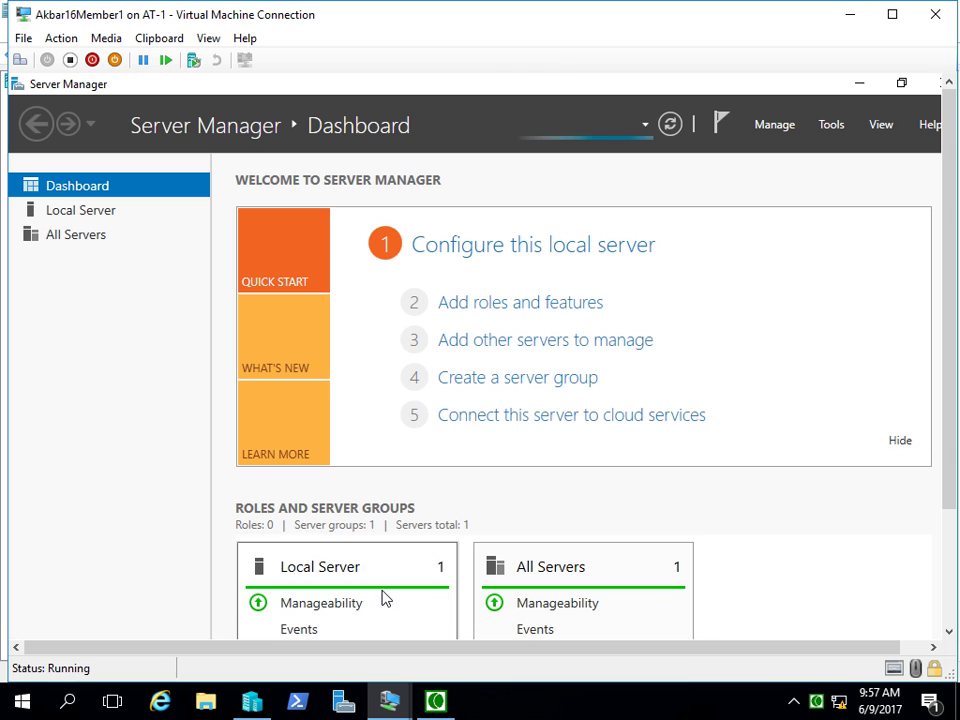
- Launch DHCP from Server Manager's Tools menu and switch the Member1 session to full screen
{"action": "left_click", "coordinate": [829, 124]}
{"action": "left_click", "coordinate": [725, 250]}
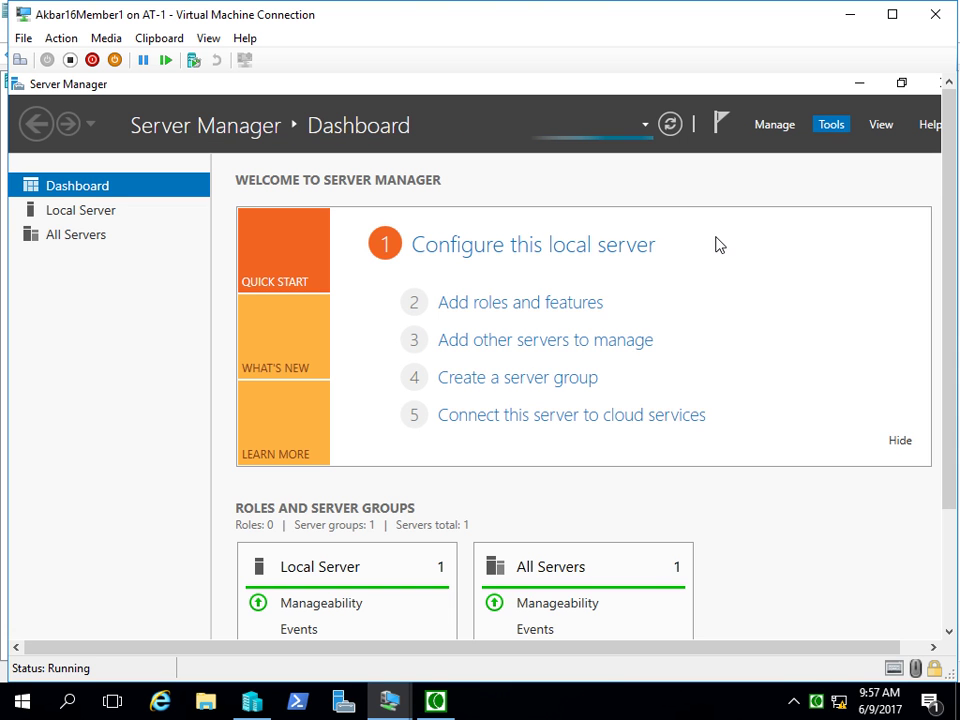
{"action": "left_click", "coordinate": [209, 40]}
{"action": "left_click", "coordinate": [219, 56]}
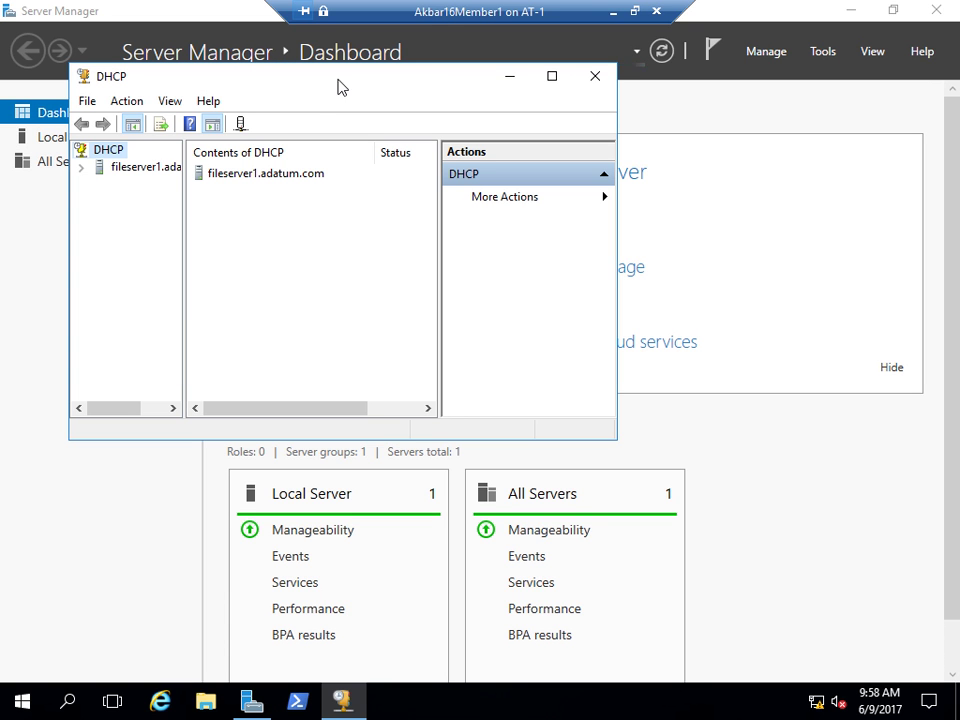
- Maximize the DHCP console and expand fileserver1.adatum.com > IPv4 > Scope [192.168.1.0] WDSScope
{"action": "left_click", "coordinate": [552, 77]}
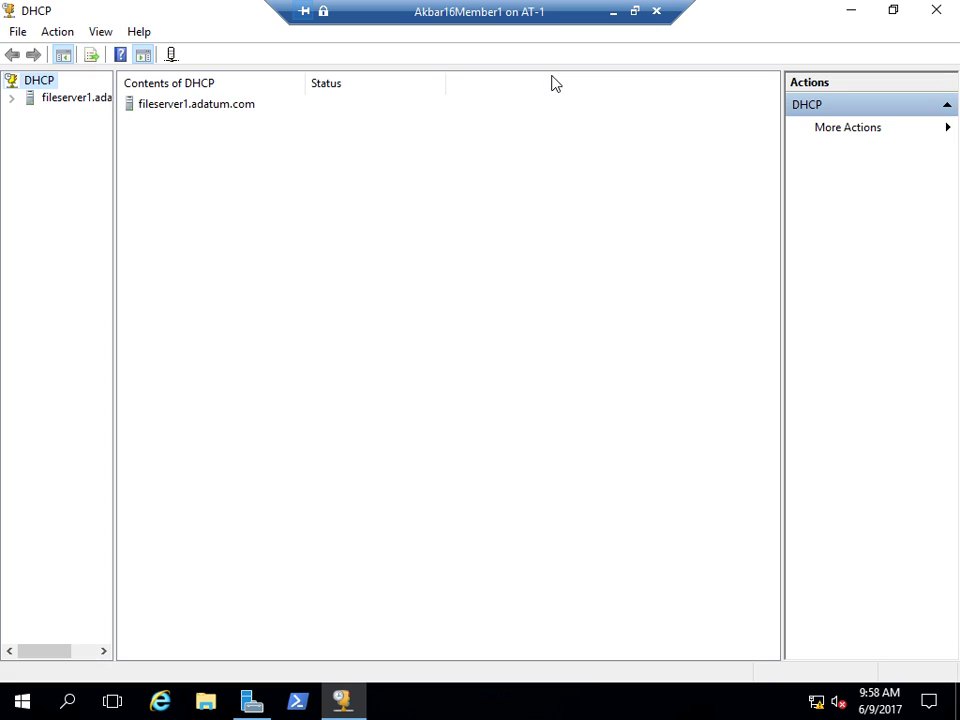
{"action": "left_click", "coordinate": [11, 97]}
{"action": "left_click_drag", "start_coordinate": [113, 274], "coordinate": [223, 296]}
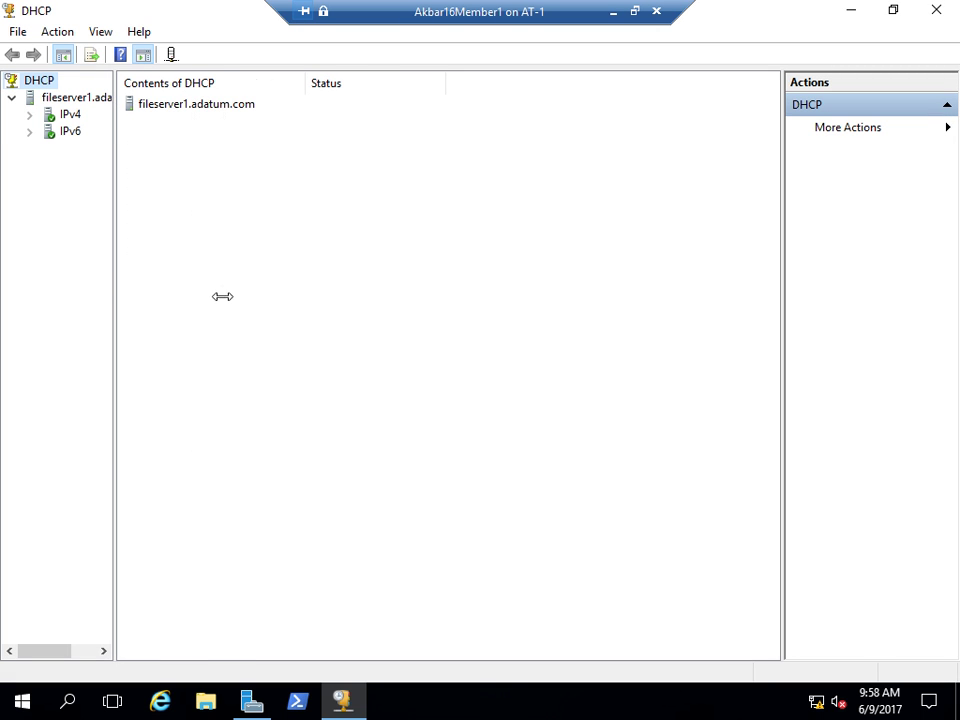
{"action": "left_click", "coordinate": [29, 114]}
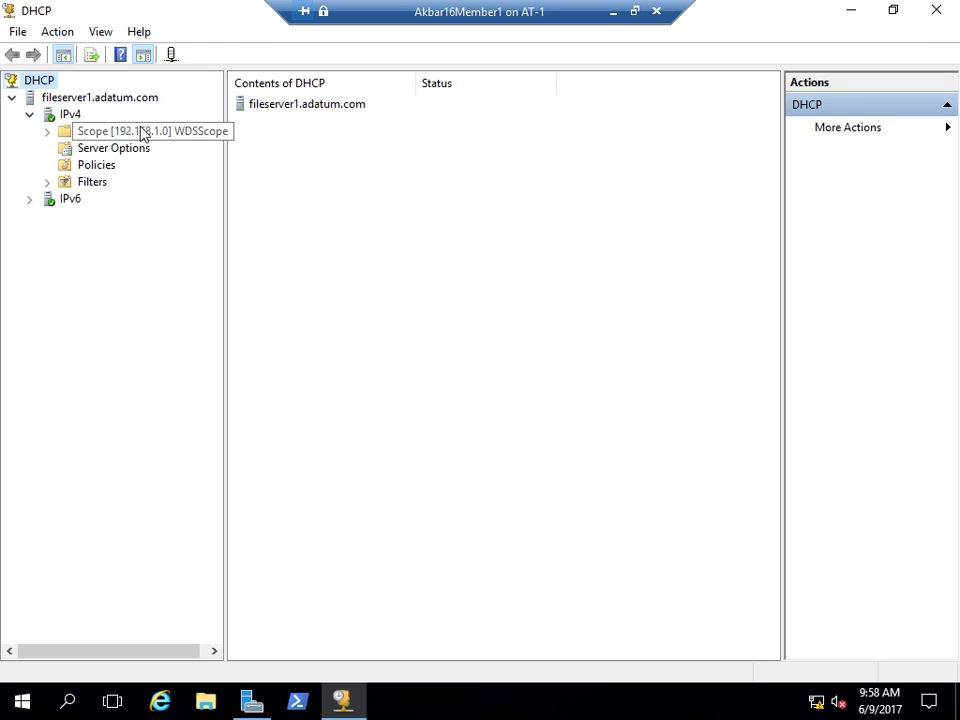
{"action": "left_click", "coordinate": [142, 133]}
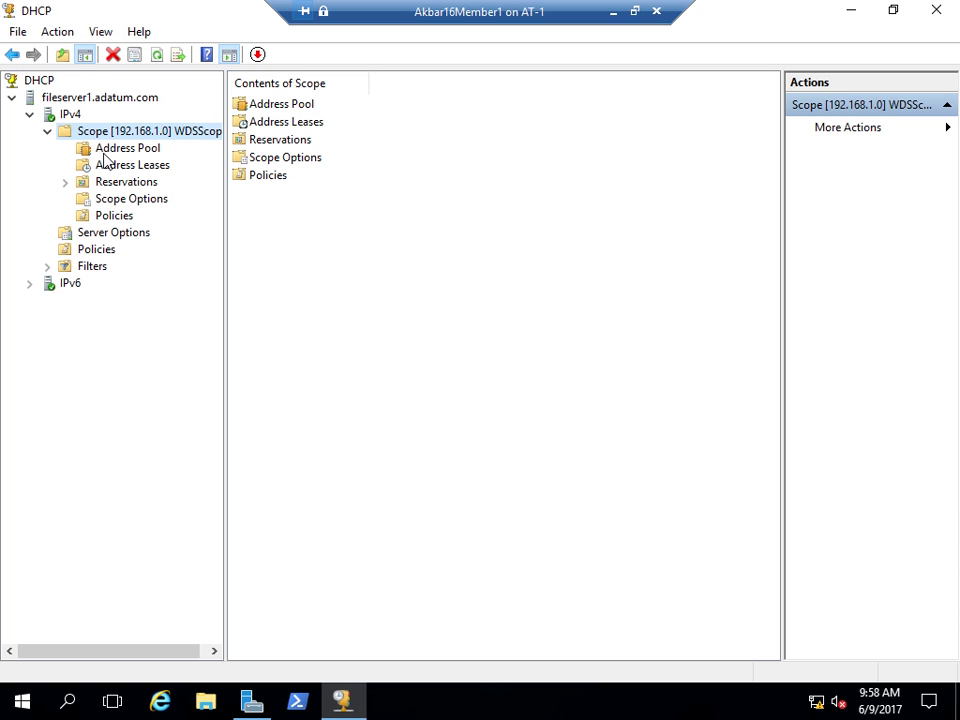
{"action": "left_click_drag", "start_coordinate": [225, 284], "coordinate": [239, 284]}
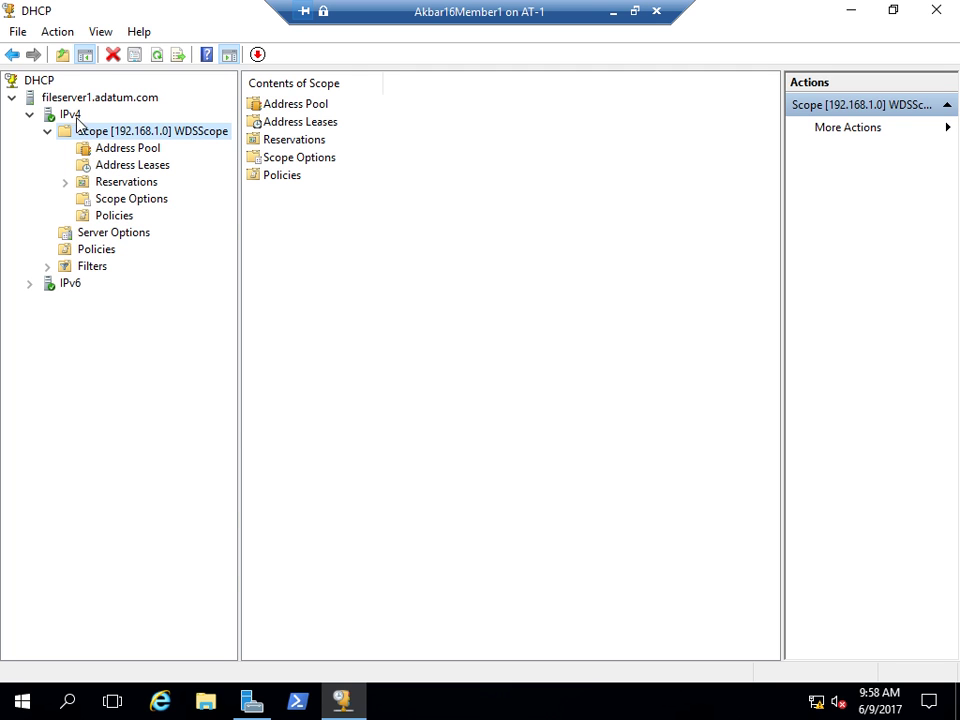
- Start the New Scope Wizard on IPv4 and enter 'Test' as the scope name
{"action": "right_click", "coordinate": [72, 115]}
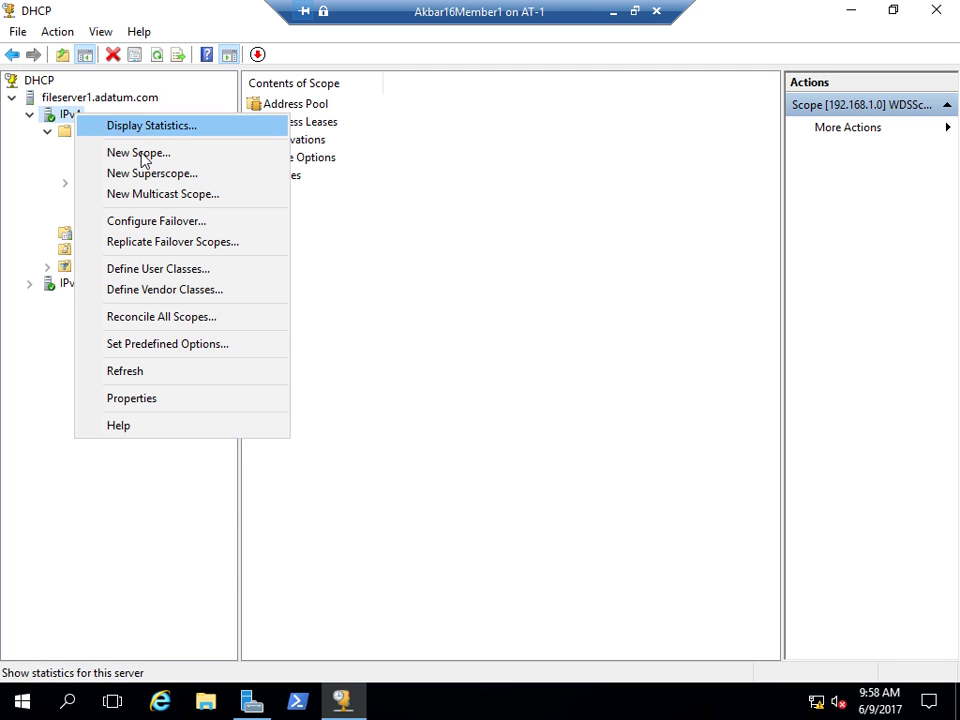
{"action": "key", "text": "Escape"}
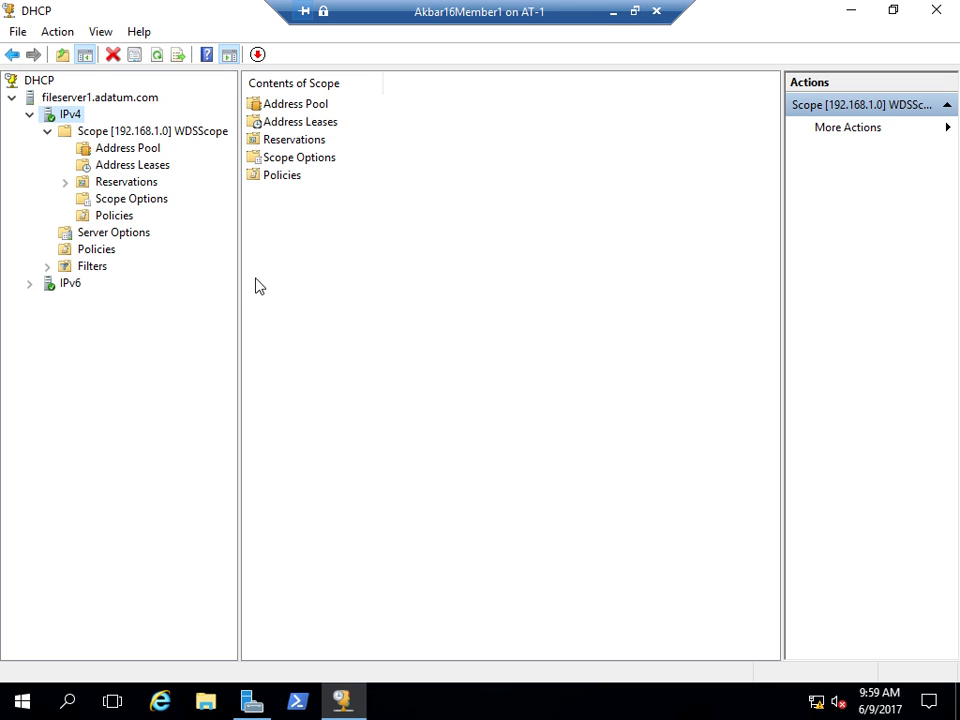
{"action": "left_click", "coordinate": [570, 519]}
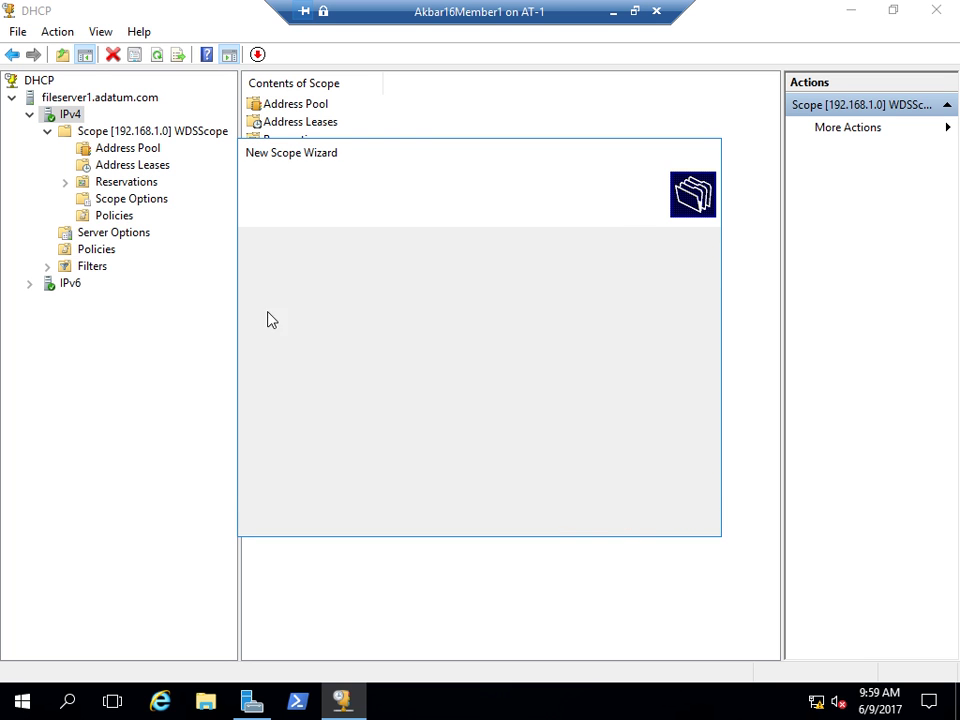
{"action": "type", "text": "TEST"}
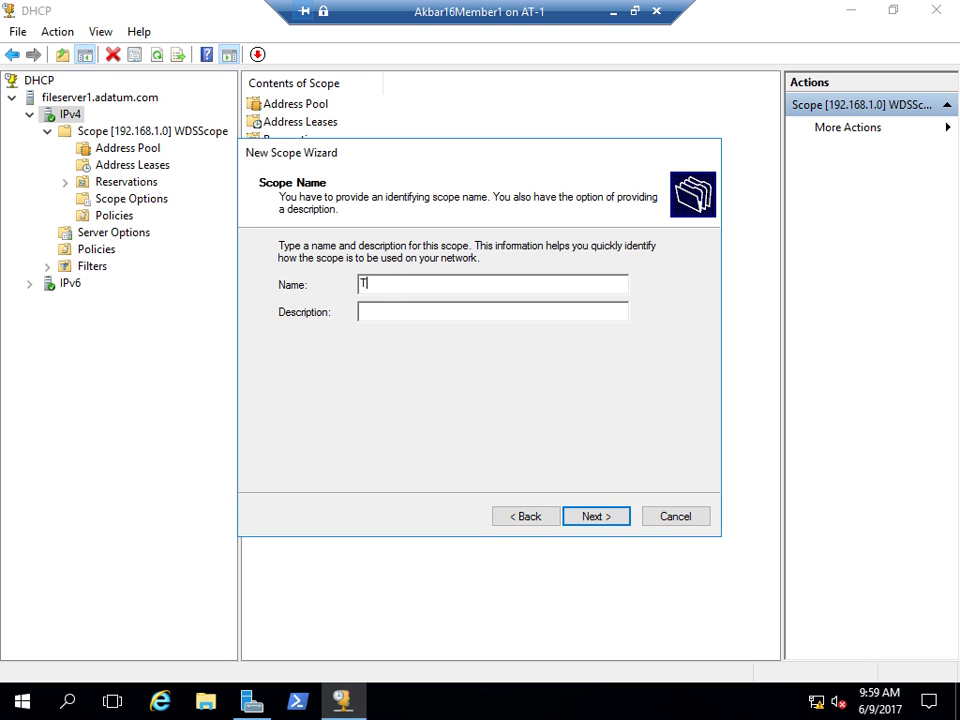
{"action": "key", "text": "BackSpace"}
{"action": "key", "text": "BackSpace"}
{"action": "key", "text": "BackSpace"}
{"action": "type", "text": "est"}
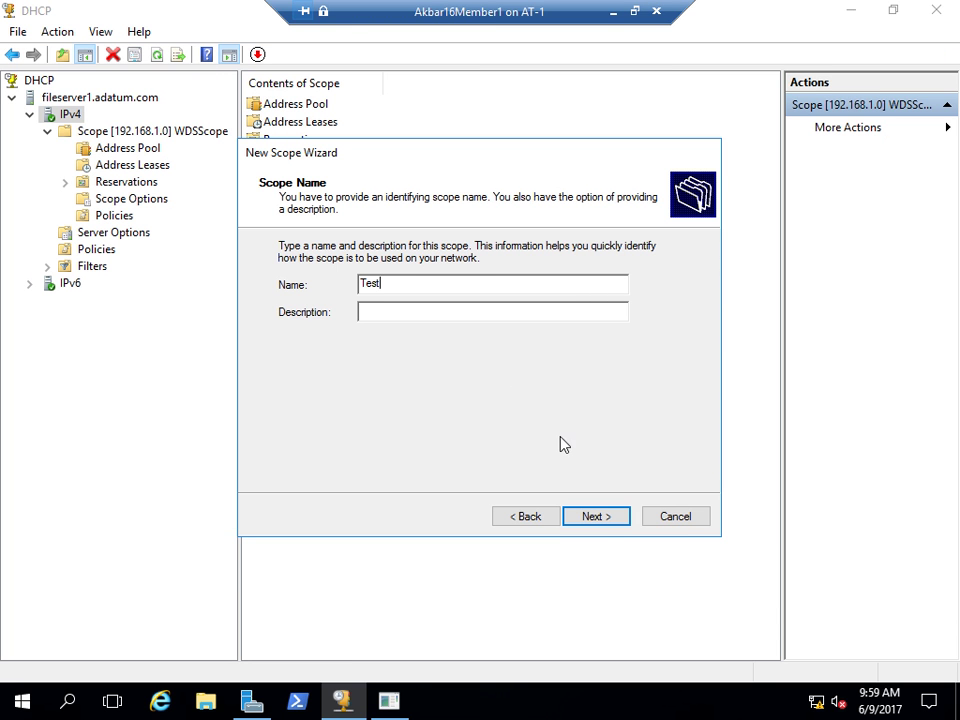
{"action": "left_click", "coordinate": [598, 520]}
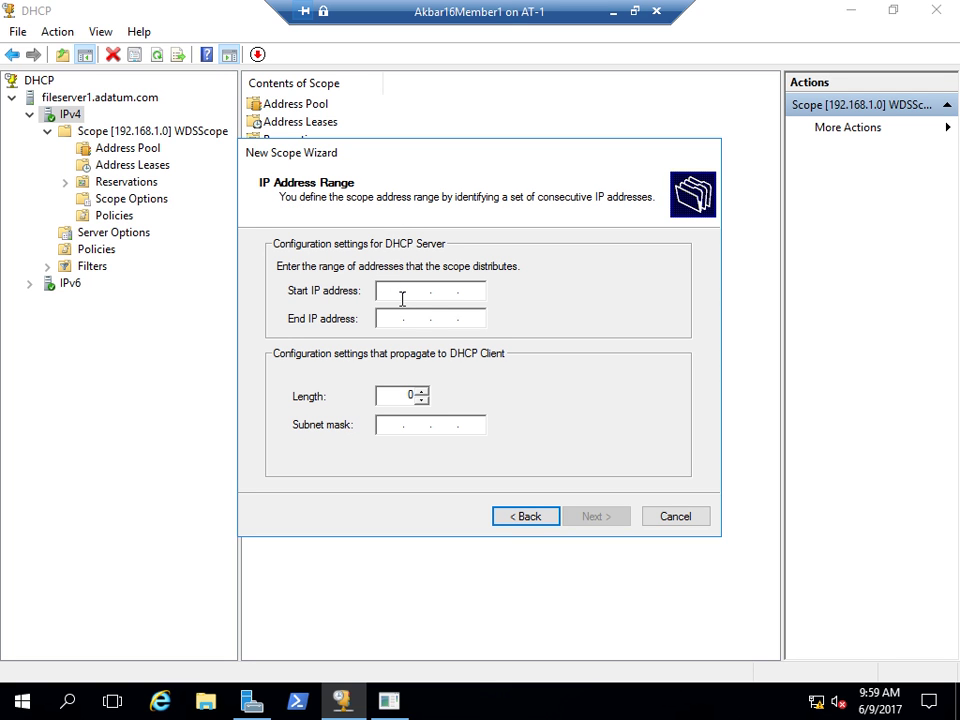
- Enter the range 192.168.1.210 to 192.168.1.250 and acknowledge the scope conflict warning
{"action": "type", "text": "192 . 168 . 1 . 210"}
{"action": "key", "text": "Tab"}
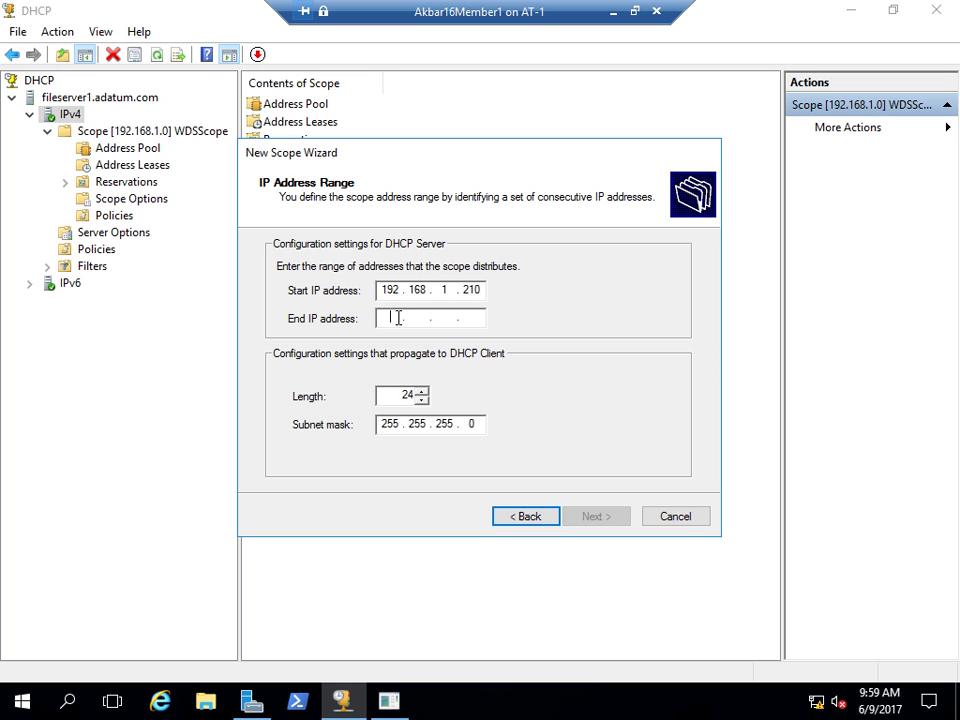
{"action": "type", "text": "192 . 168 . ."}
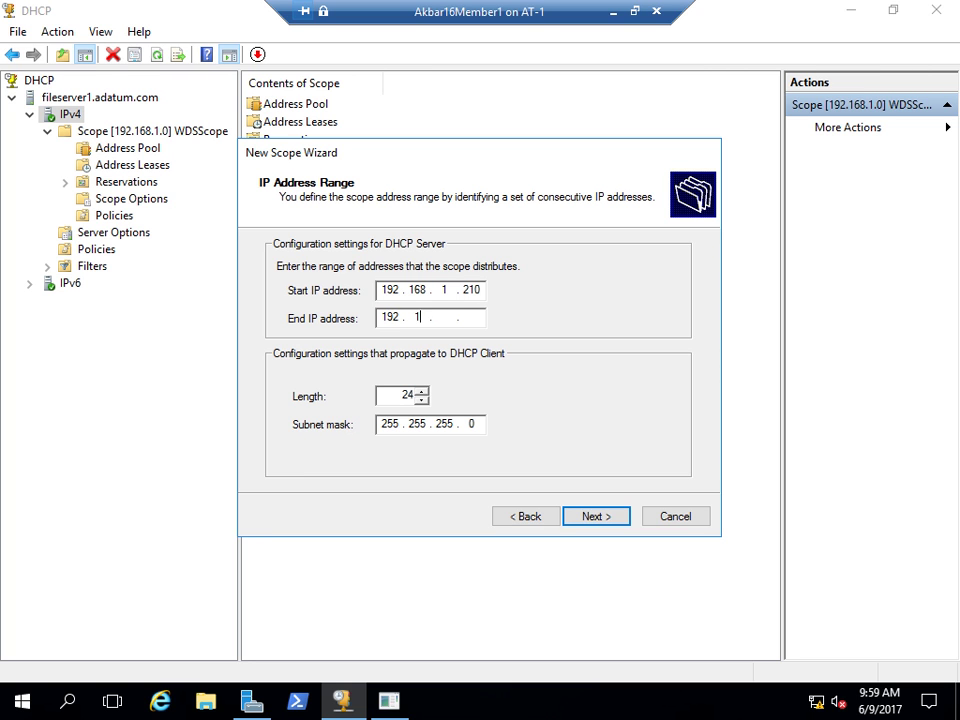
{"action": "type", "text": "50"}
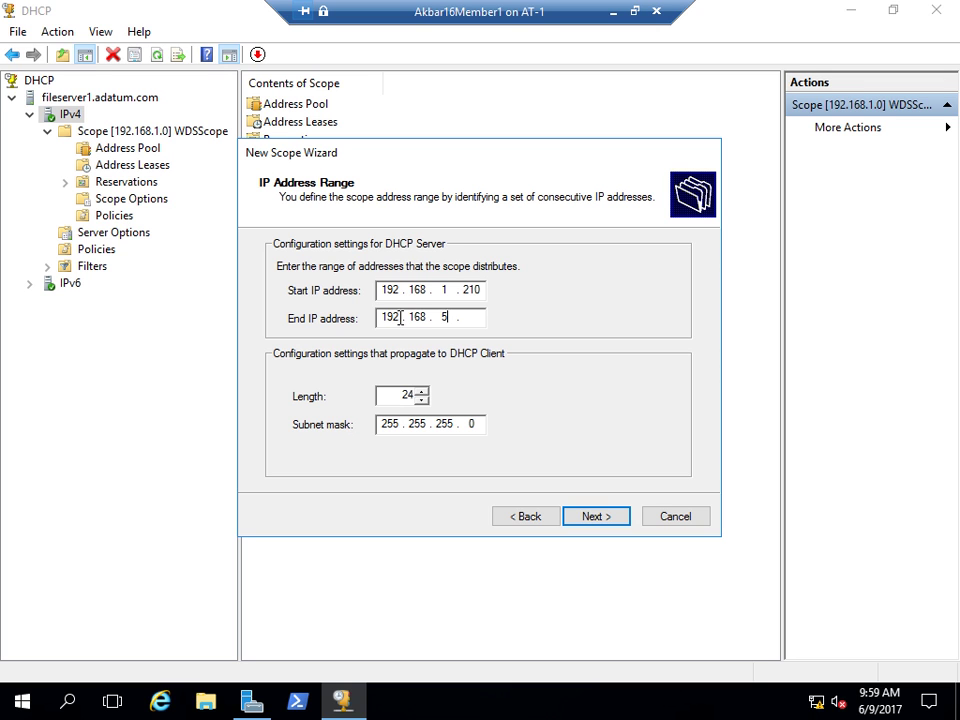
{"action": "key", "text": "BackSpace"}
{"action": "key", "text": "BackSpace"}
{"action": "type", "text": "1.250"}
{"action": "left_click", "coordinate": [575, 517]}
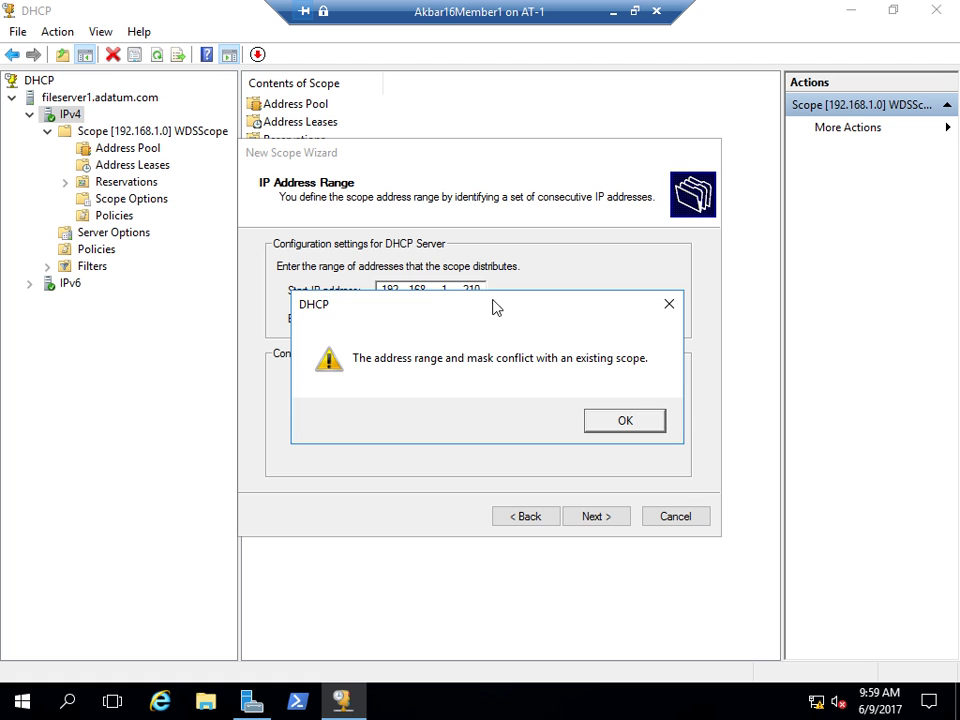
{"action": "left_click", "coordinate": [572, 525]}
- Change both addresses' third octet to 2, giving 192.168.2.210–192.168.2.250
{"action": "double_click", "coordinate": [445, 289]}
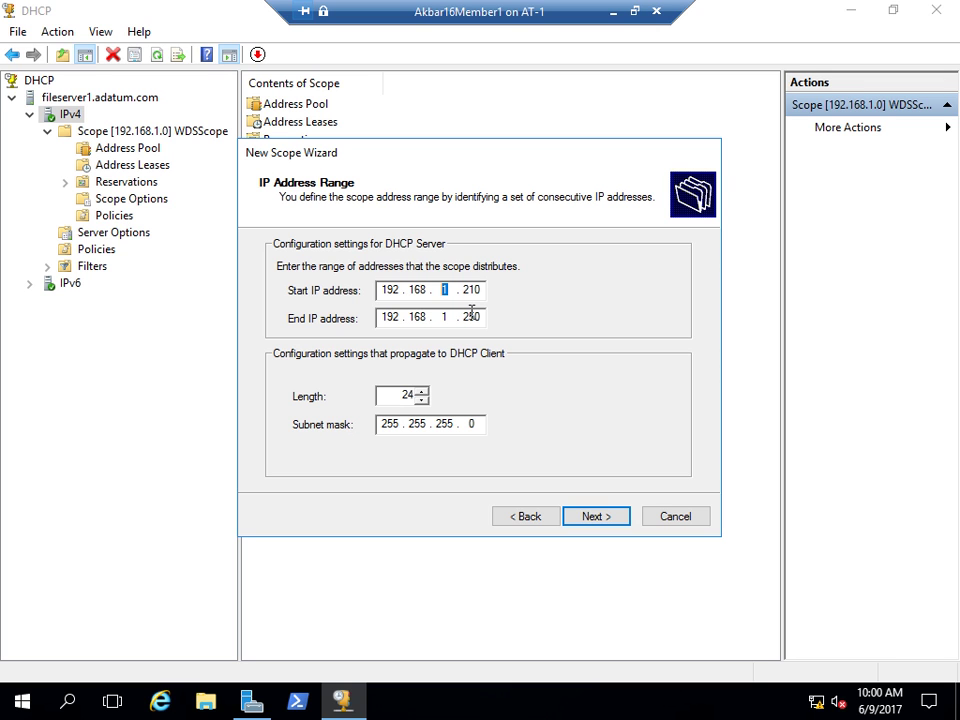
{"action": "type", "text": "2"}
{"action": "left_click", "coordinate": [455, 317]}
{"action": "key", "text": "BackSpace"}
{"action": "type", "text": "2"}
- Skip exclusions, keep the default lease duration, and leave the router gateway empty
{"action": "left_click", "coordinate": [591, 516]}
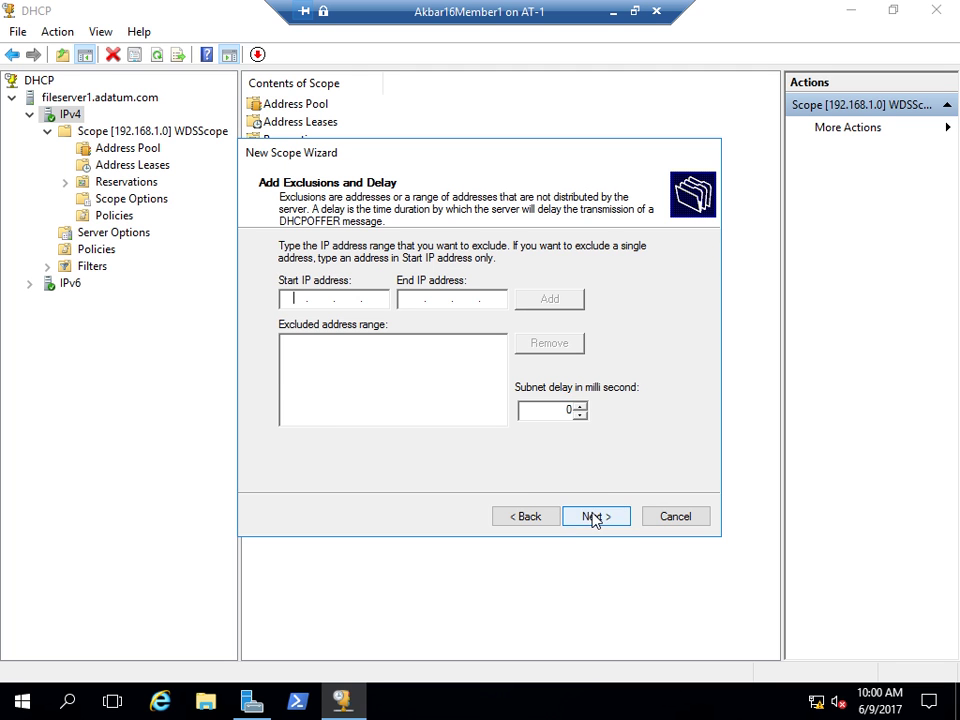
{"action": "left_click", "coordinate": [594, 516]}
{"action": "left_click", "coordinate": [590, 518]}
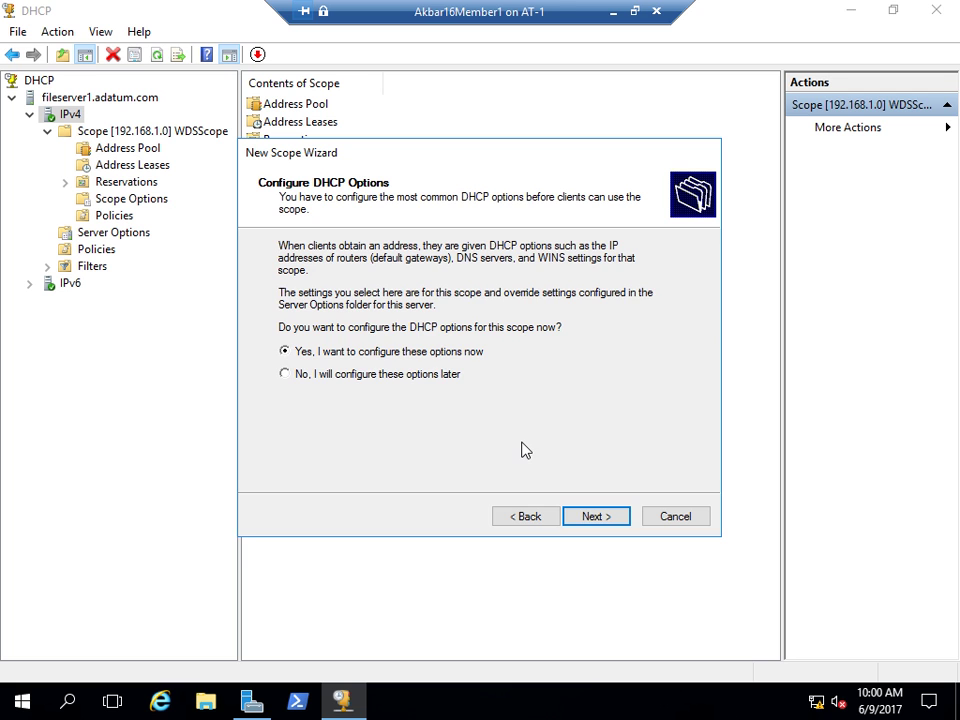
{"action": "left_click", "coordinate": [594, 519]}
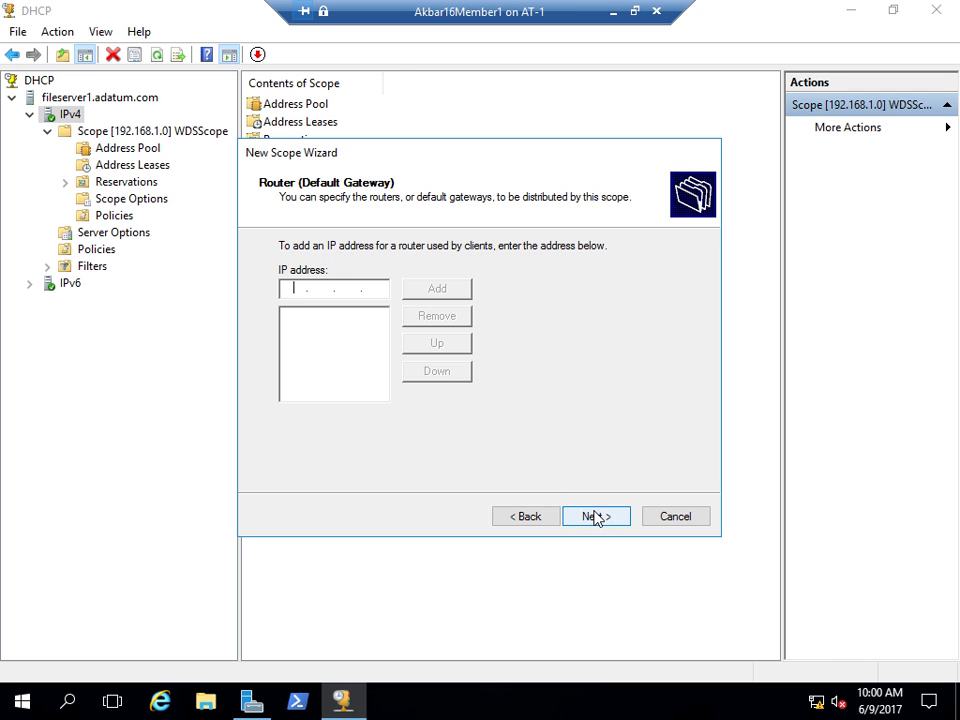
{"action": "left_click", "coordinate": [594, 517]}
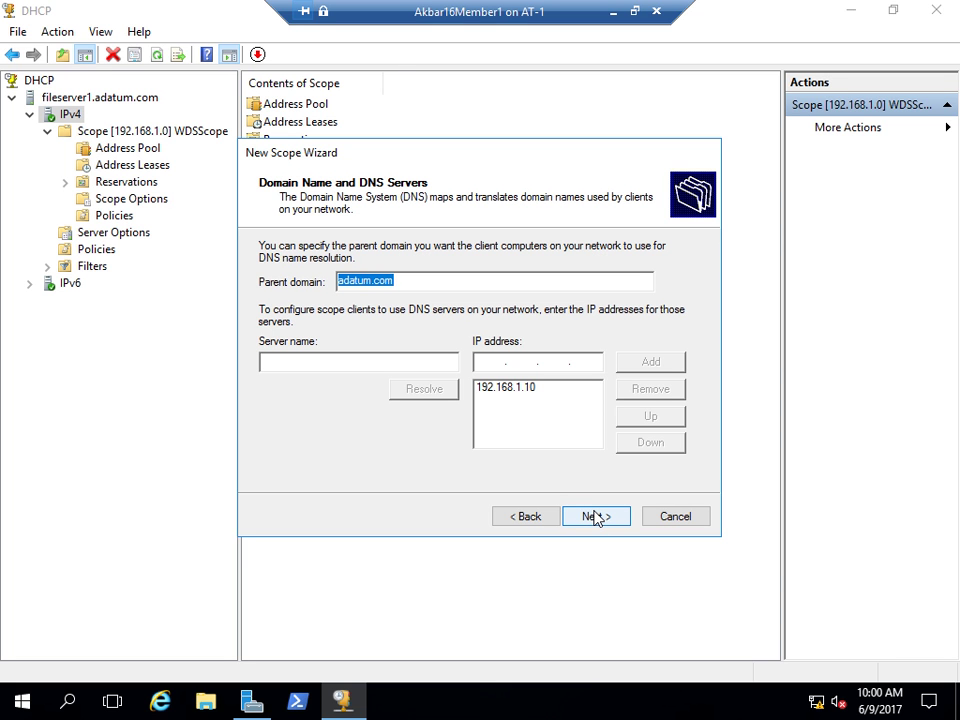
{"action": "left_click", "coordinate": [530, 517]}
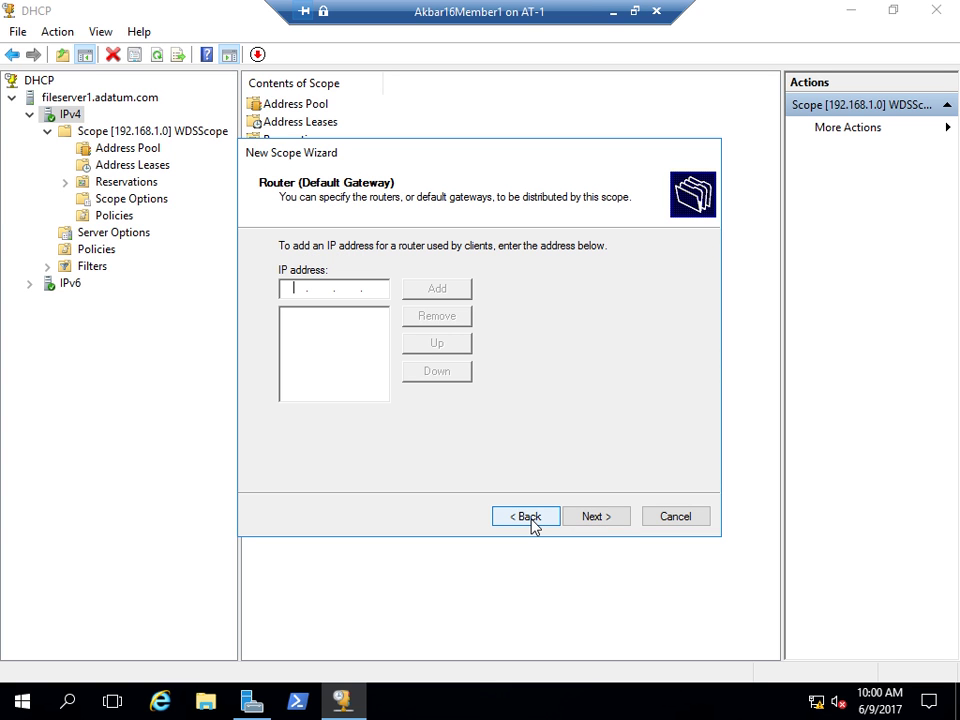
{"action": "left_click", "coordinate": [350, 290]}
{"action": "left_click", "coordinate": [366, 290]}
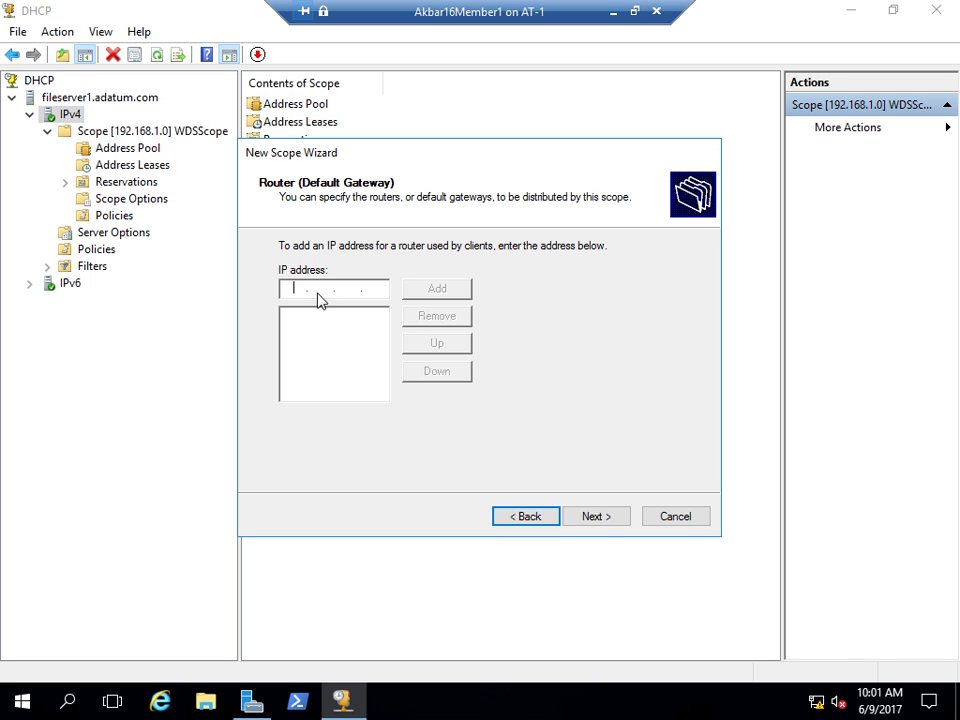
{"action": "left_click", "coordinate": [603, 518]}
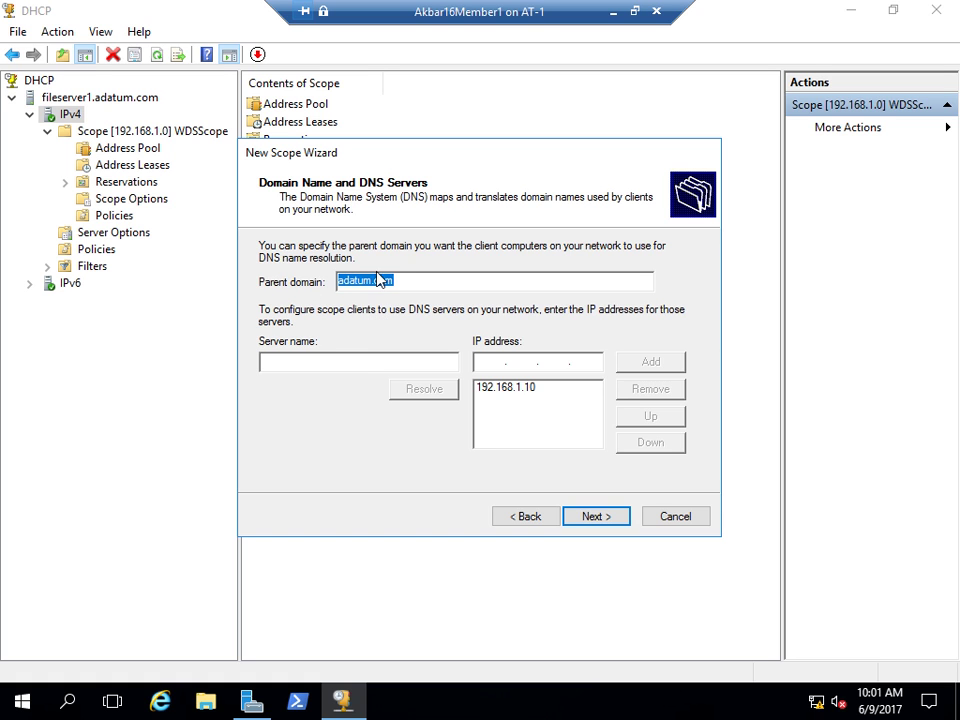
- Accept DNS server 192.168.1.10, skip WINS servers, and keep the scope activated
{"action": "left_click", "coordinate": [512, 390]}
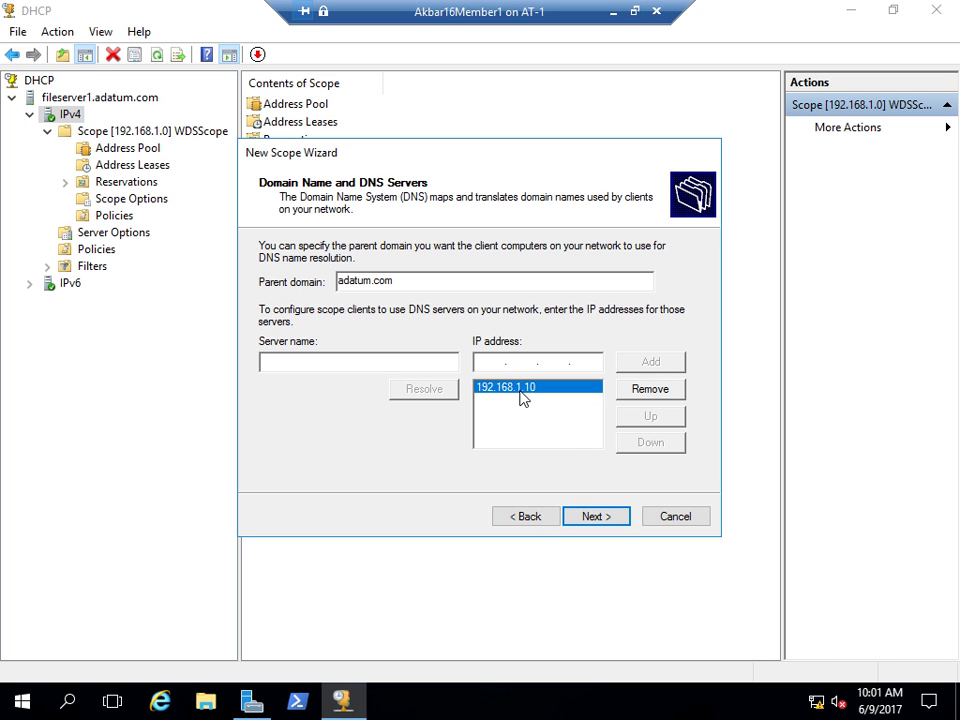
{"action": "left_click", "coordinate": [598, 518]}
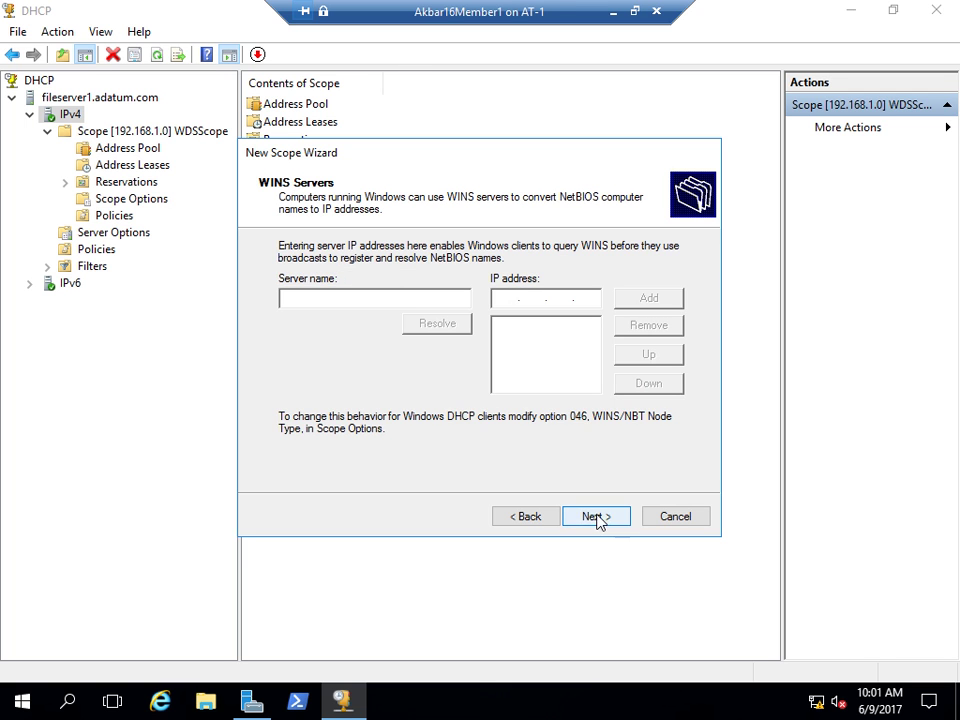
{"action": "left_click", "coordinate": [598, 518]}
{"action": "left_click", "coordinate": [606, 521]}
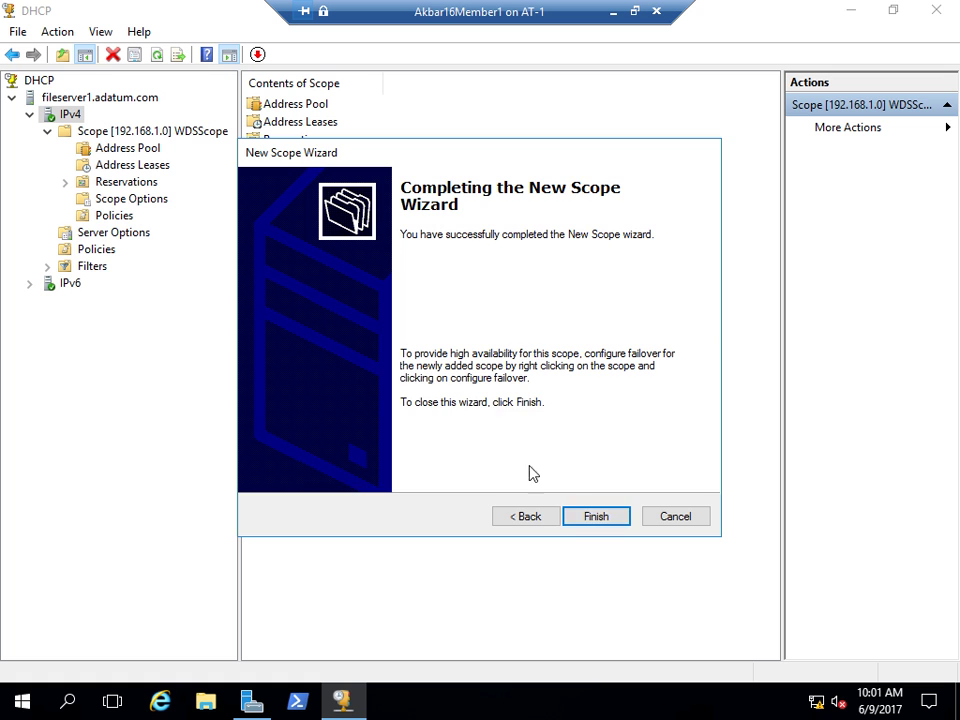
- Finish the wizard and expand Scope [192.168.2.0] Test in the console tree
{"action": "left_click", "coordinate": [598, 516]}
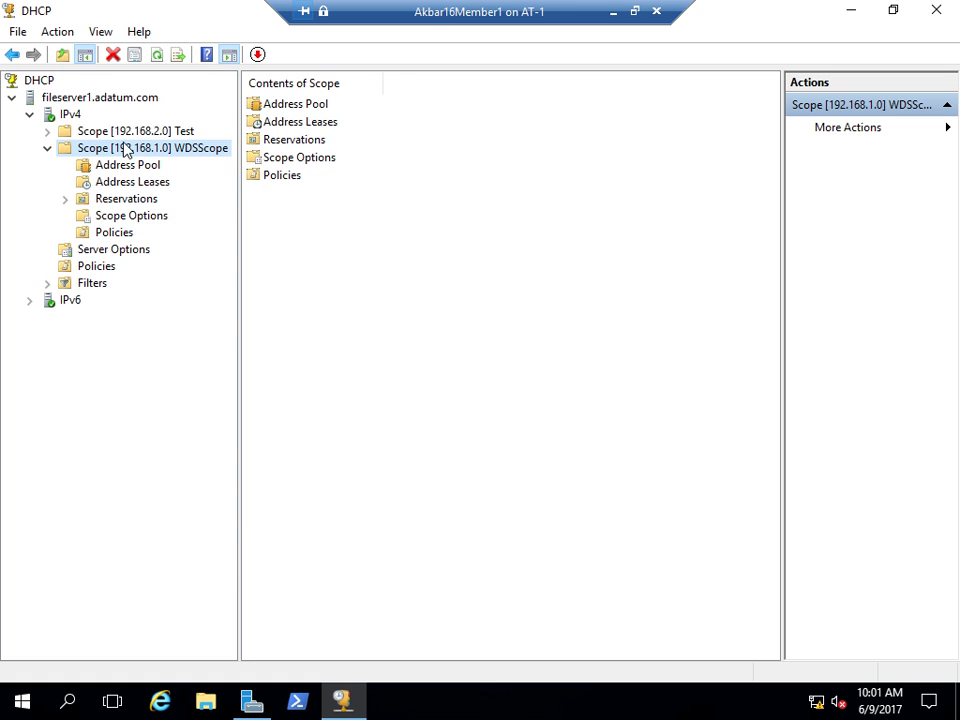
{"action": "double_click", "coordinate": [107, 131]}
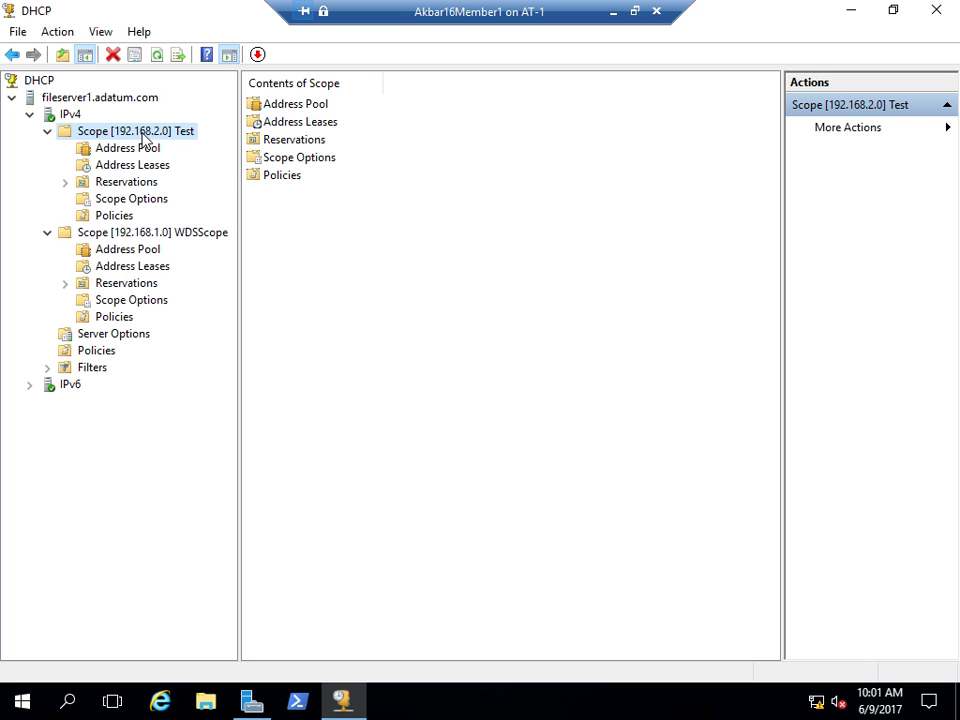
{"action": "right_click", "coordinate": [145, 138]}
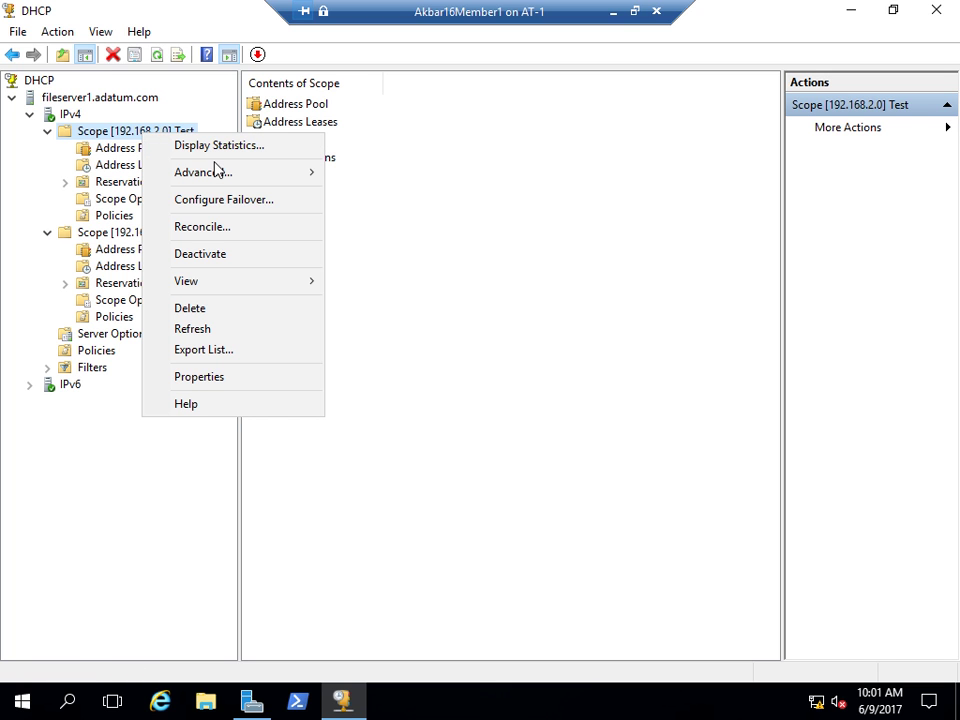
{"action": "mouse_move", "coordinate": [215, 174]}
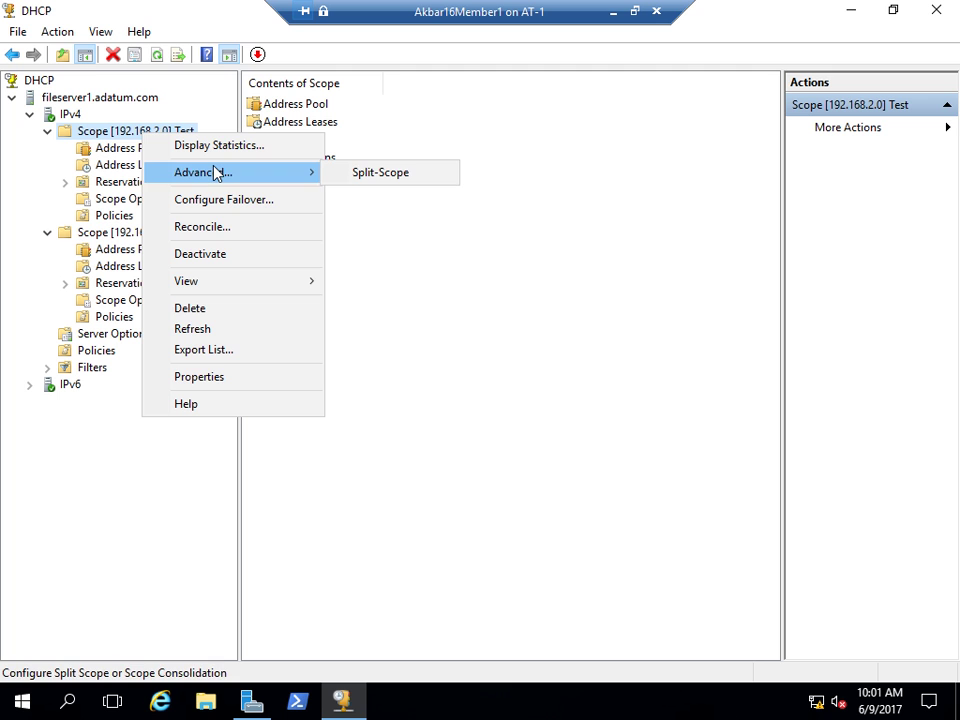
{"action": "left_click", "coordinate": [190, 377]}
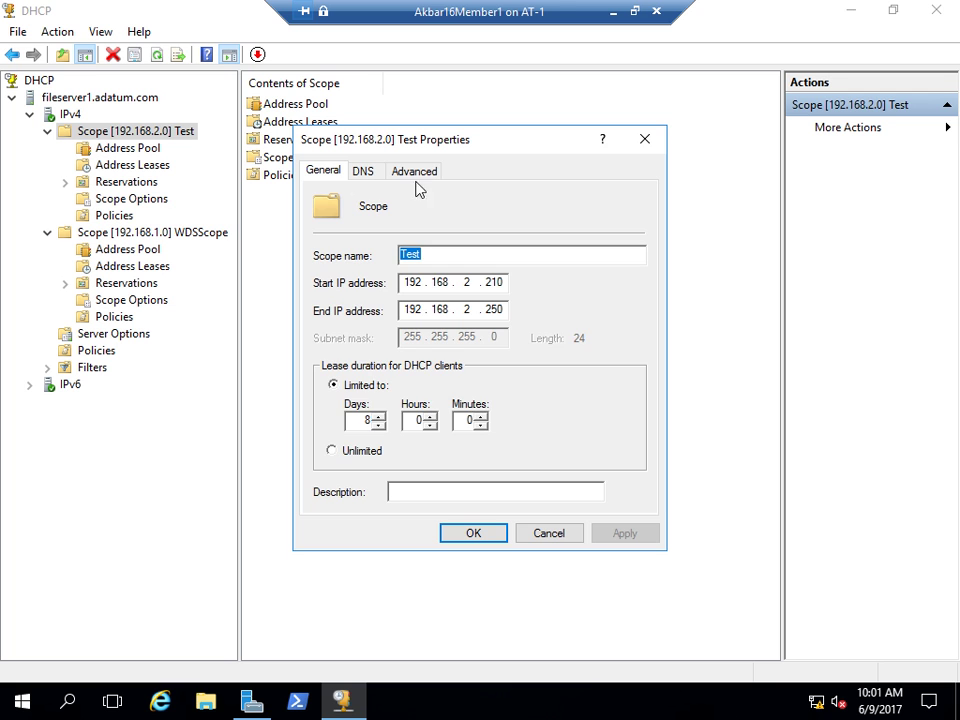
{"action": "left_click", "coordinate": [376, 173]}
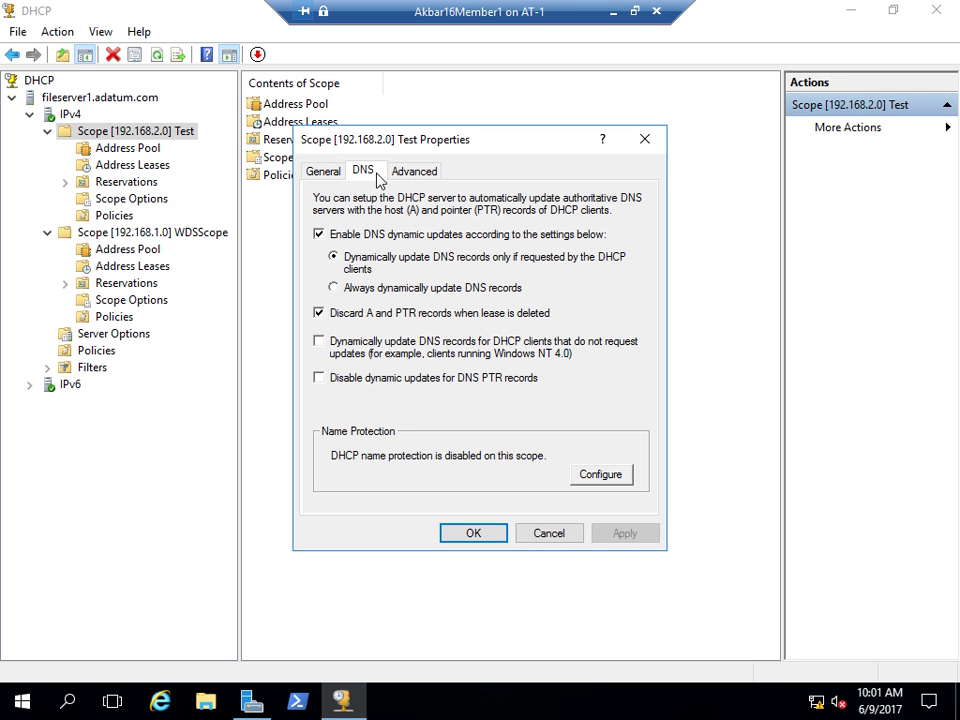
{"action": "left_click", "coordinate": [405, 173]}
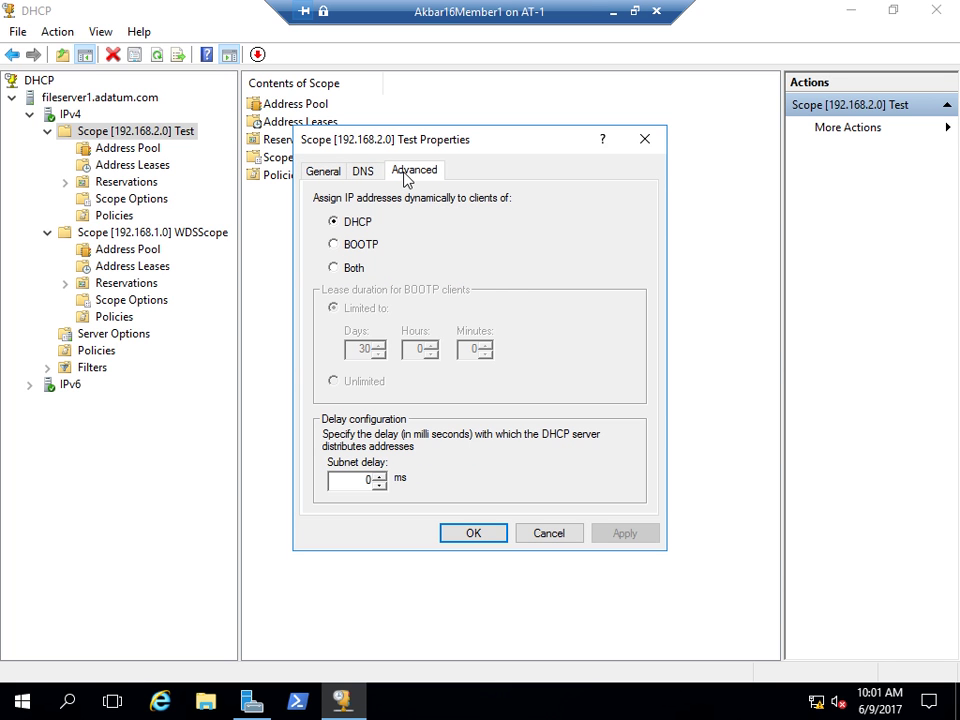
{"action": "left_click", "coordinate": [365, 175]}
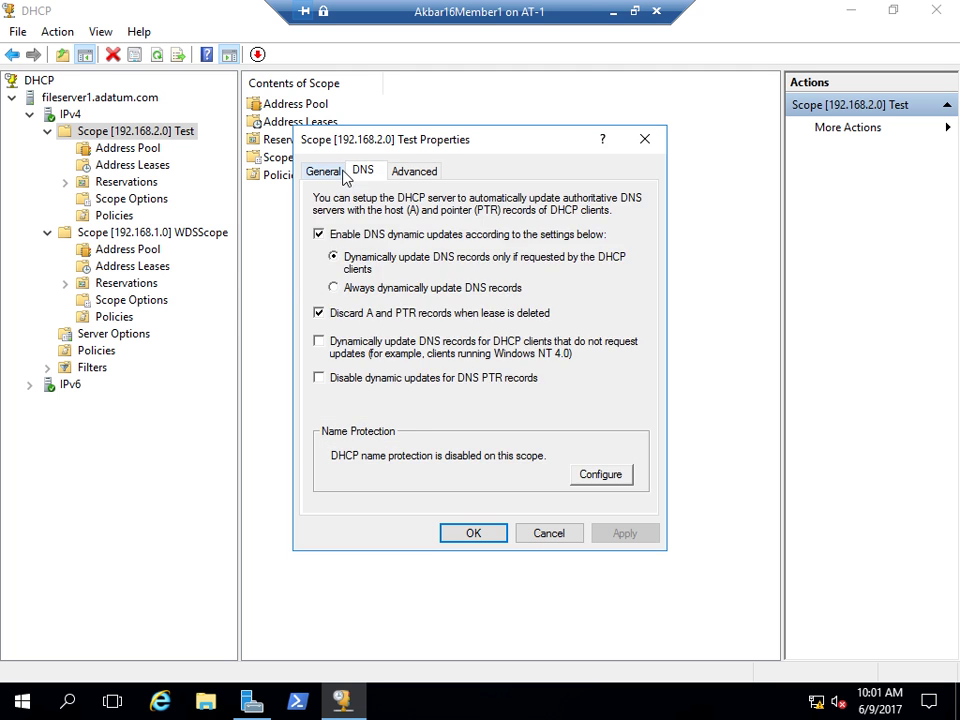
{"action": "left_click", "coordinate": [328, 178]}
{"action": "left_click", "coordinate": [378, 174]}
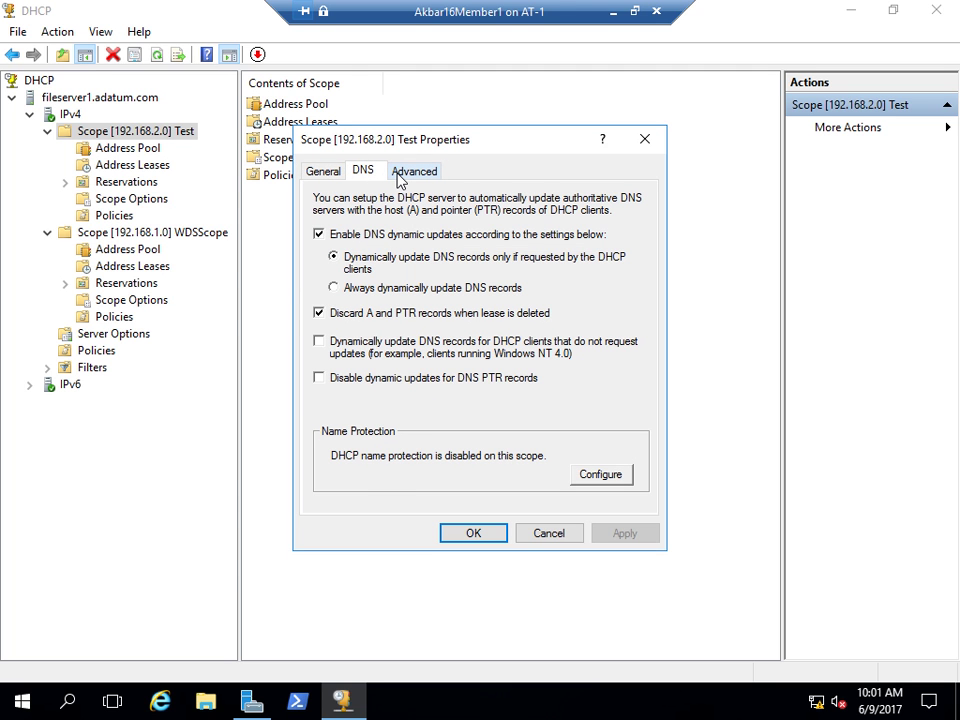
{"action": "left_click", "coordinate": [400, 177]}
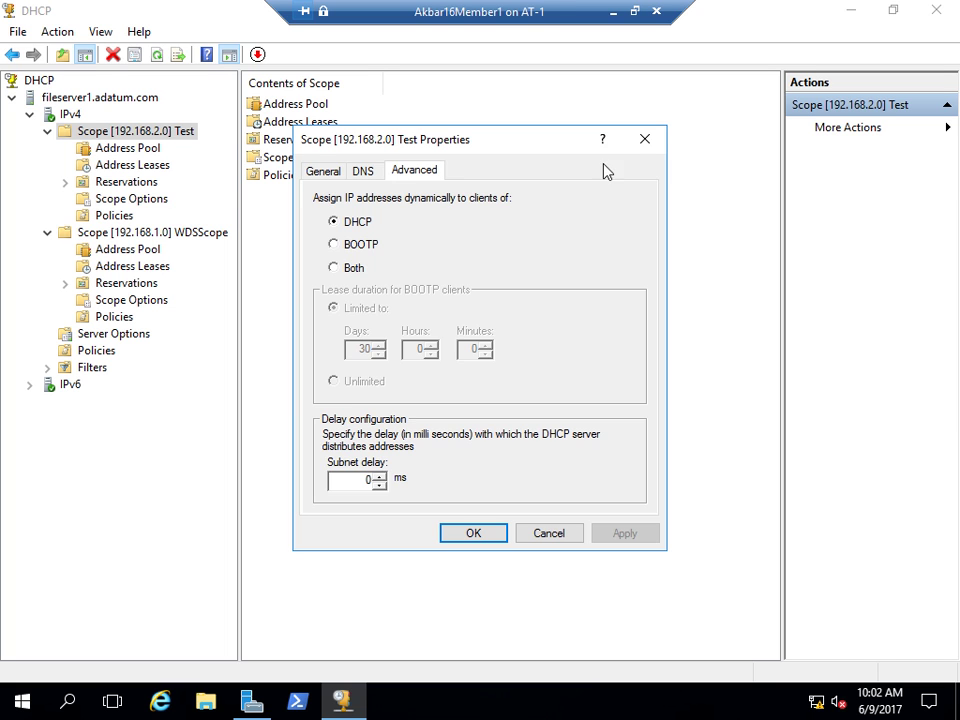
{"action": "left_click", "coordinate": [645, 140]}
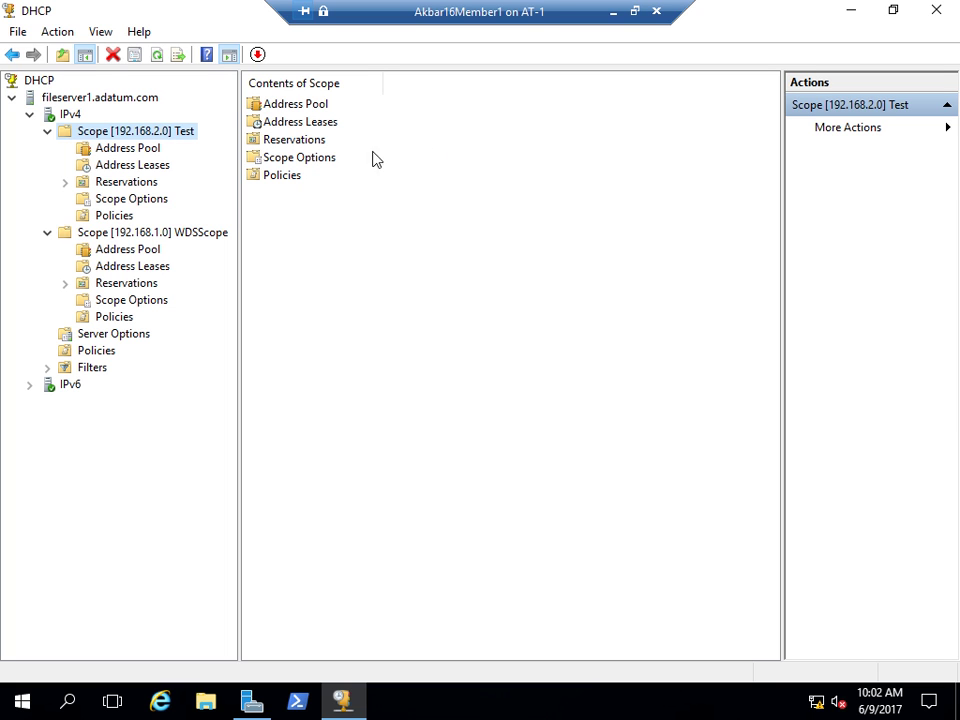
{"action": "right_click", "coordinate": [63, 117]}
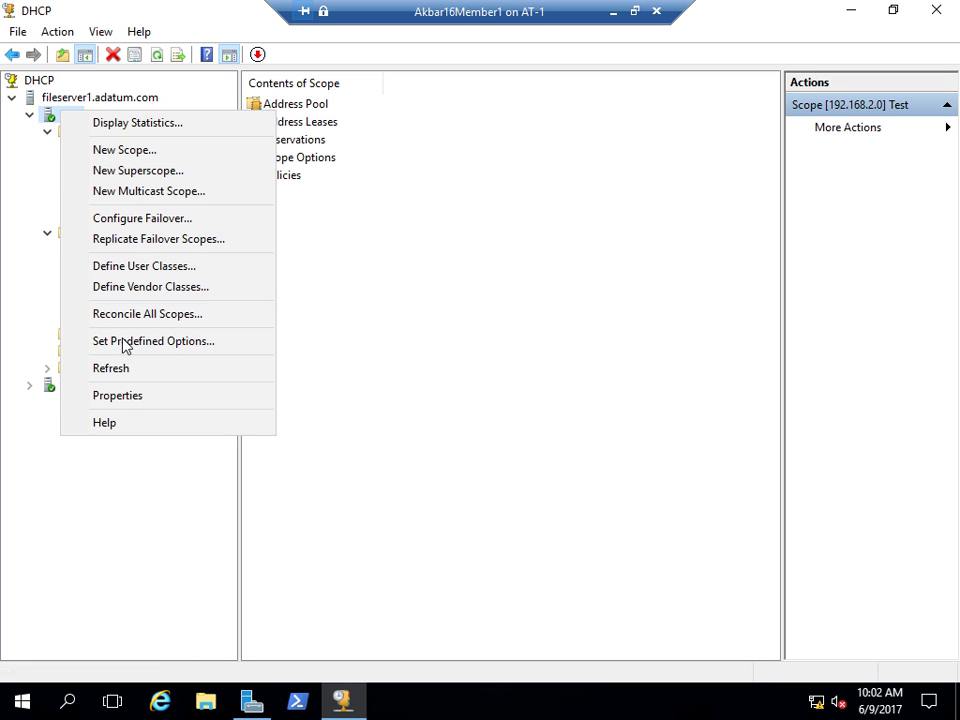
{"action": "left_click", "coordinate": [118, 396]}
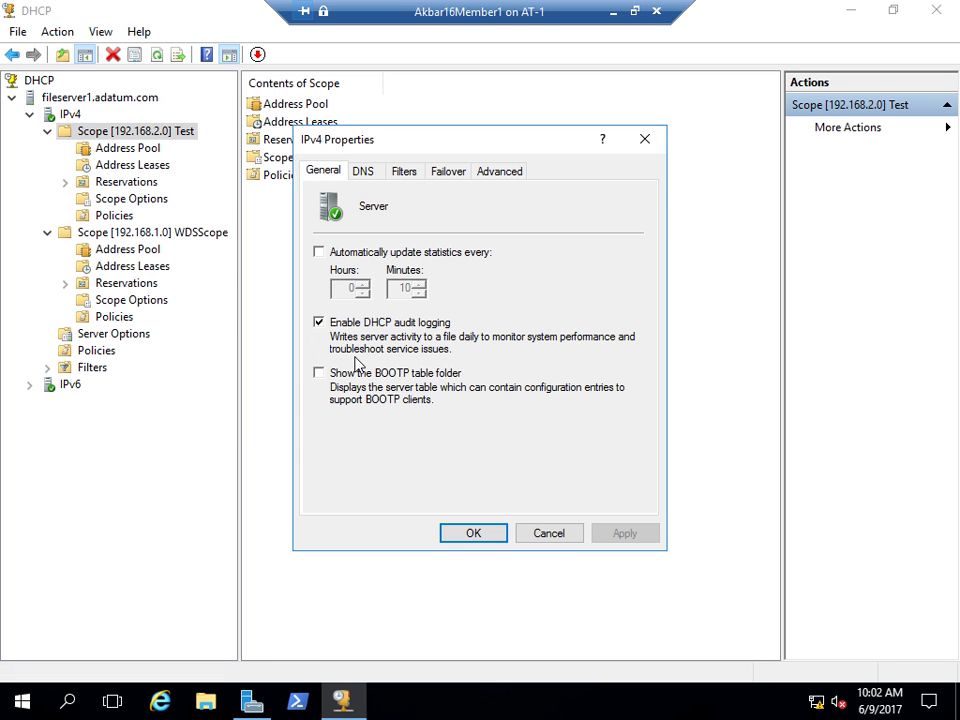
{"action": "left_click", "coordinate": [363, 175]}
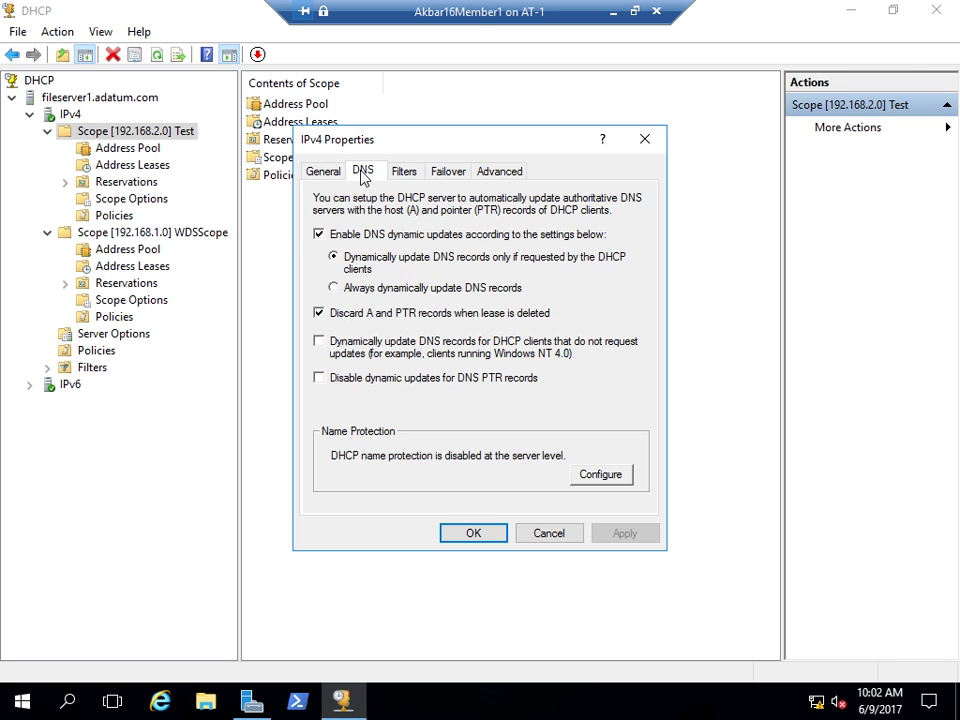
{"action": "left_click", "coordinate": [400, 175]}
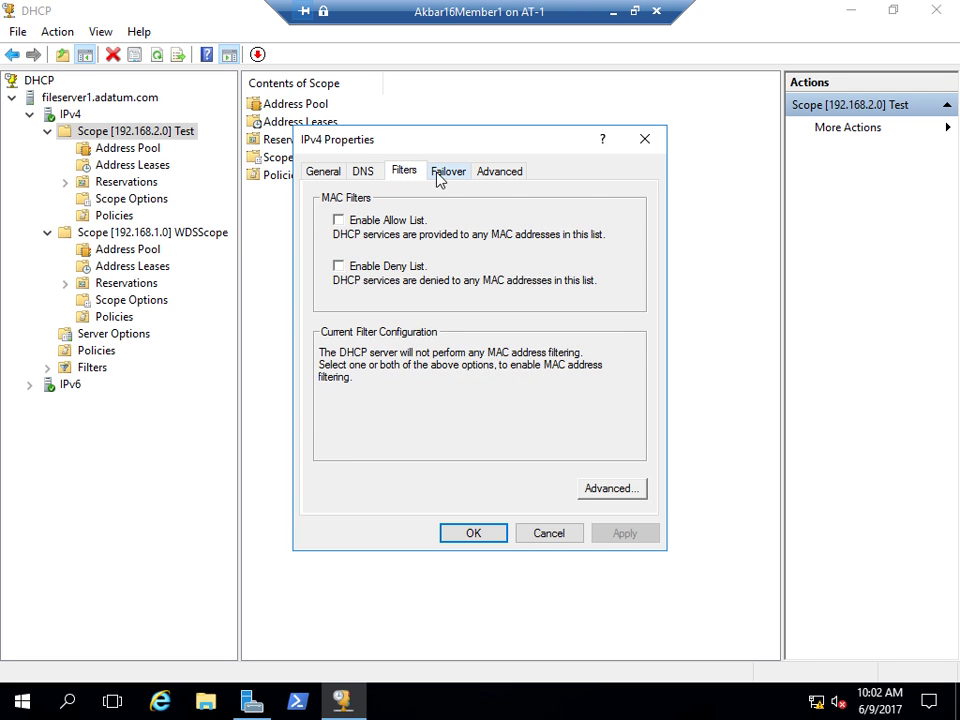
{"action": "left_click", "coordinate": [447, 171]}
{"action": "left_click", "coordinate": [508, 172]}
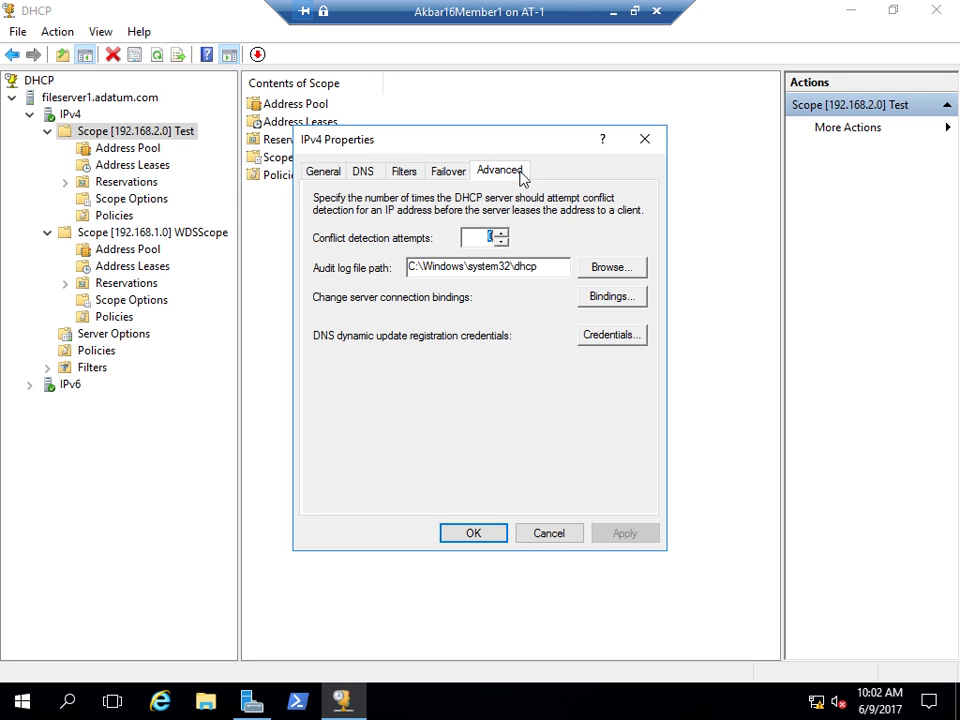
{"action": "left_click", "coordinate": [644, 141]}
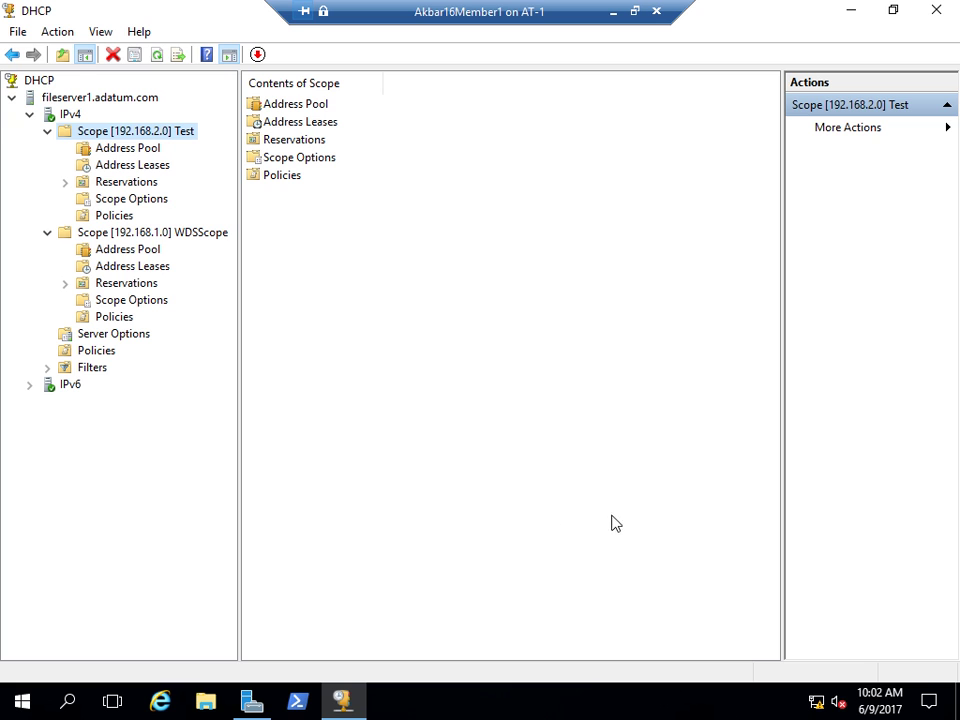
{"action": "mouse_move", "coordinate": [814, 709]}
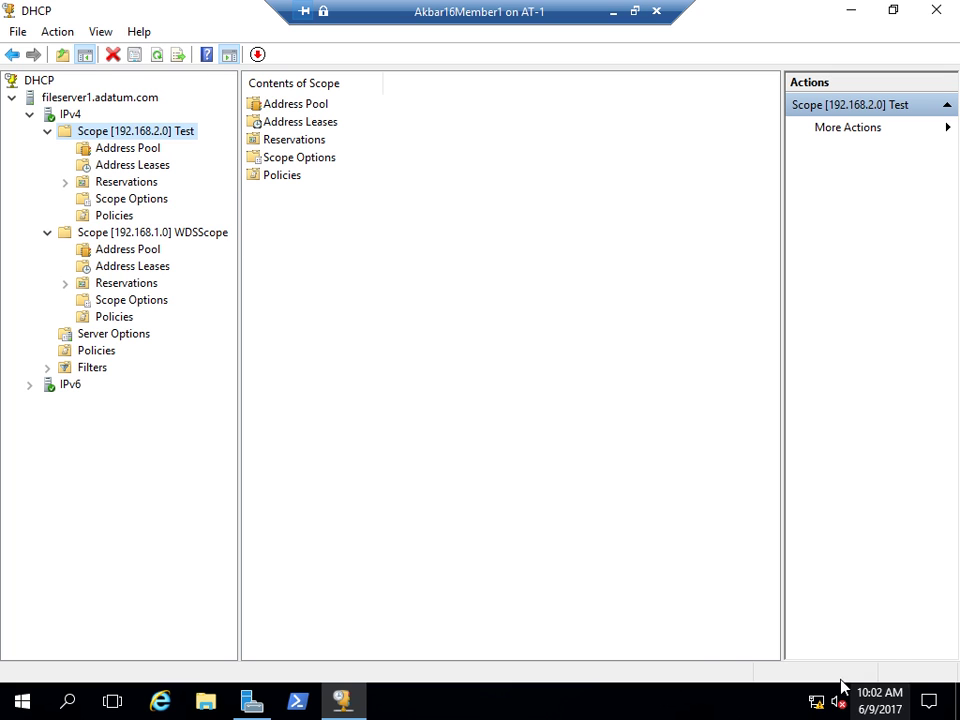
{"action": "right_click", "coordinate": [818, 708]}
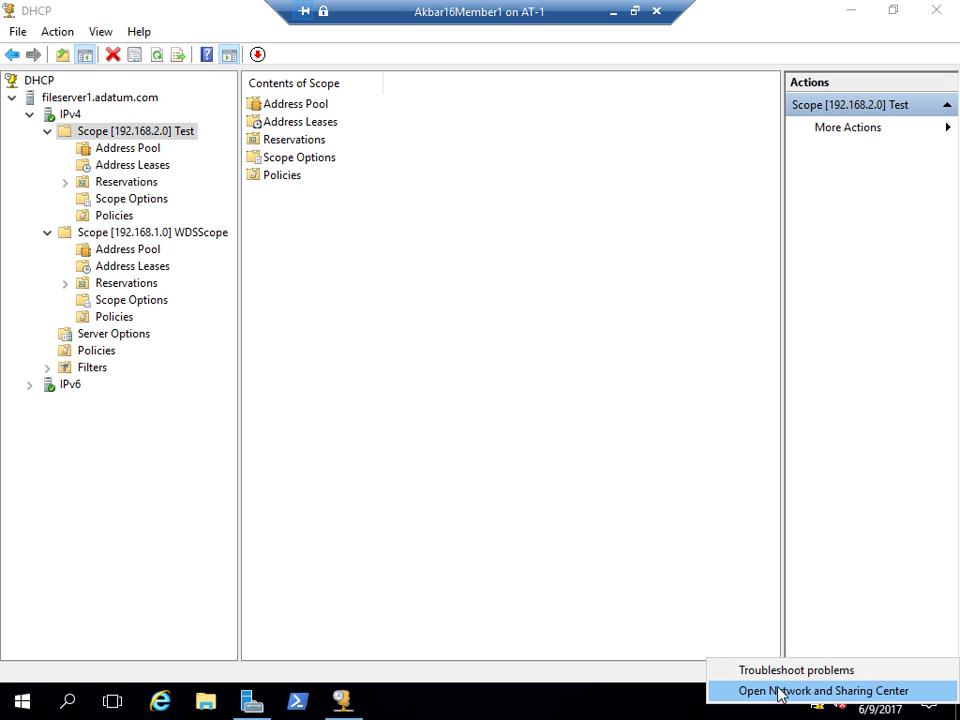
{"action": "left_click", "coordinate": [780, 690]}
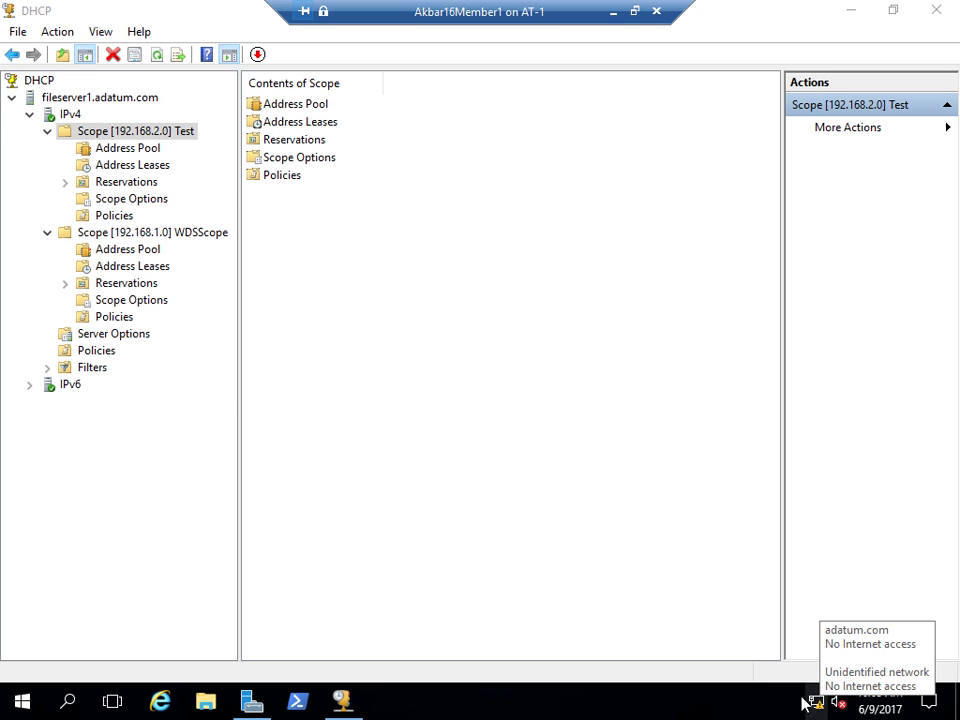
- Review the Test scope's 192.168.2.210–250 pool, empty leases and reservations, then switch to Member2
{"action": "left_click", "coordinate": [116, 150]}
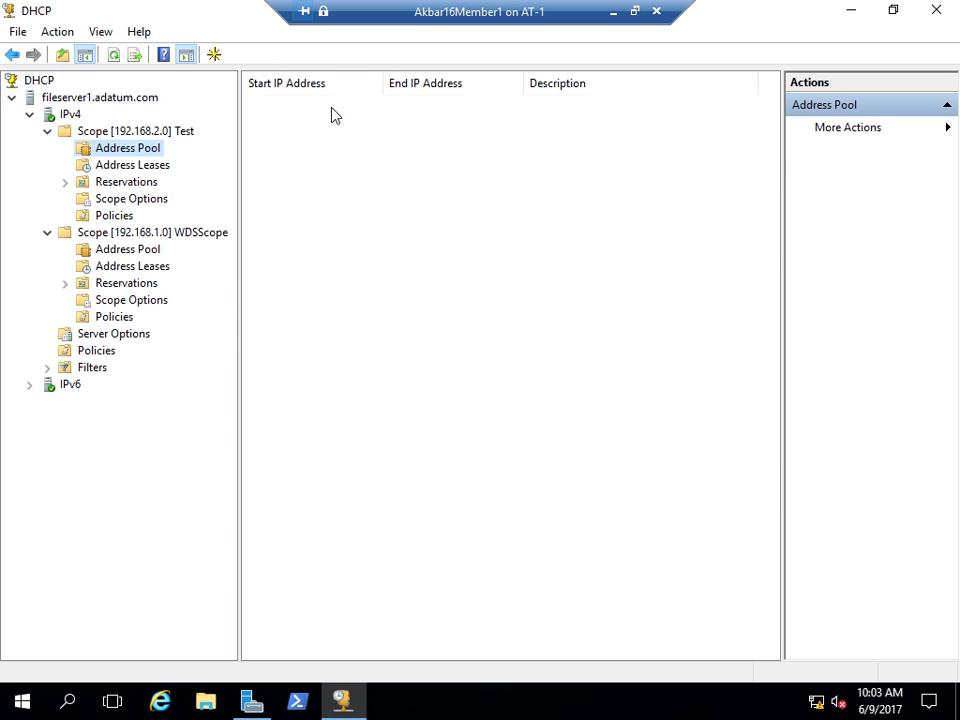
{"action": "left_click", "coordinate": [433, 109]}
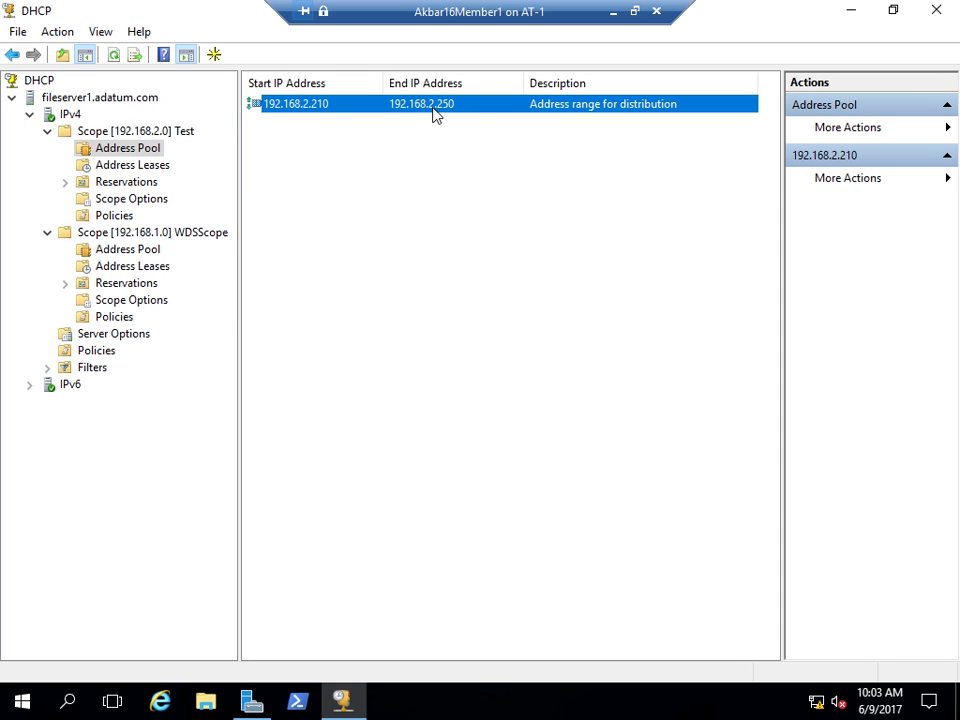
{"action": "left_click", "coordinate": [133, 165]}
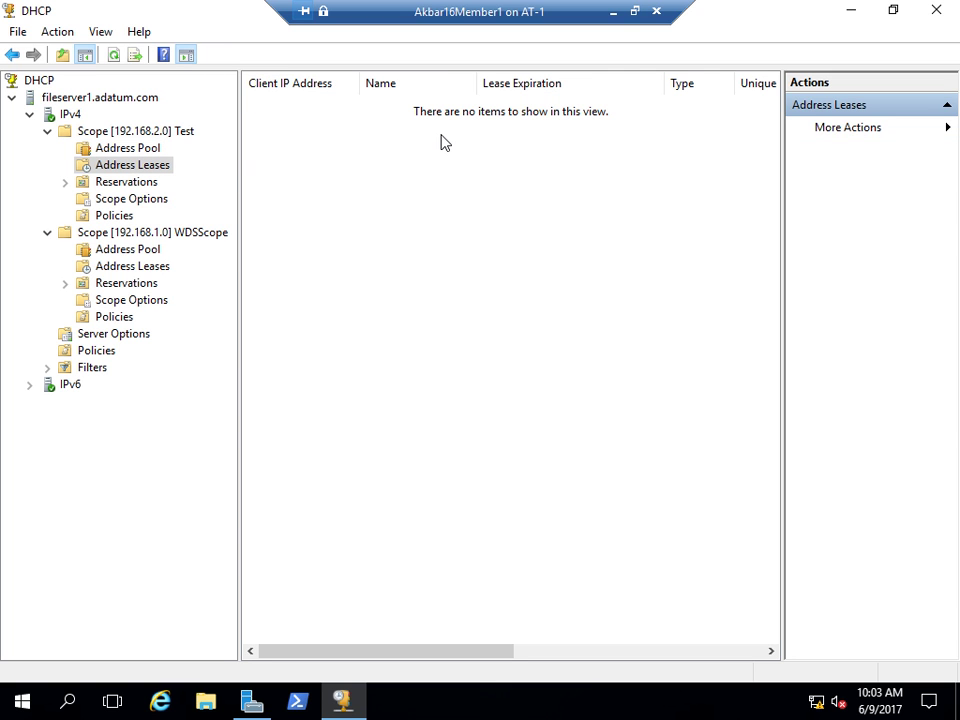
{"action": "left_click", "coordinate": [101, 186]}
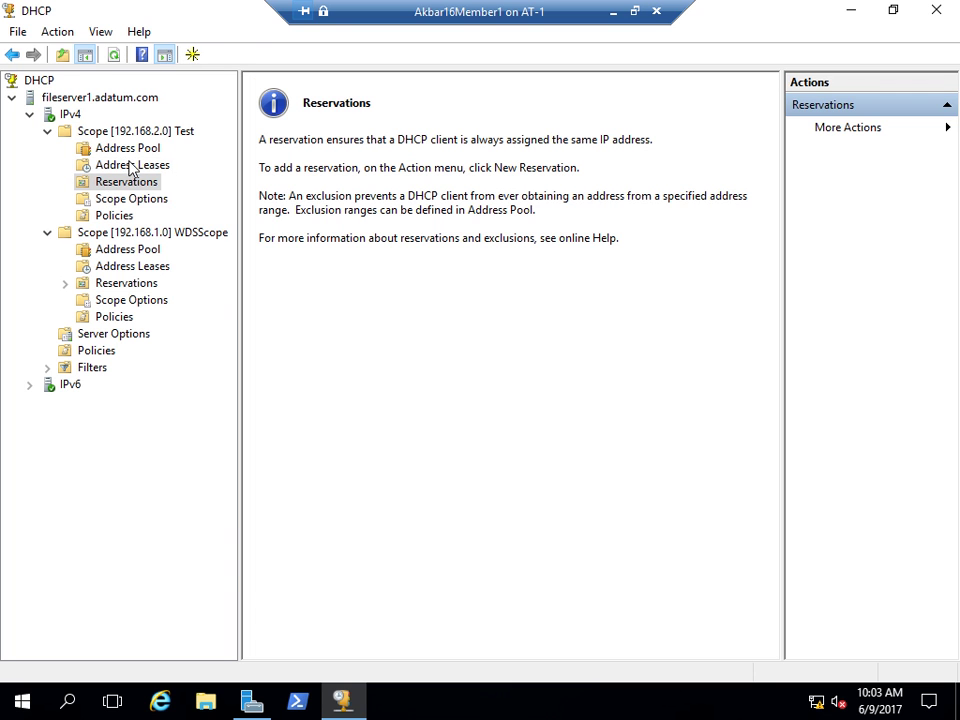
{"action": "left_click", "coordinate": [130, 150]}
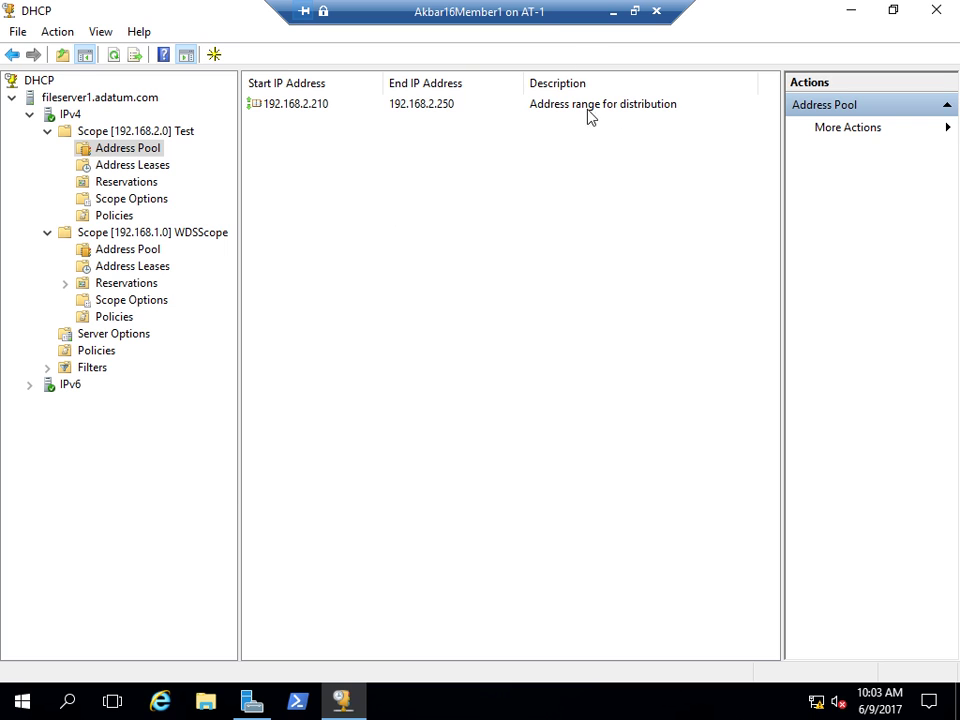
{"action": "left_click", "coordinate": [612, 12]}
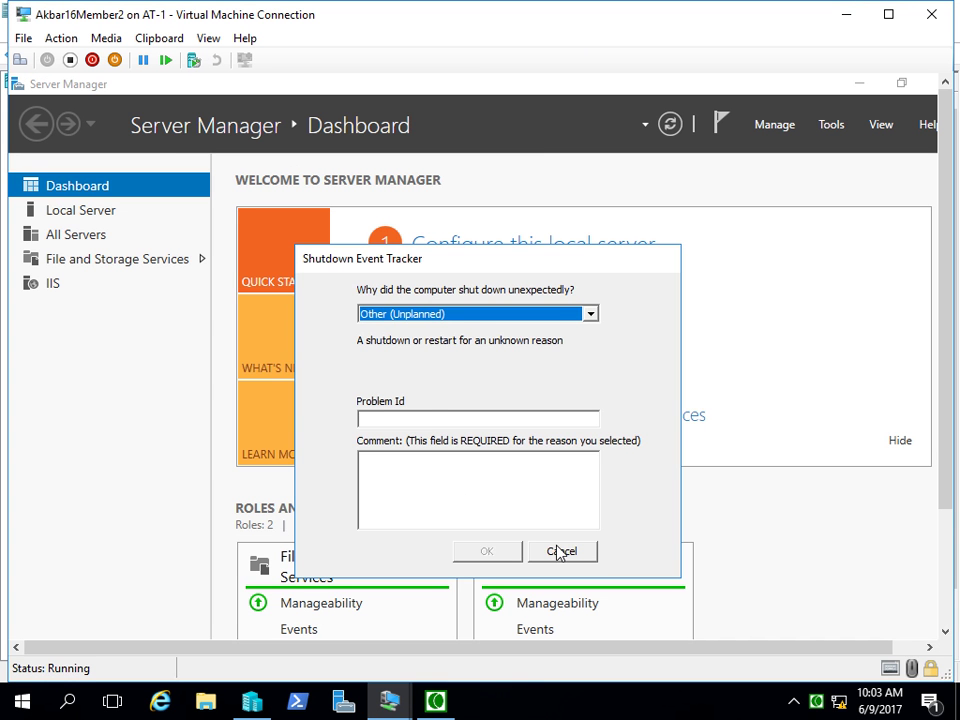
- Dismiss the Shutdown Event Tracker and show the member server's VM full screen
{"action": "left_click", "coordinate": [557, 551]}
{"action": "left_click", "coordinate": [208, 39]}
{"action": "left_click", "coordinate": [219, 61]}
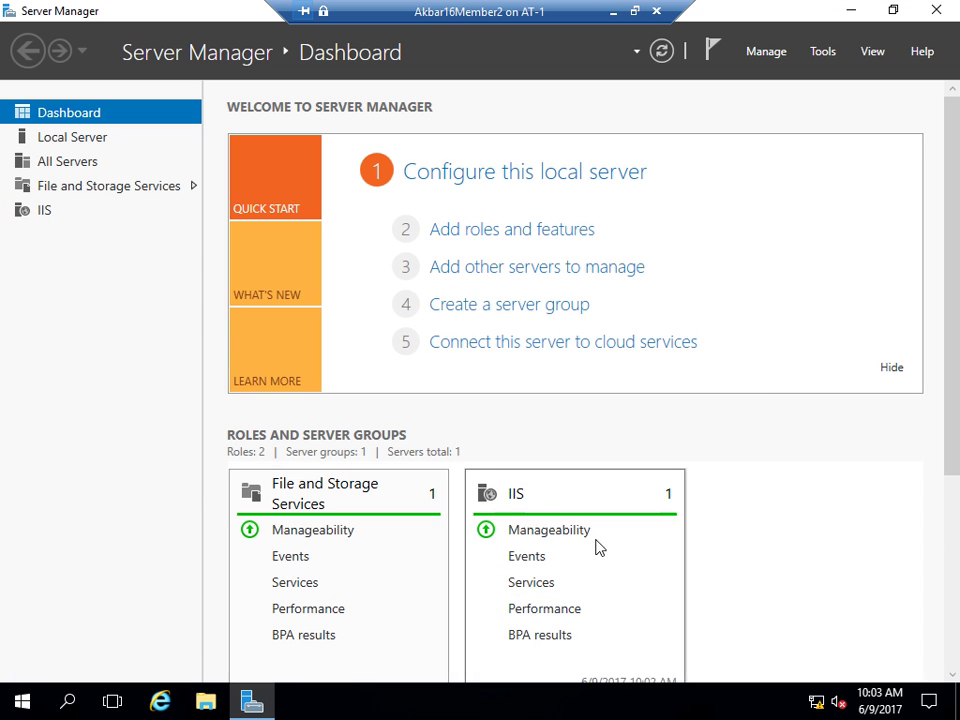
- From the Network and Sharing Center's adapter settings, open Ethernet 2's properties
{"action": "right_click", "coordinate": [817, 703]}
{"action": "left_click", "coordinate": [796, 684]}
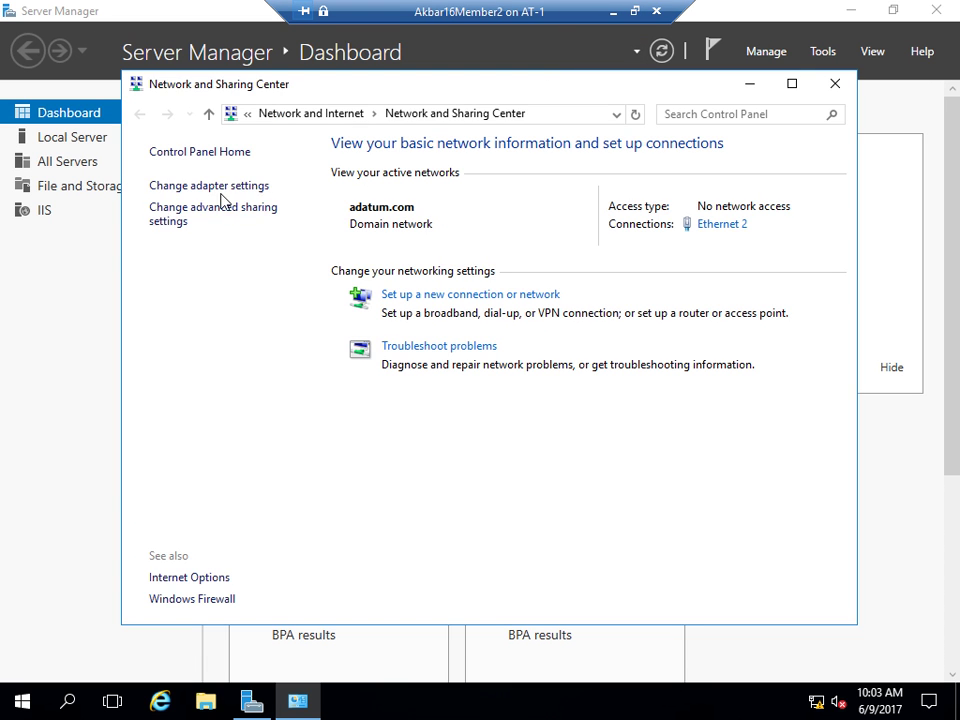
{"action": "left_click", "coordinate": [199, 190]}
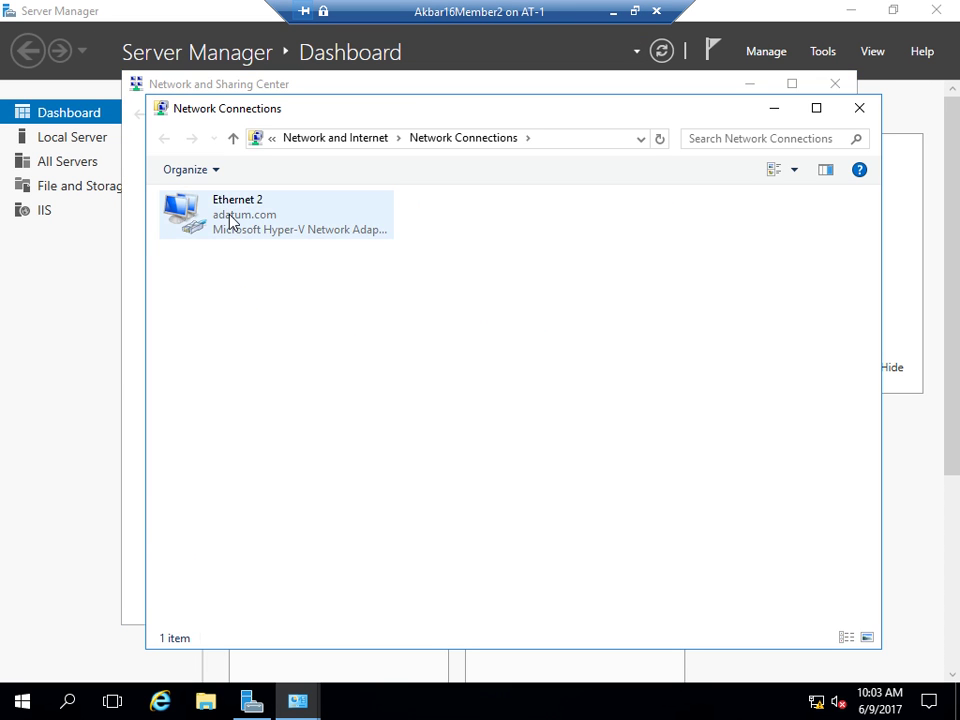
{"action": "left_click", "coordinate": [229, 220]}
{"action": "right_click", "coordinate": [229, 220]}
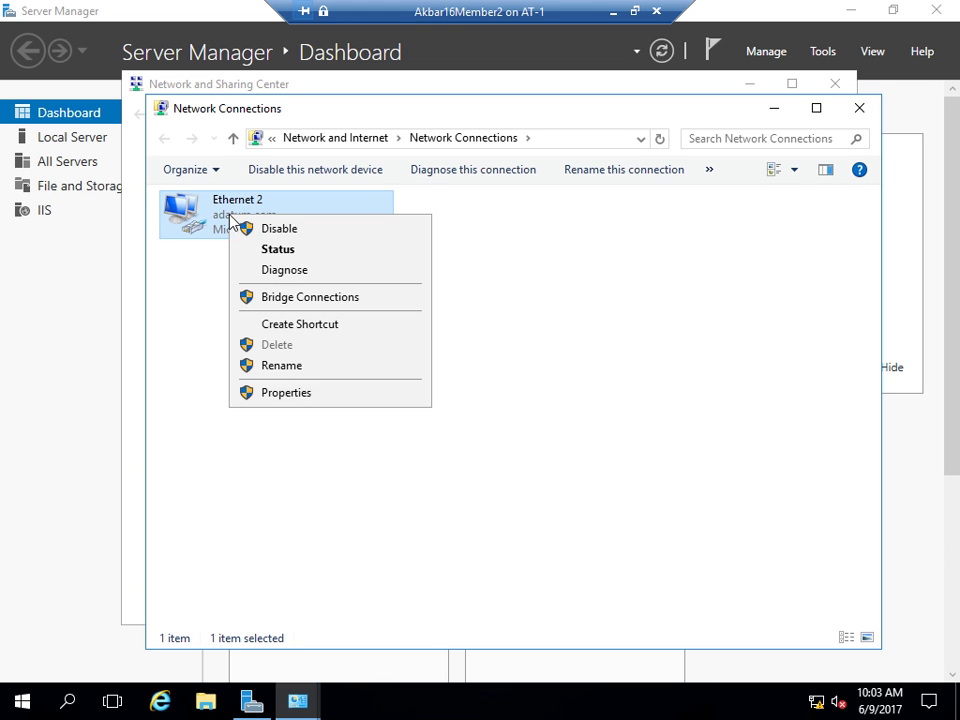
{"action": "left_click", "coordinate": [280, 392]}
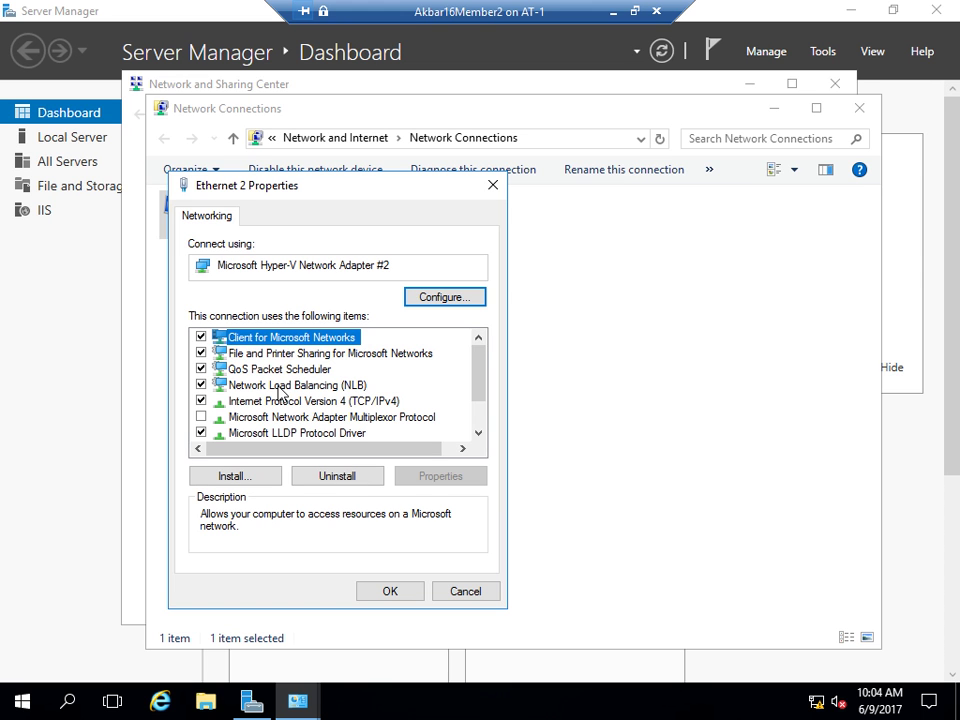
- Set Ethernet 2's IPv4 to obtain the IP address and DNS server automatically, and apply
{"action": "scroll", "coordinate": [300, 428], "scroll_direction": "down", "scroll_amount": 1}
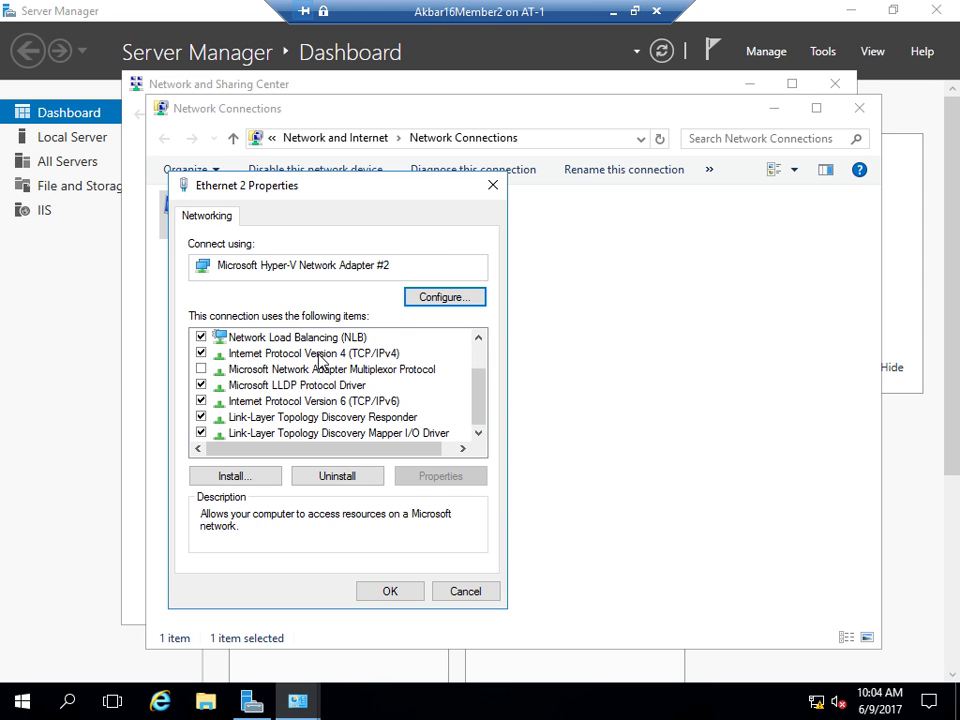
{"action": "double_click", "coordinate": [320, 356]}
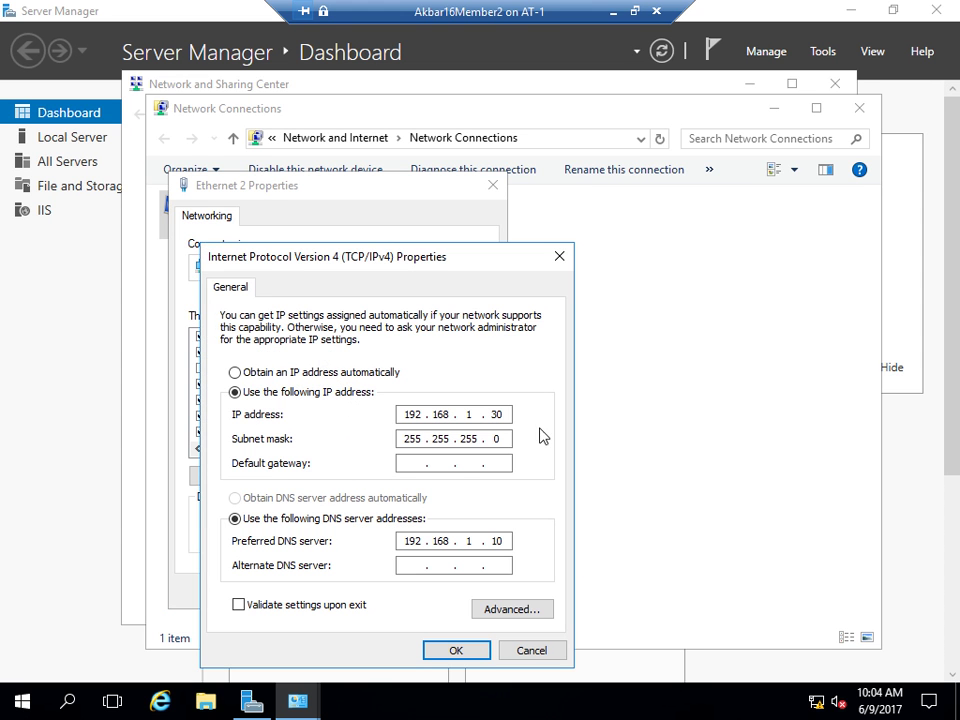
{"action": "left_click", "coordinate": [265, 372]}
{"action": "left_click", "coordinate": [257, 497]}
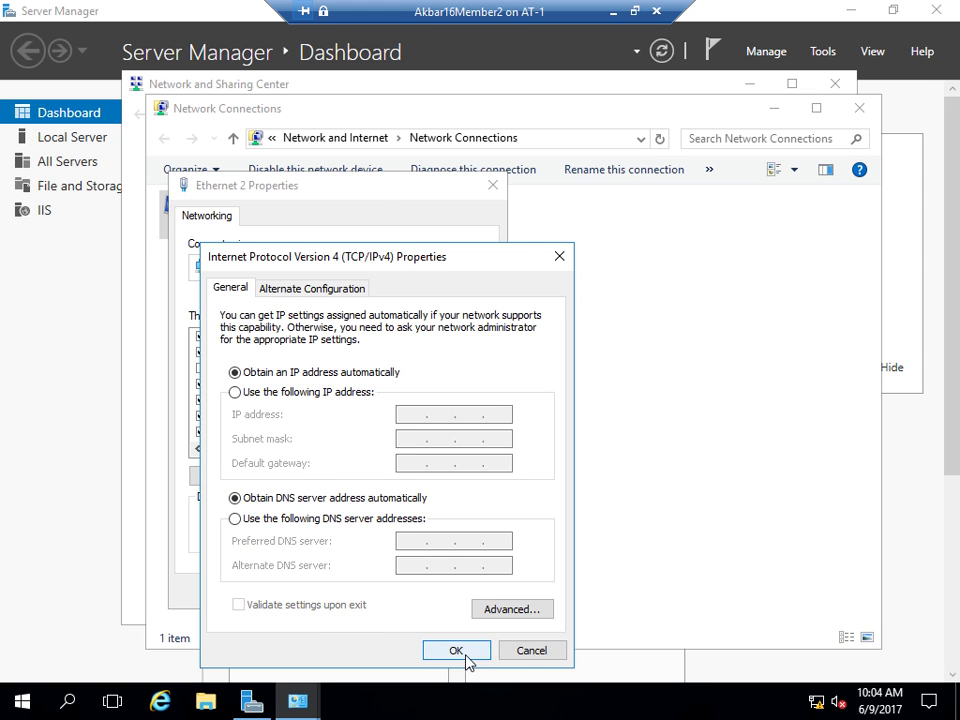
{"action": "left_click", "coordinate": [465, 652]}
{"action": "left_click", "coordinate": [398, 592]}
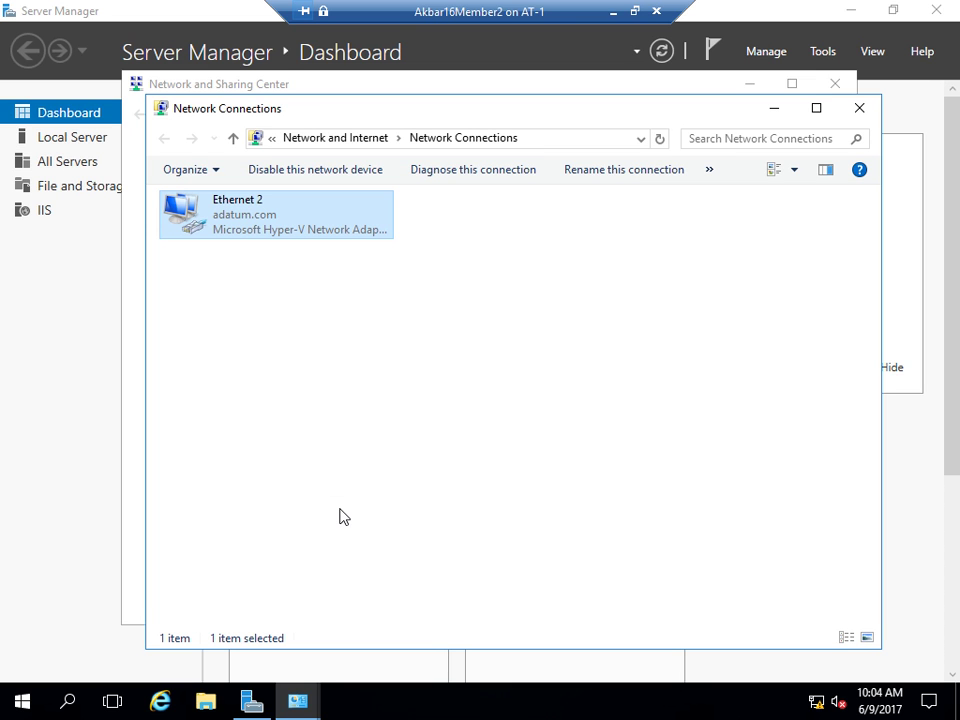
- Check Ethernet 2's status details for leased address 192.168.1.73, then return to Hyper-V Manager
{"action": "right_click", "coordinate": [229, 231]}
{"action": "left_click", "coordinate": [285, 258]}
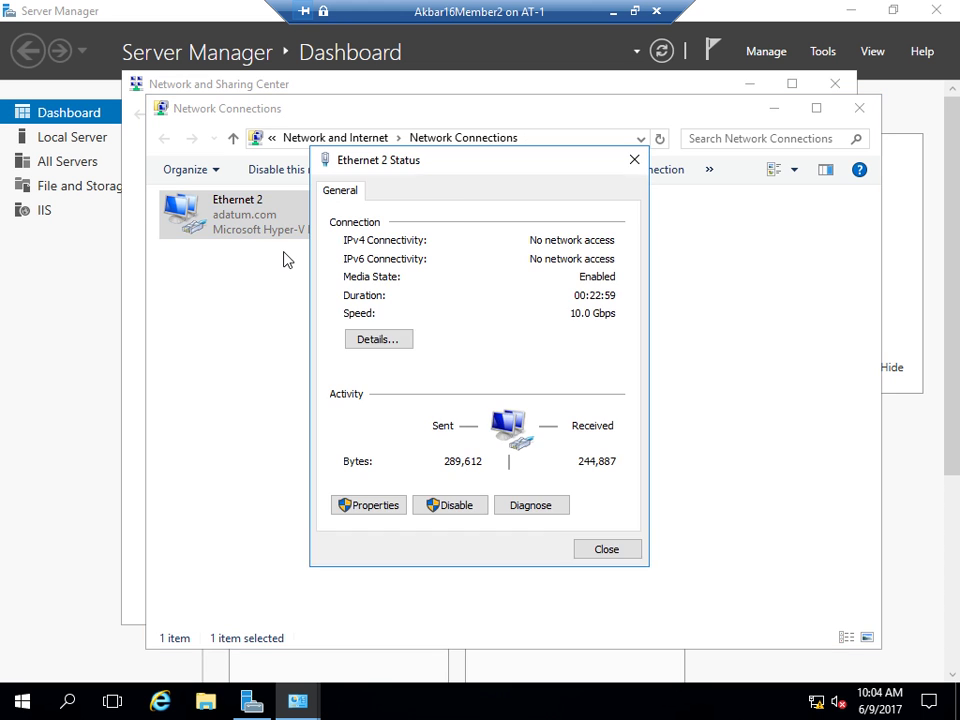
{"action": "left_click", "coordinate": [367, 341]}
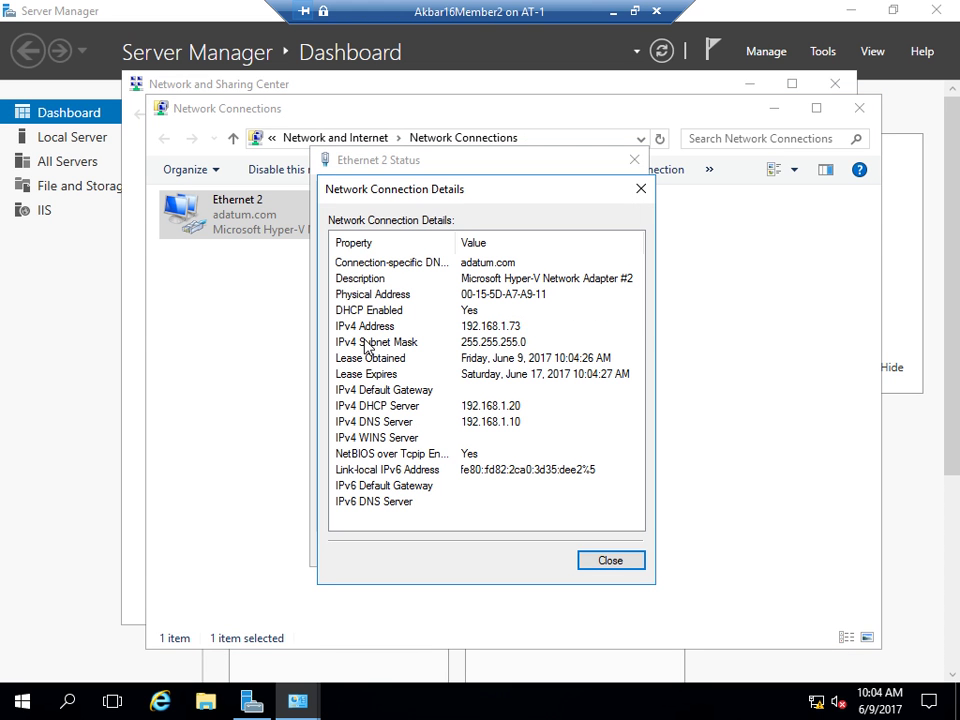
{"action": "left_click", "coordinate": [481, 328]}
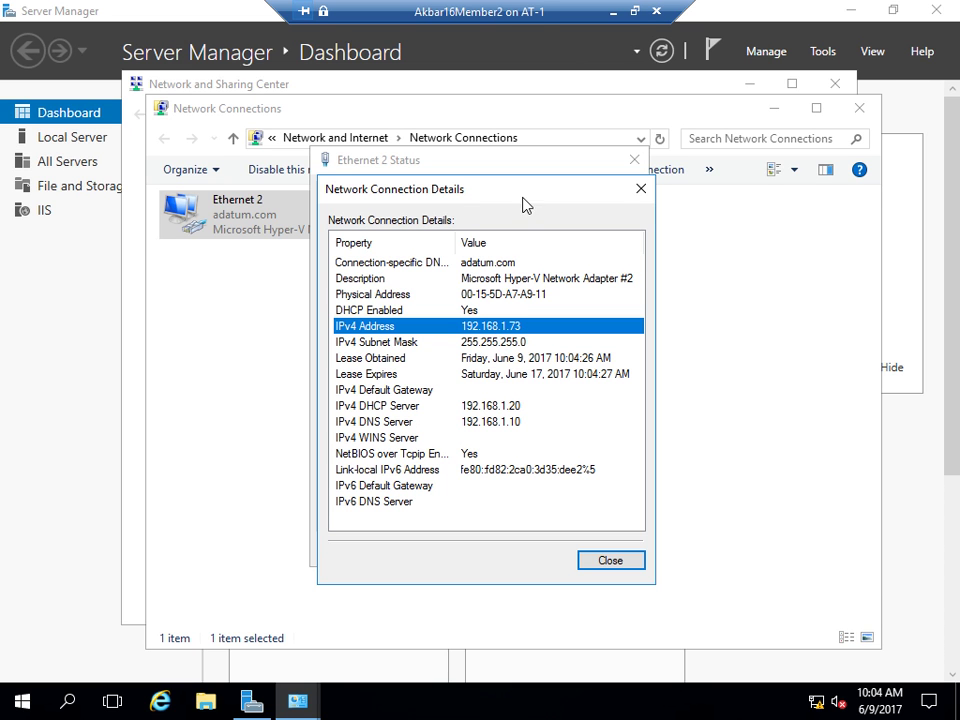
{"action": "left_click", "coordinate": [613, 19]}
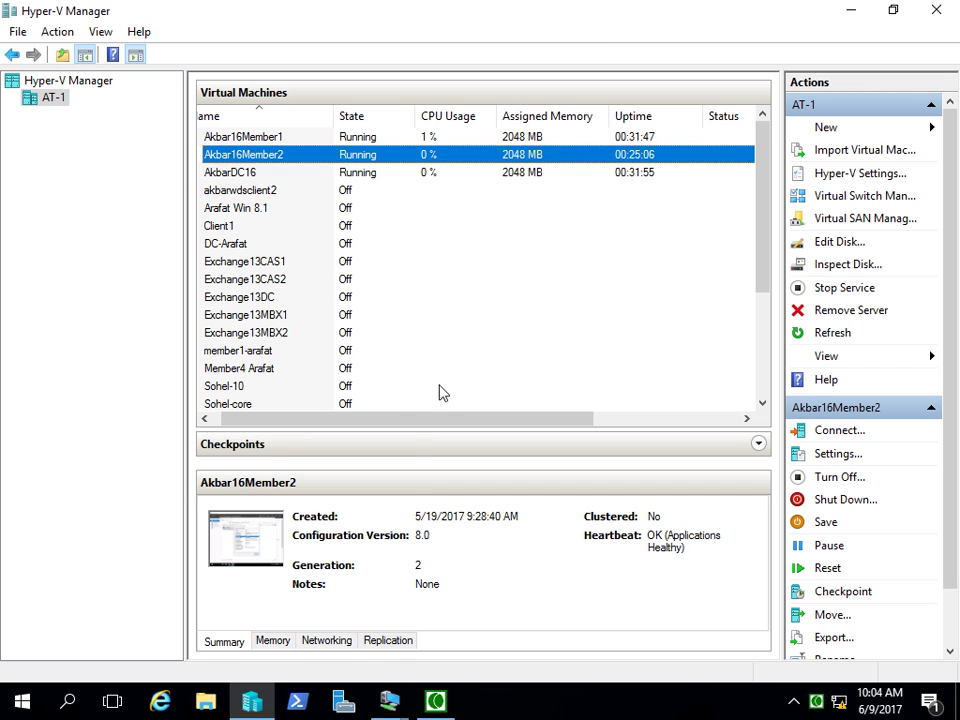
- Bring up the first member server's VM and minimize its network settings window to reveal DHCP
{"action": "mouse_move", "coordinate": [393, 703]}
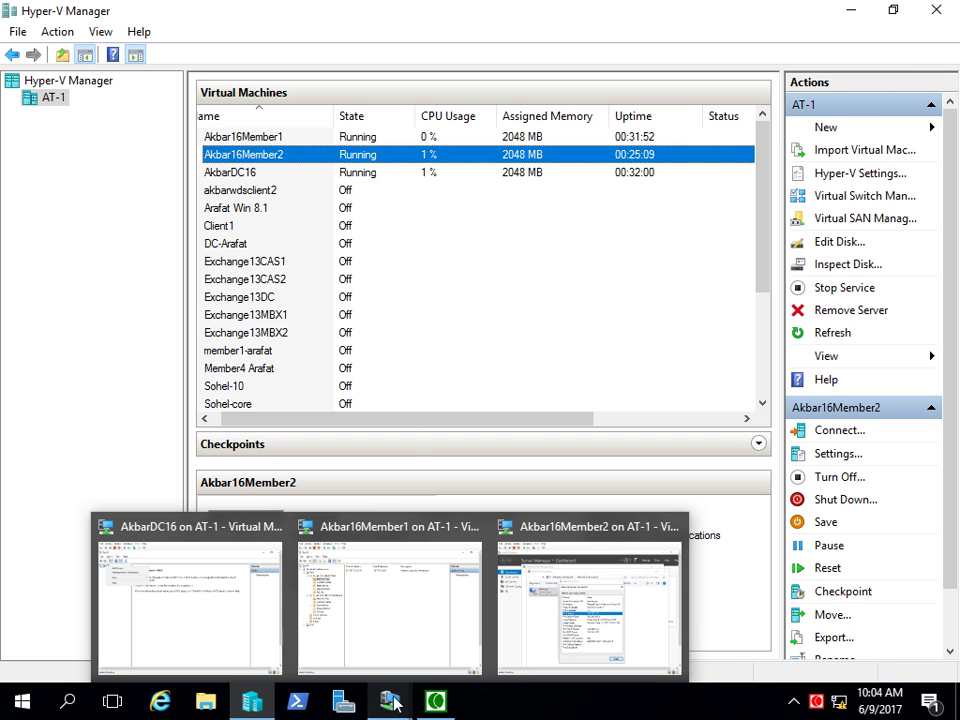
{"action": "left_click", "coordinate": [396, 619]}
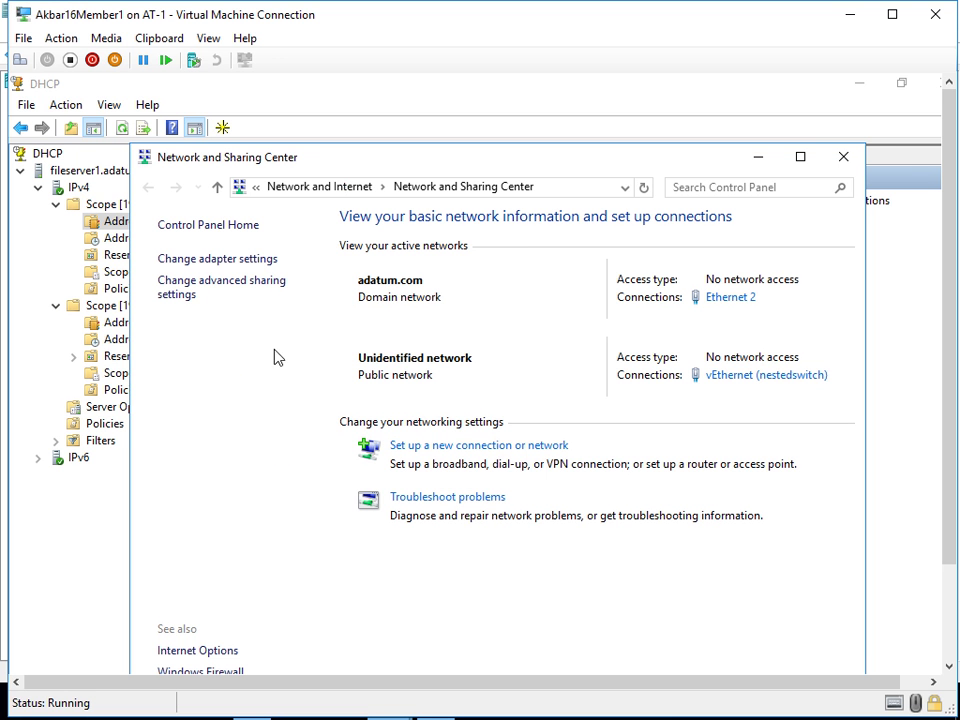
{"action": "left_click", "coordinate": [762, 160]}
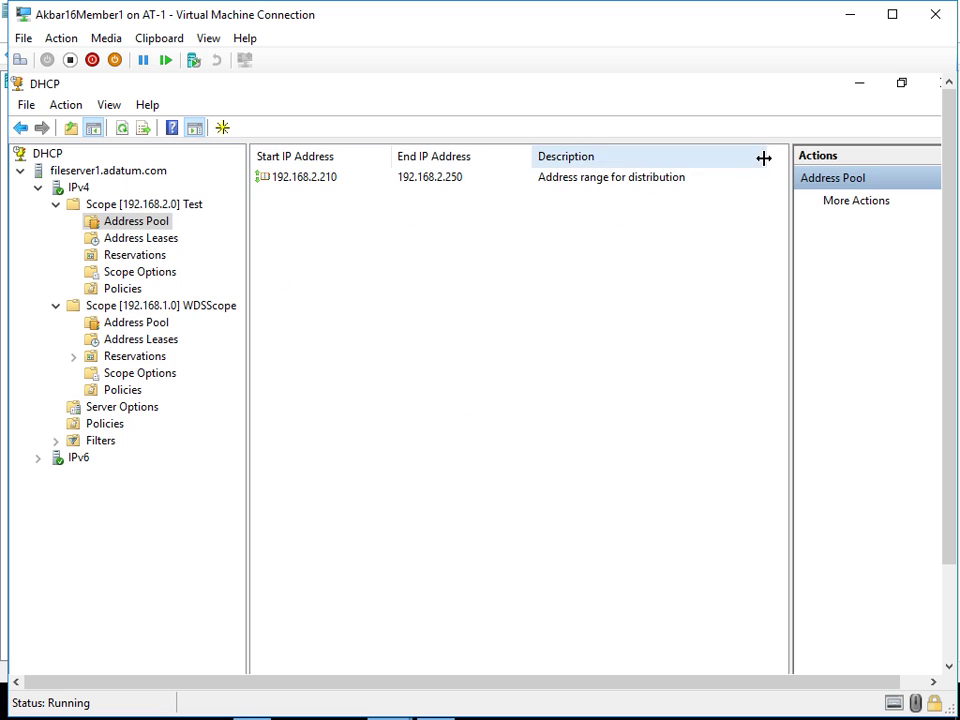
- Inspect WDSScope's address pool range 192.168.1.70–192.168.1.100
{"action": "left_click", "coordinate": [152, 306]}
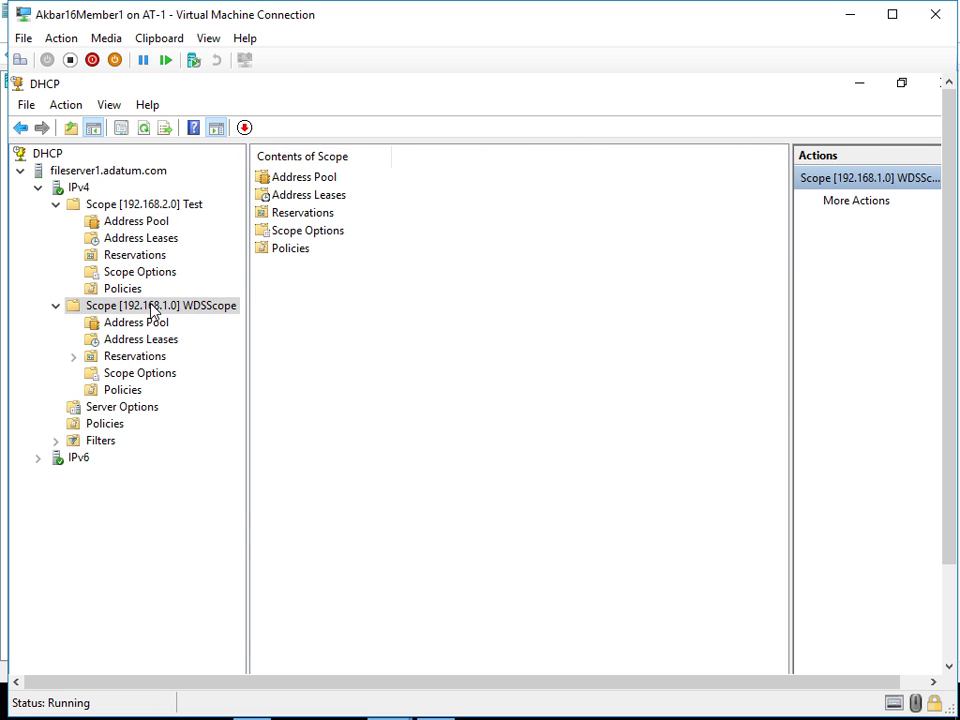
{"action": "left_click", "coordinate": [145, 323]}
{"action": "left_click", "coordinate": [304, 180]}
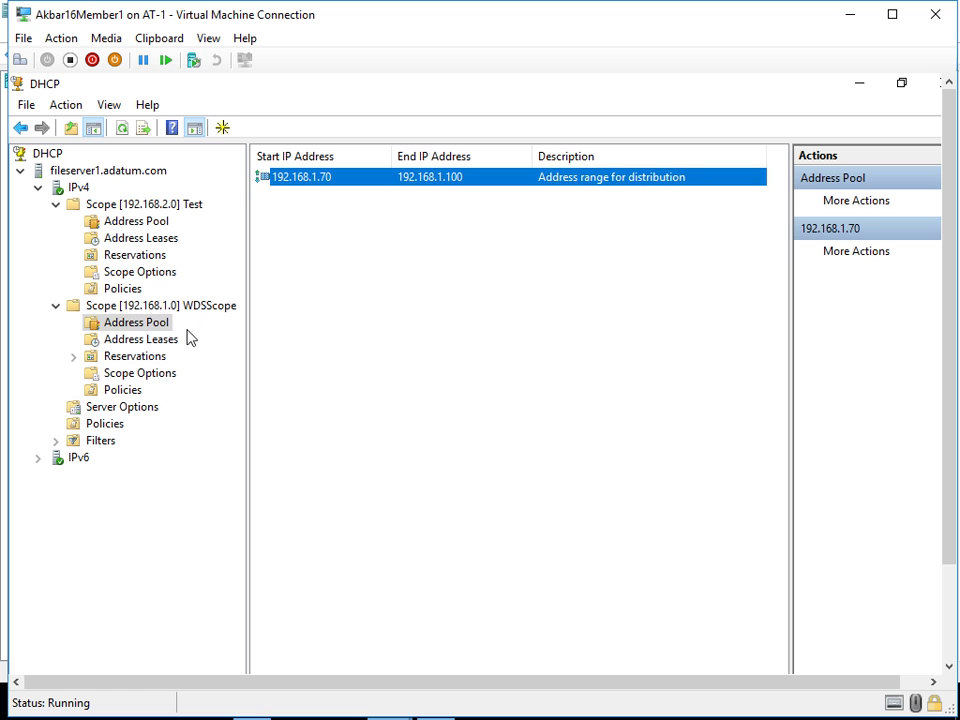
- Review WDSScope's address leases from AT-1 at 192.168.1.70 through memberserver2 at 192.168.1.73
{"action": "left_click", "coordinate": [141, 340]}
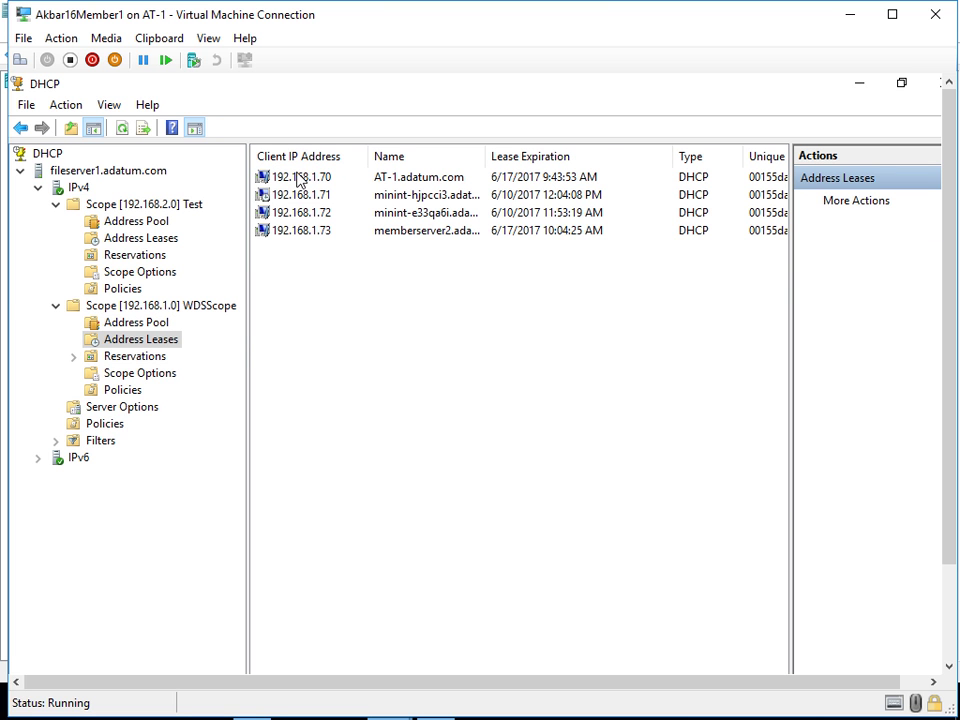
{"action": "left_click", "coordinate": [407, 180]}
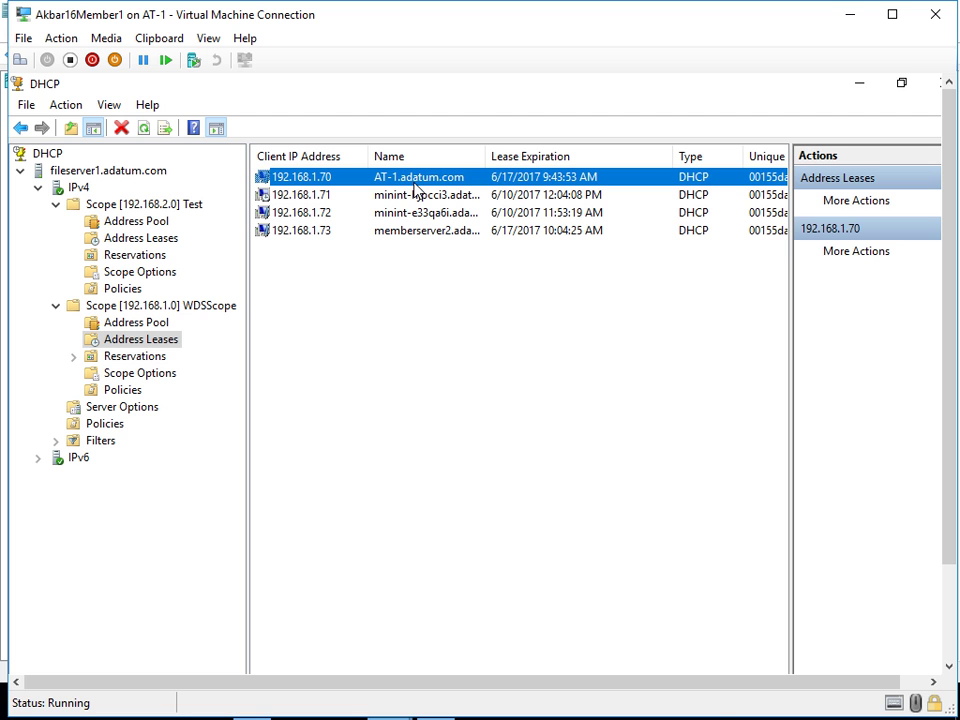
{"action": "left_click", "coordinate": [336, 198]}
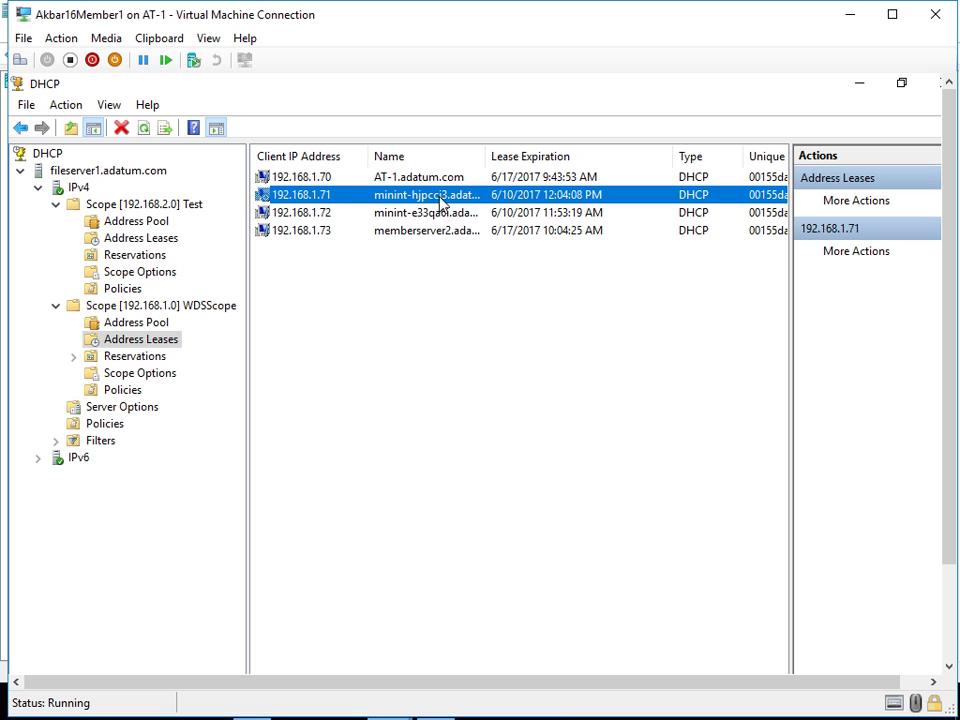
{"action": "left_click", "coordinate": [364, 213]}
{"action": "left_click", "coordinate": [311, 195]}
{"action": "left_click", "coordinate": [328, 217]}
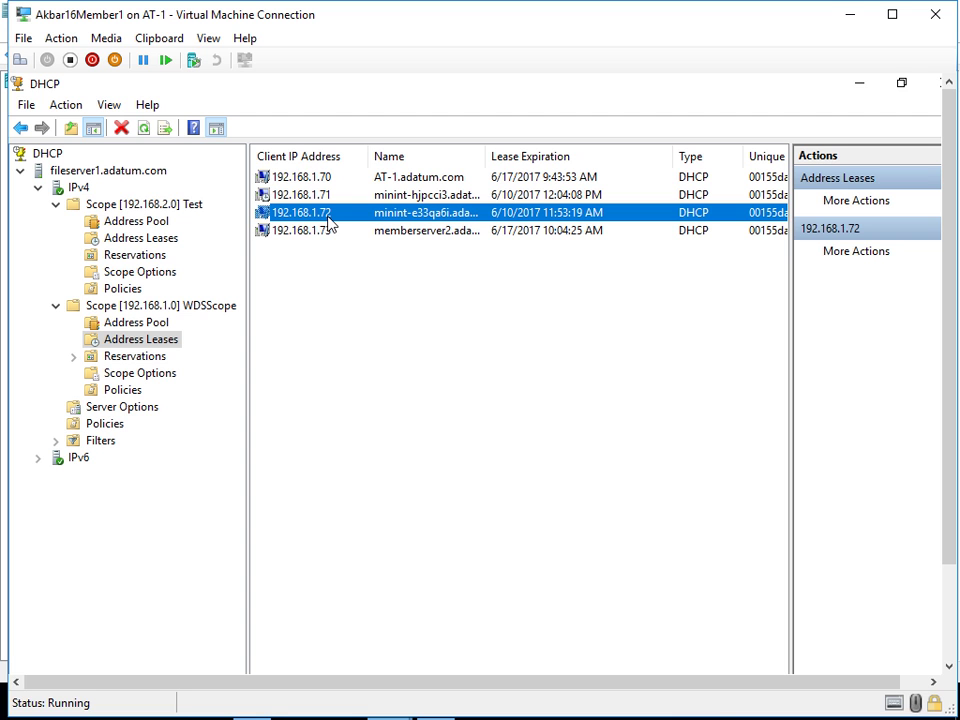
{"action": "left_click", "coordinate": [326, 197]}
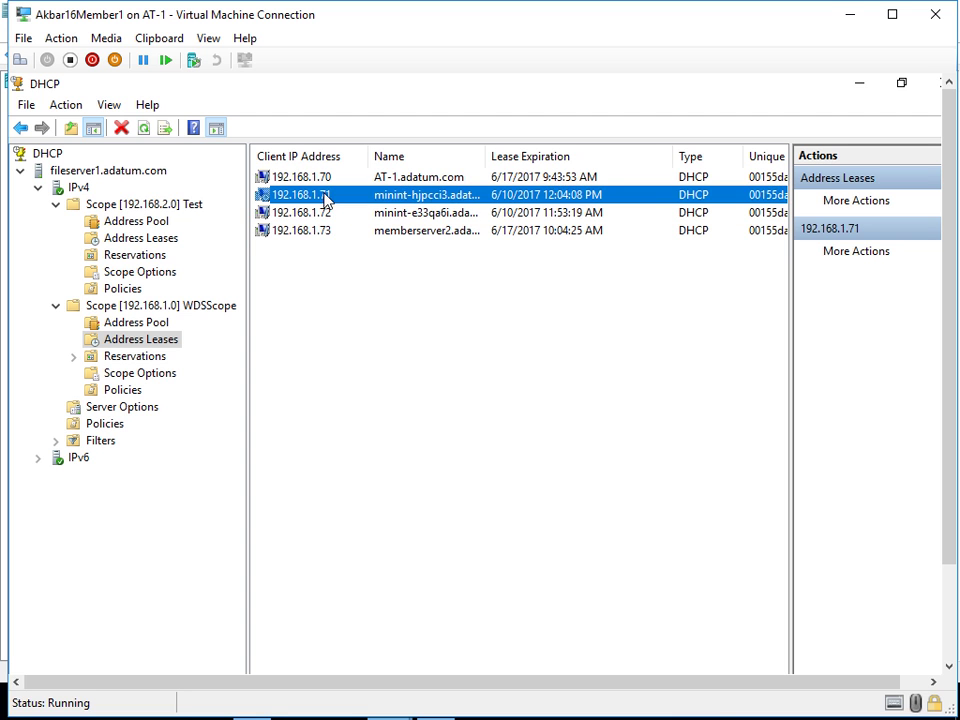
{"action": "left_click", "coordinate": [332, 215]}
{"action": "left_click", "coordinate": [466, 231]}
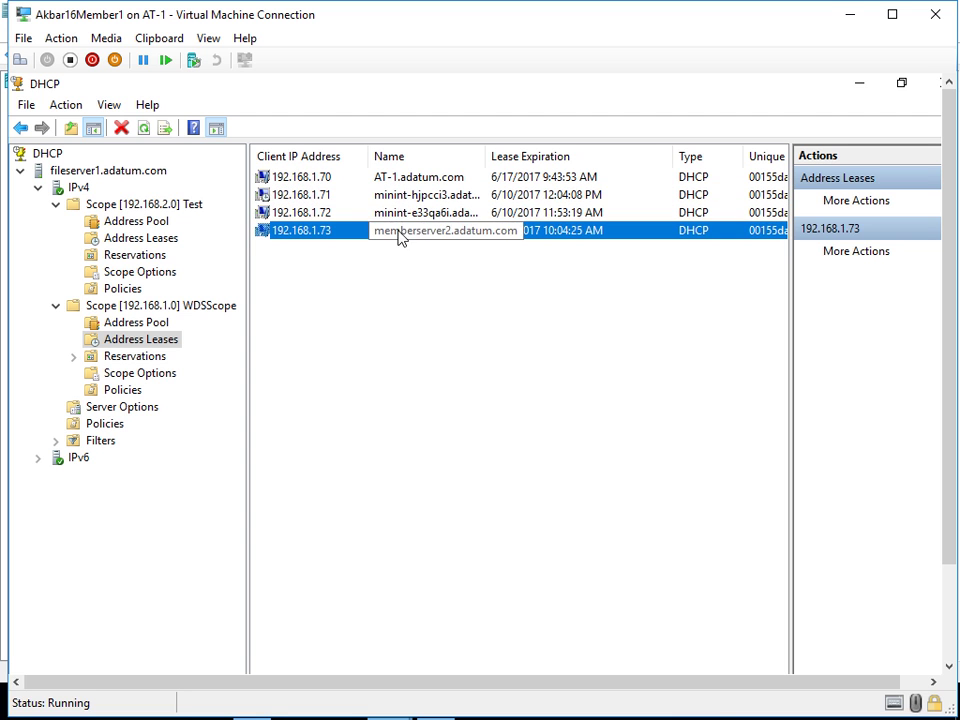
- Widen the Name column and recheck the 192.168.1.71–192.168.1.73 lease rows
{"action": "left_click_drag", "start_coordinate": [487, 157], "coordinate": [528, 160]}
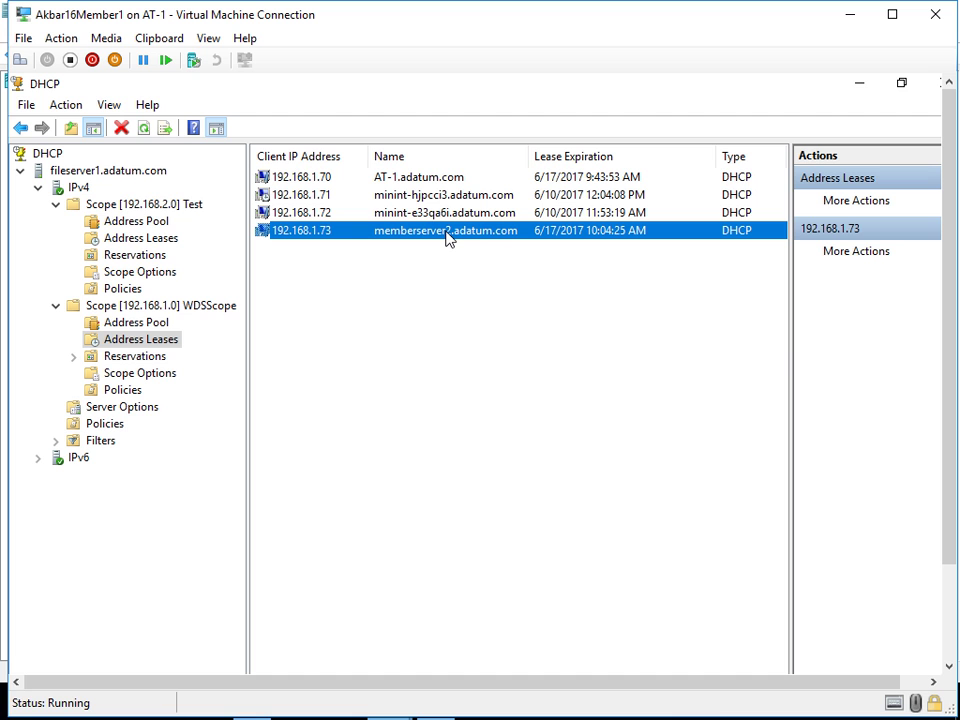
{"action": "left_click", "coordinate": [427, 196]}
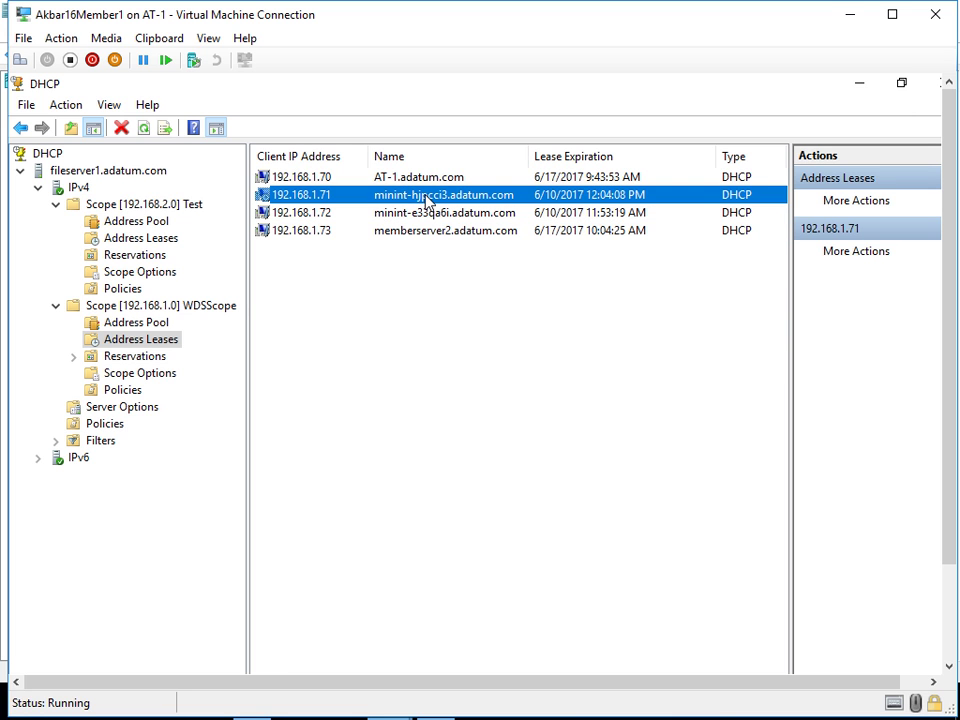
{"action": "left_click", "coordinate": [279, 212]}
{"action": "left_click", "coordinate": [281, 196]}
{"action": "left_click", "coordinate": [320, 214]}
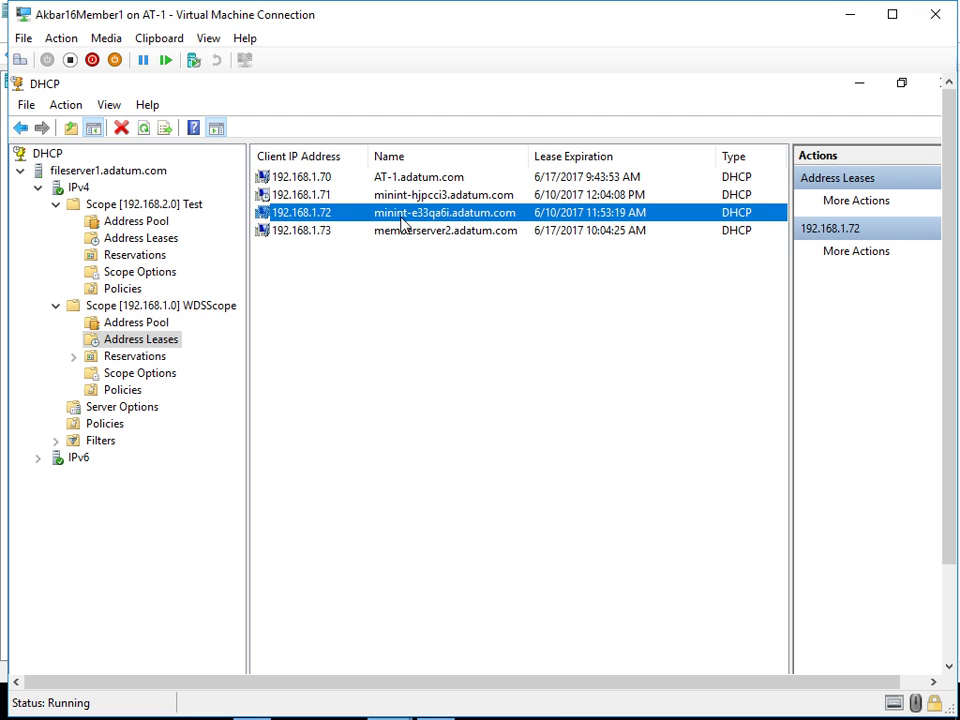
{"action": "left_click", "coordinate": [281, 197]}
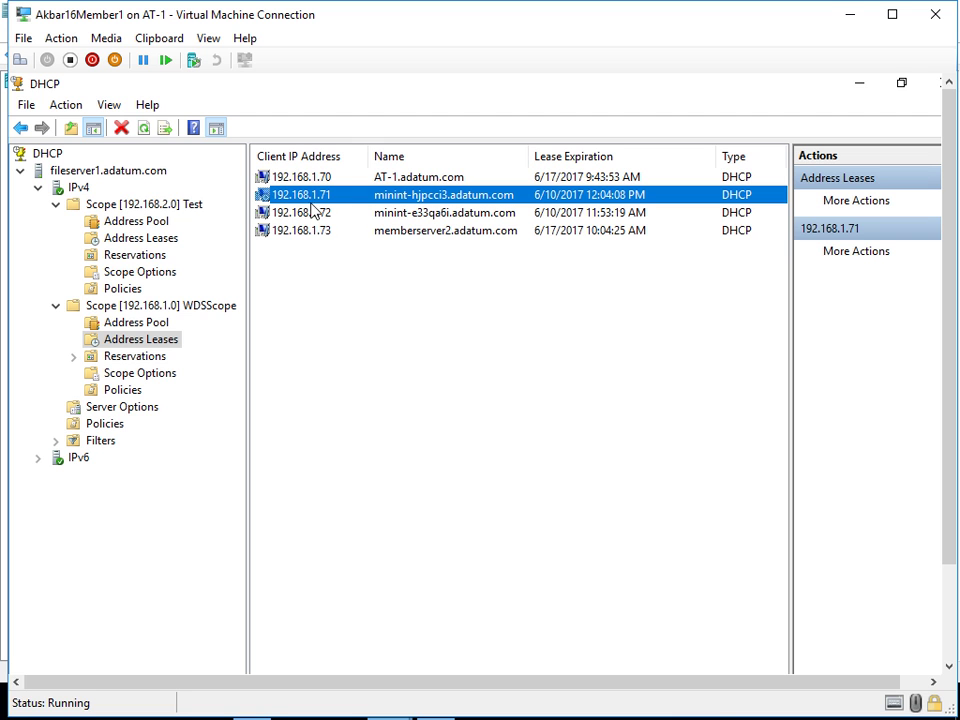
{"action": "left_click", "coordinate": [300, 232]}
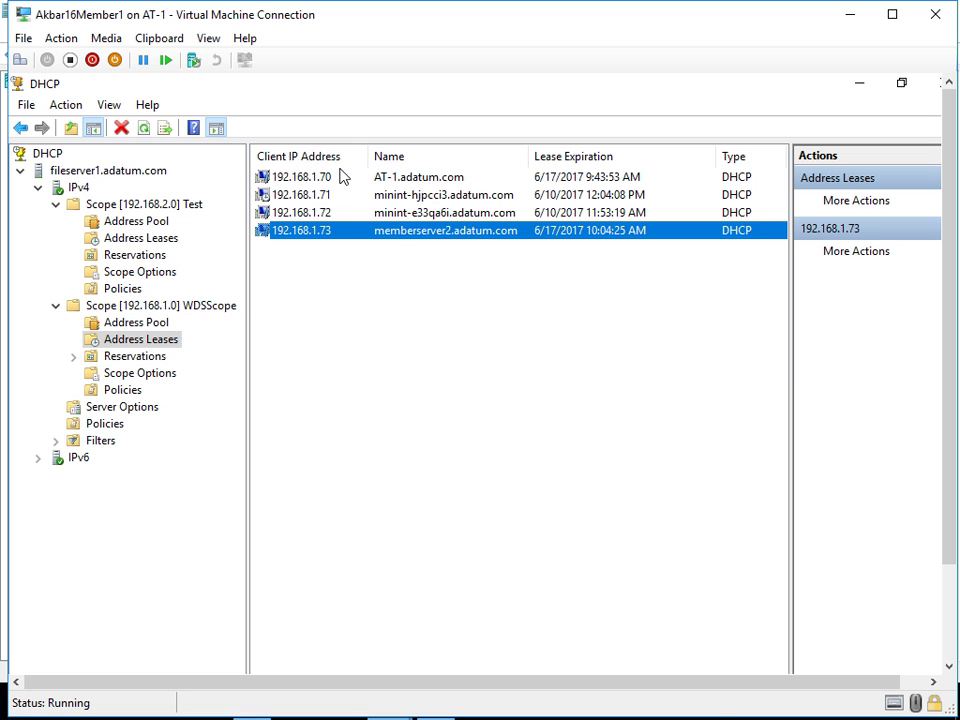
{"action": "right_click", "coordinate": [327, 236]}
{"action": "right_click", "coordinate": [302, 236]}
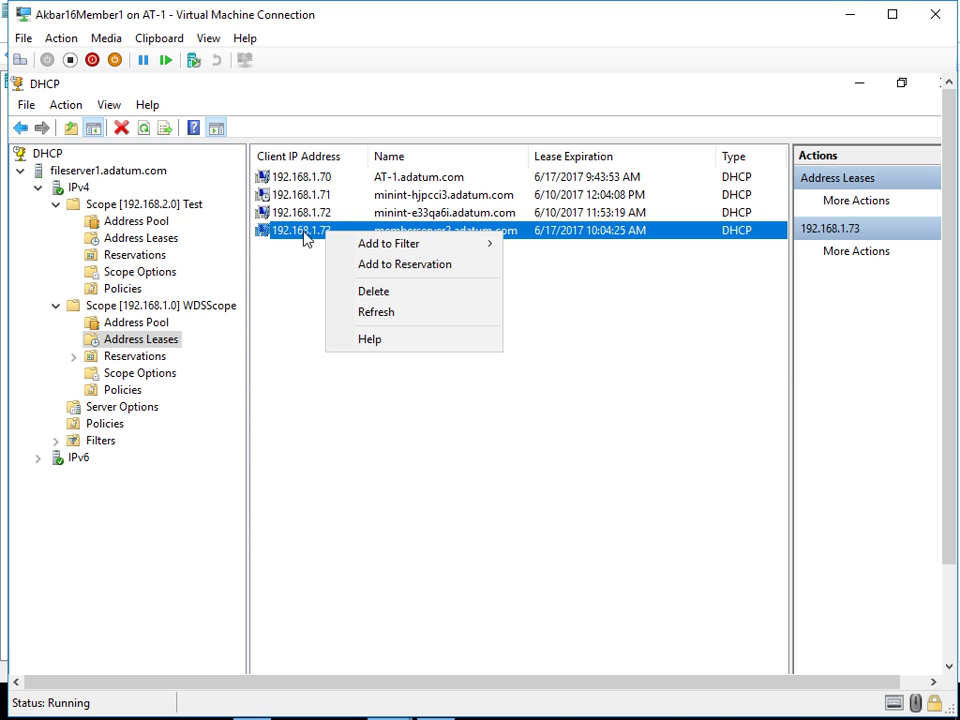
{"action": "mouse_move", "coordinate": [352, 246]}
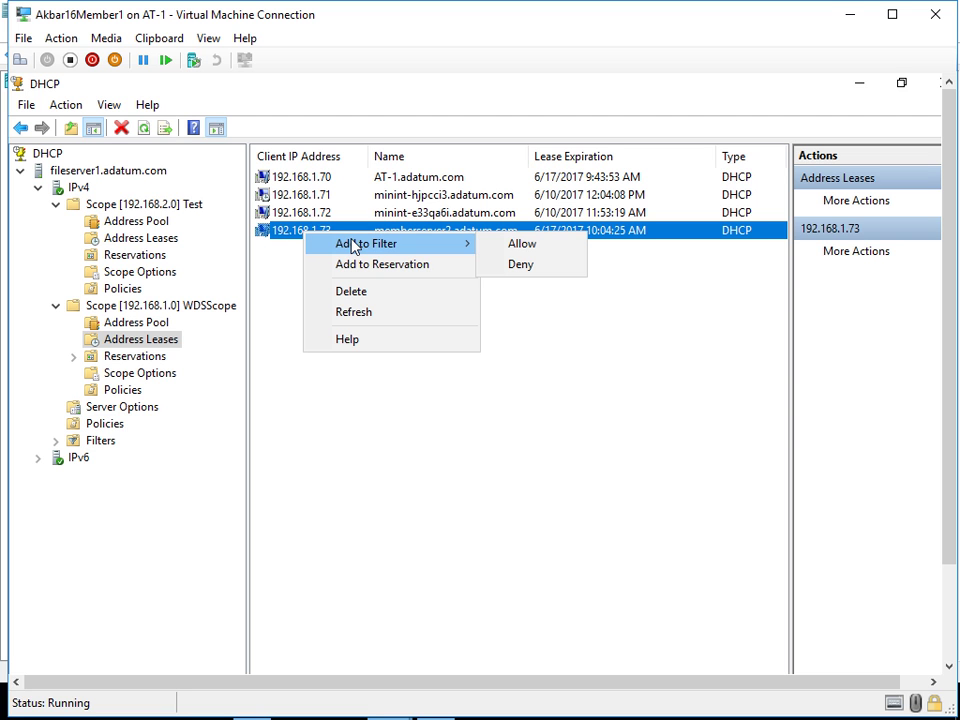
{"action": "left_click", "coordinate": [478, 266]}
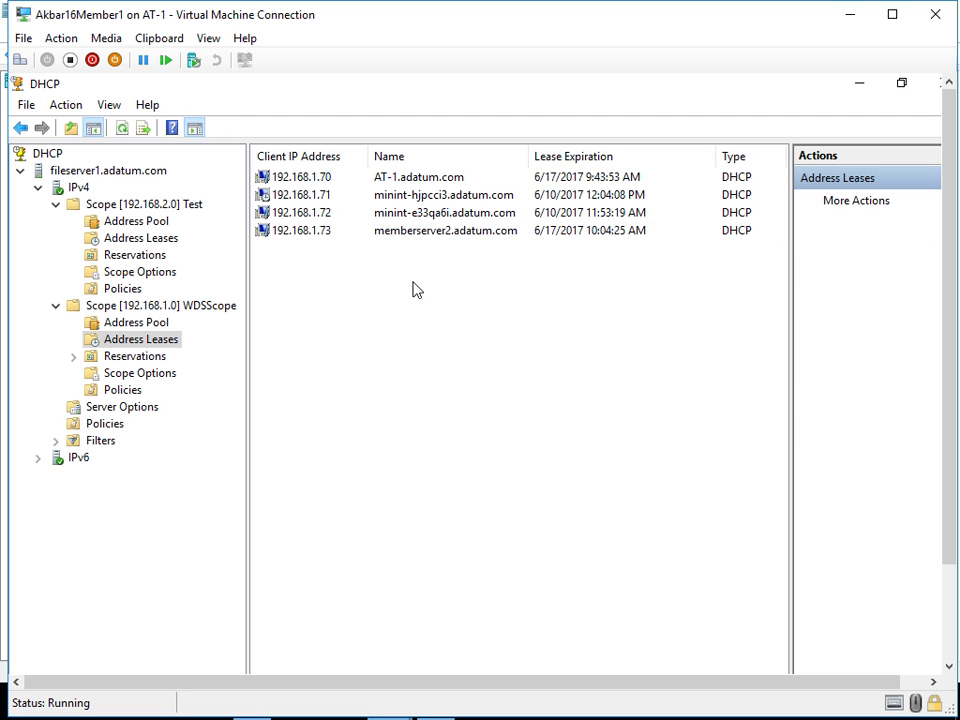
{"action": "right_click", "coordinate": [317, 239]}
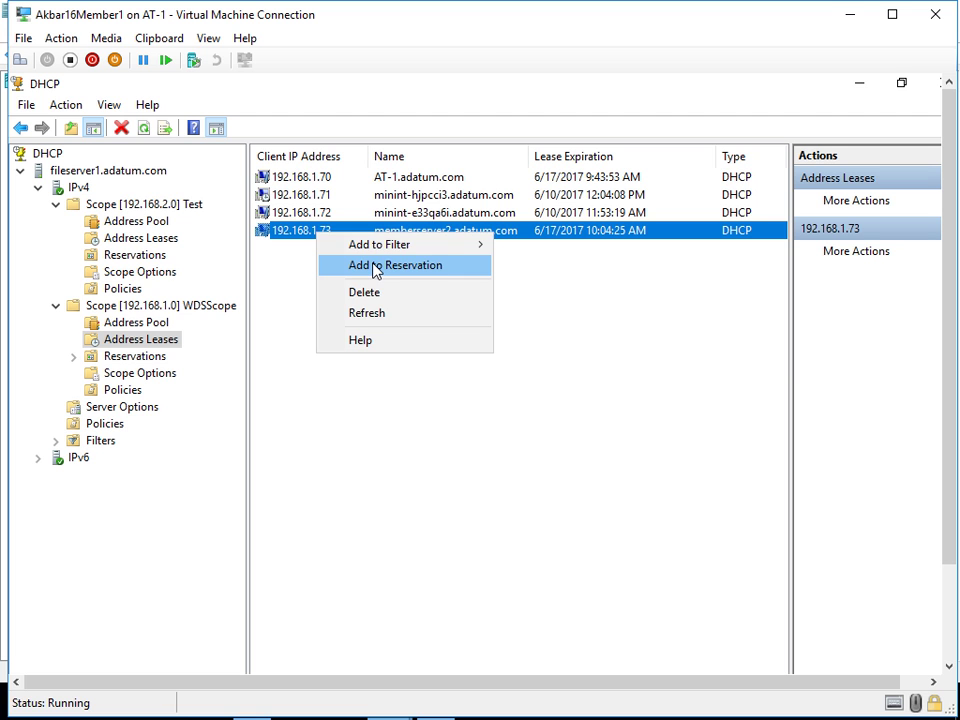
{"action": "mouse_move", "coordinate": [388, 256]}
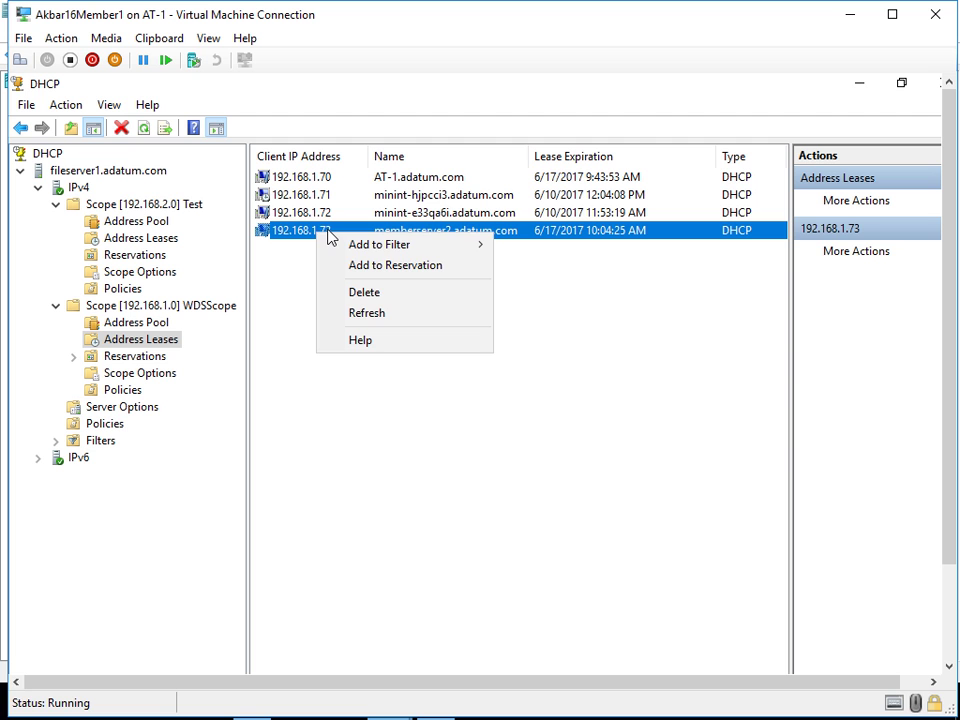
- Start a new reservation under WDSScope's Reservations
{"action": "left_click", "coordinate": [252, 308]}
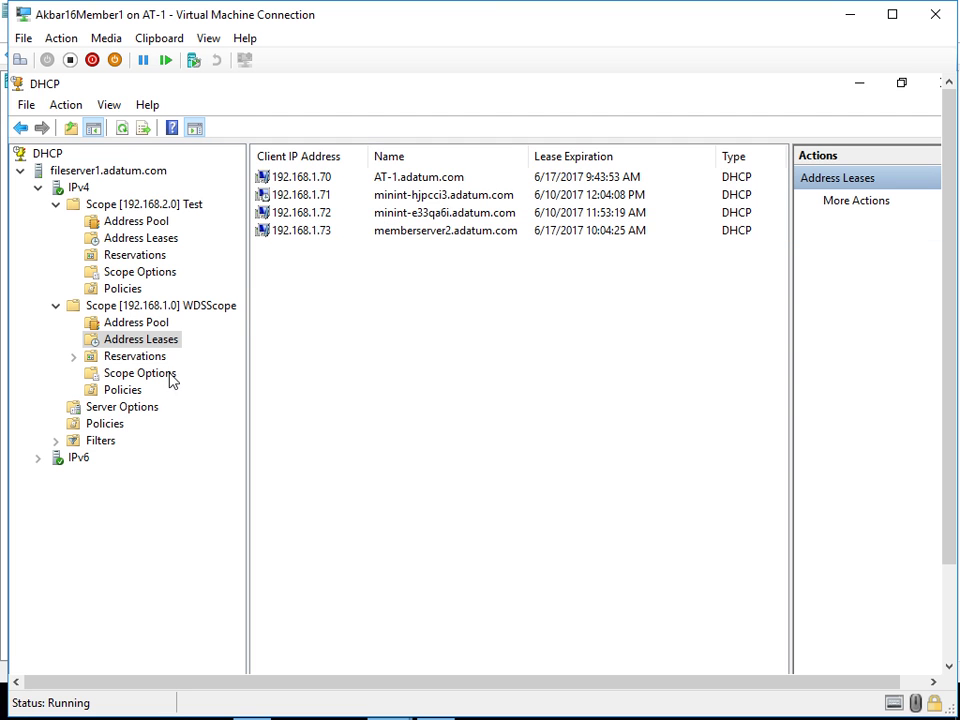
{"action": "left_click", "coordinate": [138, 360]}
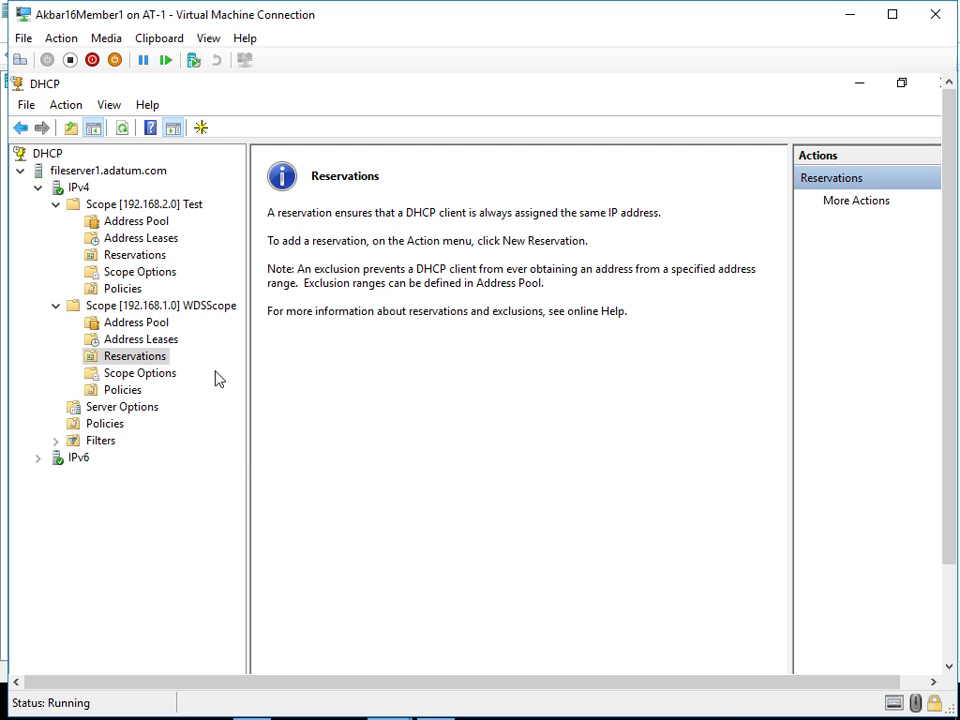
{"action": "right_click", "coordinate": [144, 362]}
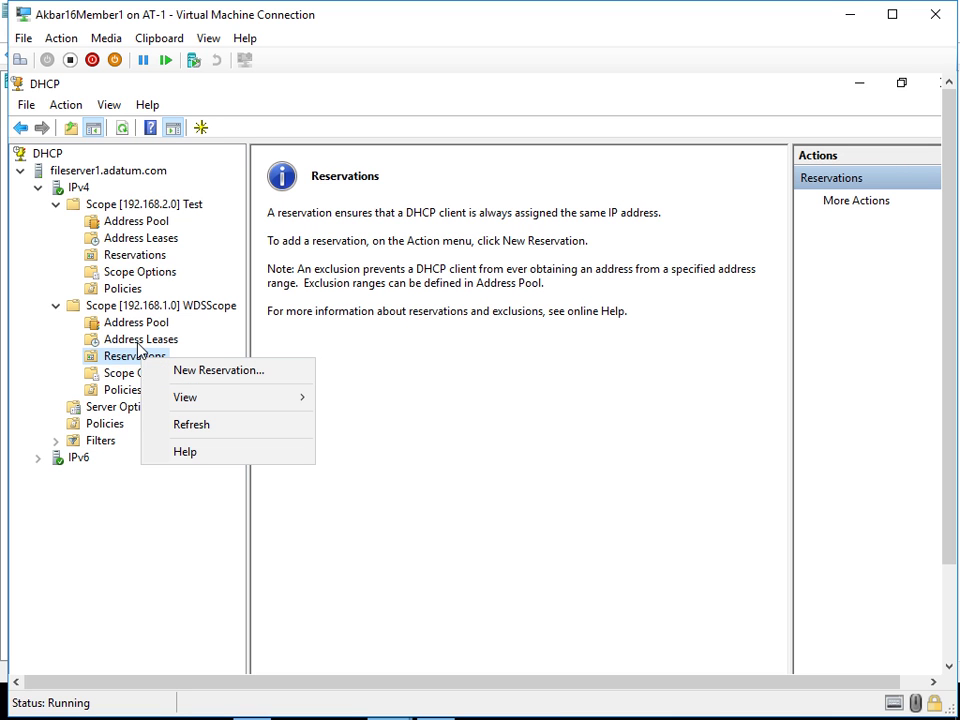
{"action": "left_click", "coordinate": [169, 370]}
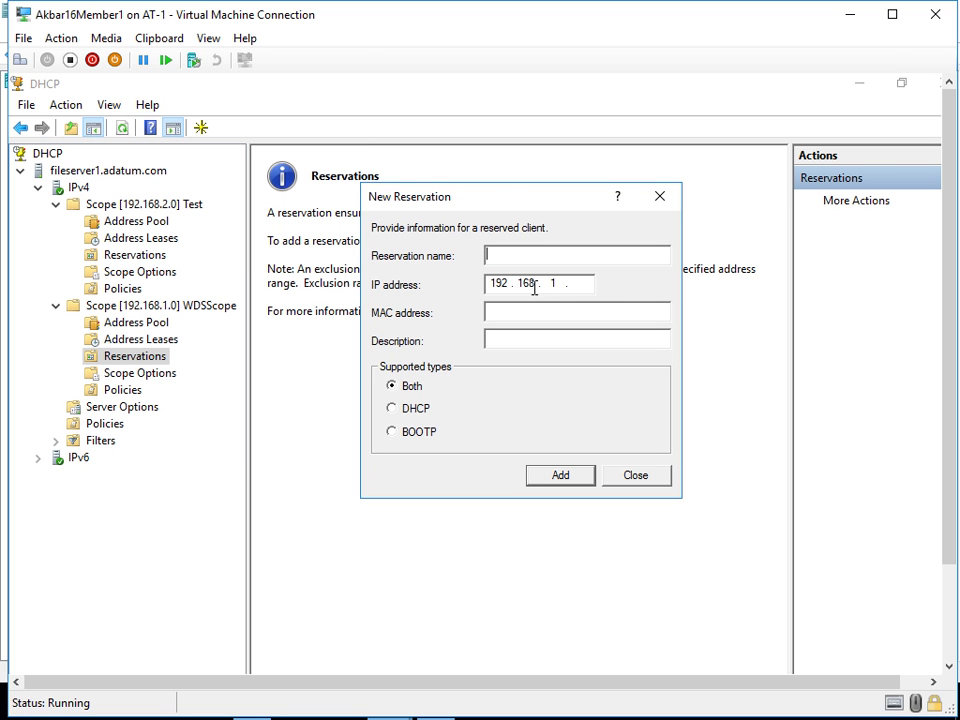
- Enter name 'menberserver2' and IP 192.168.1.75, then close the form without adding
{"action": "left_click", "coordinate": [504, 312]}
{"action": "left_click", "coordinate": [501, 258]}
{"action": "type", "text": "men"}
{"action": "type", "text": "berserve"}
{"action": "type", "text": "r2"}
{"action": "left_click", "coordinate": [586, 283]}
{"action": "type", "text": "75"}
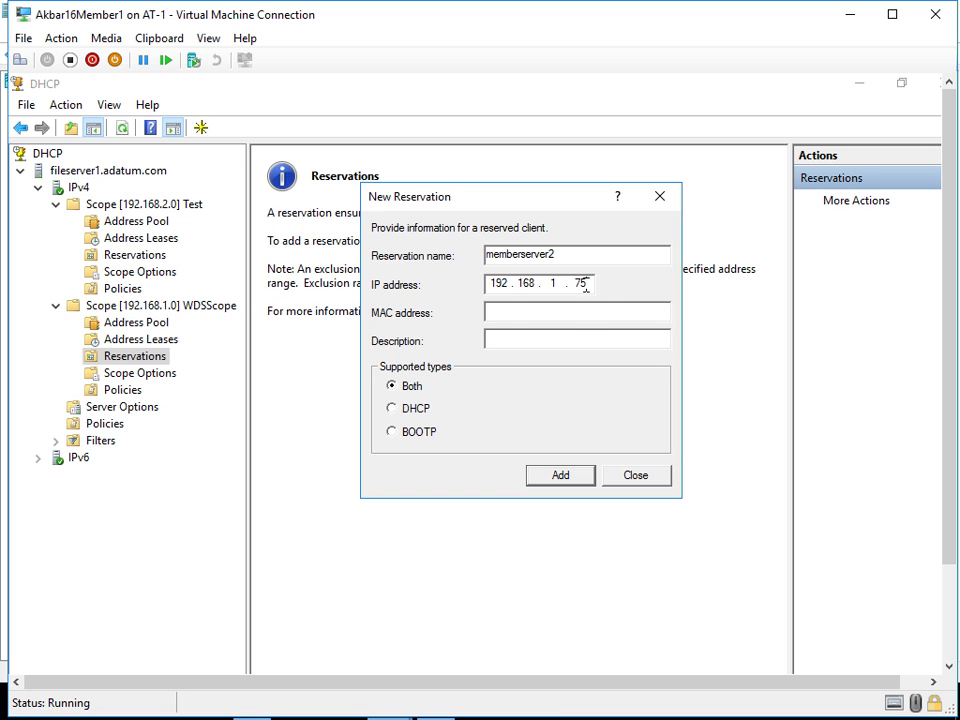
{"action": "left_click", "coordinate": [512, 311]}
{"action": "left_click", "coordinate": [602, 478]}
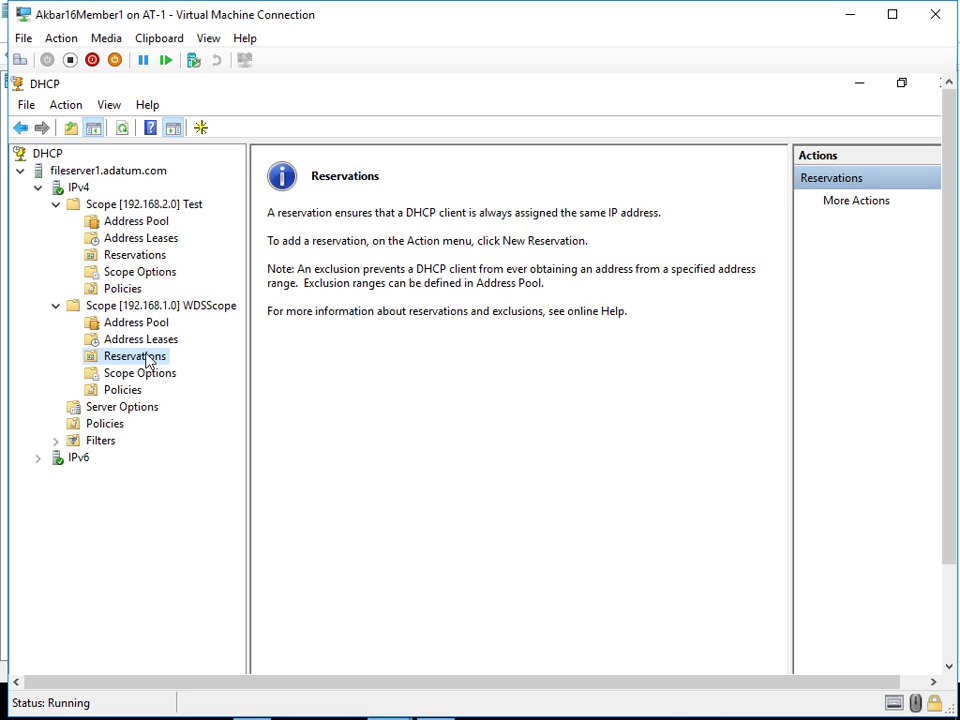
- Select the memberserver2 lease at 192.168.1.73 and check its actions without filtering
{"action": "left_click", "coordinate": [143, 339]}
{"action": "left_click", "coordinate": [306, 232]}
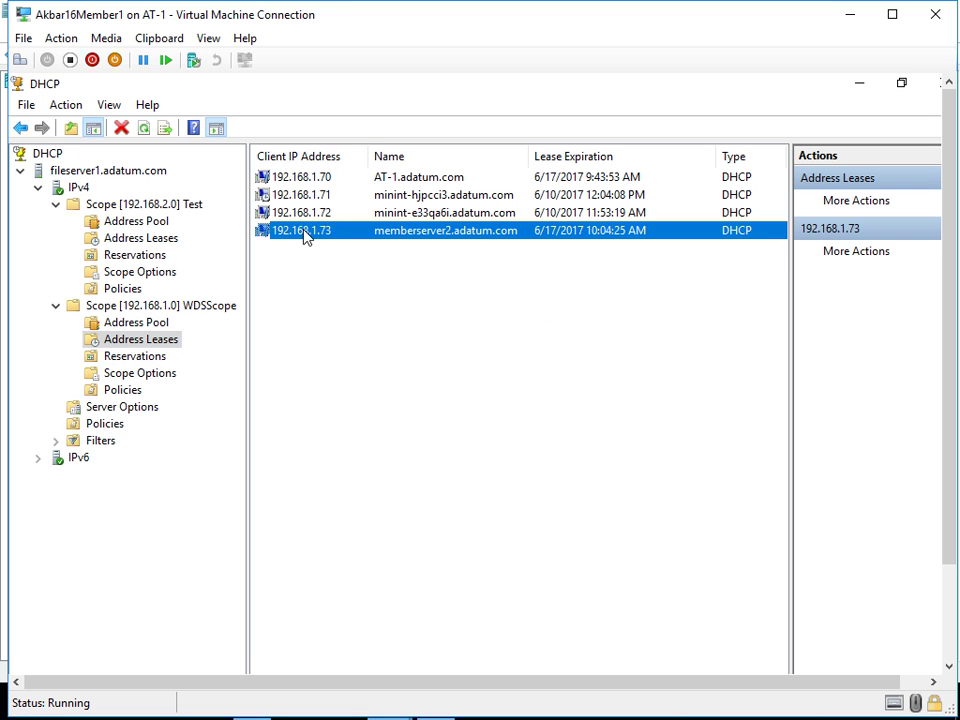
{"action": "right_click", "coordinate": [306, 235]}
{"action": "mouse_move", "coordinate": [321, 241]}
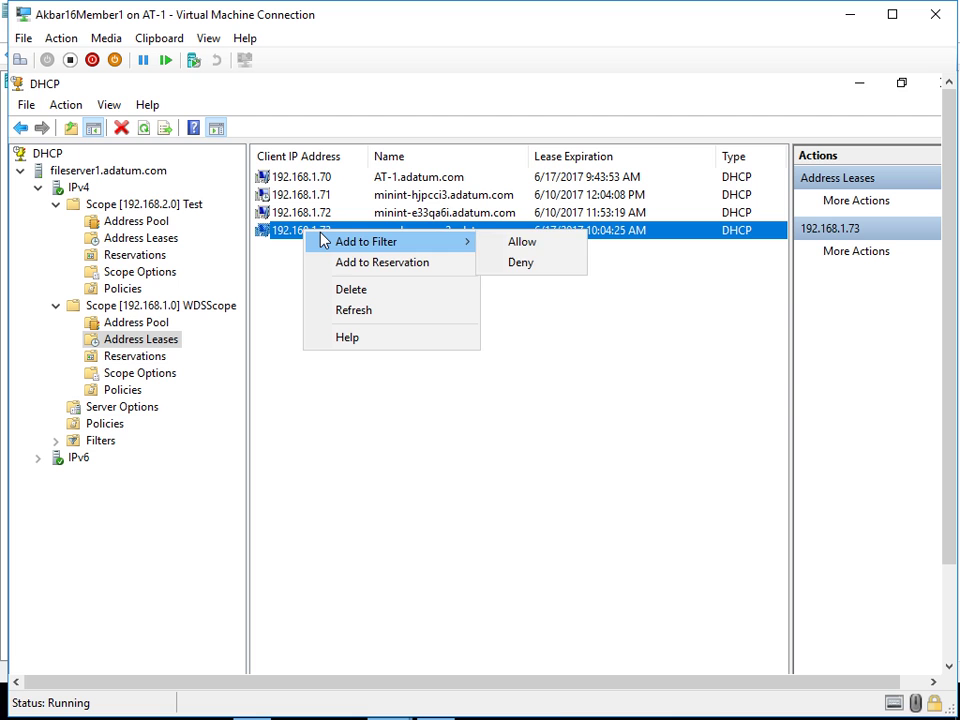
{"action": "left_click", "coordinate": [283, 272]}
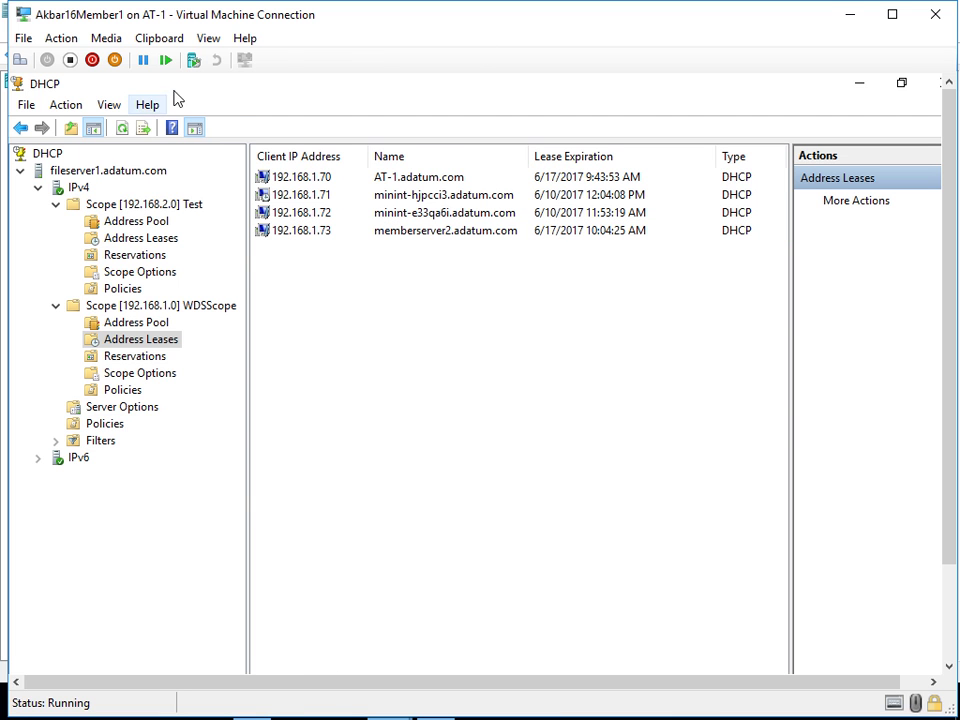
- In full-screen view, widen the Unique ID column and inspect the 00155da7a911 lease's actions
{"action": "left_click", "coordinate": [208, 38]}
{"action": "left_click", "coordinate": [208, 59]}
{"action": "left_click_drag", "start_coordinate": [407, 654], "coordinate": [624, 655]}
{"action": "left_click_drag", "start_coordinate": [441, 83], "coordinate": [546, 83]}
{"action": "left_click", "coordinate": [381, 160]}
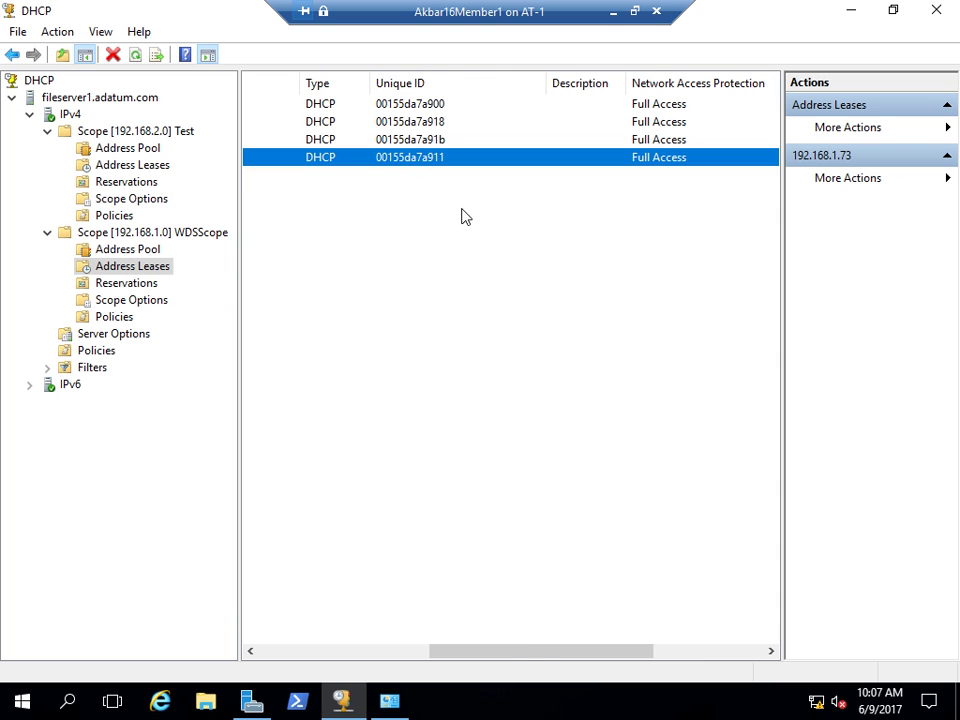
{"action": "mouse_move", "coordinate": [514, 651]}
{"action": "left_mouse_down"}
{"action": "mouse_move", "coordinate": [343, 655]}
{"action": "mouse_move", "coordinate": [590, 655]}
{"action": "mouse_move", "coordinate": [538, 662]}
{"action": "mouse_move", "coordinate": [716, 650]}
{"action": "mouse_move", "coordinate": [512, 658]}
{"action": "left_mouse_up"}
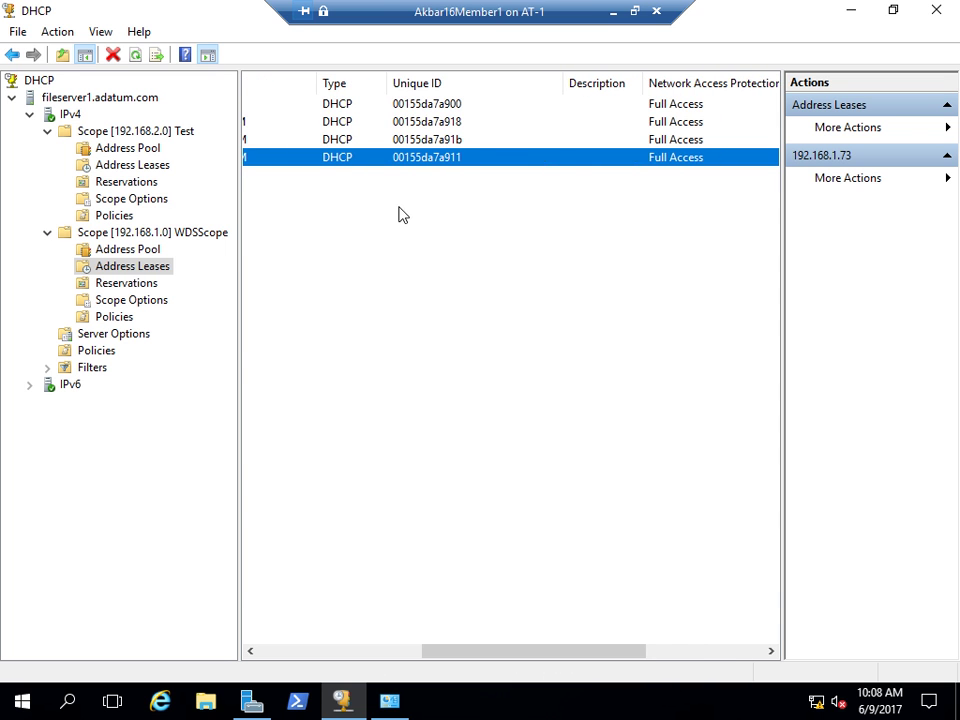
{"action": "right_click", "coordinate": [417, 162]}
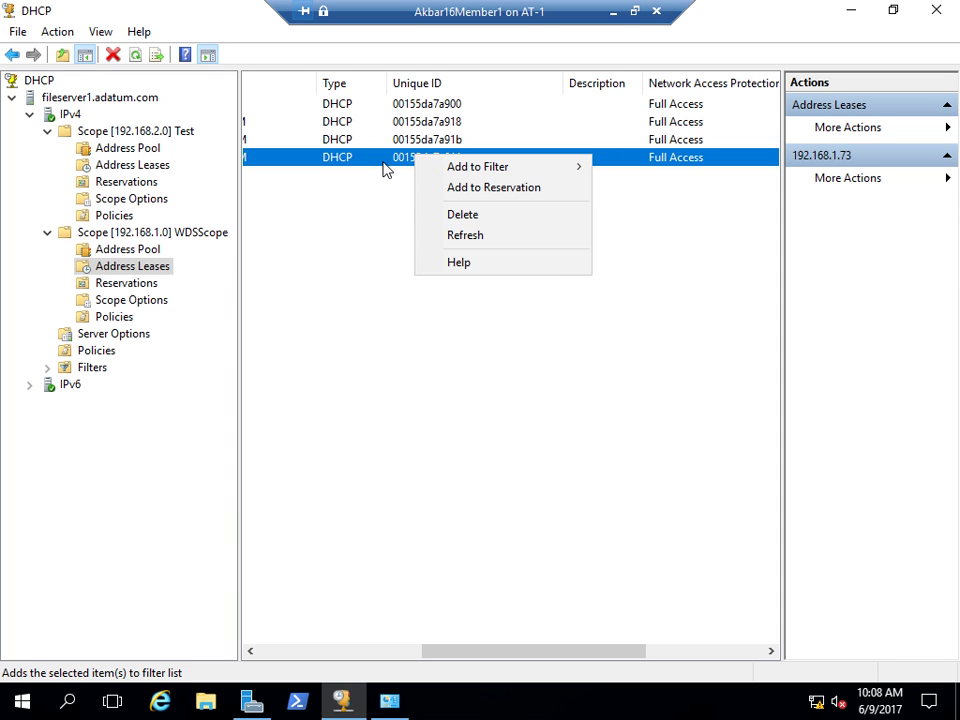
{"action": "left_click", "coordinate": [420, 176]}
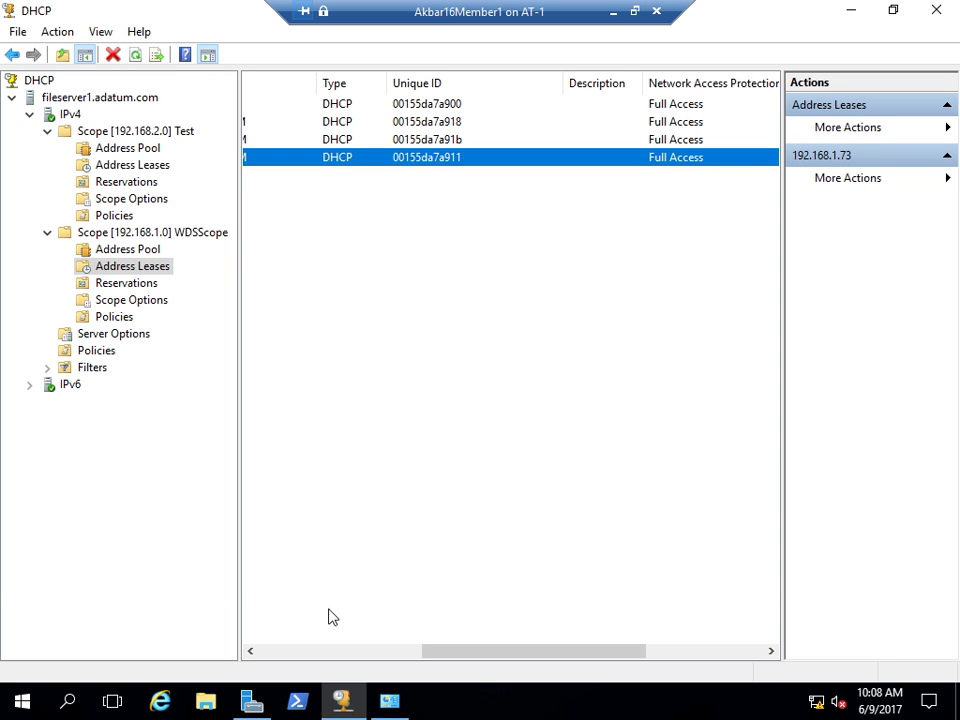
- Open Windows PowerShell and run arp -a to list the ARP table
{"action": "left_click", "coordinate": [298, 700]}
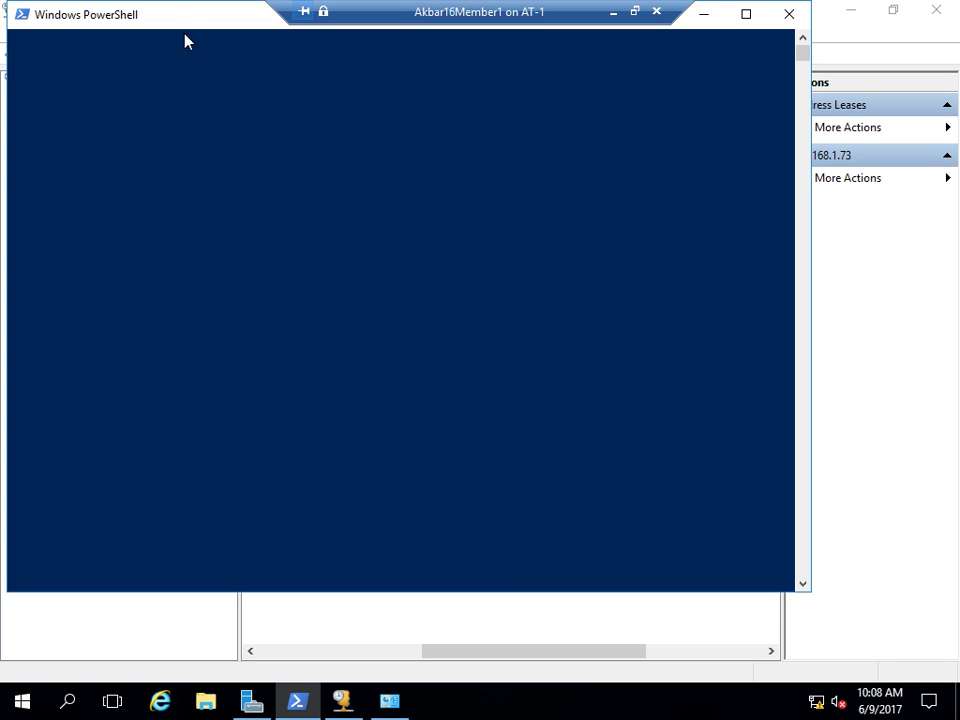
{"action": "left_click_drag", "start_coordinate": [181, 27], "coordinate": [226, 62]}
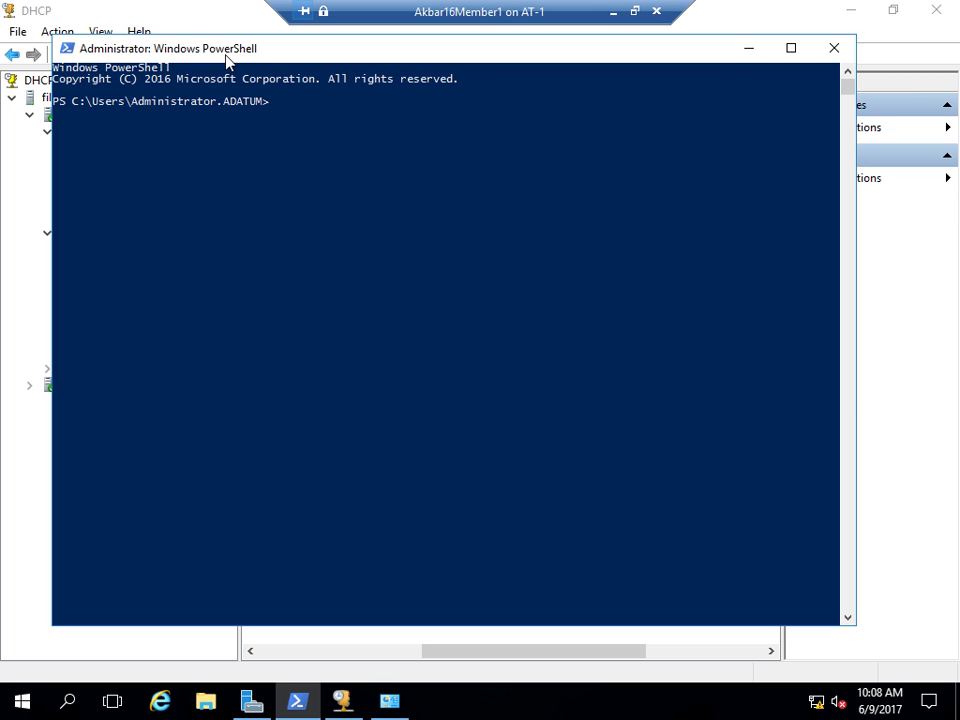
{"action": "type", "text": "arp -a"}
{"action": "key", "text": "Return"}
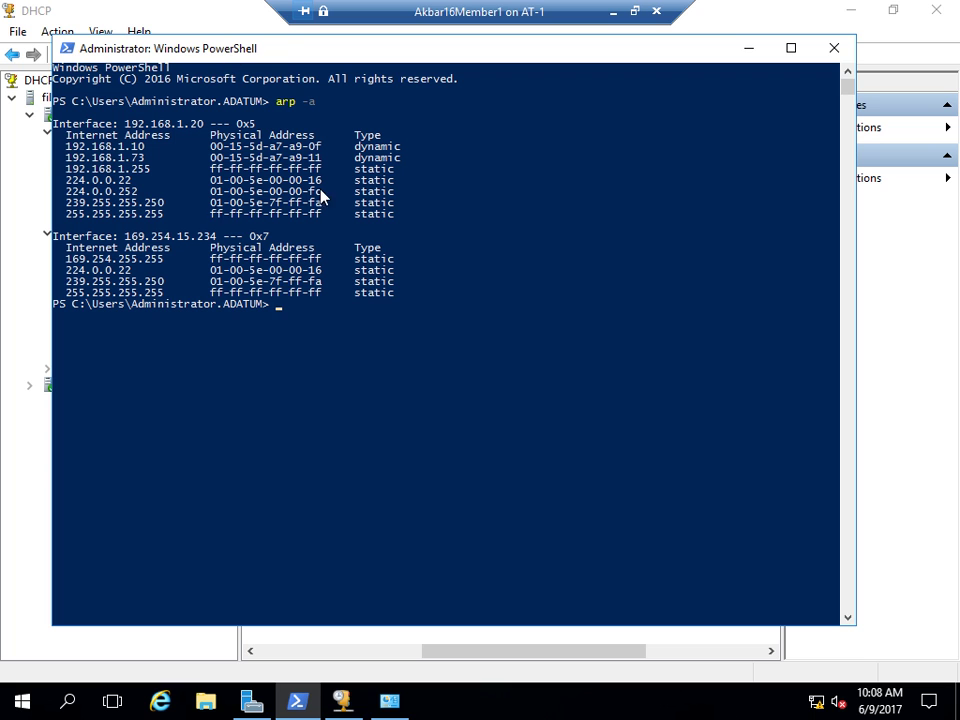
- Select and copy 192.168.1.73's MAC address 00-15-5d-a7-a9-11
{"action": "left_click_drag", "start_coordinate": [68, 160], "coordinate": [145, 160]}
{"action": "left_click_drag", "start_coordinate": [210, 158], "coordinate": [320, 166]}
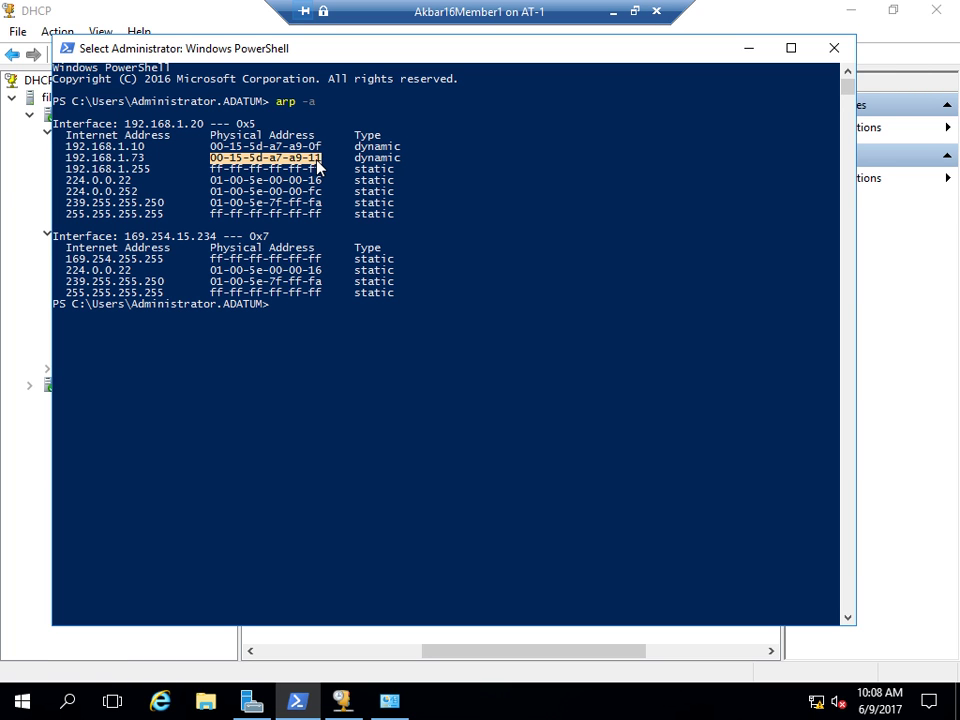
{"action": "left_click_drag", "start_coordinate": [355, 158], "coordinate": [396, 162]}
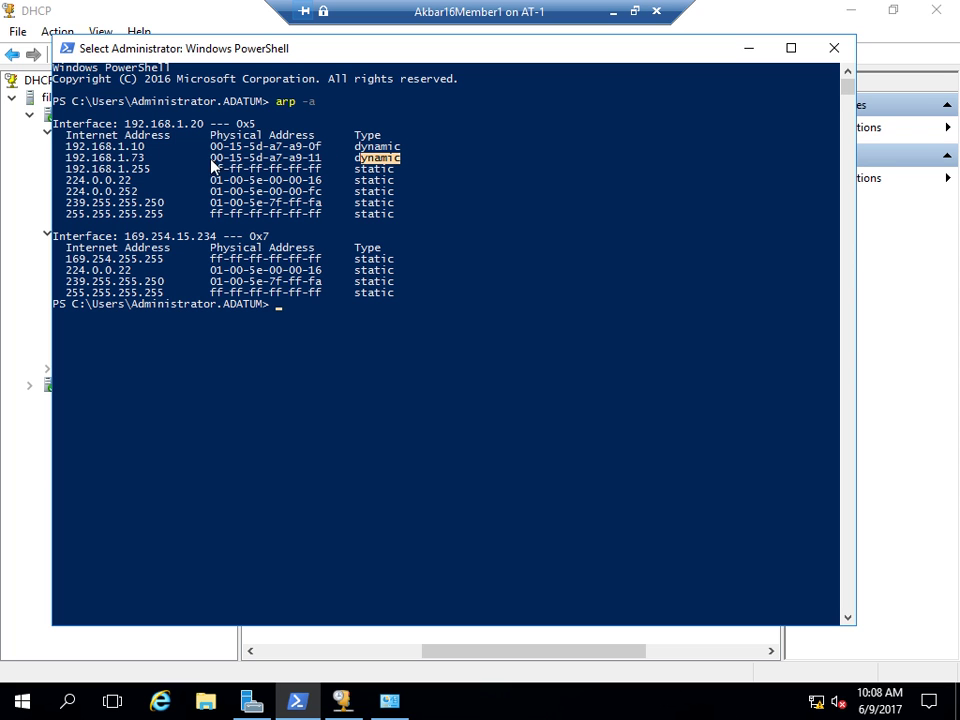
{"action": "left_click_drag", "start_coordinate": [66, 158], "coordinate": [318, 158]}
{"action": "right_click", "coordinate": [283, 158]}
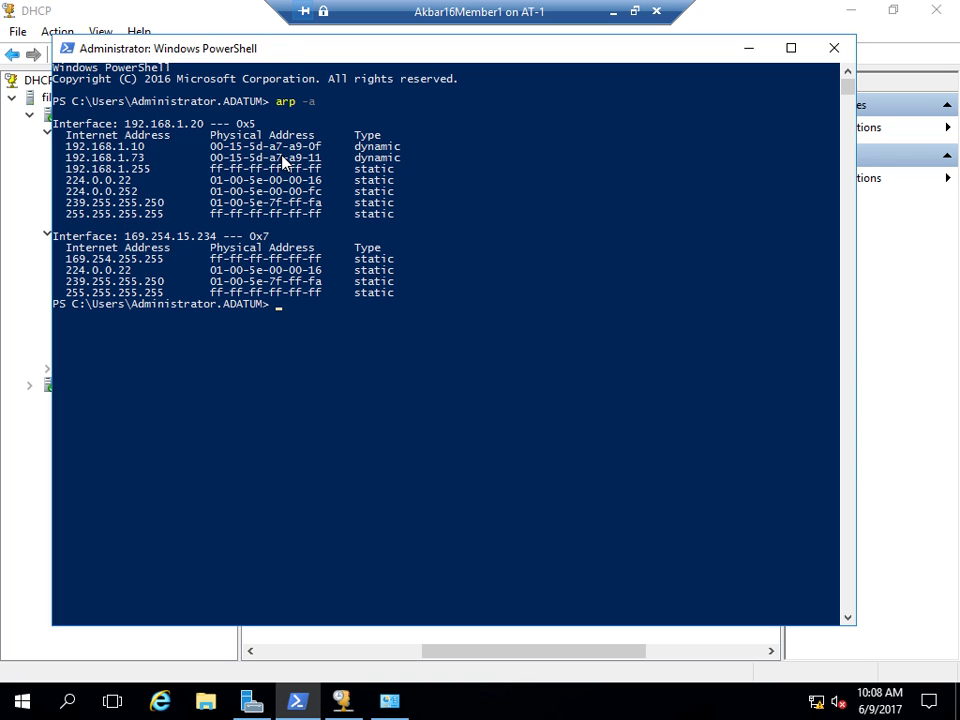
{"action": "left_click_drag", "start_coordinate": [210, 158], "coordinate": [296, 158]}
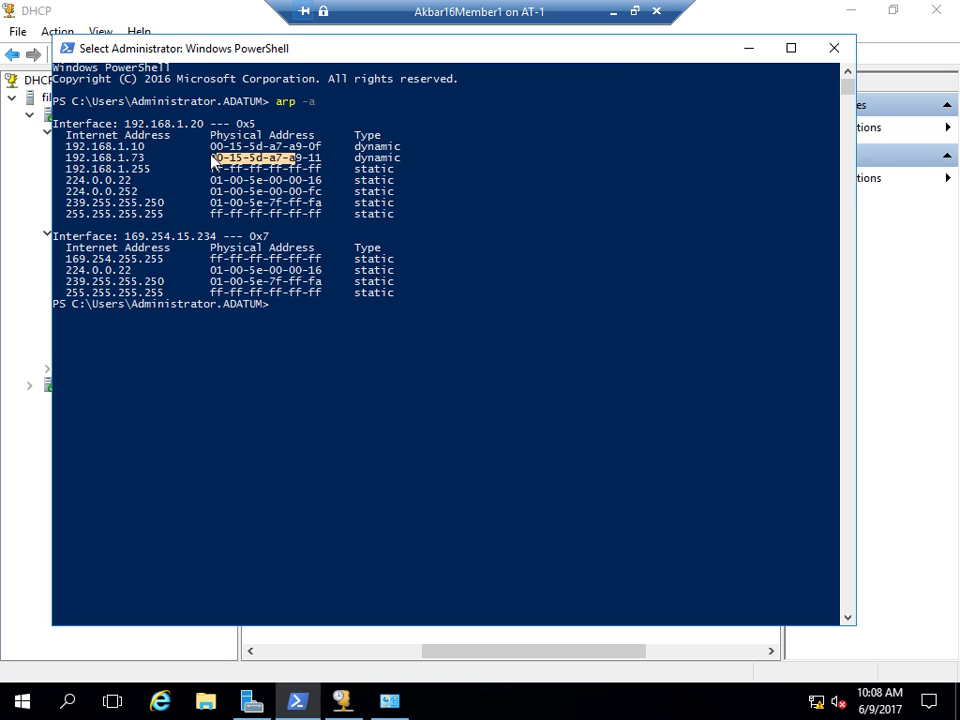
{"action": "left_click_drag", "start_coordinate": [210, 160], "coordinate": [310, 165]}
{"action": "key", "text": "ctrl+c"}
{"action": "right_click", "coordinate": [296, 165]}
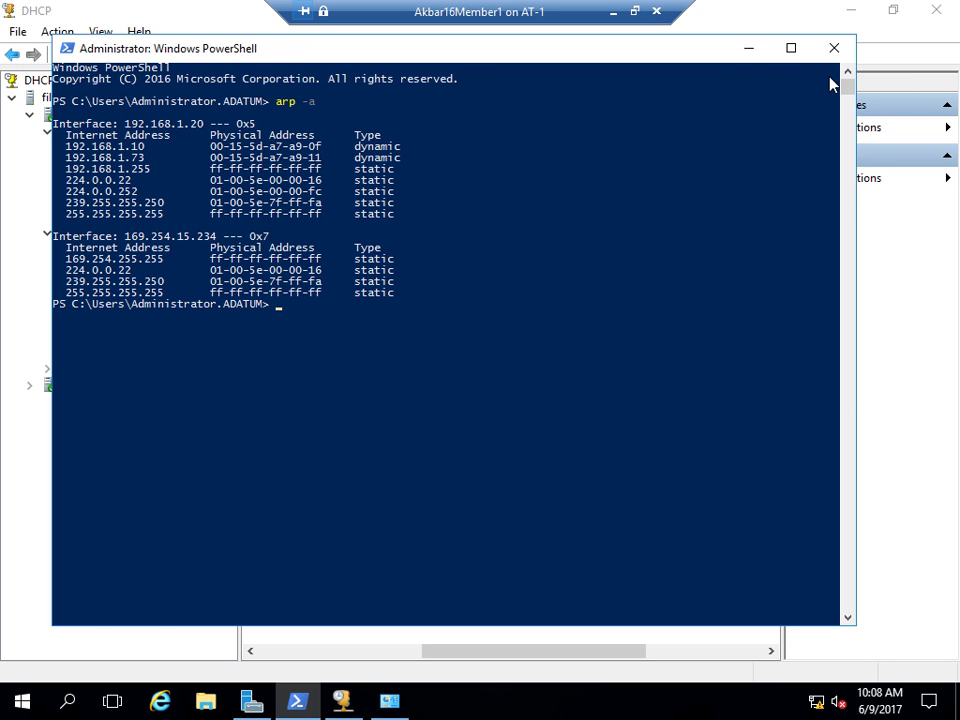
- Add reservation Memberserver2 at 192.168.1.75 using the pasted MAC 00-15-5d-a7-a9-11
{"action": "left_click", "coordinate": [738, 52]}
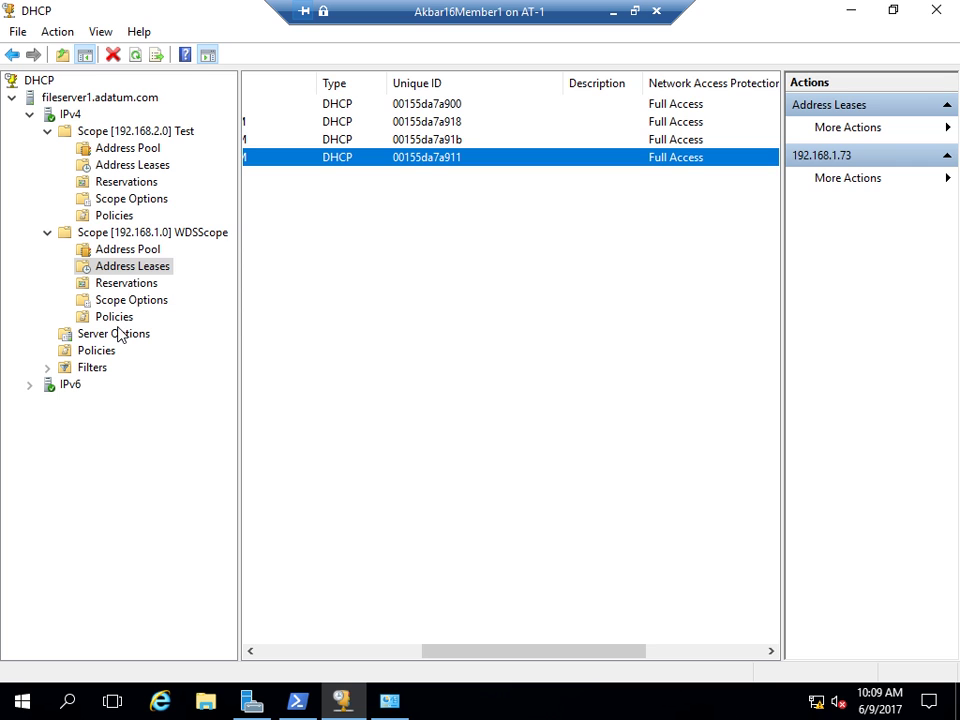
{"action": "left_click", "coordinate": [127, 284]}
{"action": "right_click", "coordinate": [127, 286]}
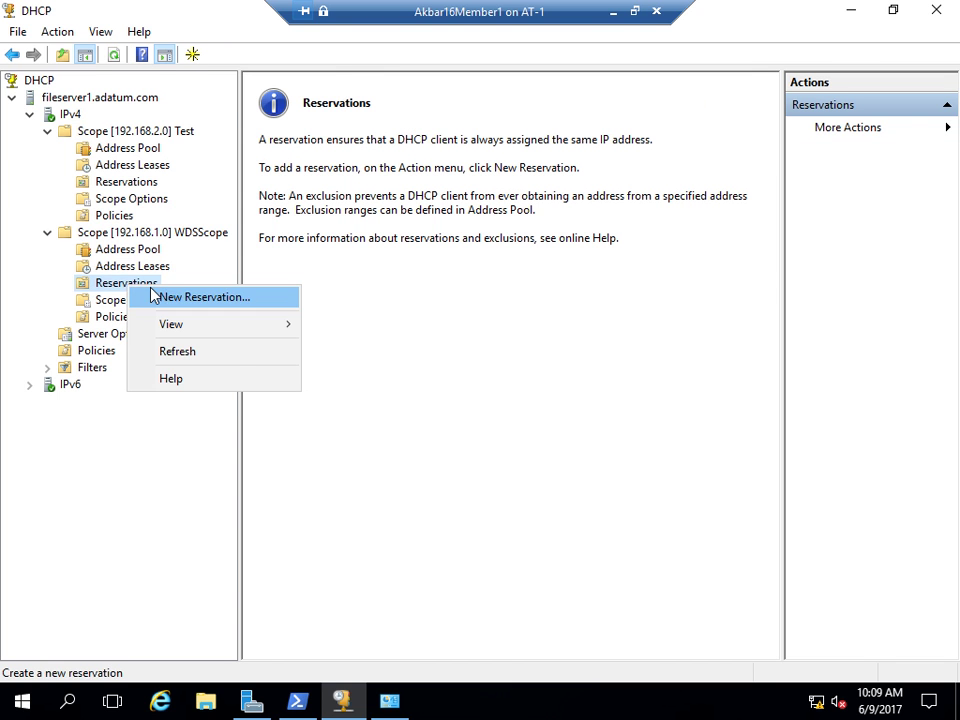
{"action": "left_click", "coordinate": [130, 296]}
{"action": "type", "text": "Member"}
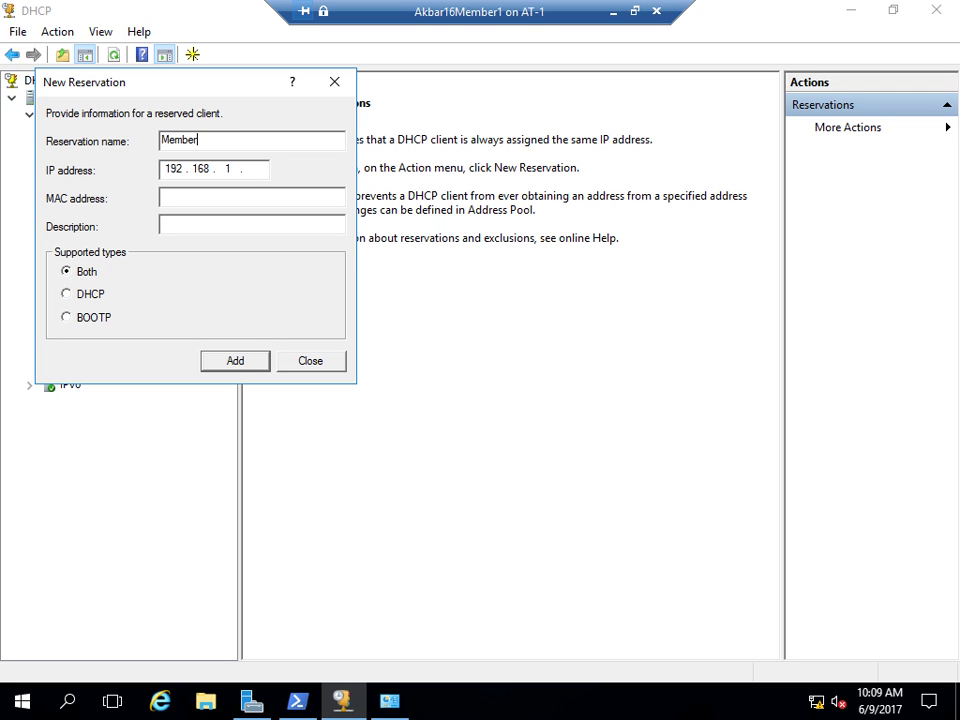
{"action": "type", "text": "server2"}
{"action": "left_click", "coordinate": [258, 170]}
{"action": "type", "text": "75"}
{"action": "left_click", "coordinate": [194, 196]}
{"action": "key", "text": "ctrl+v"}
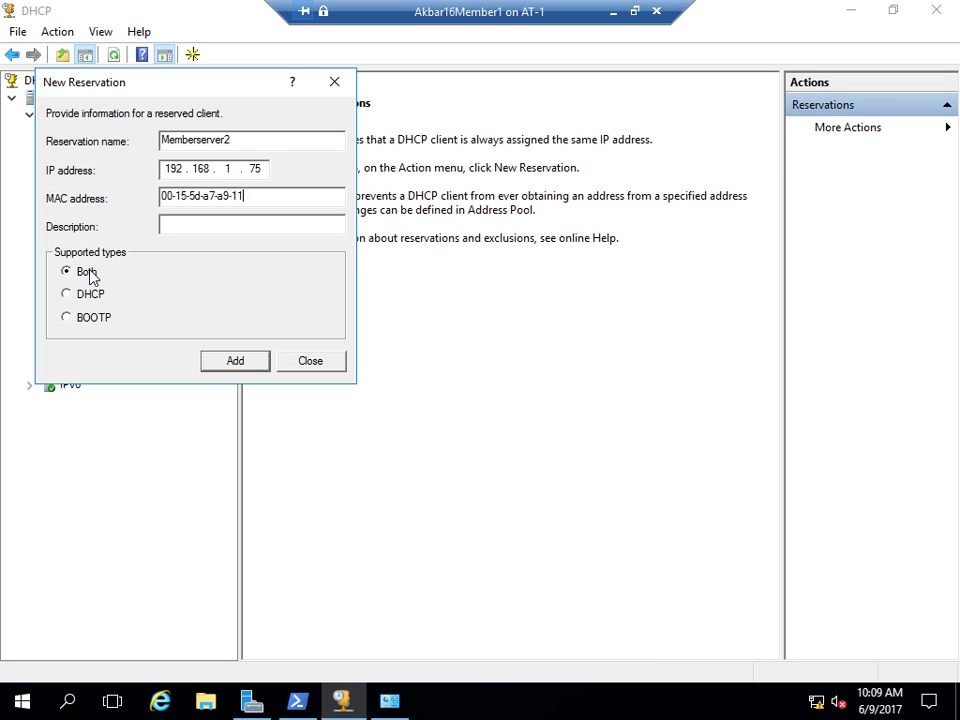
{"action": "left_click", "coordinate": [212, 366]}
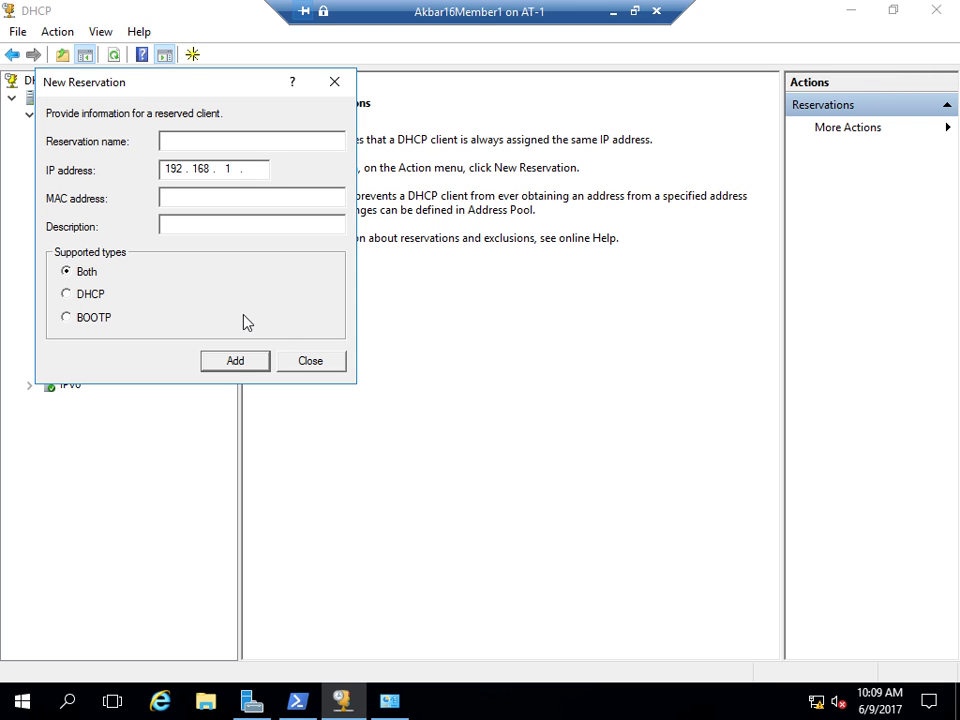
{"action": "left_click", "coordinate": [306, 361]}
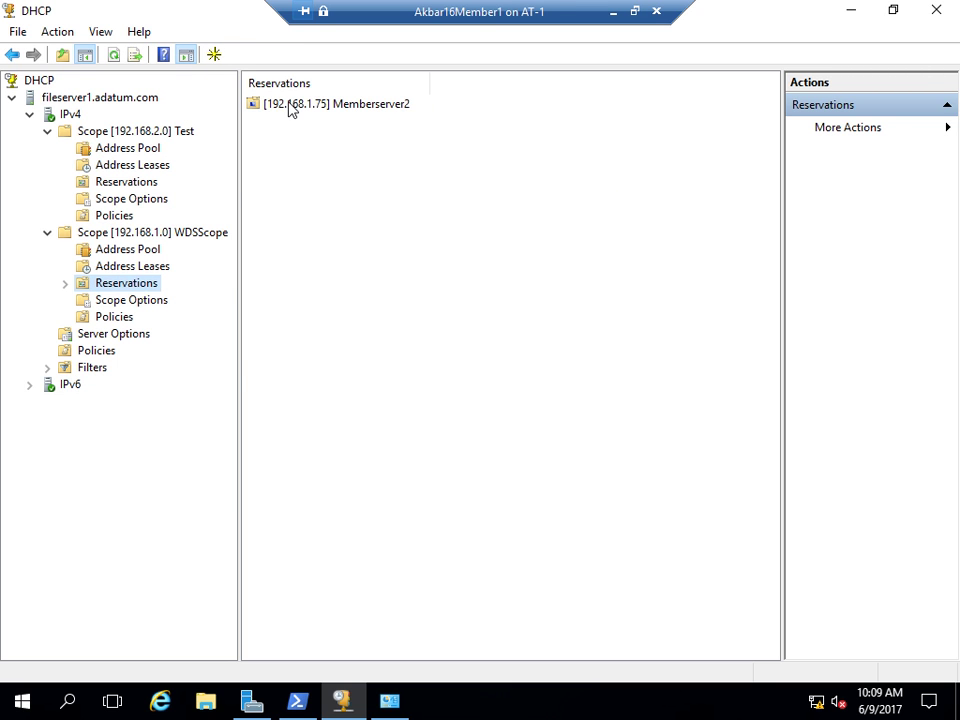
- Expand Reservations and view the [192.168.1.75] Memberserver2 reservation's options
{"action": "left_click", "coordinate": [290, 106]}
{"action": "left_click", "coordinate": [64, 285]}
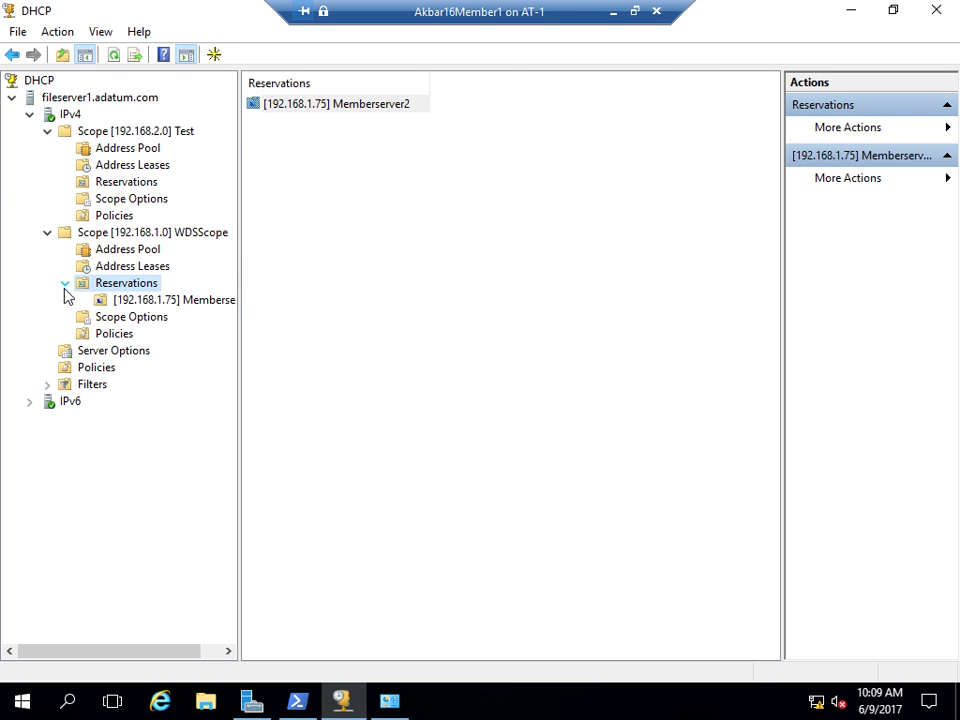
{"action": "left_click", "coordinate": [144, 301]}
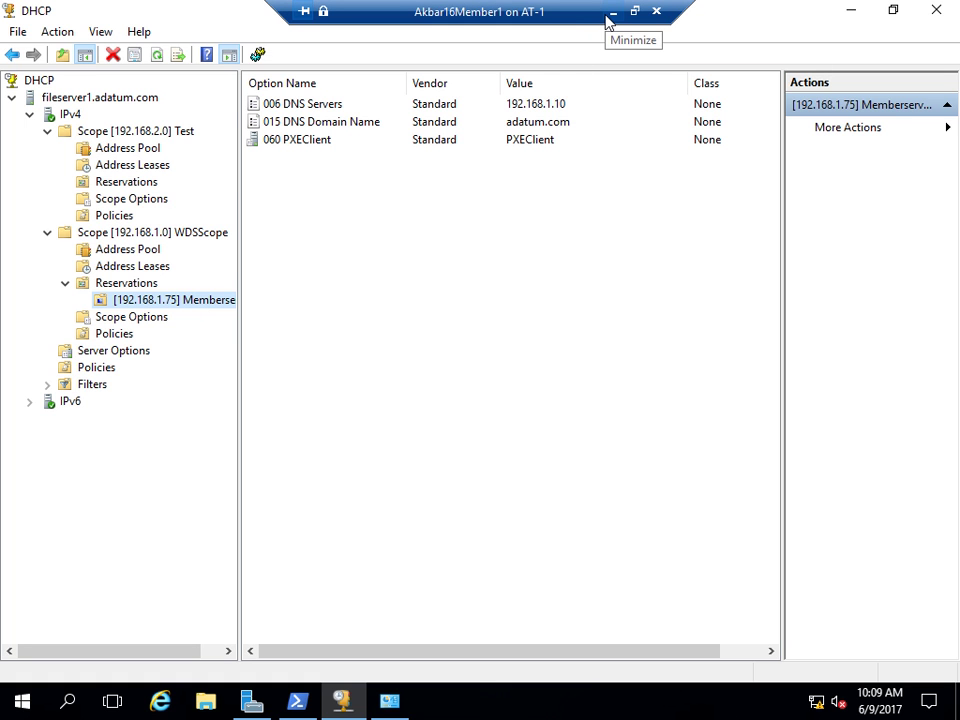
- In WDSScope's address leases, compare the 192.168.1.73 lease with the inactive 192.168.1.75 reservation
{"action": "left_click", "coordinate": [128, 266]}
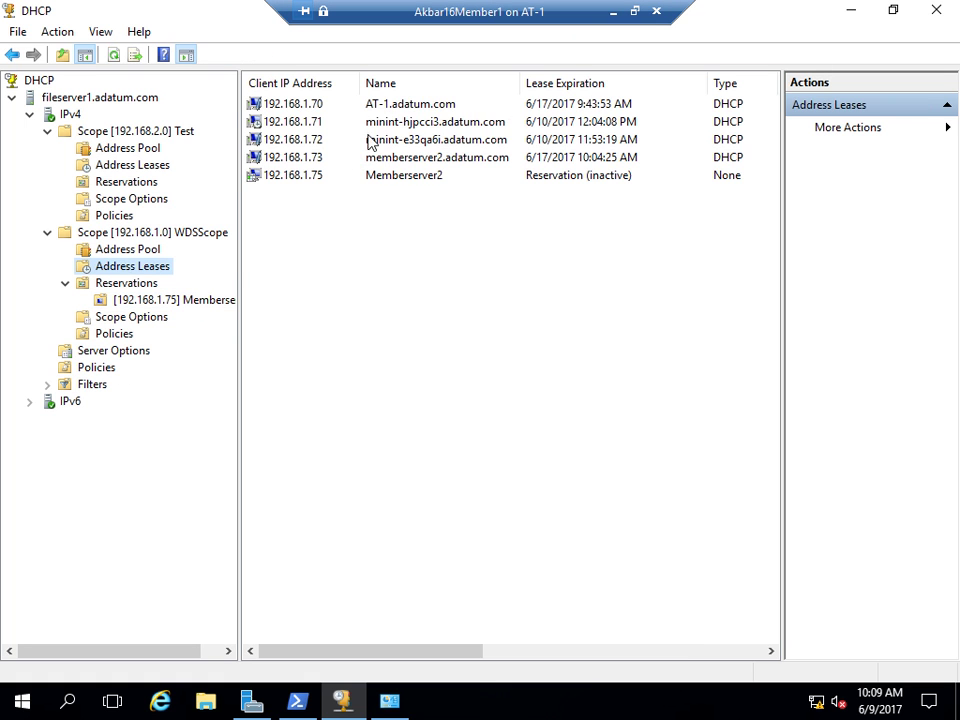
{"action": "left_click", "coordinate": [300, 184]}
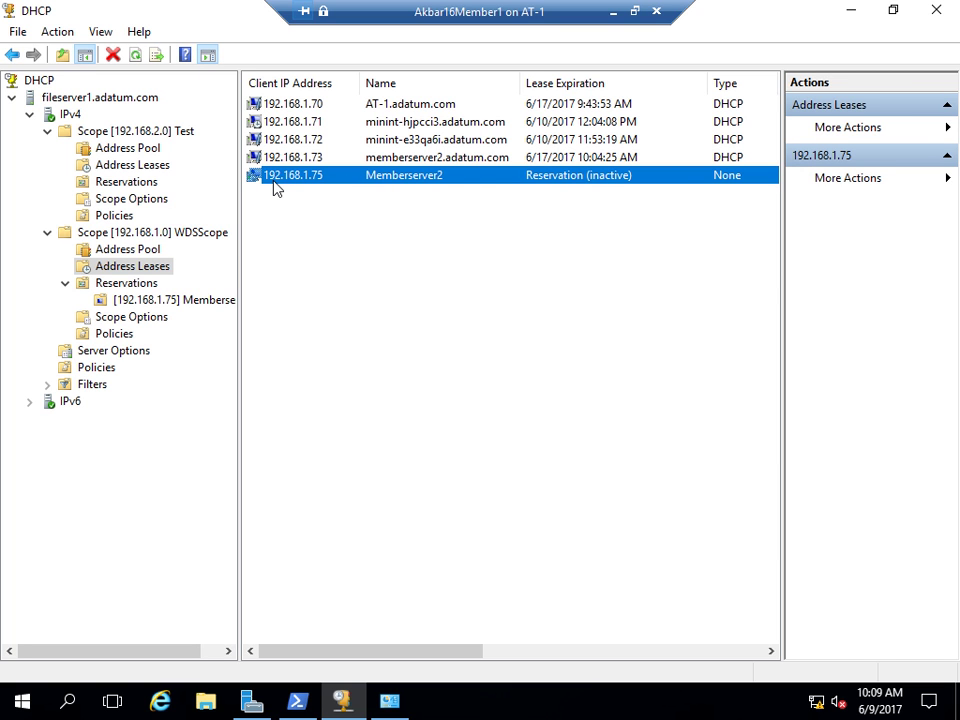
{"action": "left_click", "coordinate": [314, 161]}
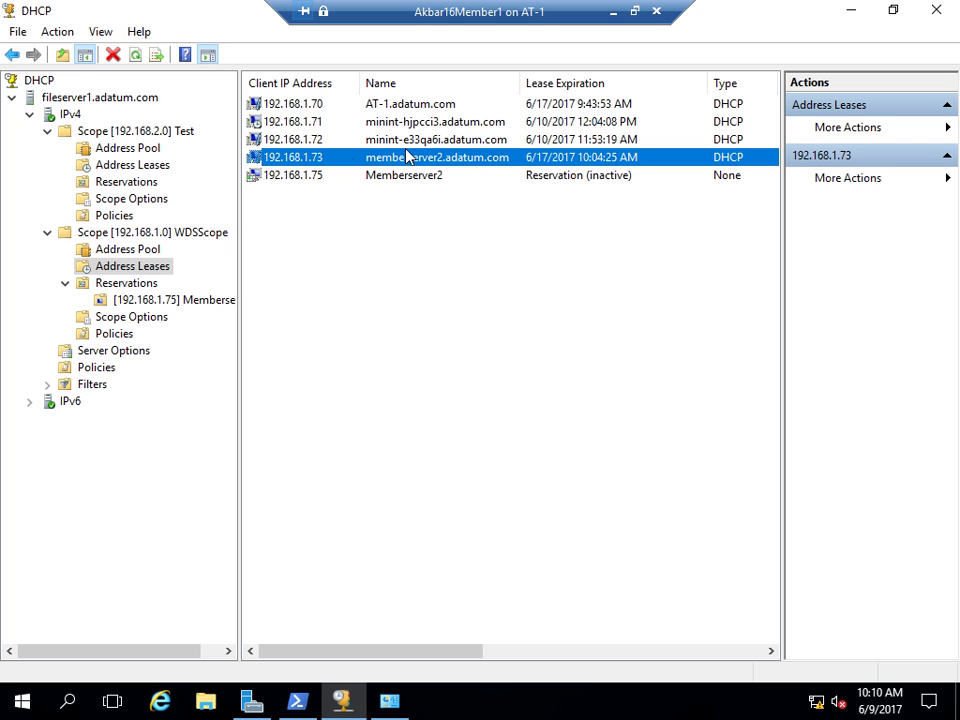
{"action": "left_click", "coordinate": [316, 177]}
- Refresh WDSScope's lease list twice to clear the old 192.168.1.73 lease, then minimize the VM session
{"action": "right_click", "coordinate": [564, 182]}
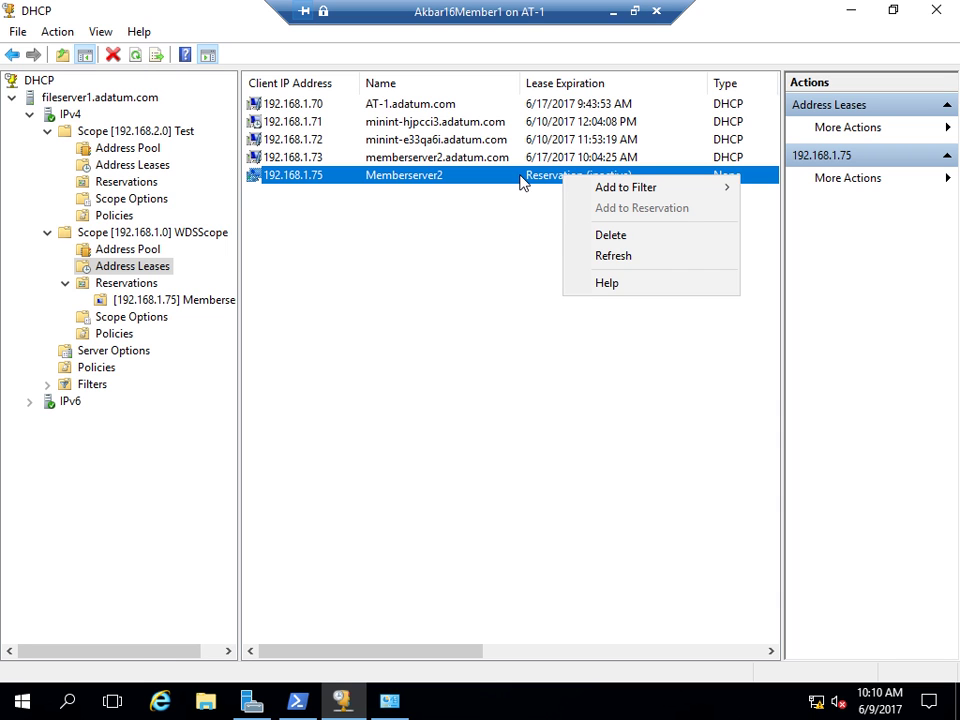
{"action": "left_click", "coordinate": [612, 257]}
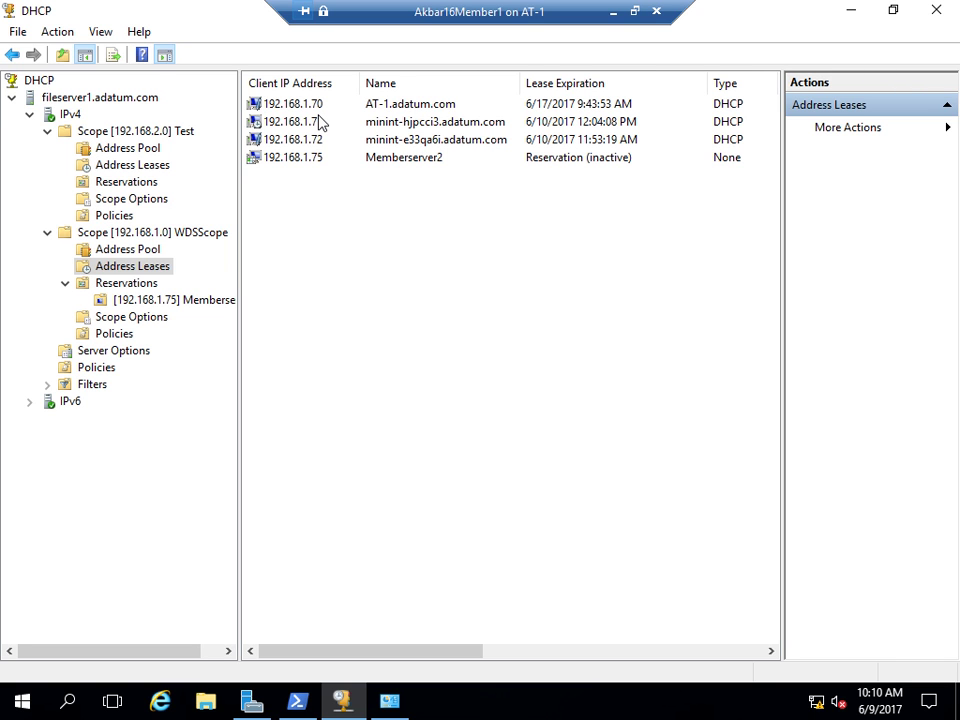
{"action": "right_click", "coordinate": [296, 163]}
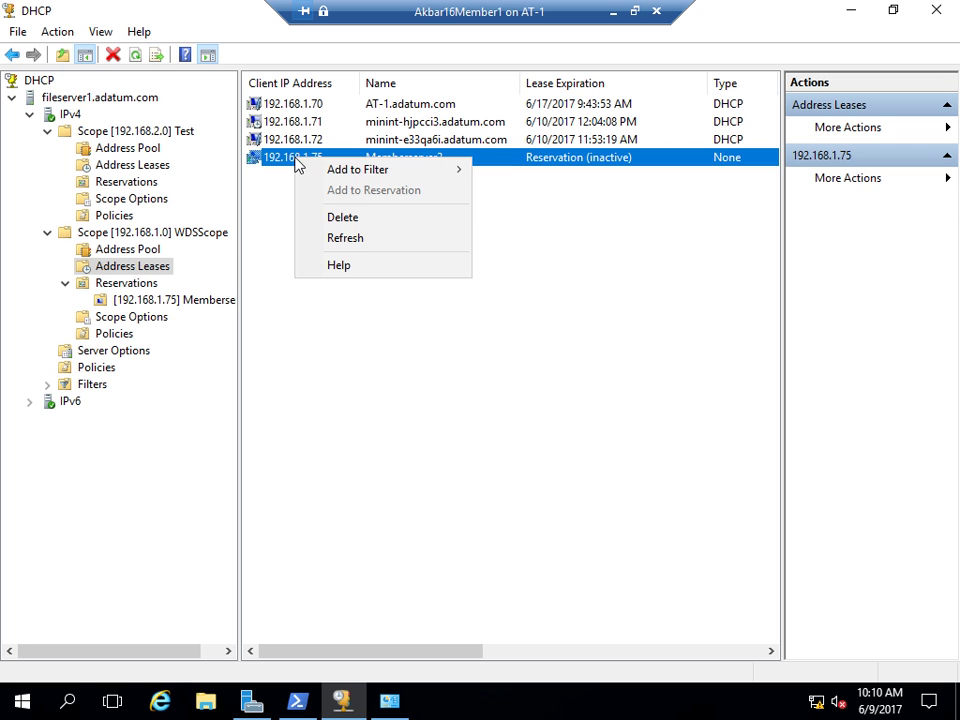
{"action": "left_click", "coordinate": [354, 238]}
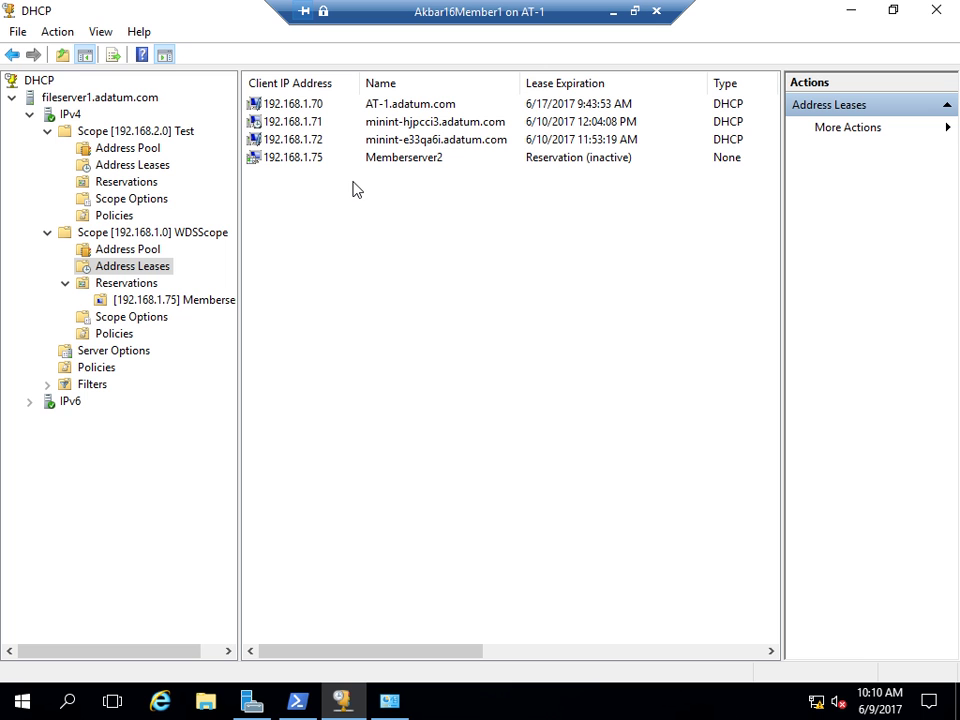
{"action": "left_click", "coordinate": [613, 12]}
- On the second member server's VM, review Ethernet 2's current status and IP details, then close them
{"action": "mouse_move", "coordinate": [392, 703]}
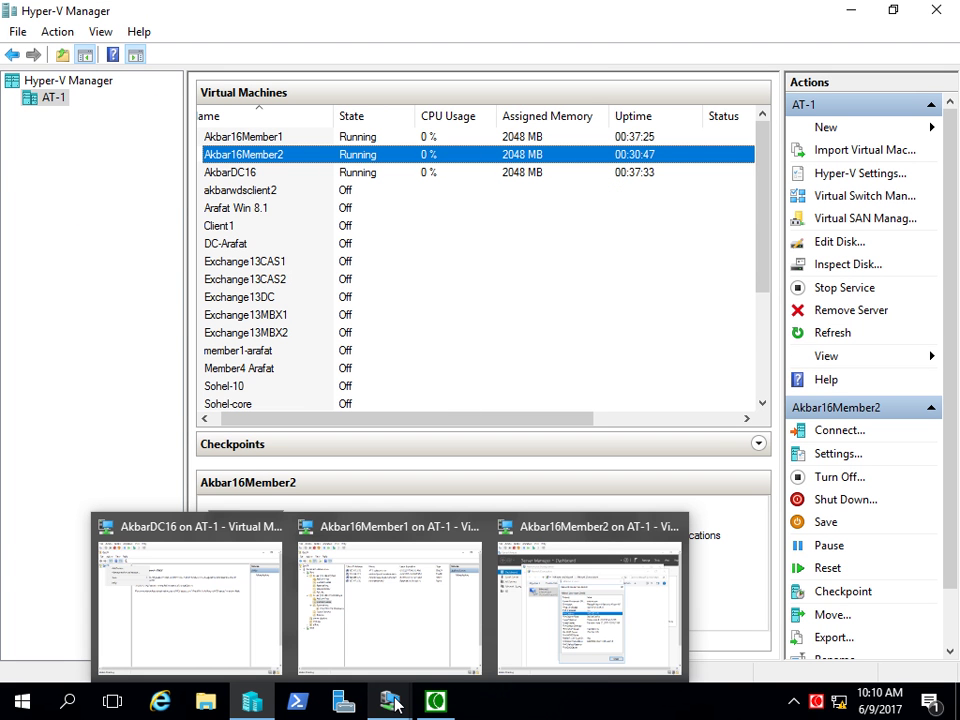
{"action": "left_click", "coordinate": [514, 636]}
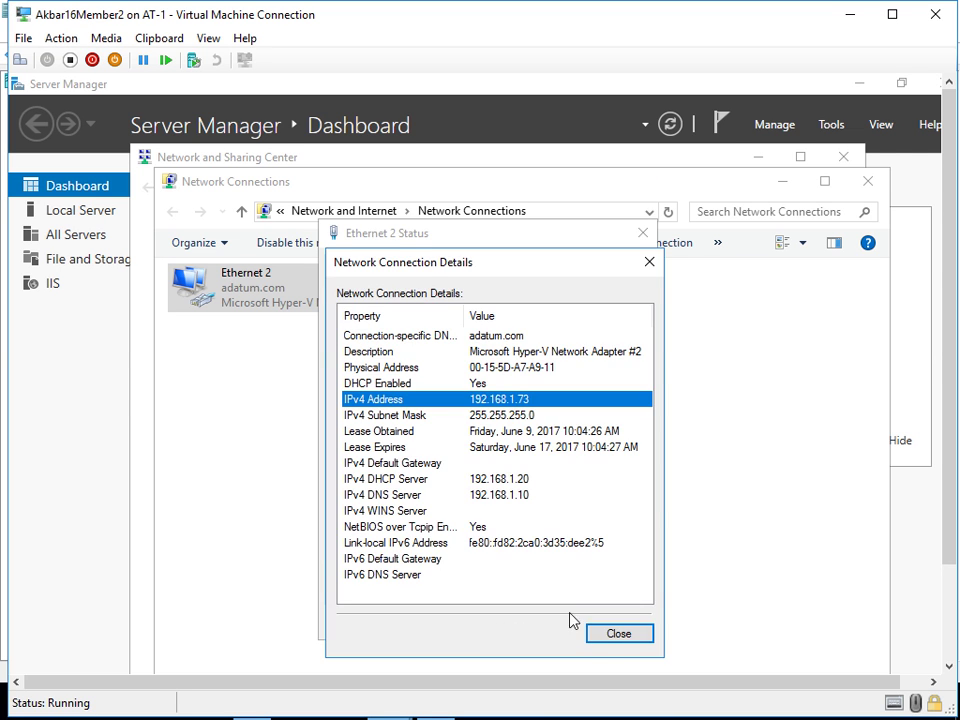
{"action": "left_click", "coordinate": [608, 634]}
{"action": "left_click", "coordinate": [617, 621]}
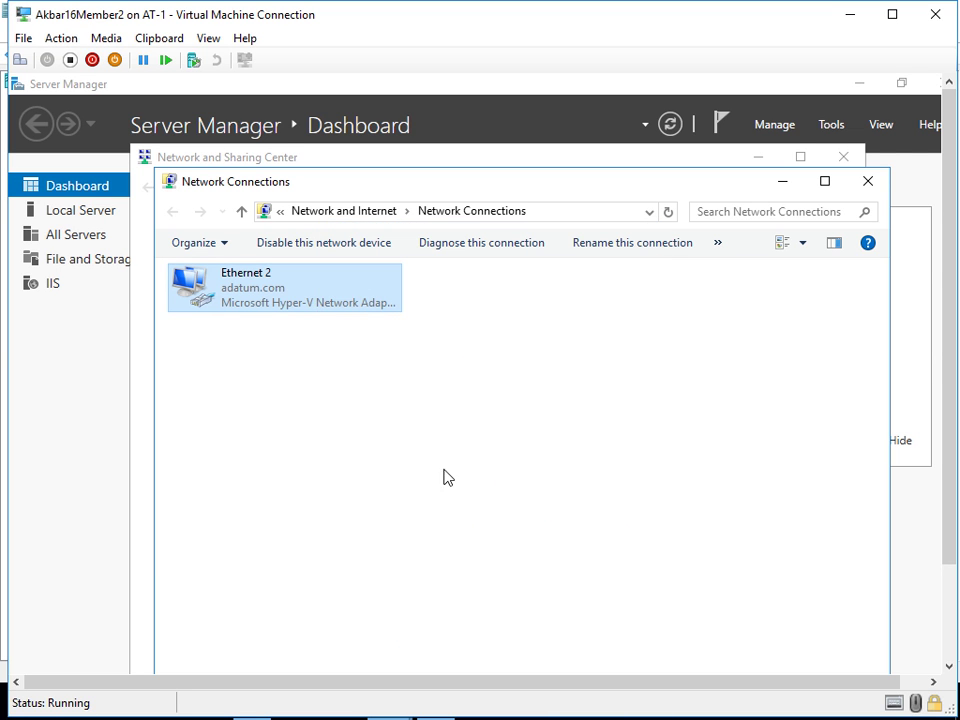
{"action": "right_click", "coordinate": [256, 300]}
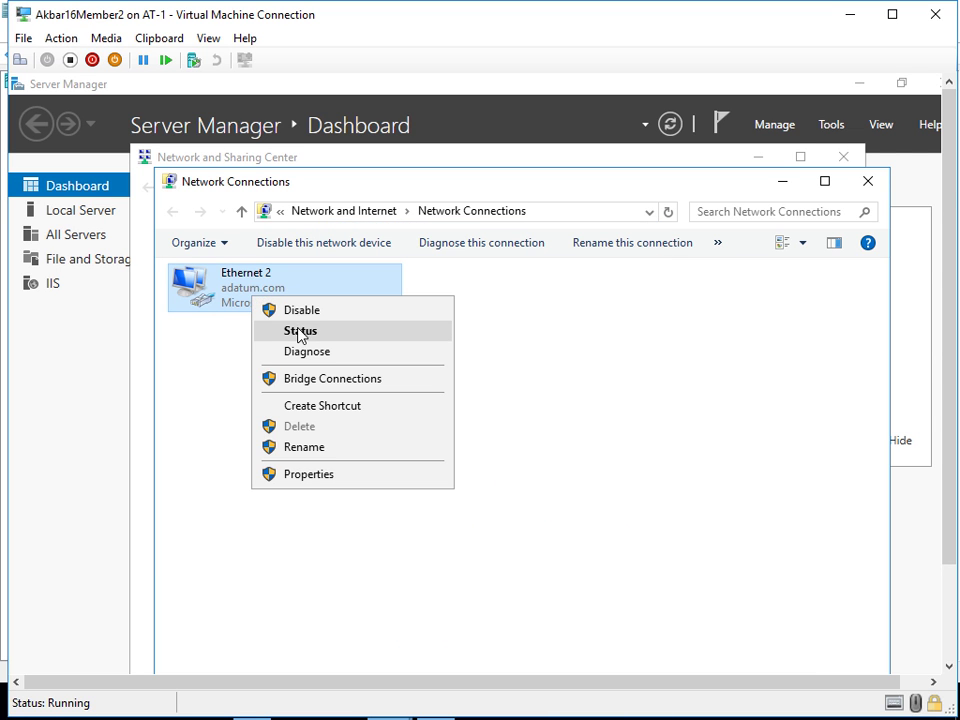
{"action": "left_click", "coordinate": [299, 332]}
{"action": "left_click", "coordinate": [375, 414]}
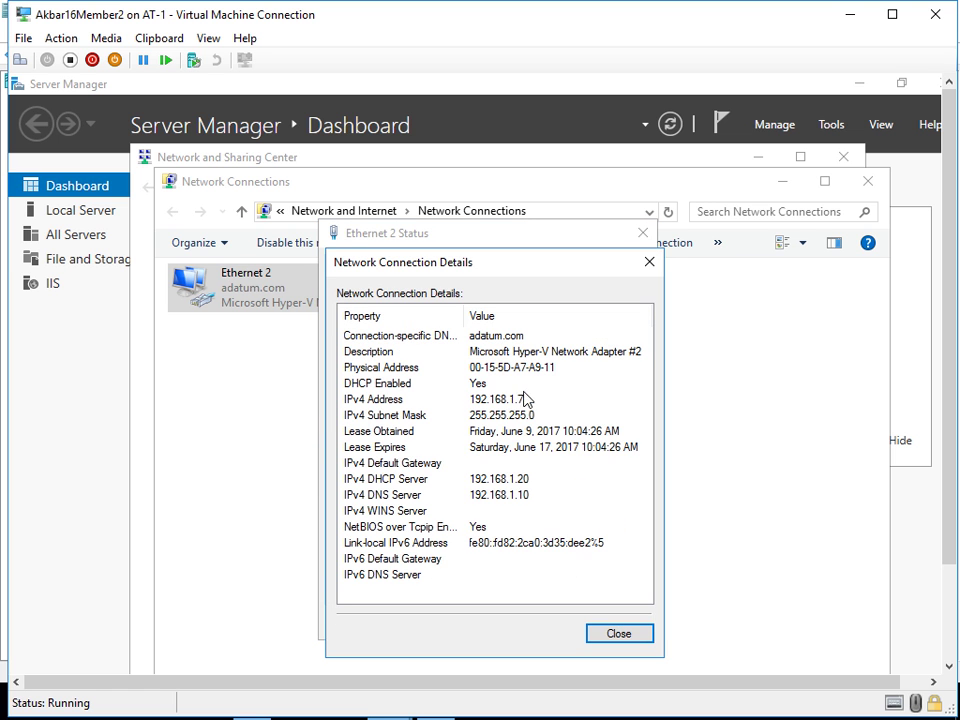
{"action": "left_click", "coordinate": [649, 262]}
{"action": "left_click", "coordinate": [643, 233]}
- Disable and then re-enable the Ethernet 2 connection
{"action": "right_click", "coordinate": [264, 300]}
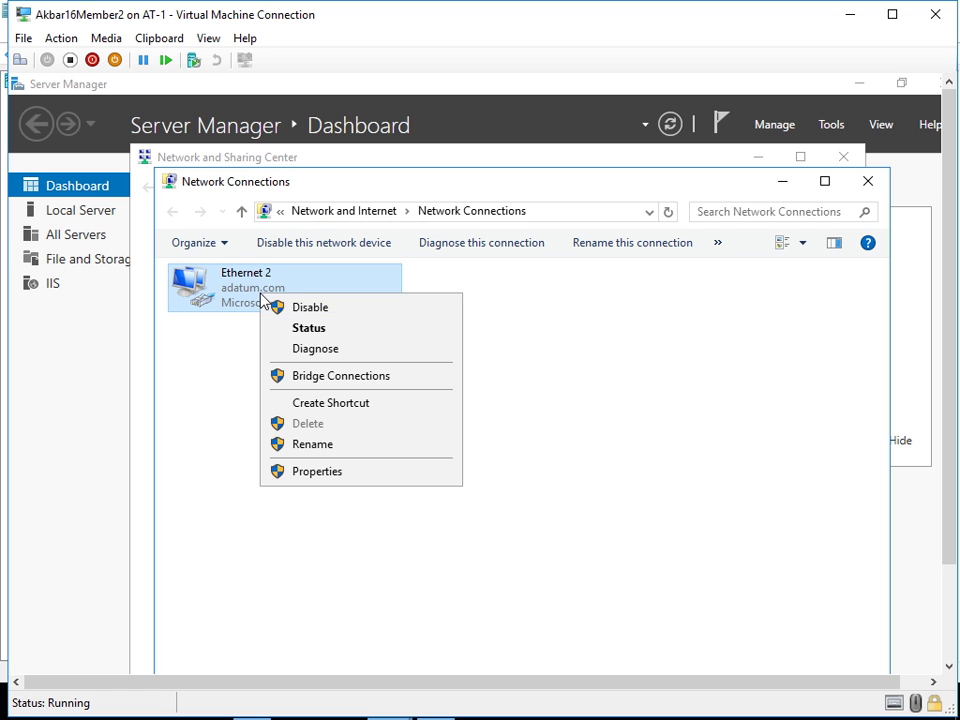
{"action": "left_click", "coordinate": [298, 312]}
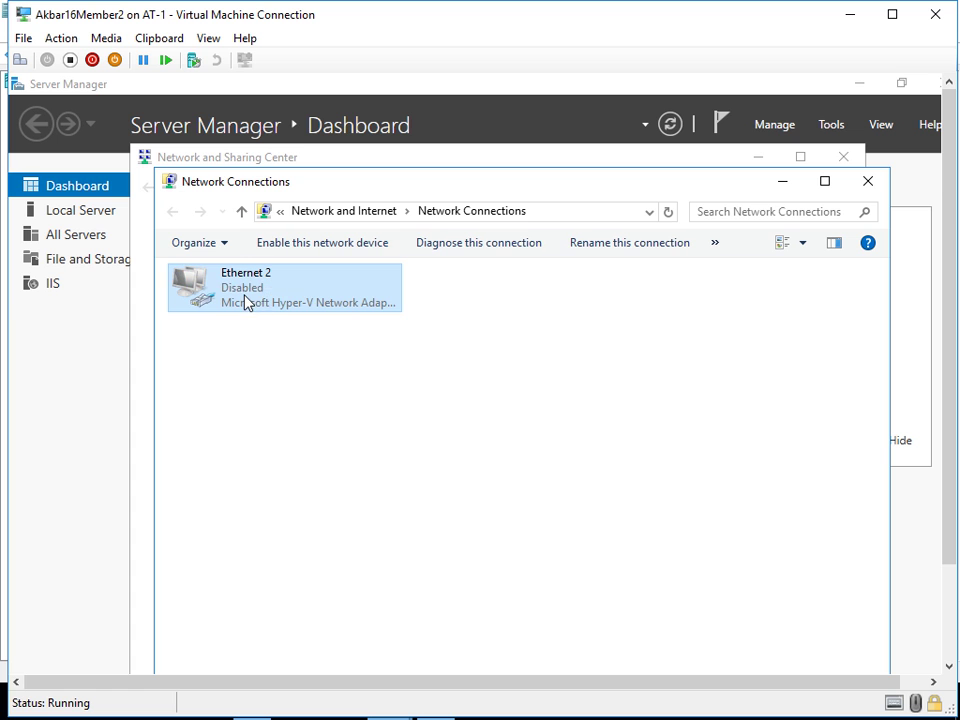
{"action": "right_click", "coordinate": [247, 303]}
{"action": "left_click", "coordinate": [271, 311]}
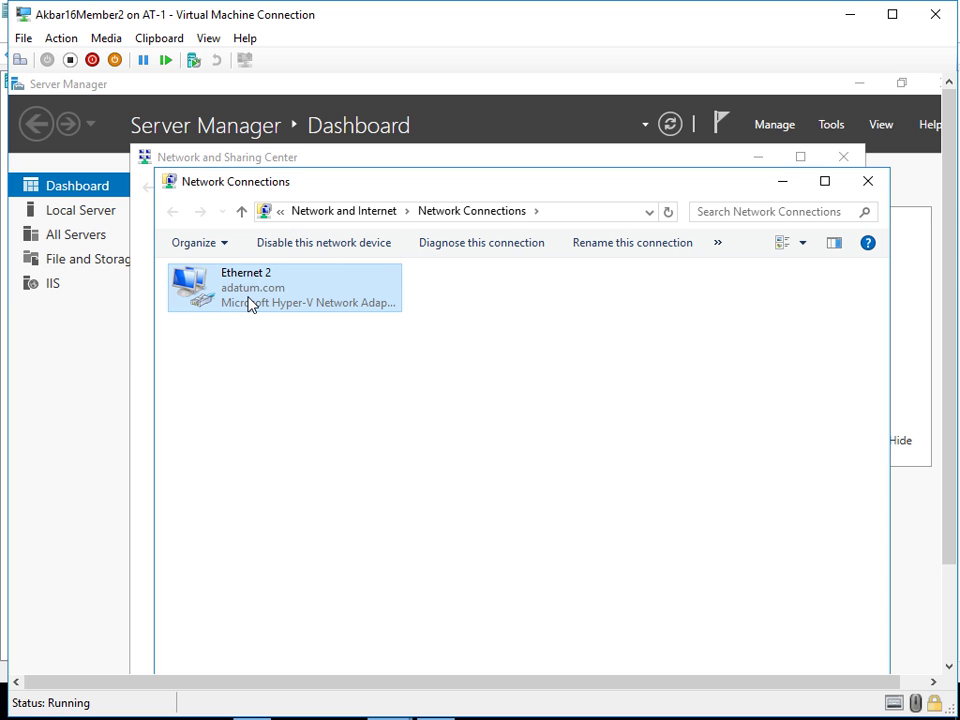
- Confirm in Ethernet 2's connection details that its IPv4 address is now 192.168.1.75
{"action": "right_click", "coordinate": [248, 298]}
{"action": "left_click", "coordinate": [313, 333]}
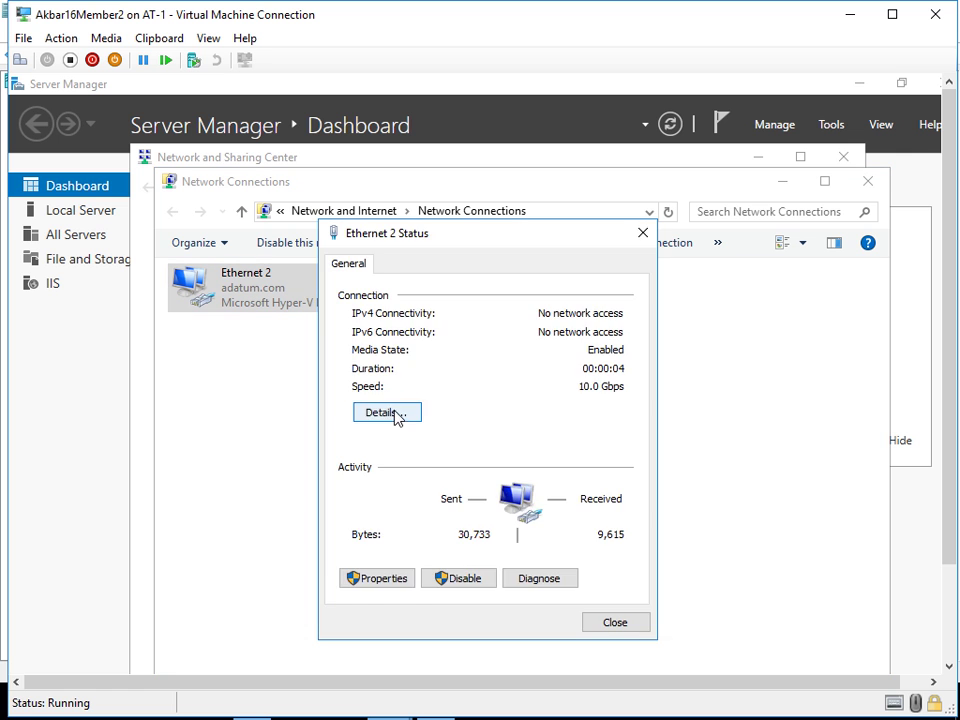
{"action": "left_click", "coordinate": [396, 414]}
{"action": "left_click", "coordinate": [529, 402]}
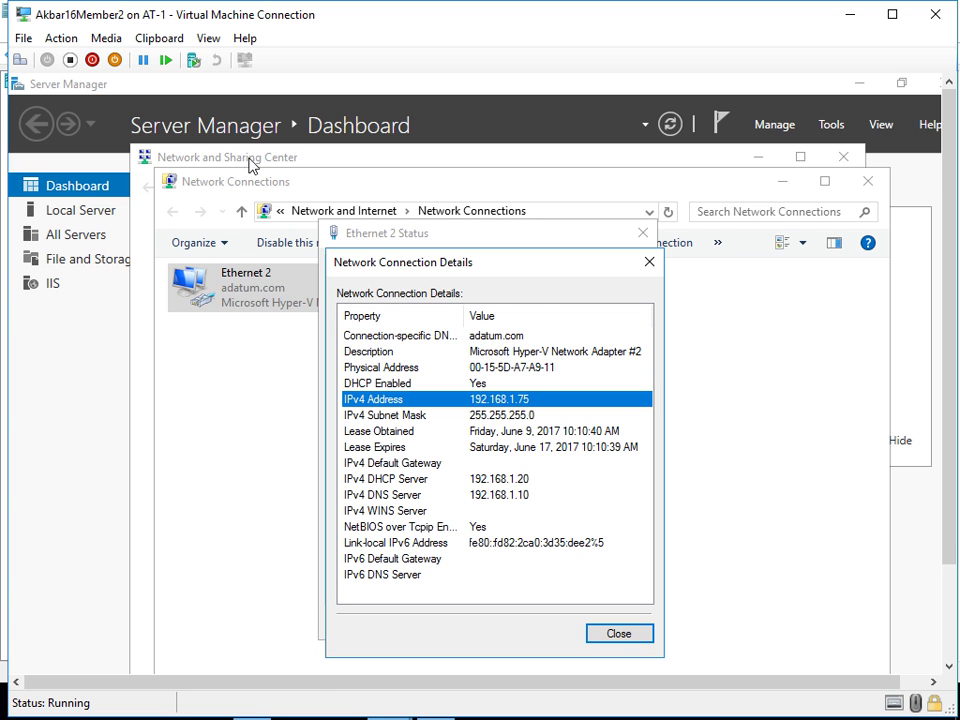
{"action": "mouse_move", "coordinate": [372, 695]}
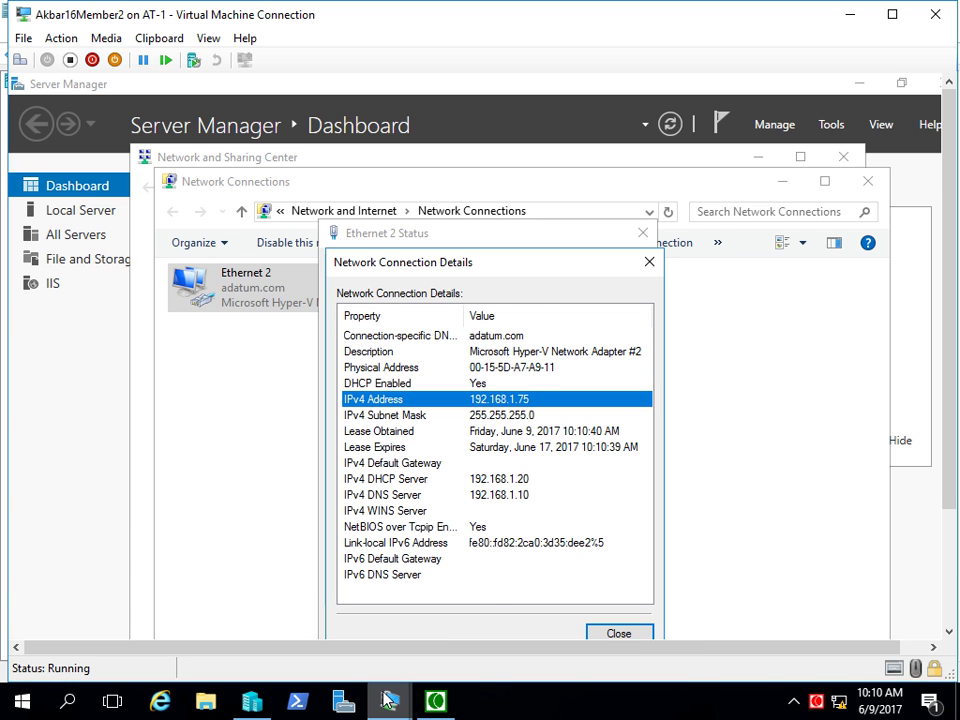
- On the Member1 VM, refresh Address Leases and select the active 192.168.1.75 memberserver2.adatum.com reservation
{"action": "left_click", "coordinate": [441, 642]}
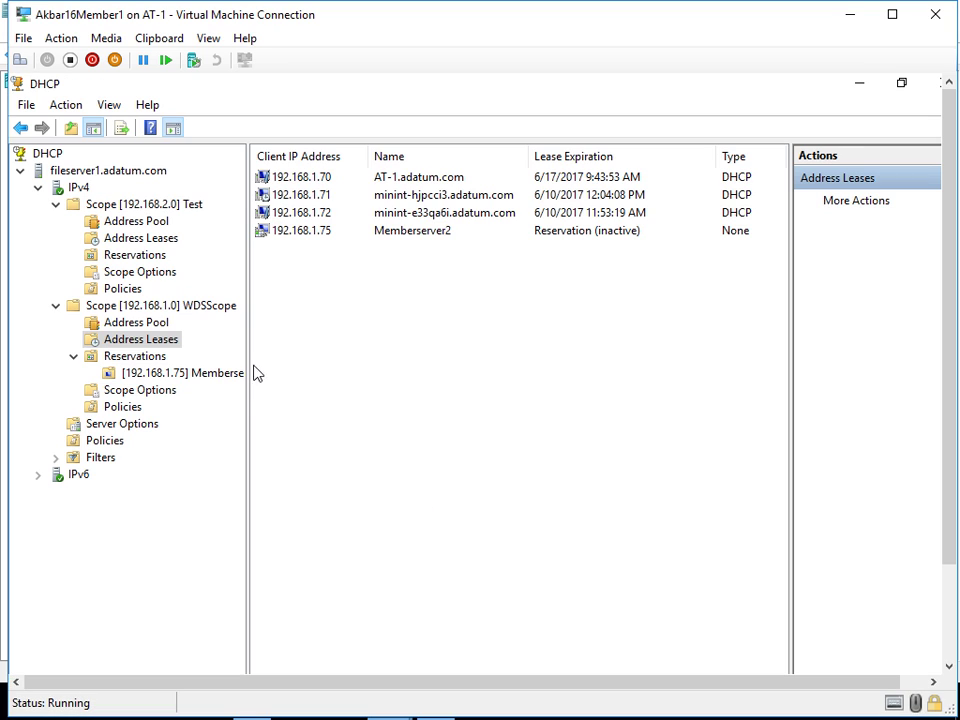
{"action": "right_click", "coordinate": [430, 293]}
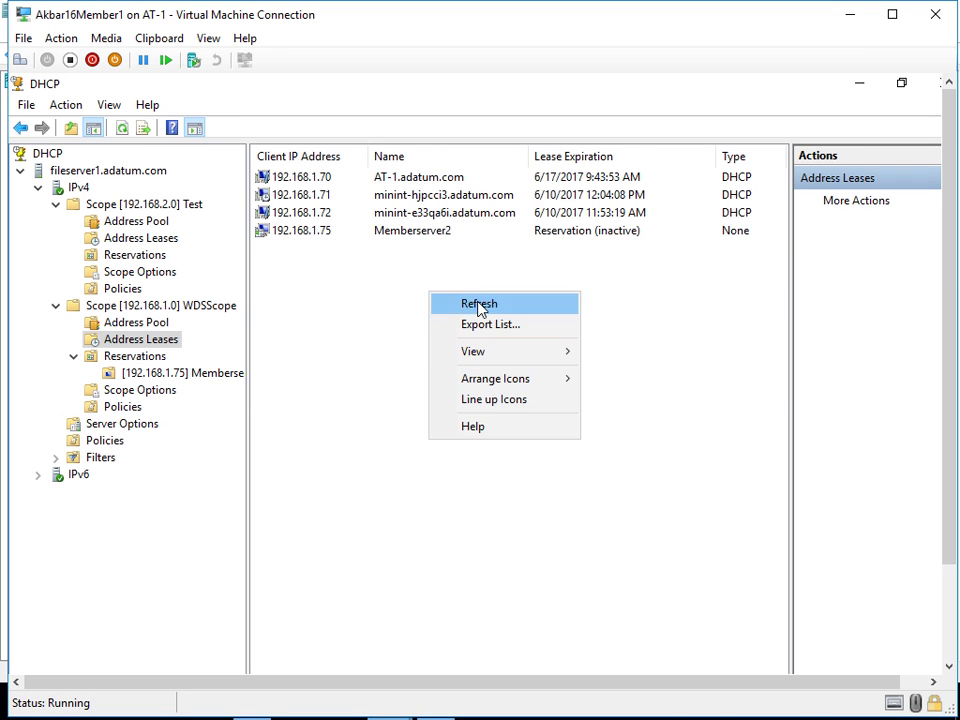
{"action": "left_click", "coordinate": [478, 304]}
{"action": "left_click", "coordinate": [605, 236]}
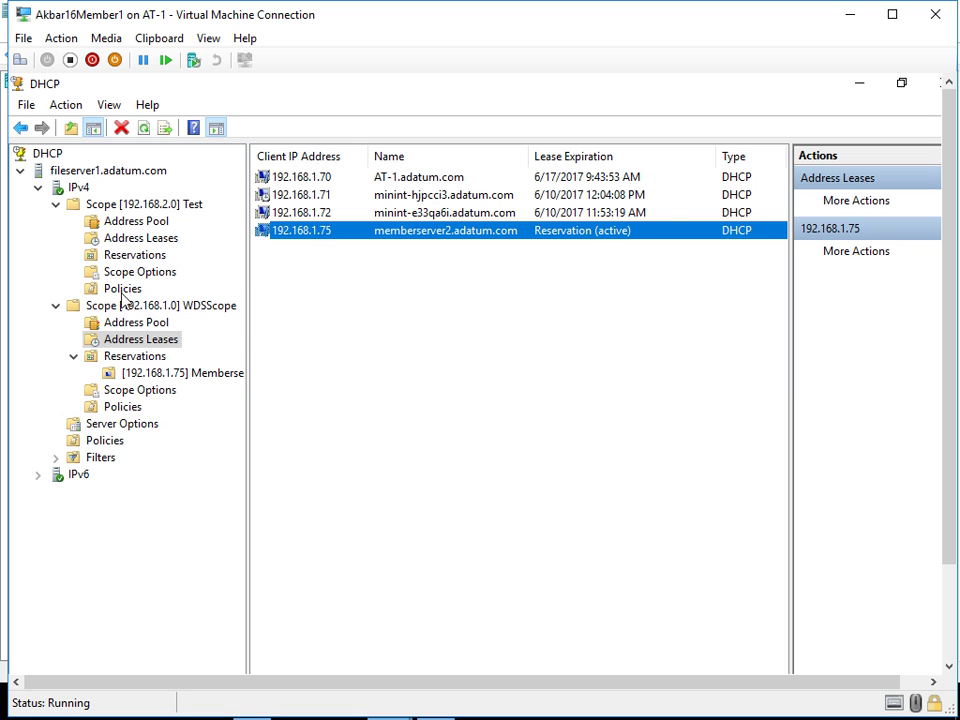
- Display WDSScope's Address Pool with the 192.168.1.70–192.168.1.100 distribution range and bring up its actions
{"action": "left_click", "coordinate": [138, 325]}
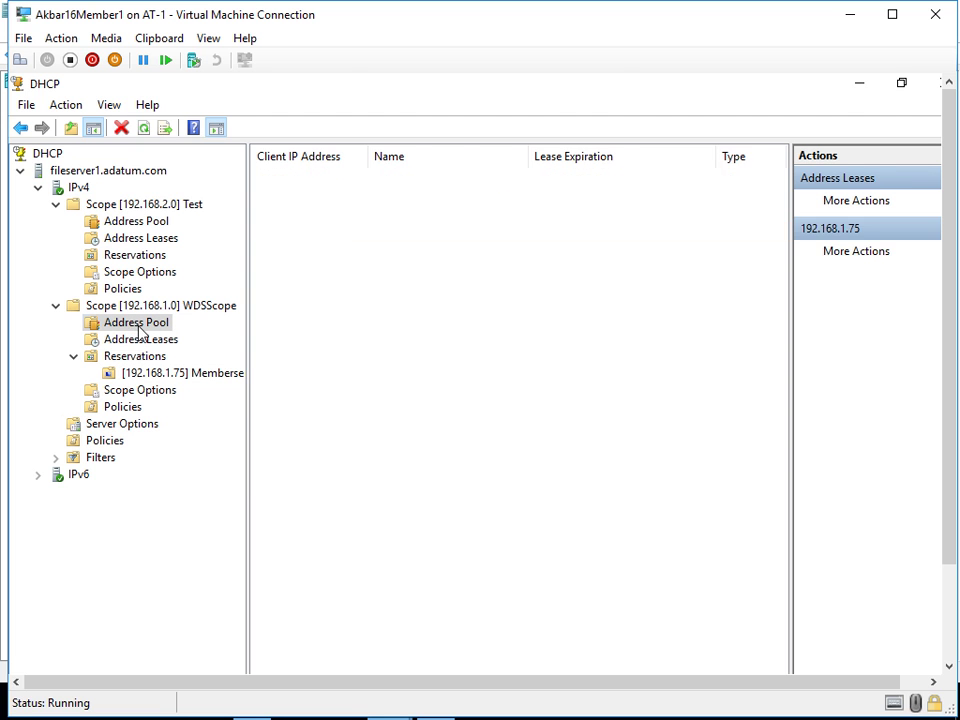
{"action": "right_click", "coordinate": [331, 187]}
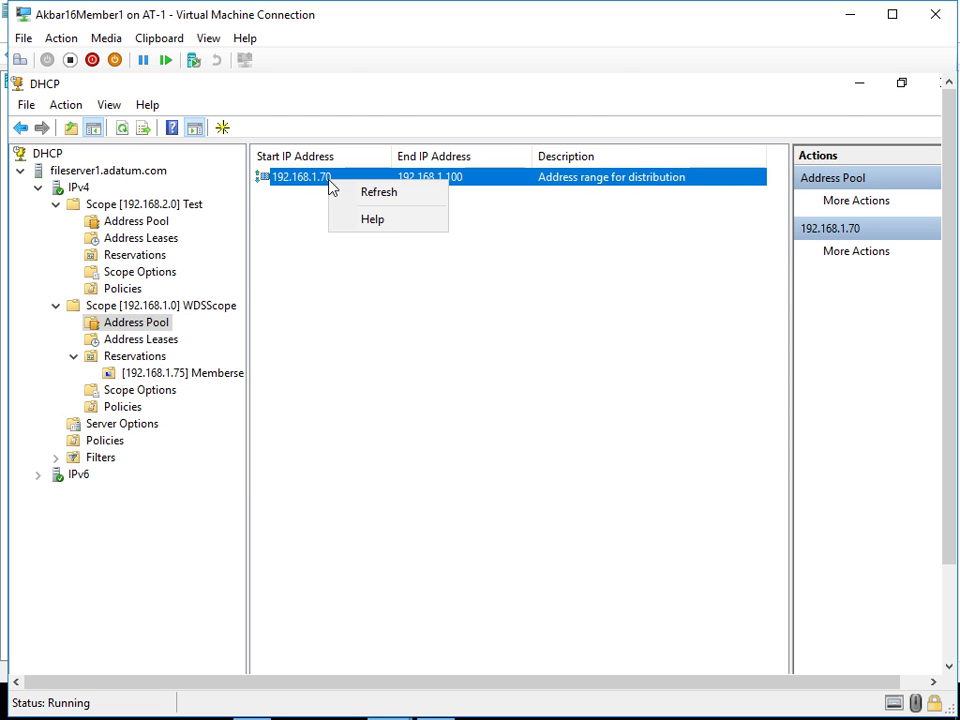
{"action": "left_click", "coordinate": [300, 251]}
{"action": "right_click", "coordinate": [300, 251]}
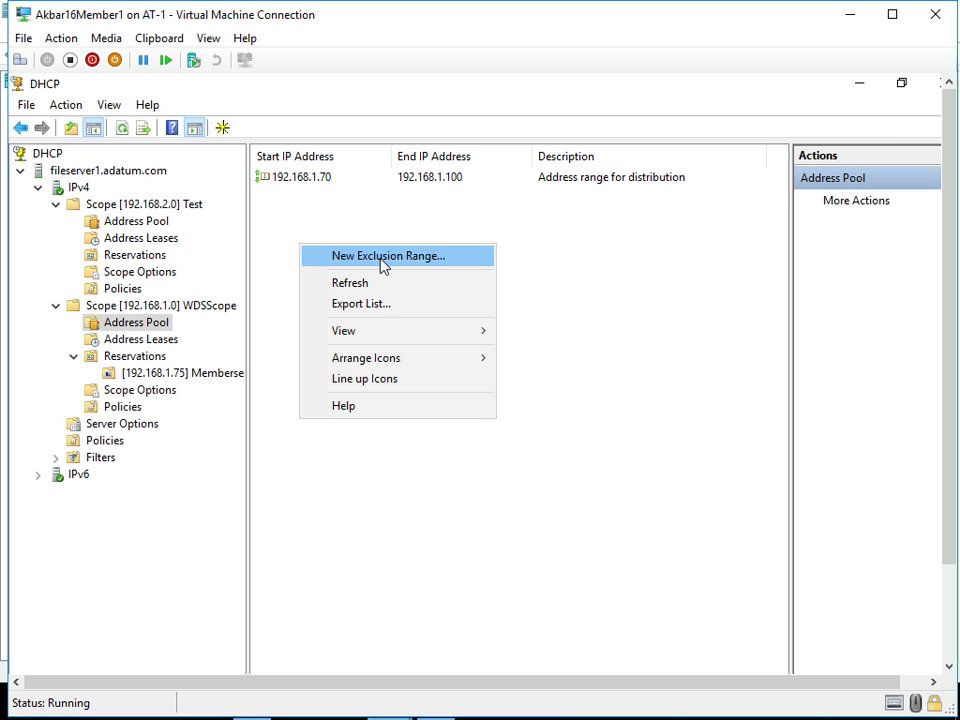
- Add exclusions 192.168.1.80 and 192.168.1.91 to 192.168.1.94 through New Exclusion Range, then close it
{"action": "left_click", "coordinate": [382, 265]}
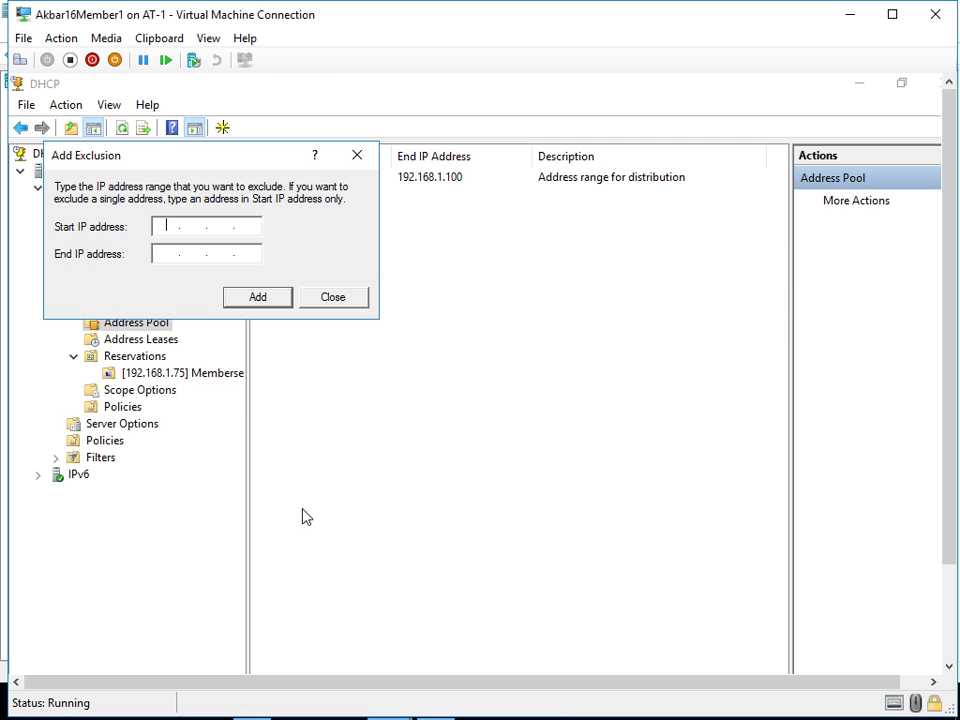
{"action": "type", "text": "192.168.1.80"}
{"action": "key", "text": "Return"}
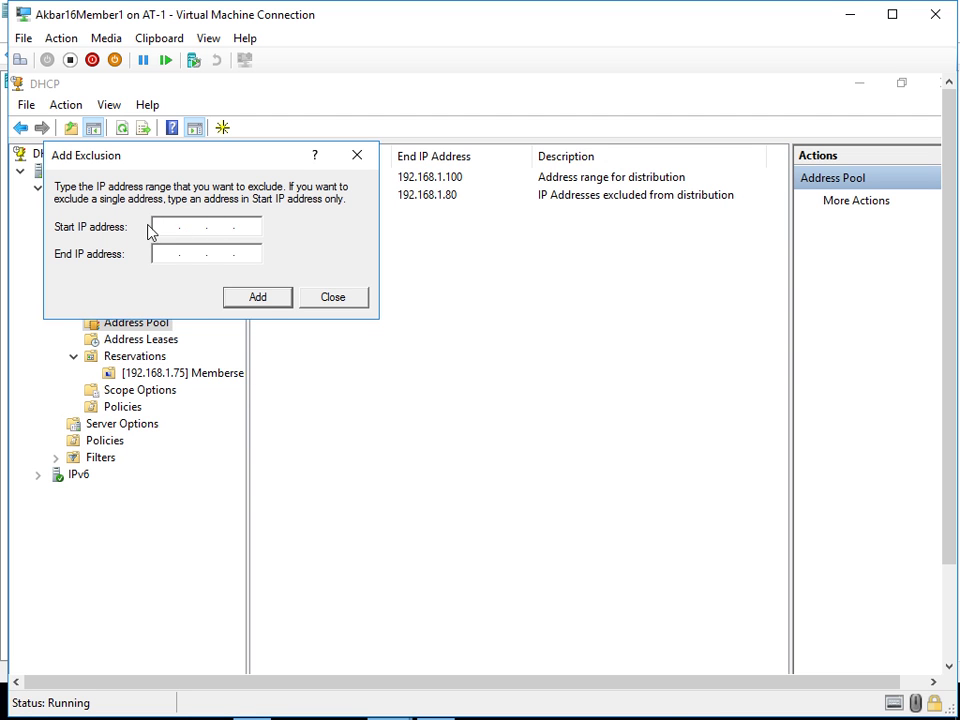
{"action": "type", "text": "192.168.1.91"}
{"action": "left_click", "coordinate": [164, 253]}
{"action": "type", "text": "192.168.1.94"}
{"action": "left_click", "coordinate": [257, 299]}
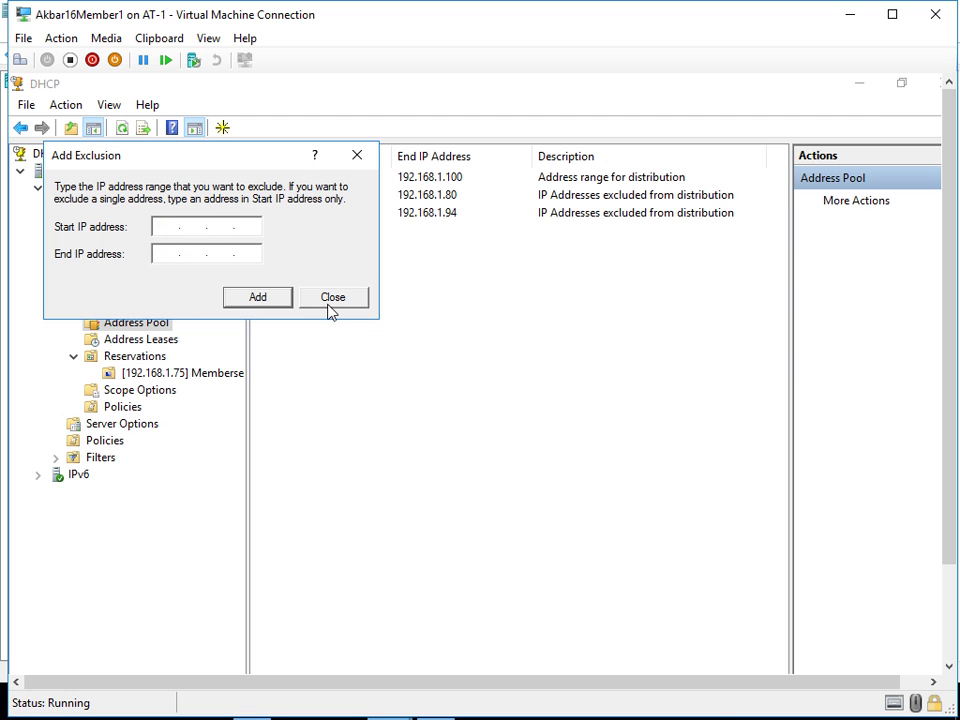
{"action": "left_click", "coordinate": [329, 300]}
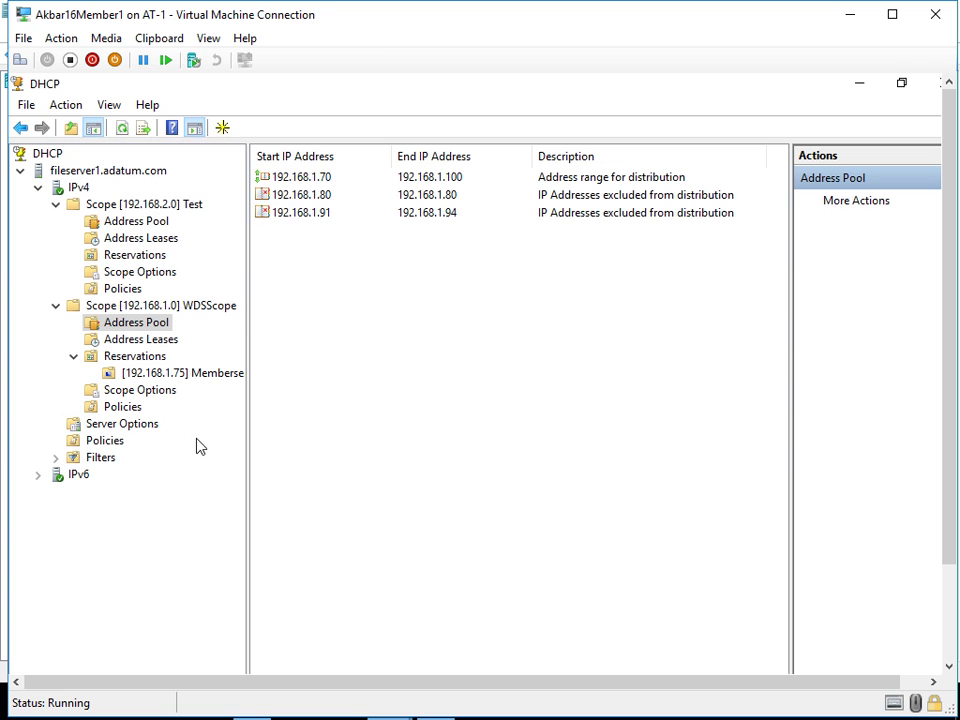
{"action": "left_click", "coordinate": [323, 199]}
- Select the 192.168.1.91–192.168.1.94 exclusion, then go to WDSScope's Scope Options
{"action": "left_click", "coordinate": [325, 214]}
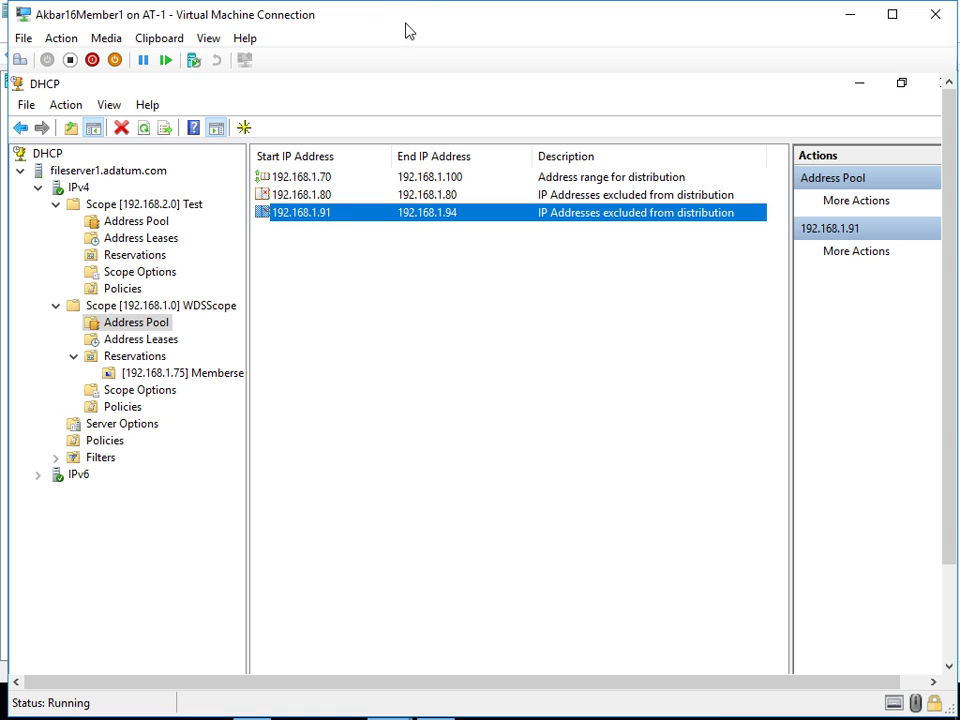
{"action": "left_click", "coordinate": [140, 390]}
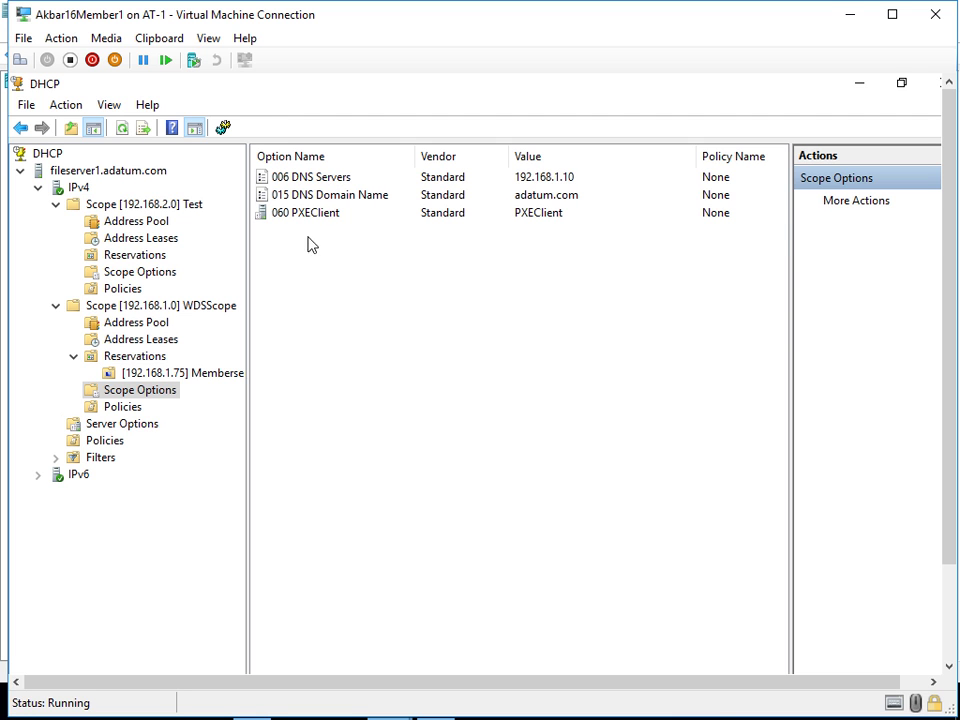
{"action": "left_click", "coordinate": [314, 184]}
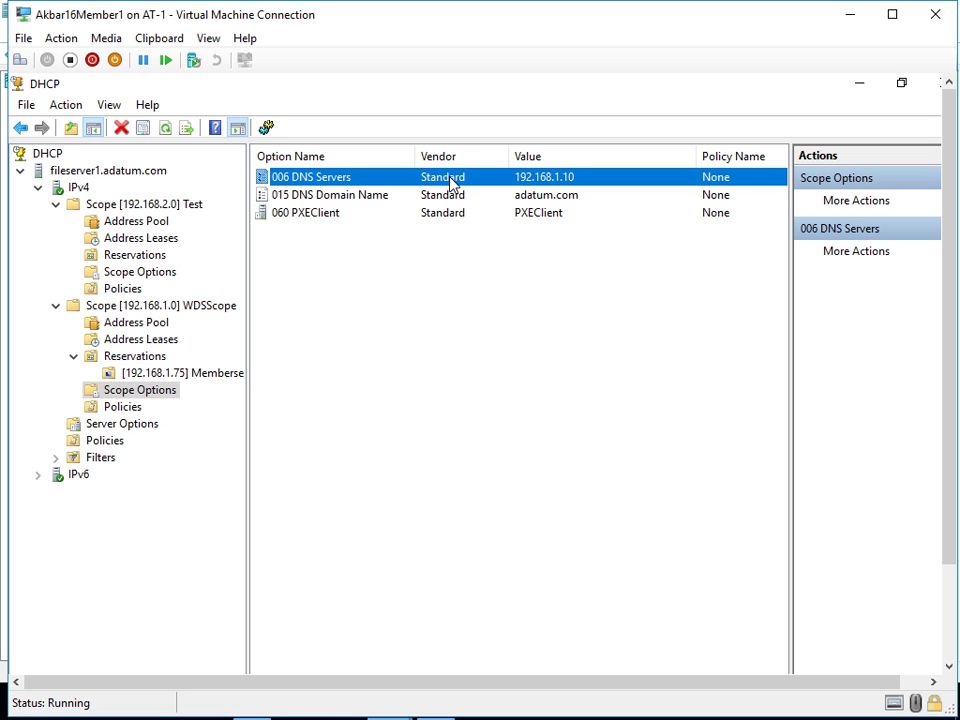
{"action": "right_click", "coordinate": [446, 311]}
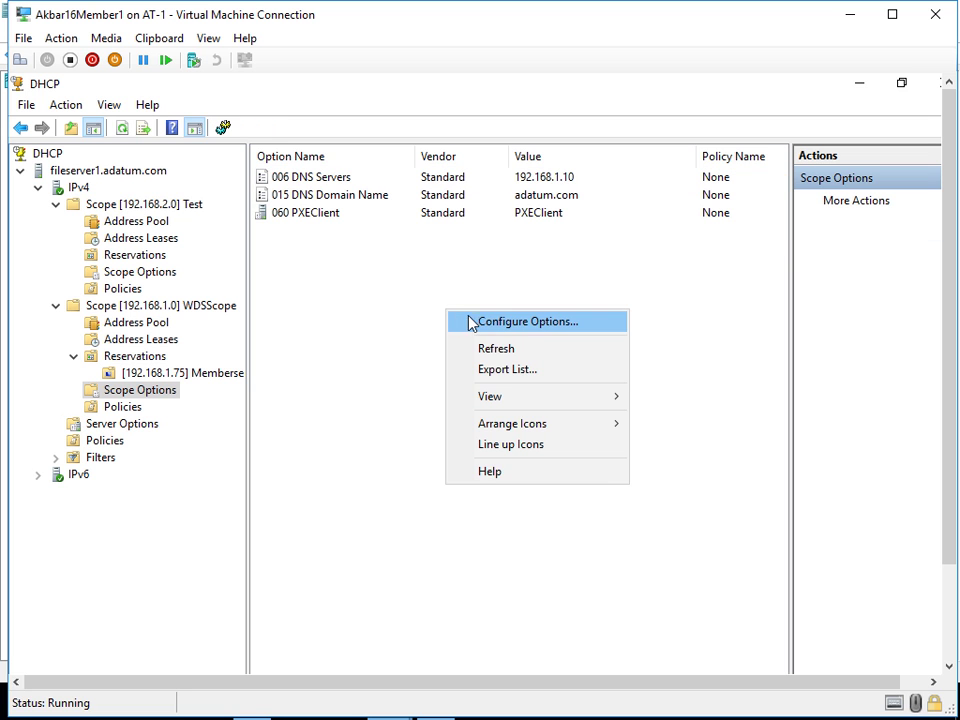
- Open WDSScope's Configure Options dialog and view the 006 DNS Servers value 192.168.1.10
{"action": "left_click", "coordinate": [481, 326]}
{"action": "left_click_drag", "start_coordinate": [446, 225], "coordinate": [538, 251]}
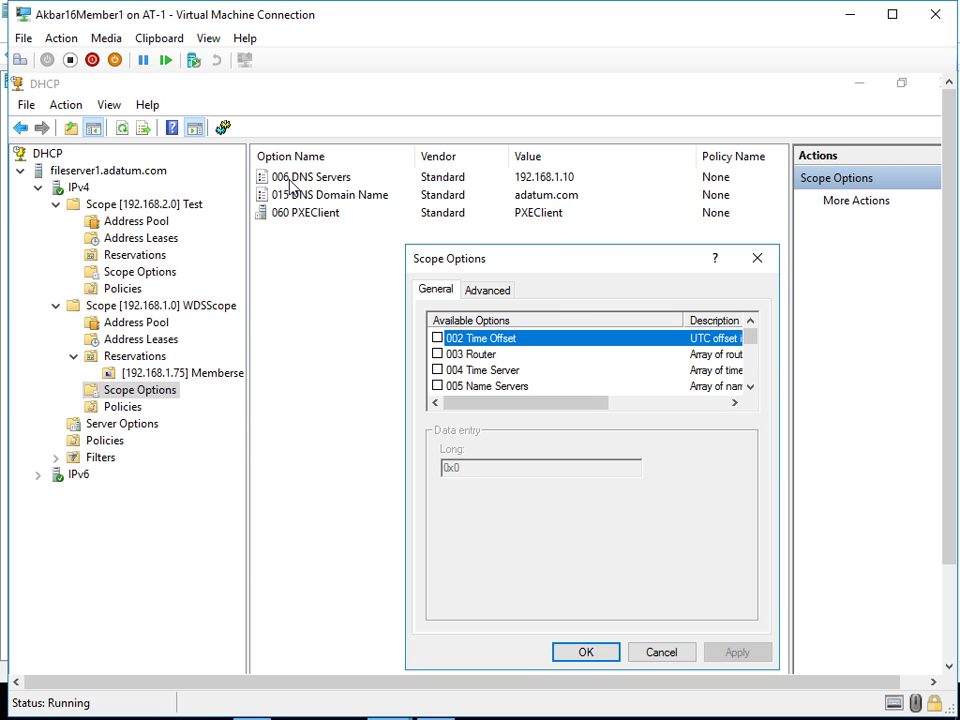
{"action": "left_click_drag", "start_coordinate": [504, 266], "coordinate": [431, 182]}
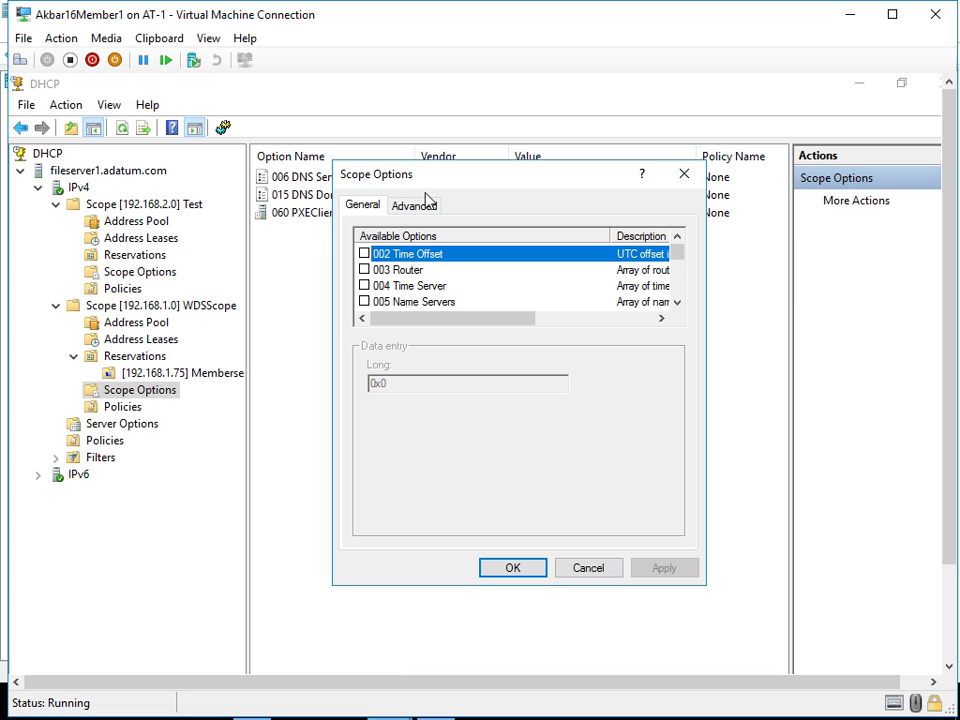
{"action": "scroll", "coordinate": [379, 285], "scroll_direction": "down", "scroll_amount": 1}
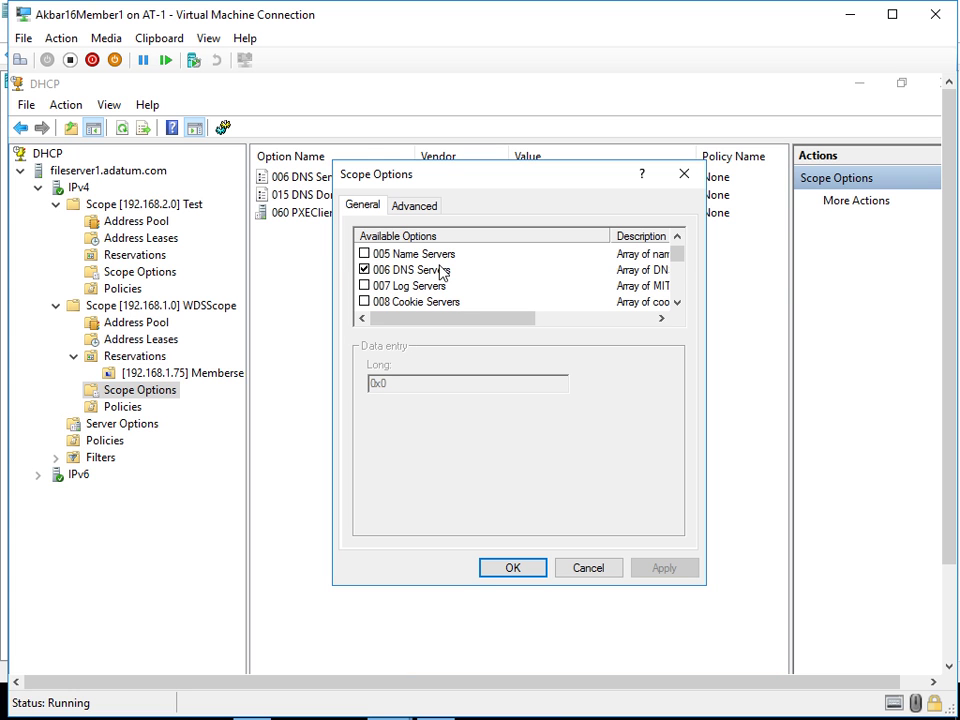
{"action": "left_click", "coordinate": [427, 272]}
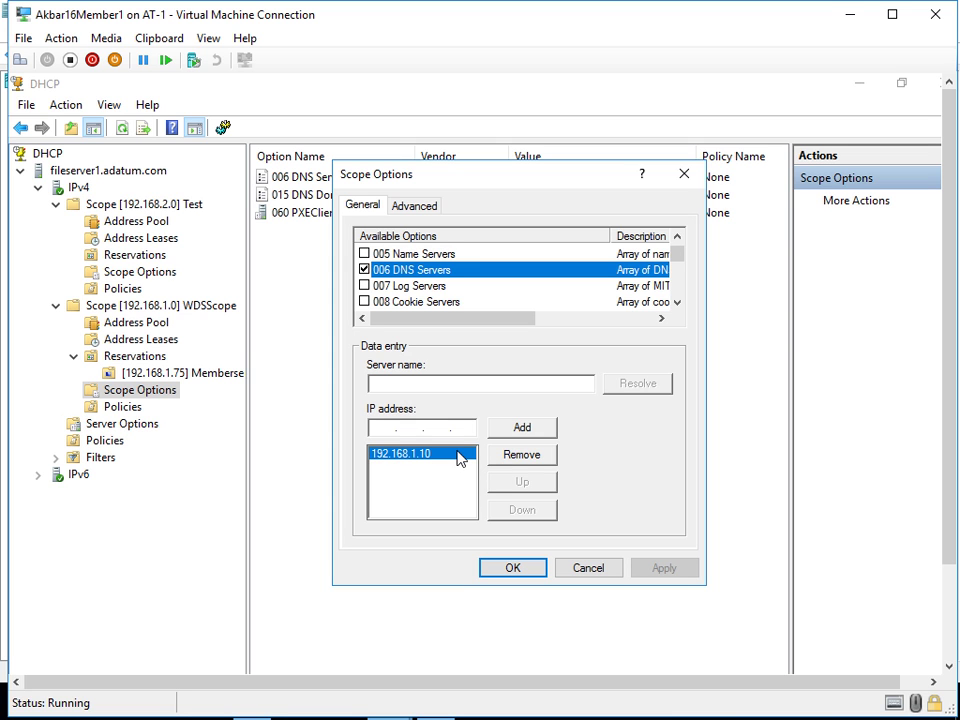
{"action": "left_click", "coordinate": [390, 430]}
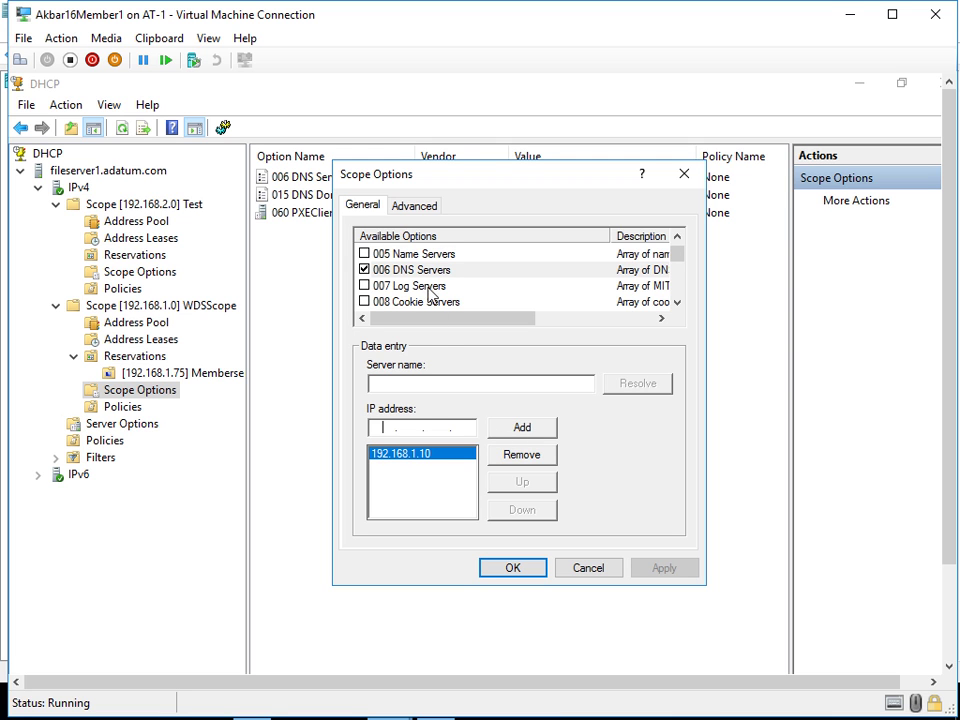
- Scroll the Available Options list to find the 003 Router option
{"action": "scroll", "coordinate": [404, 281], "scroll_direction": "down", "scroll_amount": 1}
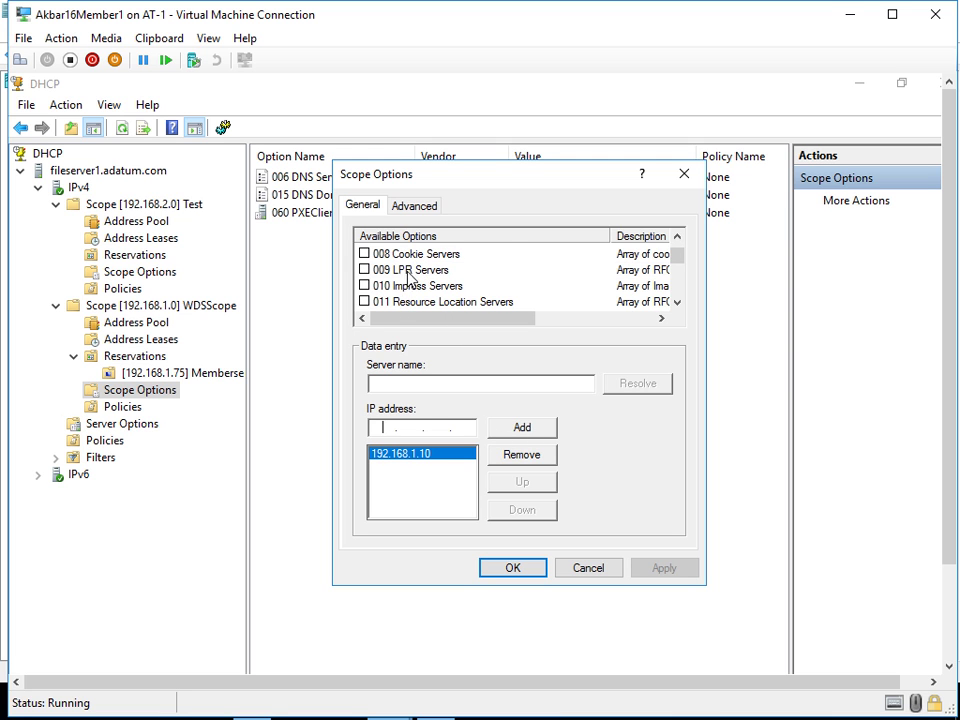
{"action": "scroll", "coordinate": [407, 281], "scroll_direction": "down", "scroll_amount": 1}
{"action": "scroll", "coordinate": [406, 281], "scroll_direction": "down", "scroll_amount": 1}
{"action": "scroll", "coordinate": [406, 281], "scroll_direction": "up", "scroll_amount": 3}
{"action": "scroll", "coordinate": [406, 281], "scroll_direction": "up", "scroll_amount": 1}
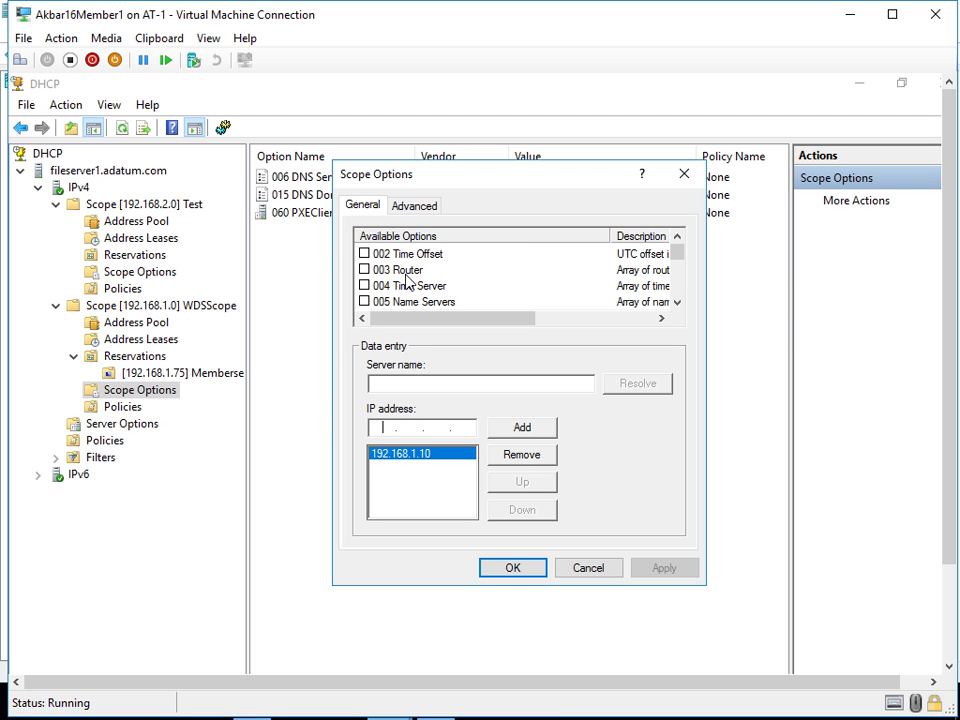
- Enable 003 Router with IP address 192.168.1.10 and save it to WDSScope's options
{"action": "left_click", "coordinate": [392, 274]}
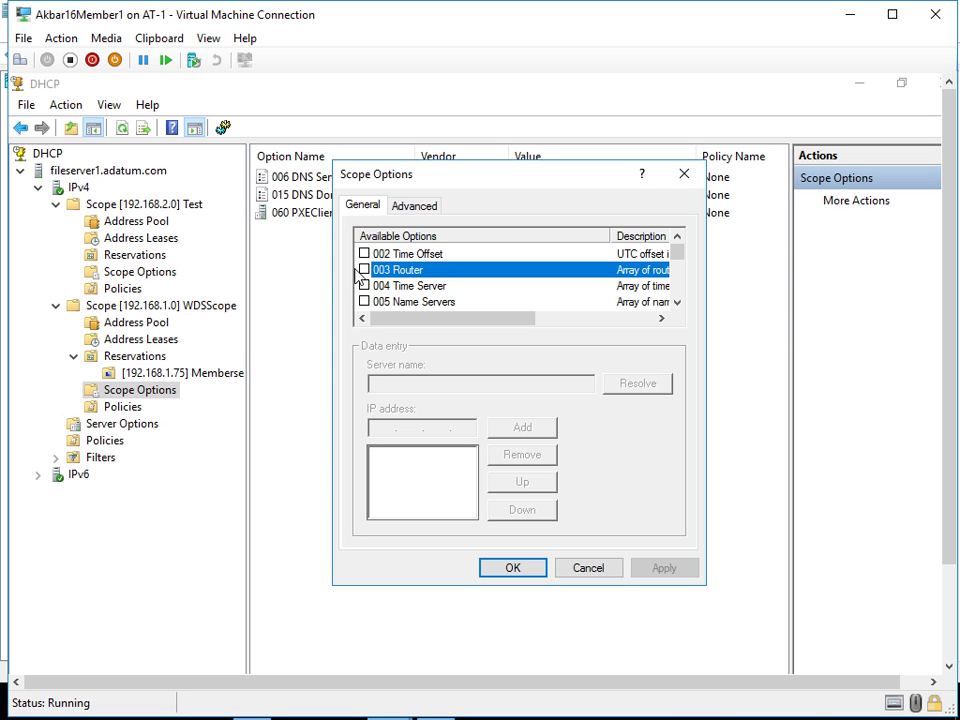
{"action": "left_click", "coordinate": [364, 270]}
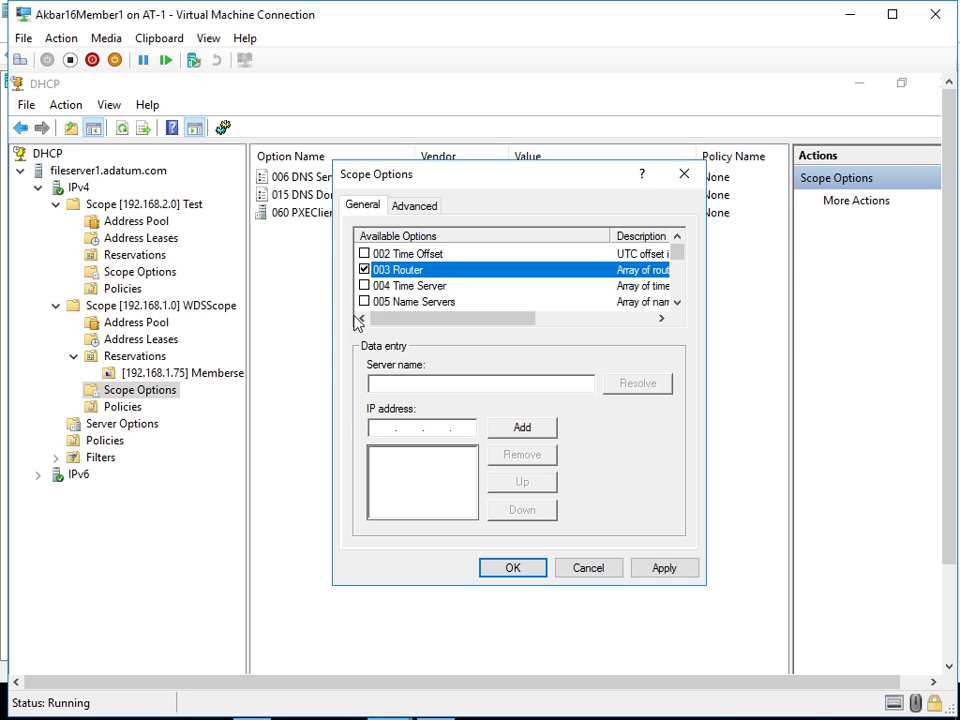
{"action": "left_click", "coordinate": [390, 427]}
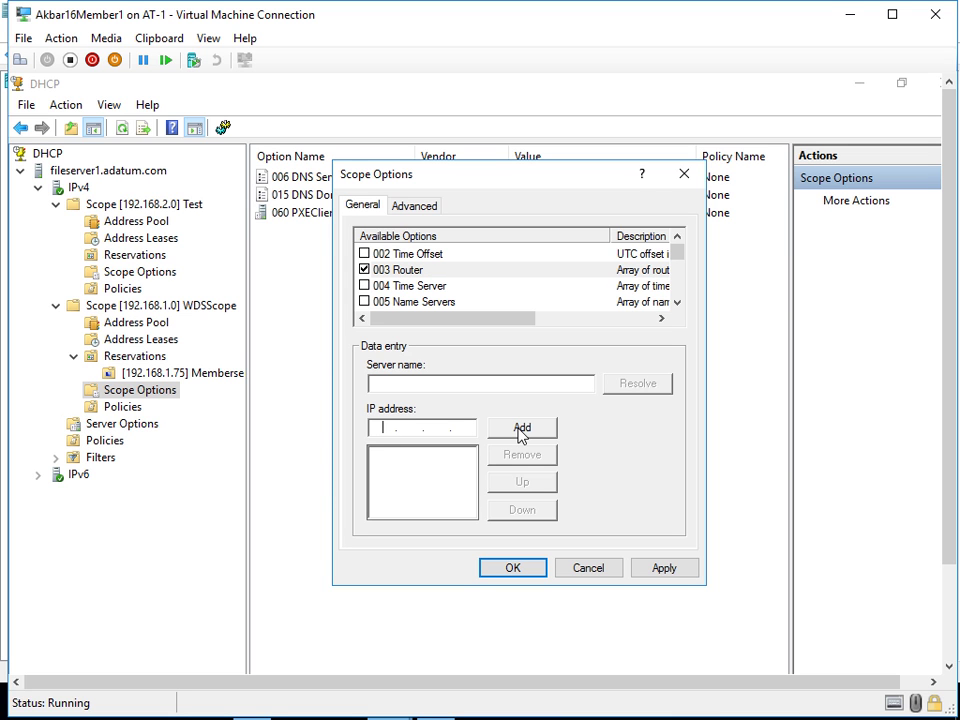
{"action": "type", "text": "192 . 168 . 1 . 10"}
{"action": "left_click", "coordinate": [530, 430]}
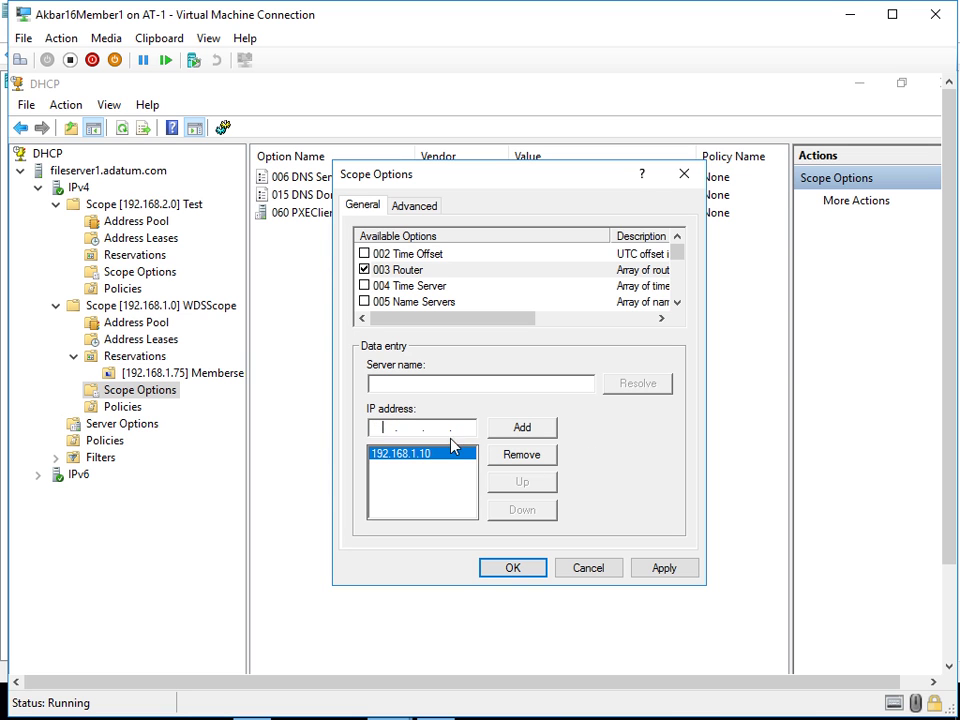
{"action": "left_click", "coordinate": [509, 569]}
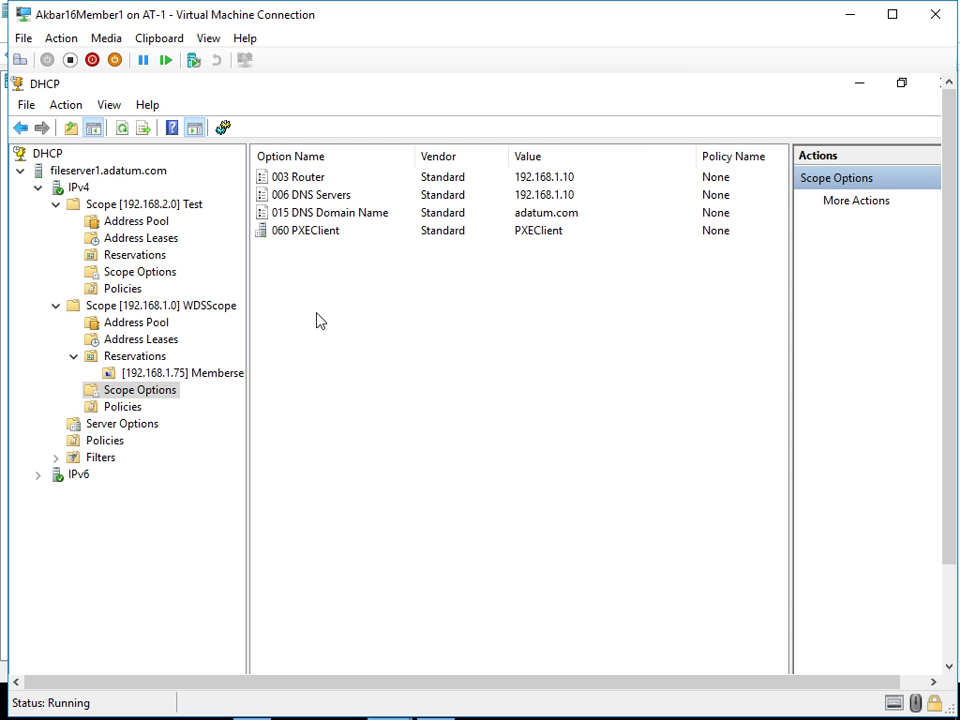
{"action": "right_click", "coordinate": [316, 320]}
- Refresh scope options, then on Member2 confirm Ethernet 2 shows 192.168.1.75 with a blank default gateway
{"action": "left_click", "coordinate": [370, 361]}
{"action": "mouse_move", "coordinate": [416, 680]}
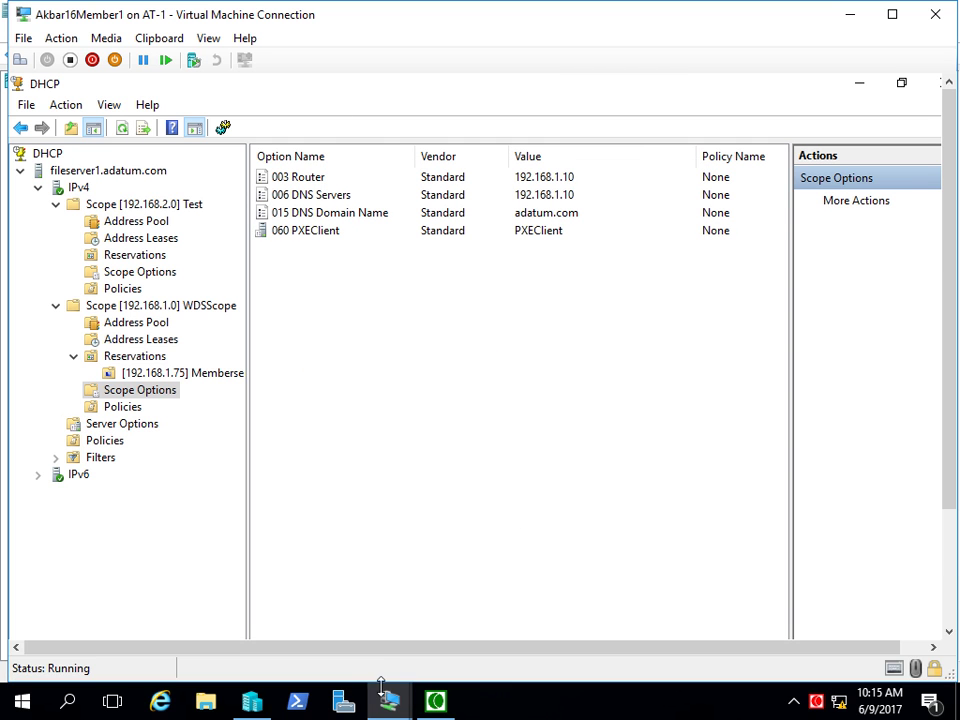
{"action": "mouse_move", "coordinate": [386, 703]}
{"action": "left_click", "coordinate": [560, 620]}
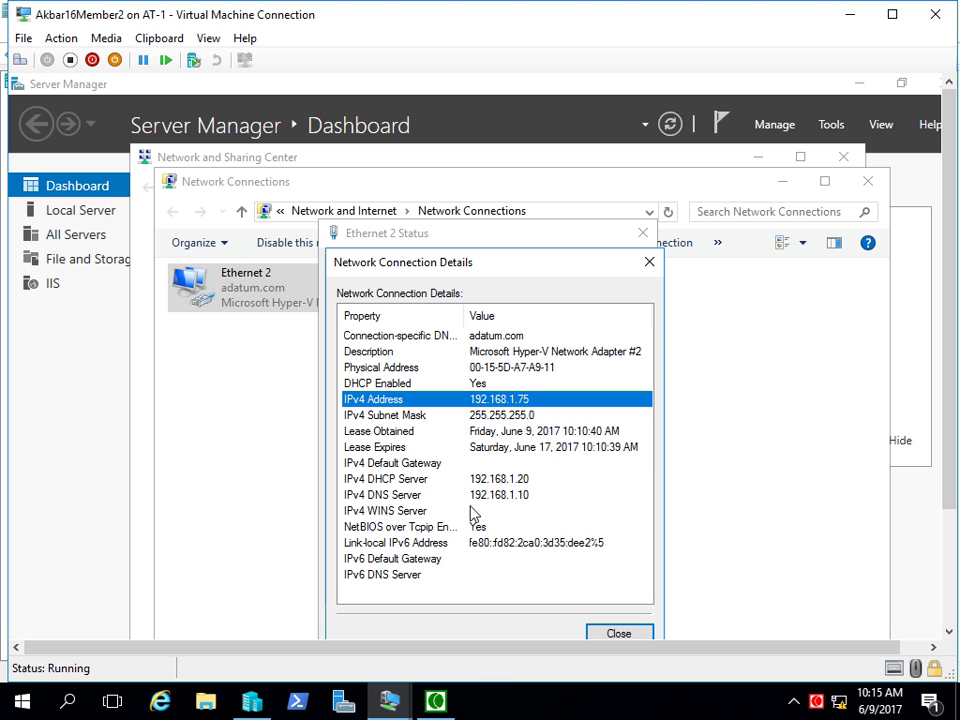
{"action": "left_click", "coordinate": [401, 464]}
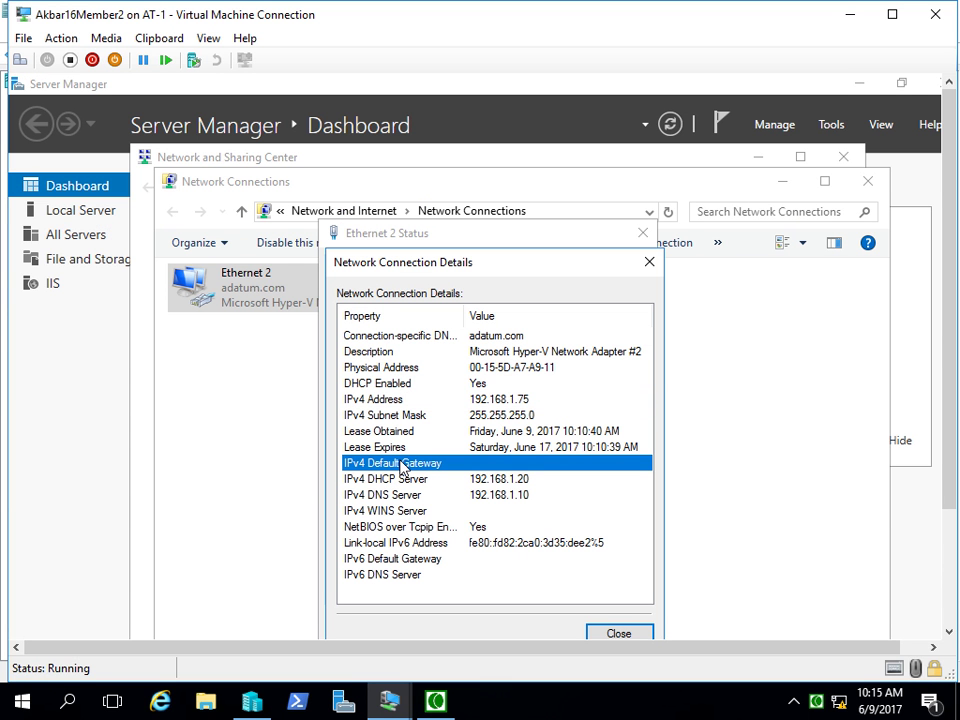
{"action": "left_click", "coordinate": [598, 631]}
- Close the status window, then disable and re-enable the Ethernet 2 adapter
{"action": "left_click", "coordinate": [612, 622]}
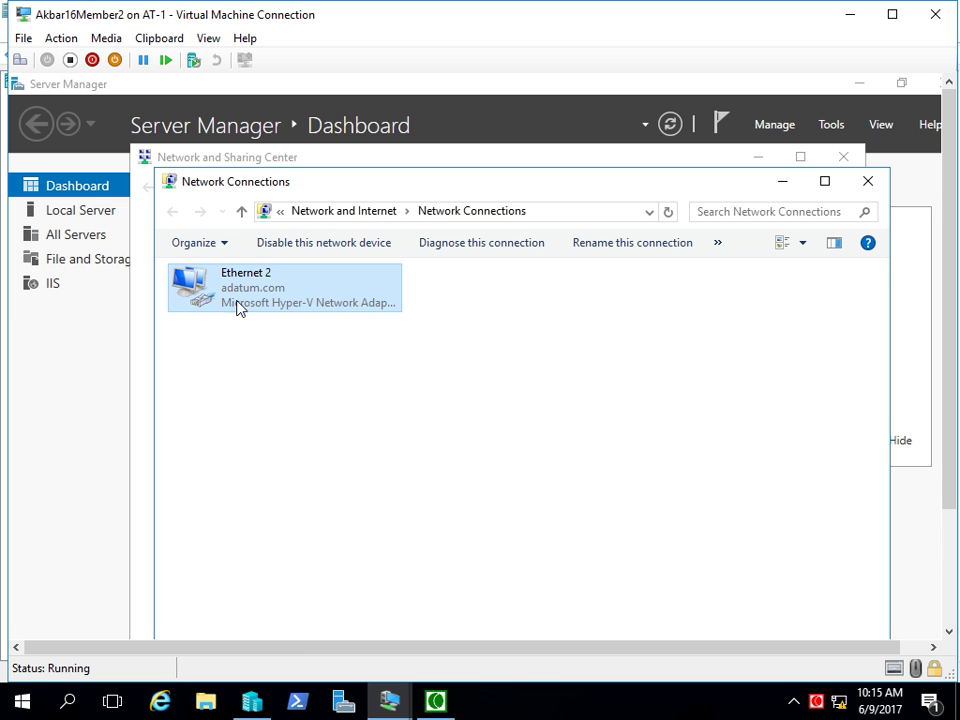
{"action": "right_click", "coordinate": [252, 294]}
{"action": "left_click", "coordinate": [285, 306]}
{"action": "right_click", "coordinate": [250, 293]}
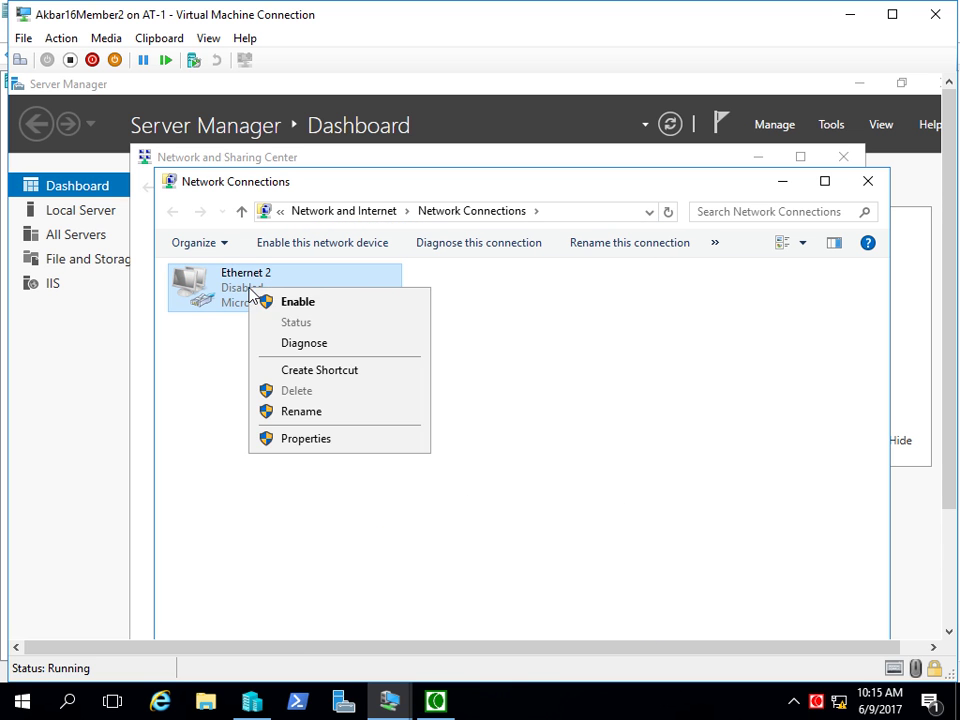
{"action": "left_click", "coordinate": [268, 300]}
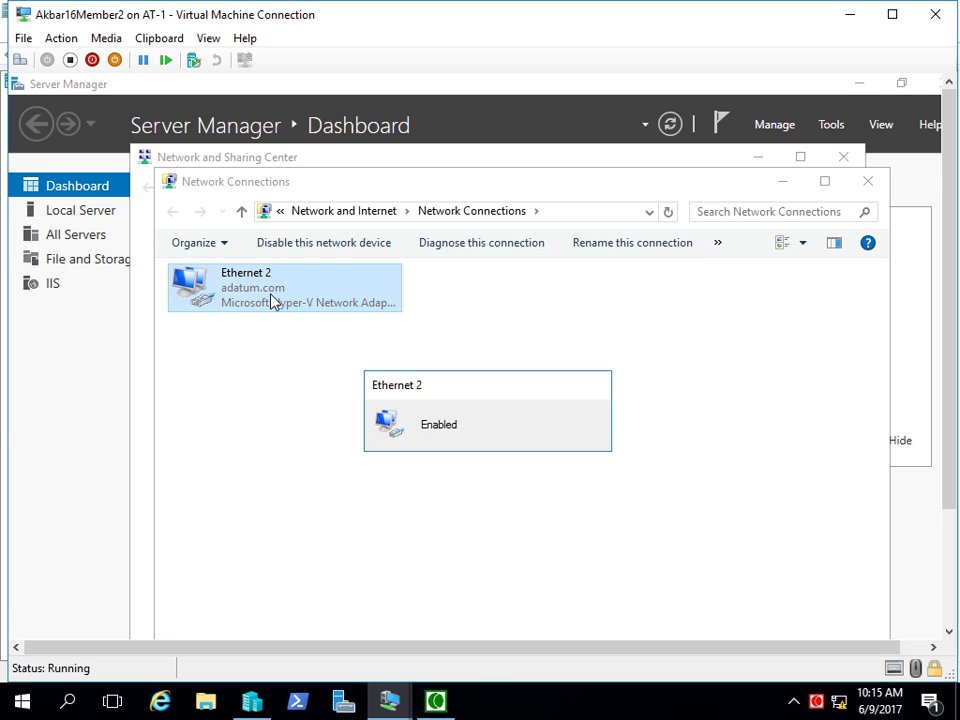
- Verify Ethernet 2's details now list default gateway 192.168.1.10
{"action": "right_click", "coordinate": [253, 294]}
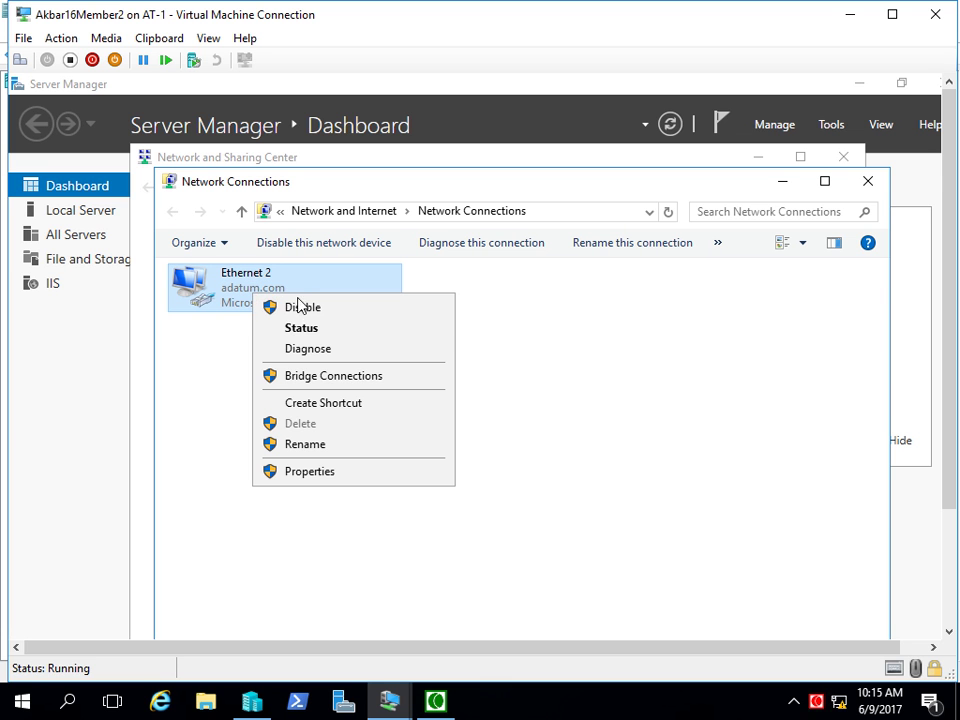
{"action": "left_click", "coordinate": [300, 330]}
{"action": "left_click", "coordinate": [375, 411]}
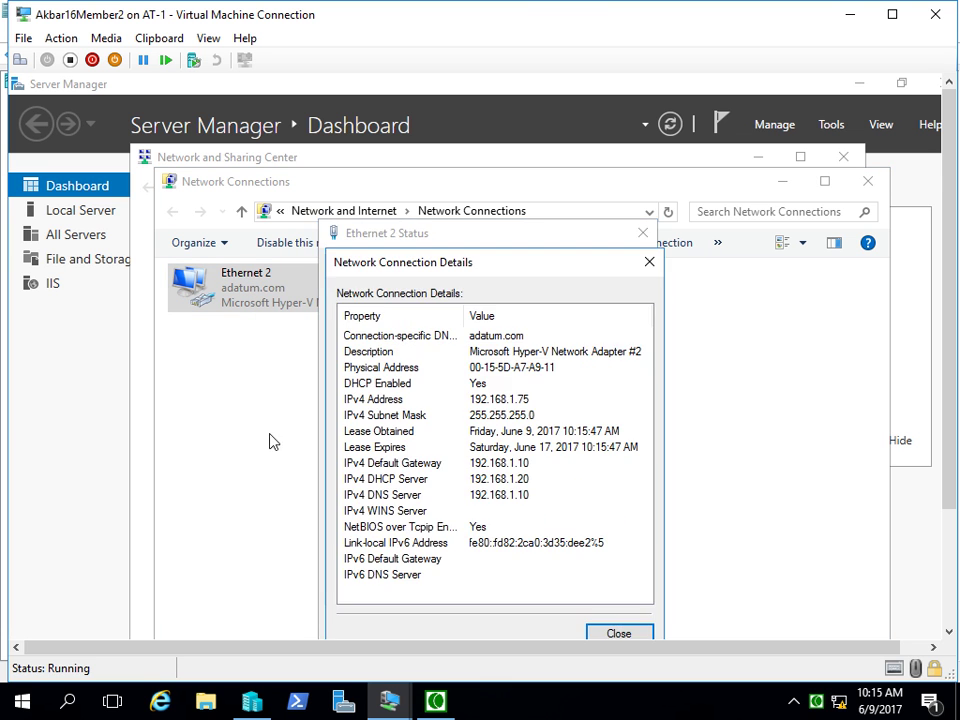
{"action": "left_click", "coordinate": [409, 465]}
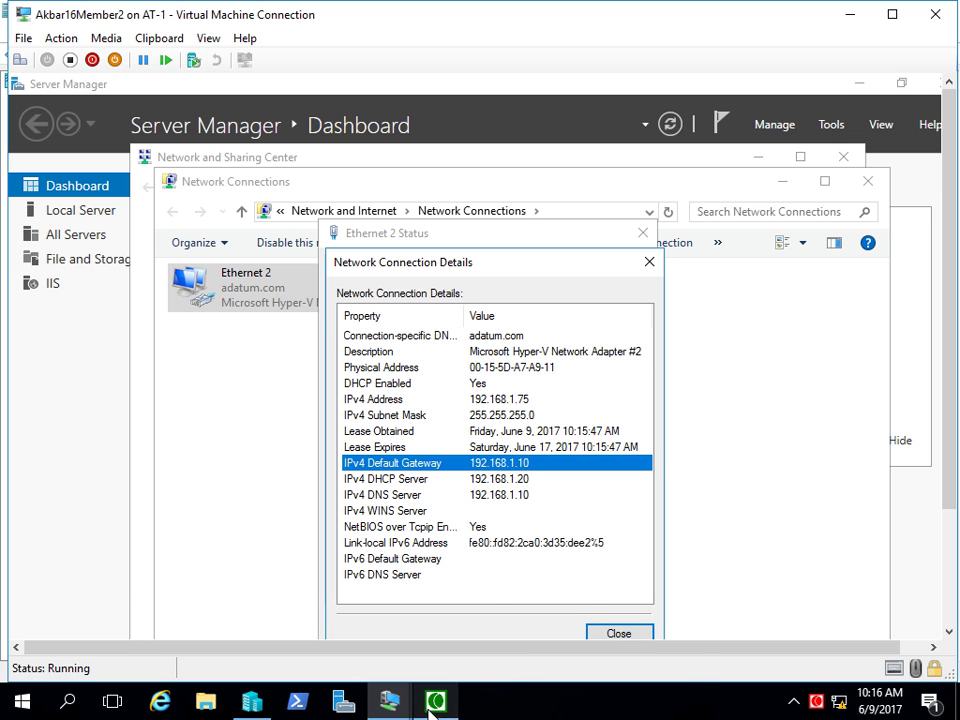
{"action": "mouse_move", "coordinate": [388, 703]}
{"action": "left_click", "coordinate": [386, 606]}
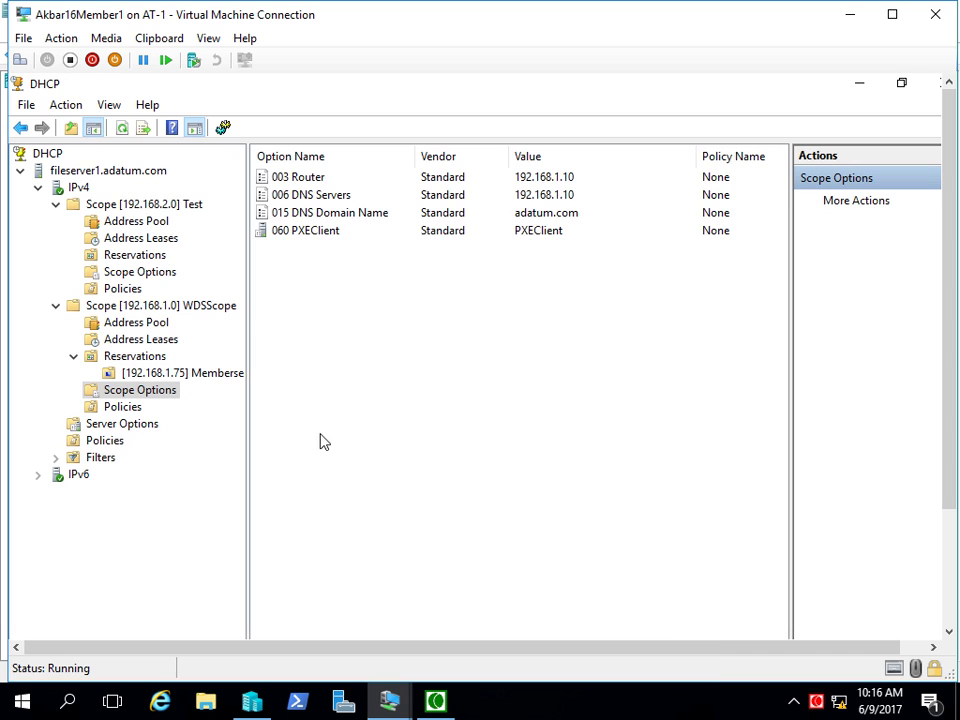
{"action": "right_click", "coordinate": [332, 322]}
{"action": "left_click", "coordinate": [386, 331]}
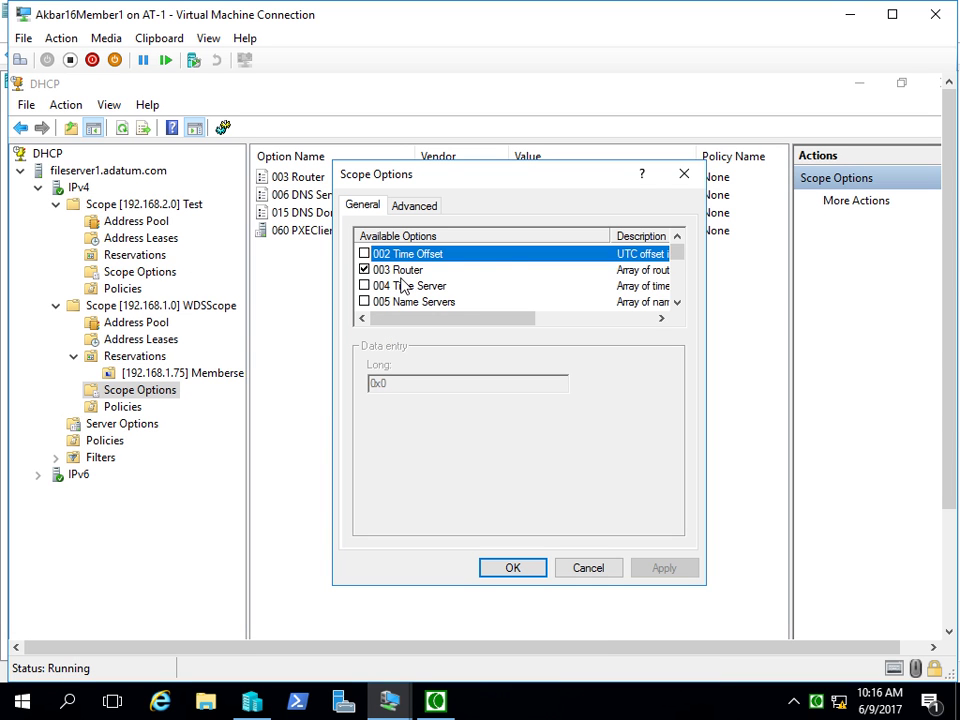
{"action": "scroll", "coordinate": [403, 286], "scroll_direction": "down", "scroll_amount": 13}
{"action": "scroll", "coordinate": [403, 286], "scroll_direction": "down", "scroll_amount": 1}
{"action": "scroll", "coordinate": [403, 286], "scroll_direction": "up", "scroll_amount": 1}
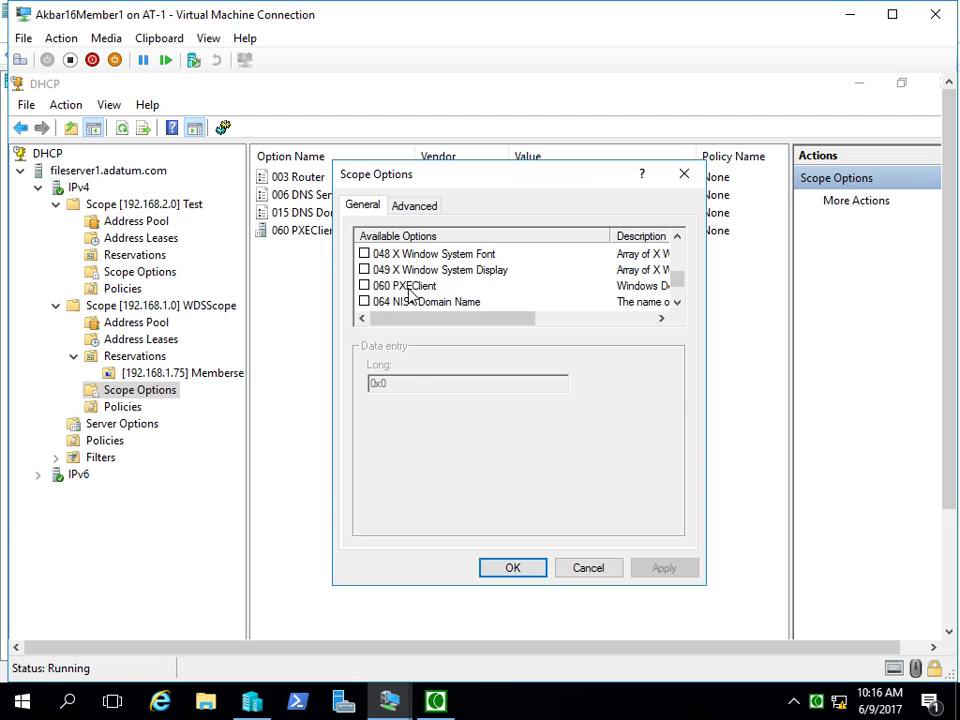
{"action": "left_click", "coordinate": [395, 286]}
{"action": "left_click", "coordinate": [364, 286]}
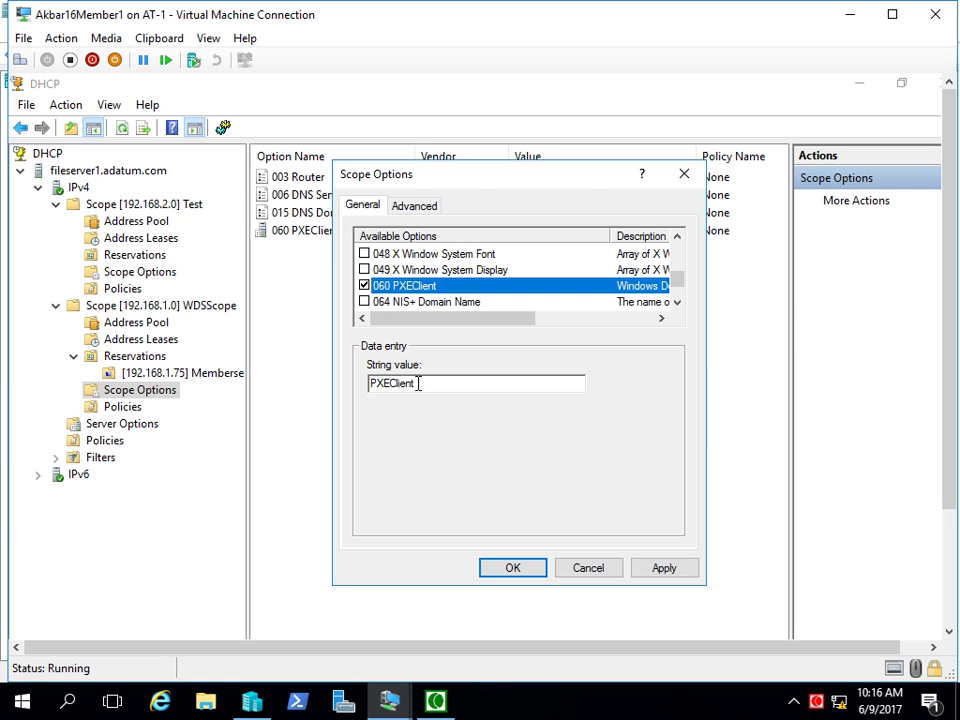
{"action": "left_click", "coordinate": [418, 383]}
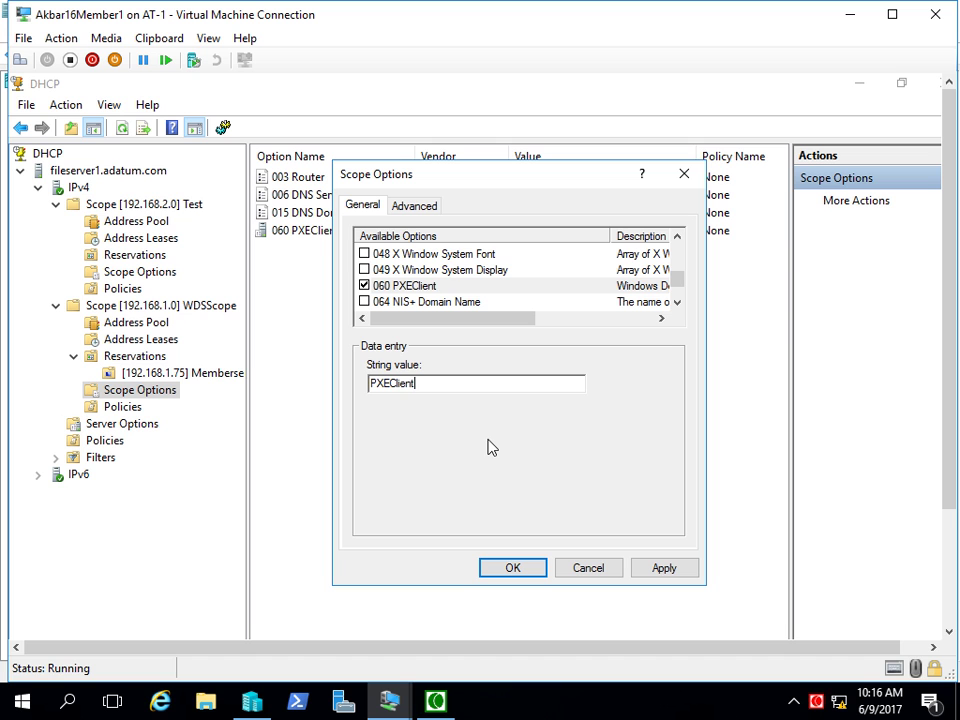
{"action": "left_click", "coordinate": [600, 574]}
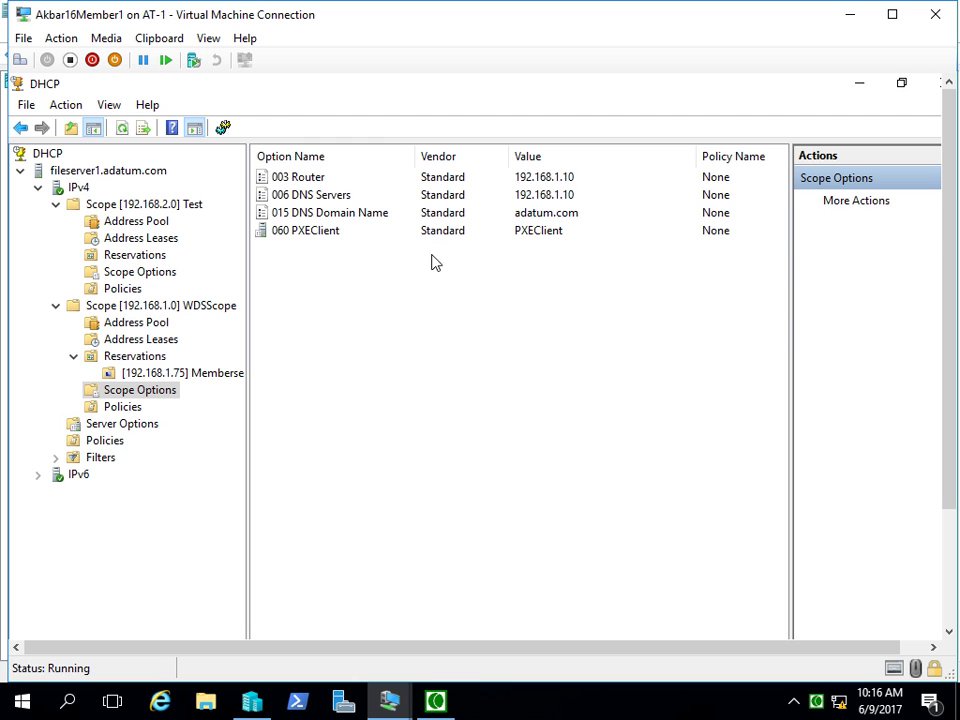
{"action": "left_click", "coordinate": [321, 240]}
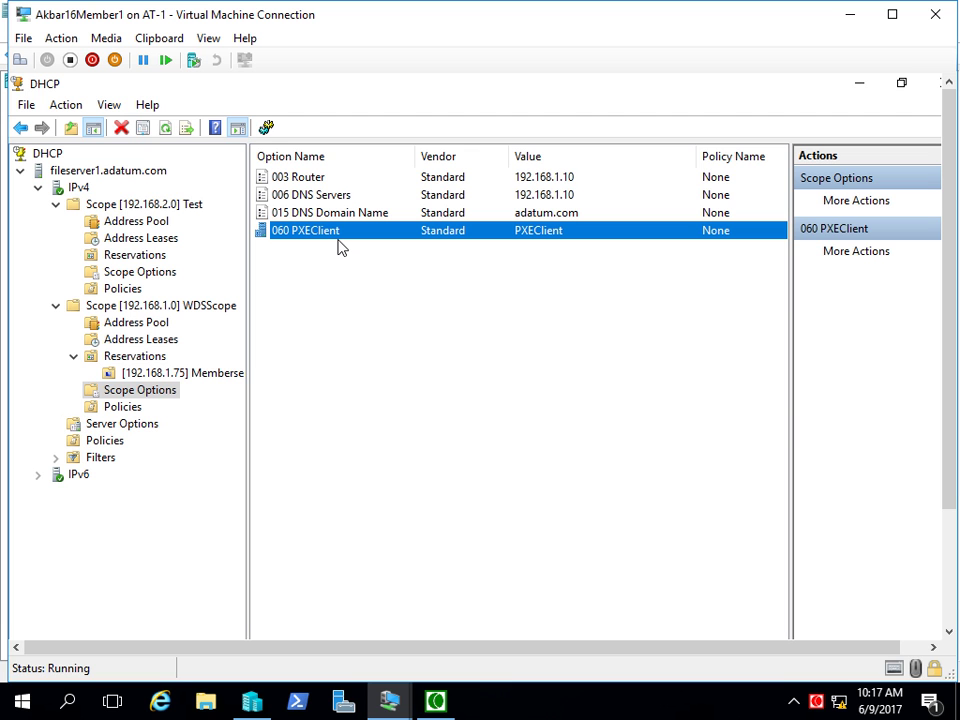
- Open WDSScope's scope options and scroll through the available standard options on the General tab
{"action": "right_click", "coordinate": [390, 374]}
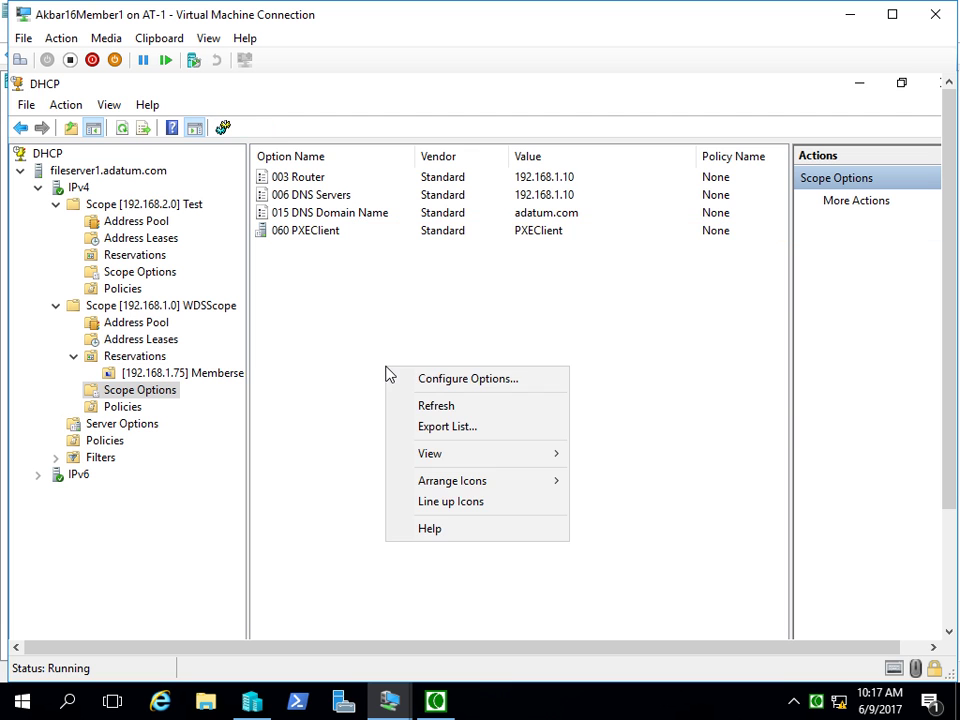
{"action": "left_click", "coordinate": [441, 388]}
{"action": "scroll", "coordinate": [408, 296], "scroll_direction": "down", "scroll_amount": 2}
{"action": "scroll", "coordinate": [408, 296], "scroll_direction": "down", "scroll_amount": 1}
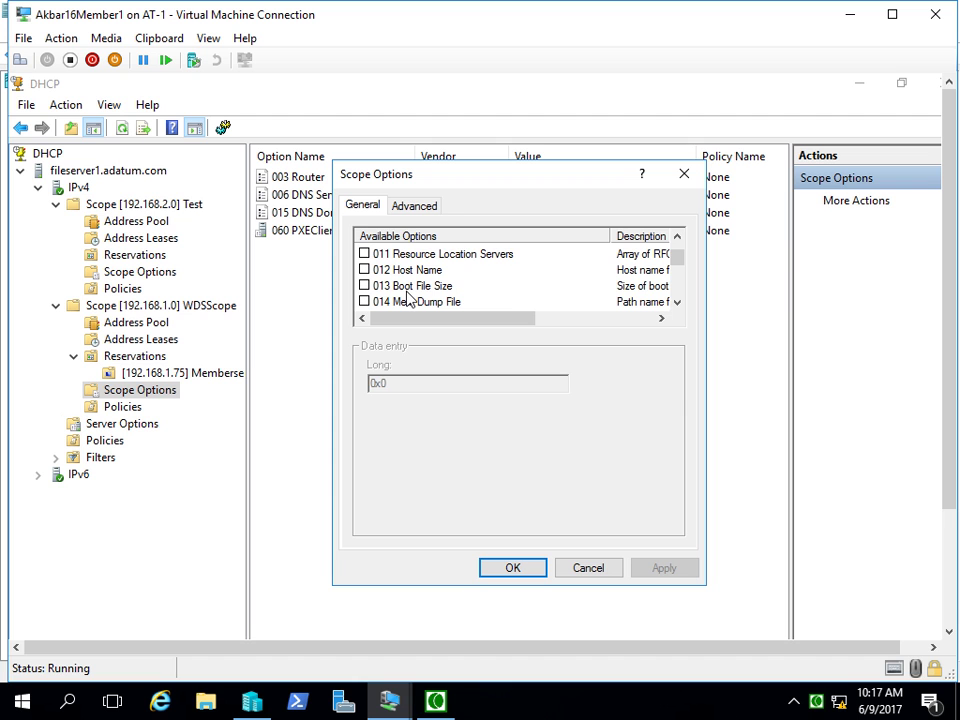
{"action": "scroll", "coordinate": [408, 296], "scroll_direction": "up", "scroll_amount": 1}
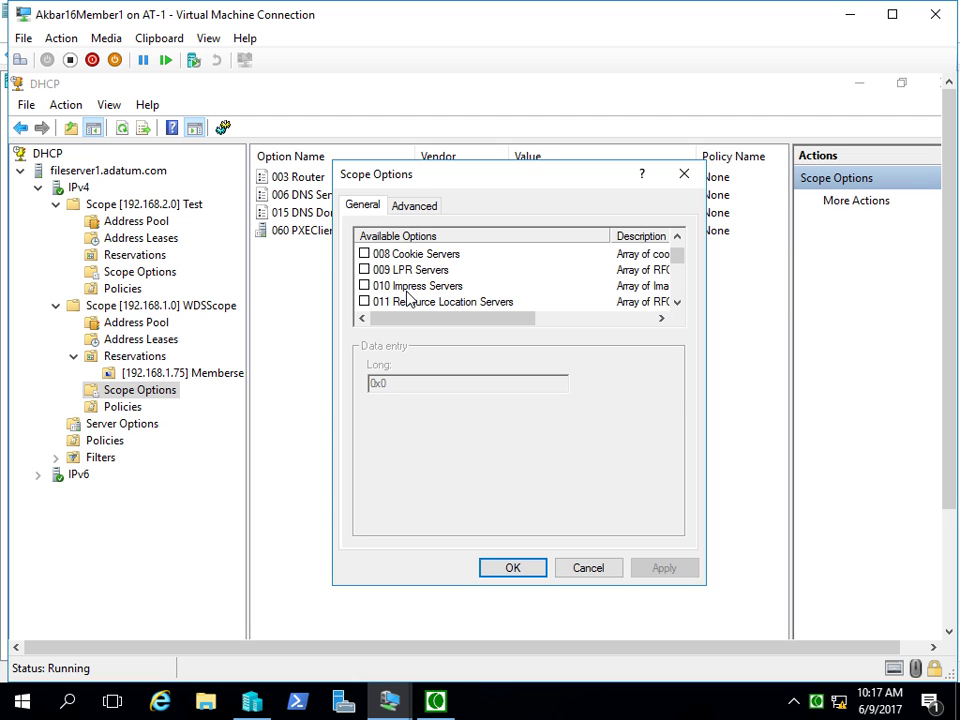
{"action": "scroll", "coordinate": [408, 296], "scroll_direction": "down", "scroll_amount": 2}
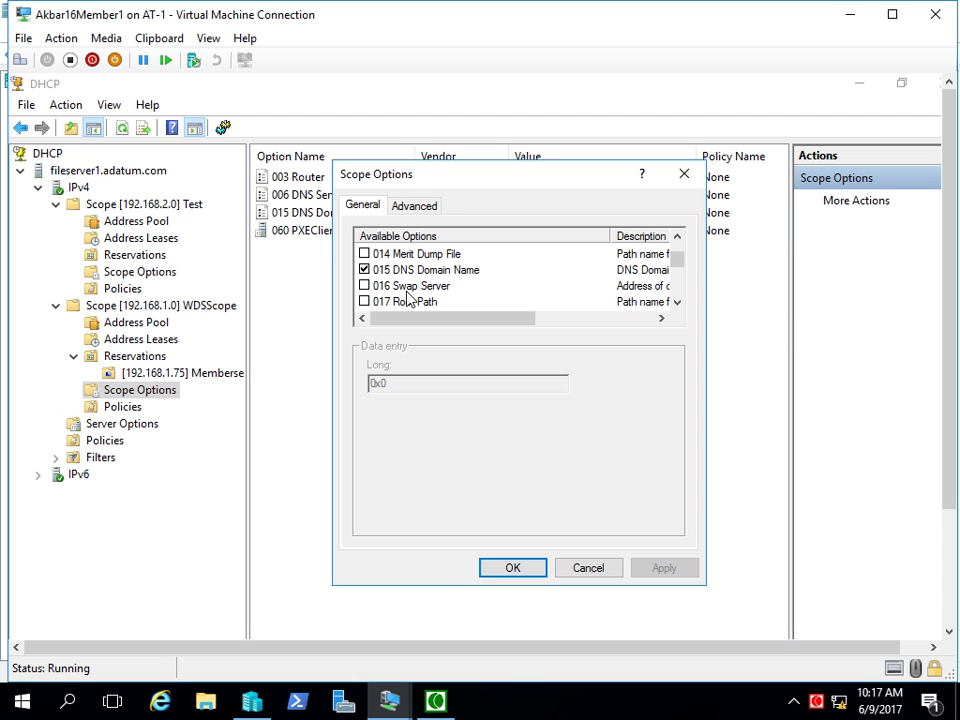
{"action": "scroll", "coordinate": [408, 296], "scroll_direction": "down", "scroll_amount": 1}
{"action": "scroll", "coordinate": [408, 296], "scroll_direction": "down", "scroll_amount": 1}
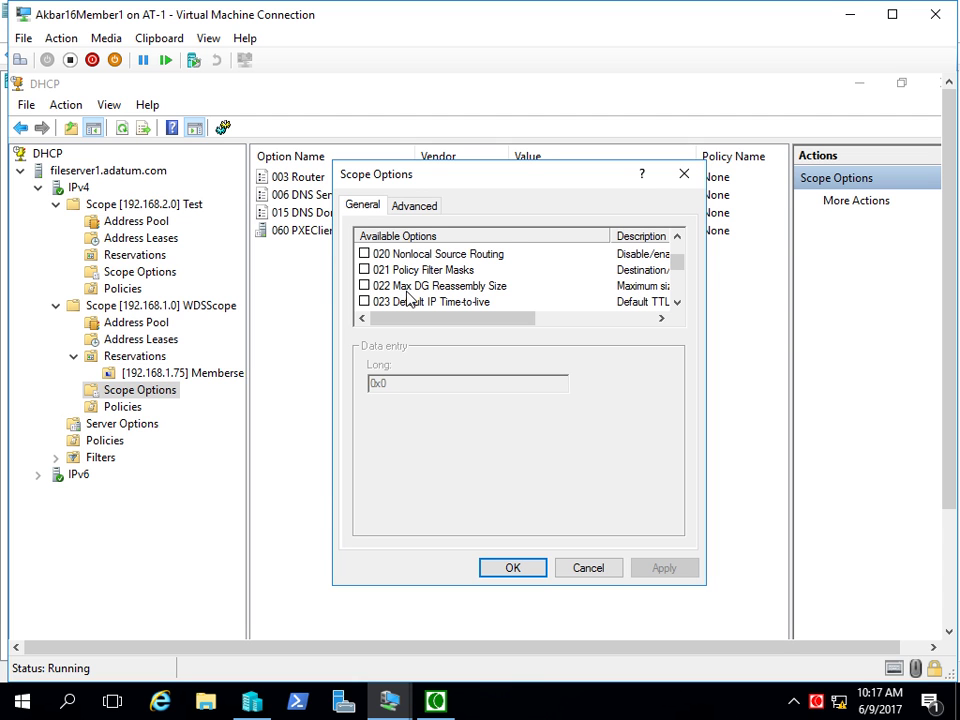
{"action": "scroll", "coordinate": [408, 296], "scroll_direction": "down", "scroll_amount": 1}
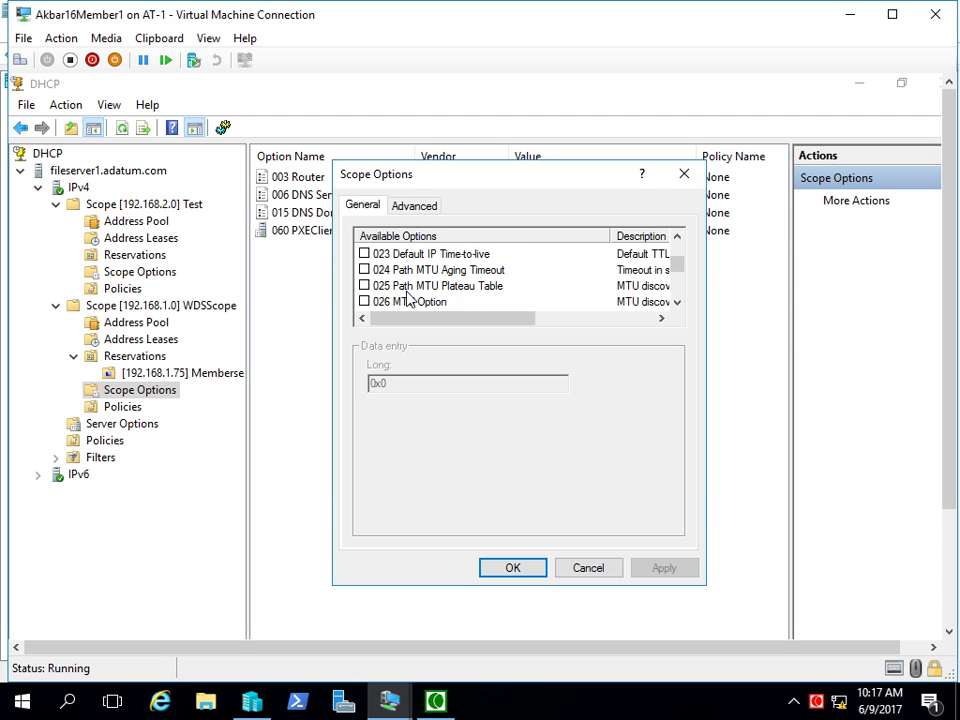
{"action": "scroll", "coordinate": [408, 296], "scroll_direction": "down", "scroll_amount": 1}
{"action": "scroll", "coordinate": [408, 296], "scroll_direction": "down", "scroll_amount": 1}
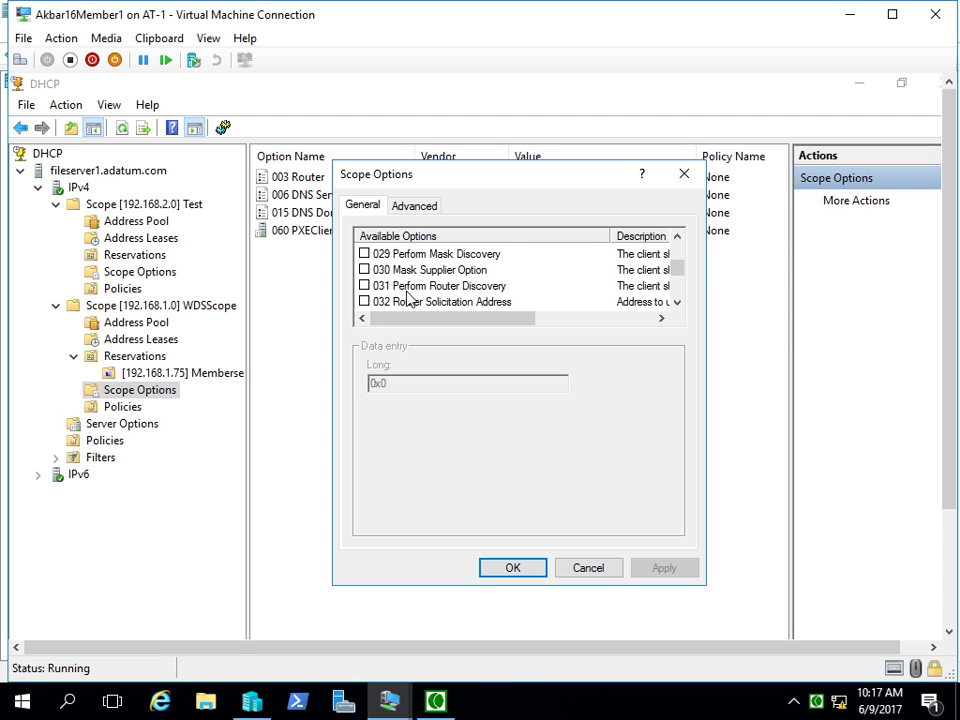
{"action": "scroll", "coordinate": [408, 296], "scroll_direction": "down", "scroll_amount": 1}
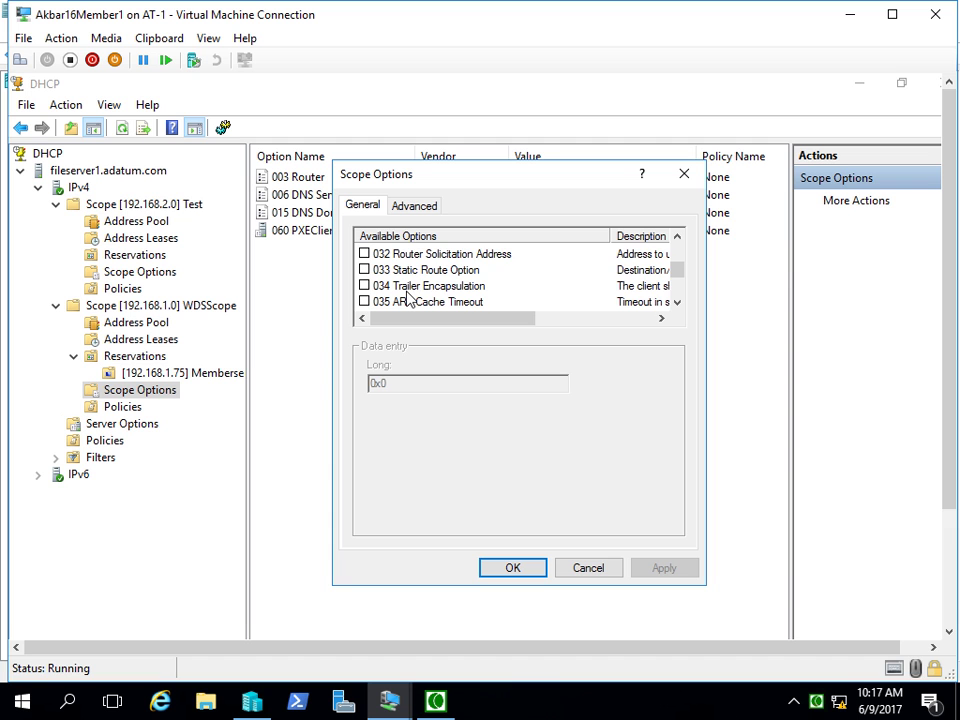
{"action": "scroll", "coordinate": [408, 296], "scroll_direction": "down", "scroll_amount": 1}
{"action": "scroll", "coordinate": [408, 296], "scroll_direction": "down", "scroll_amount": 2}
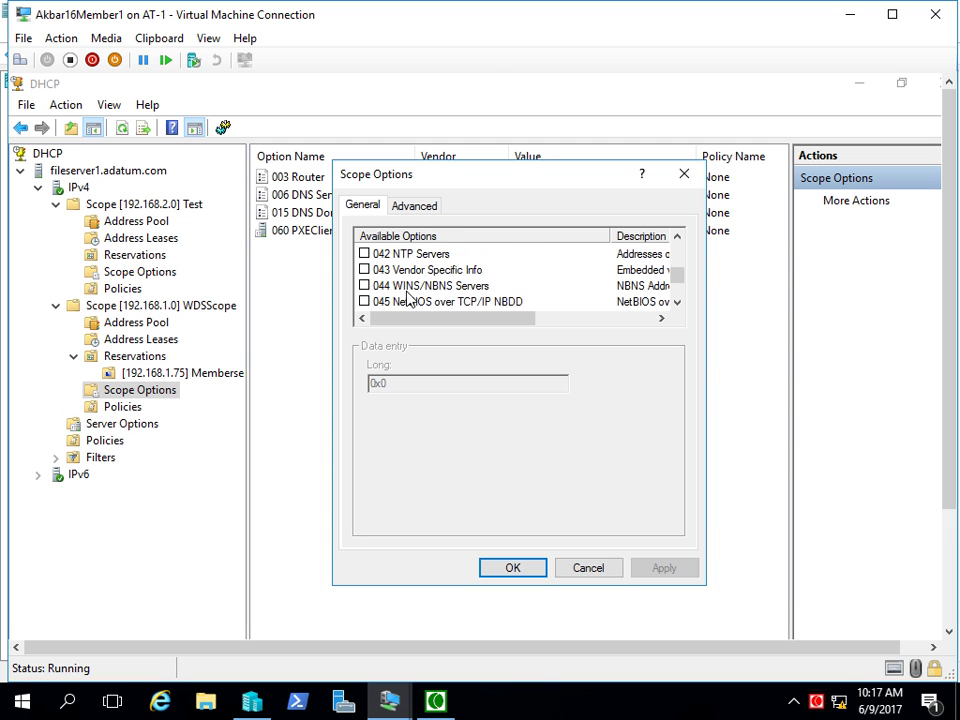
{"action": "scroll", "coordinate": [408, 296], "scroll_direction": "down", "scroll_amount": 1}
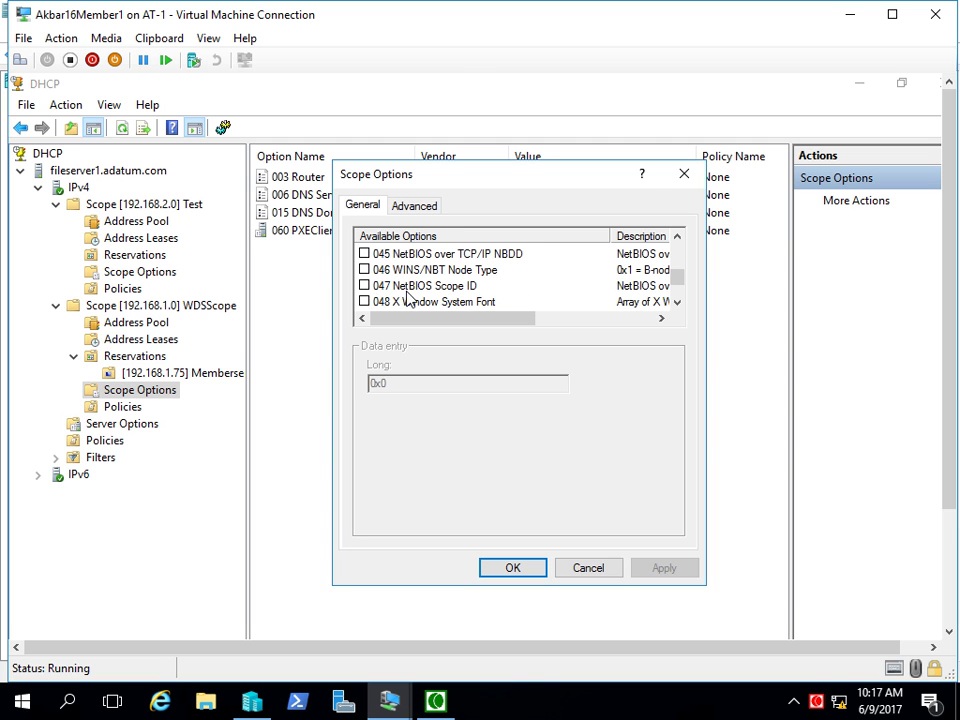
{"action": "scroll", "coordinate": [408, 296], "scroll_direction": "down", "scroll_amount": 1}
{"action": "scroll", "coordinate": [408, 296], "scroll_direction": "down", "scroll_amount": 1}
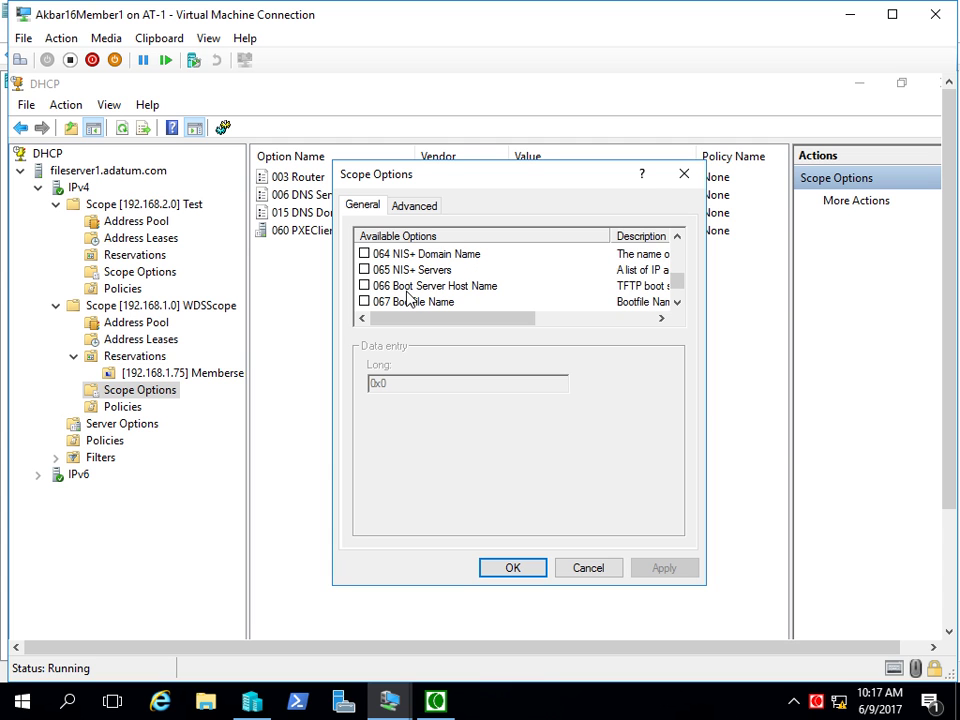
{"action": "scroll", "coordinate": [408, 296], "scroll_direction": "down", "scroll_amount": 1}
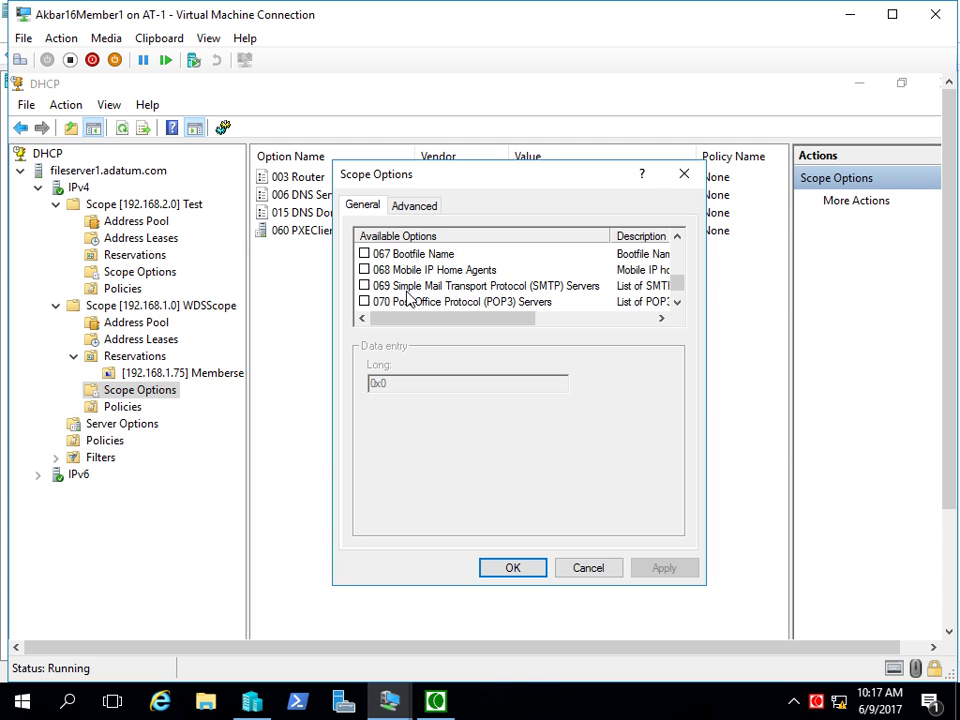
{"action": "scroll", "coordinate": [408, 296], "scroll_direction": "down", "scroll_amount": 1}
{"action": "scroll", "coordinate": [408, 296], "scroll_direction": "down", "scroll_amount": 1}
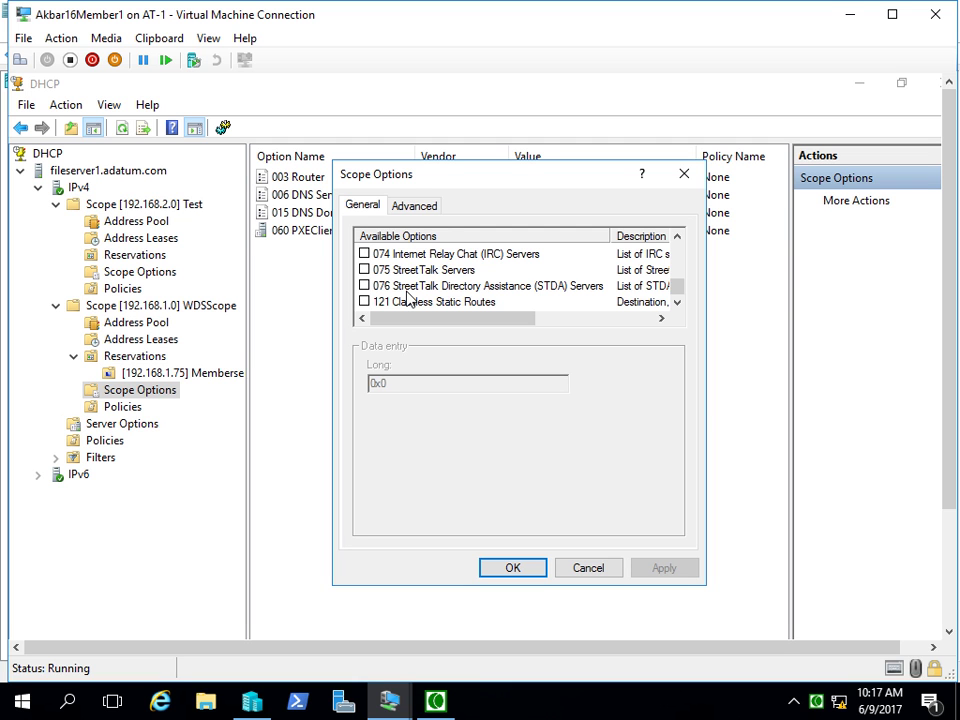
- Browse the Advanced tab's options under the DHCP Standard Options vendor class
{"action": "left_click", "coordinate": [415, 208]}
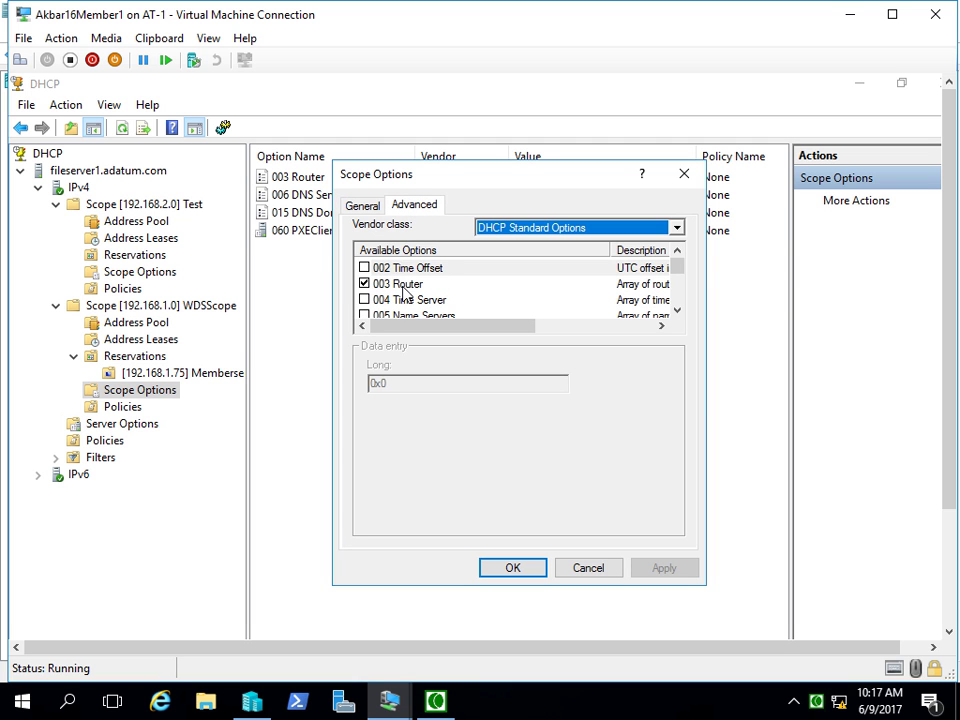
{"action": "scroll", "coordinate": [403, 293], "scroll_direction": "down", "scroll_amount": 5}
{"action": "scroll", "coordinate": [404, 293], "scroll_direction": "down", "scroll_amount": 4}
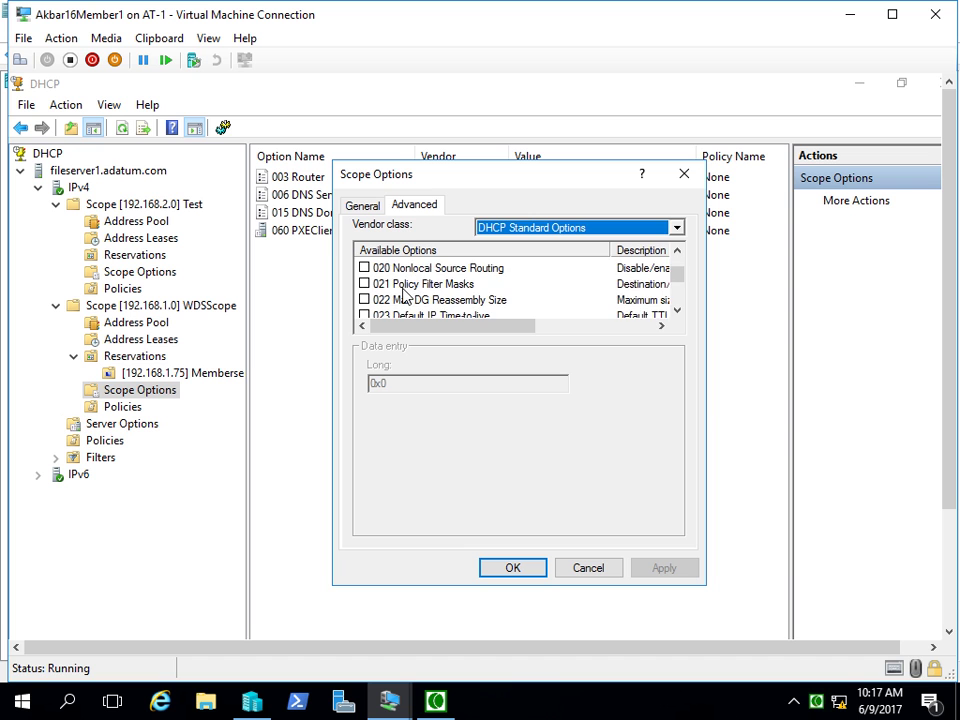
{"action": "left_click", "coordinate": [578, 230]}
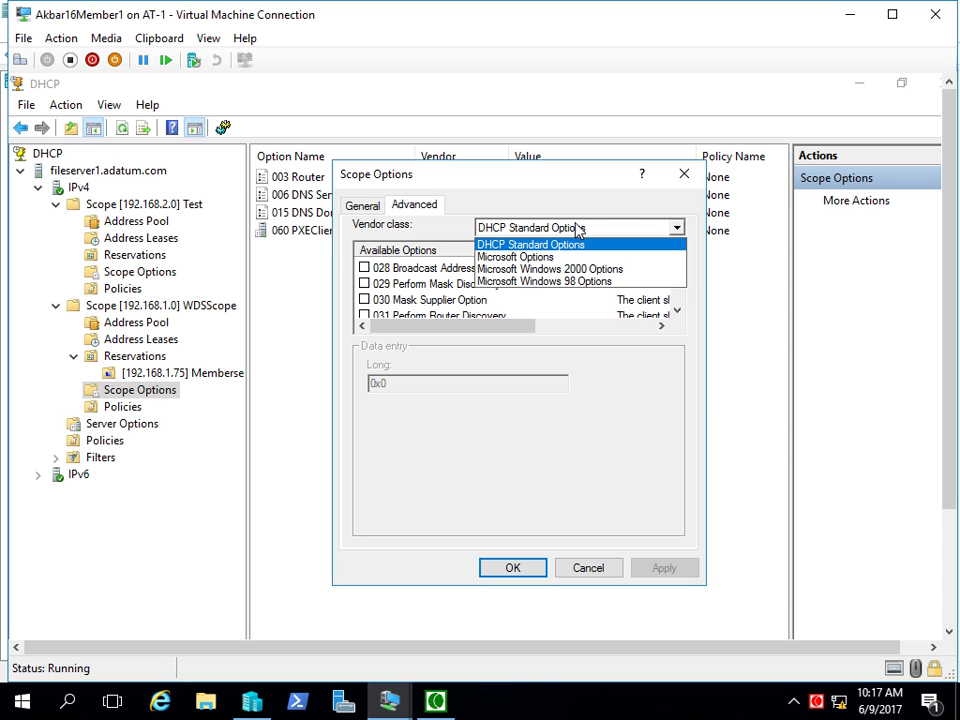
{"action": "left_click", "coordinate": [560, 244]}
{"action": "scroll", "coordinate": [456, 311], "scroll_direction": "down", "scroll_amount": 4}
{"action": "scroll", "coordinate": [454, 296], "scroll_direction": "down", "scroll_amount": 7}
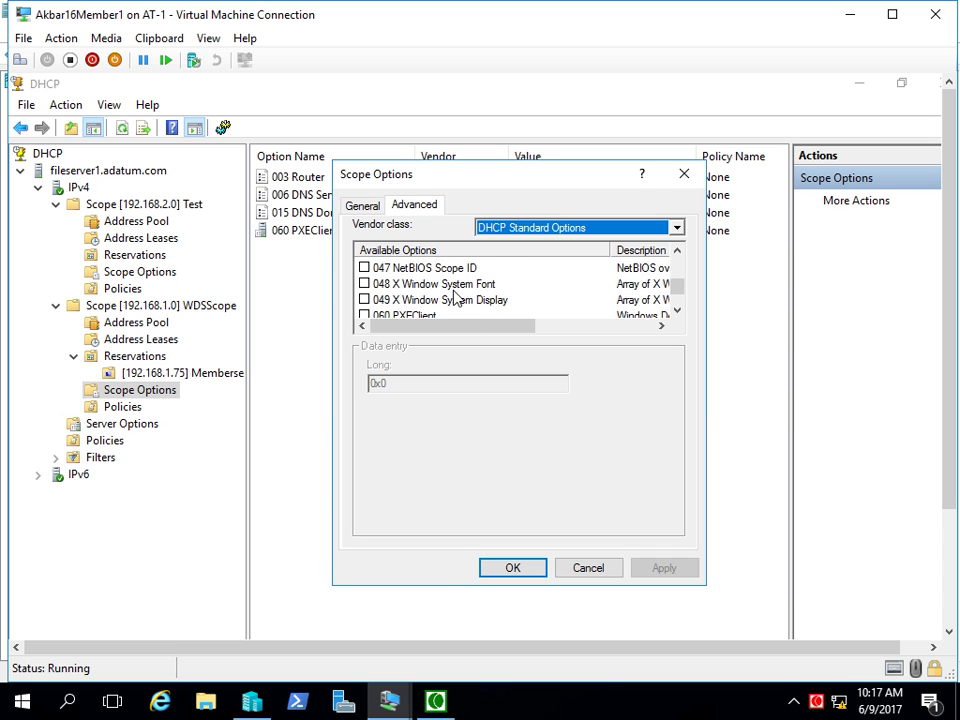
- Switch the vendor class to Microsoft Options, then cancel without saving changes
{"action": "left_click", "coordinate": [510, 232]}
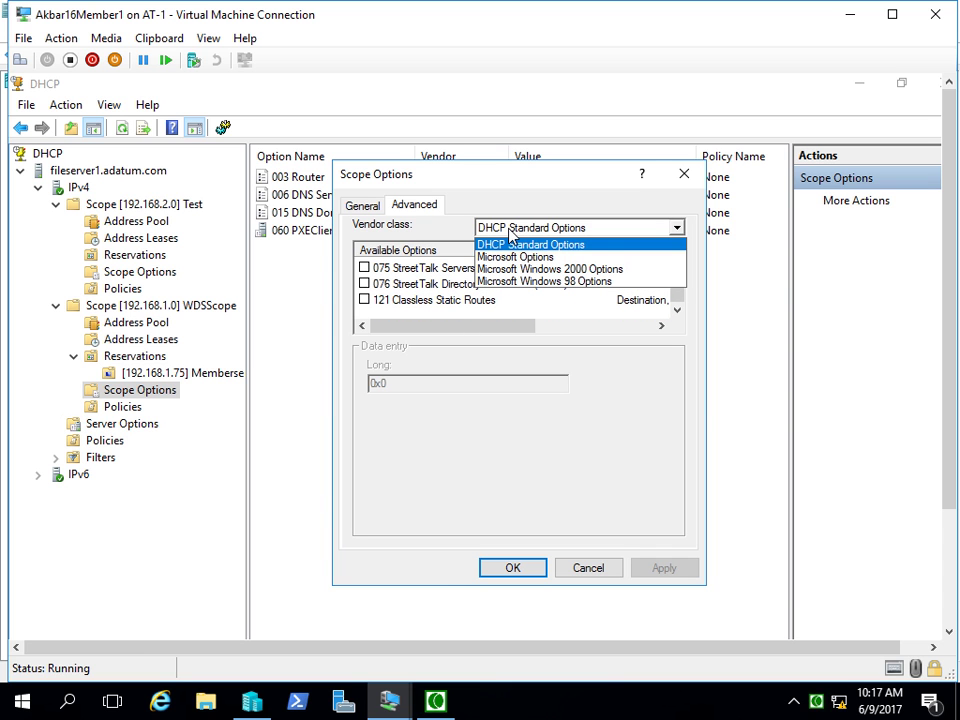
{"action": "left_click", "coordinate": [485, 256]}
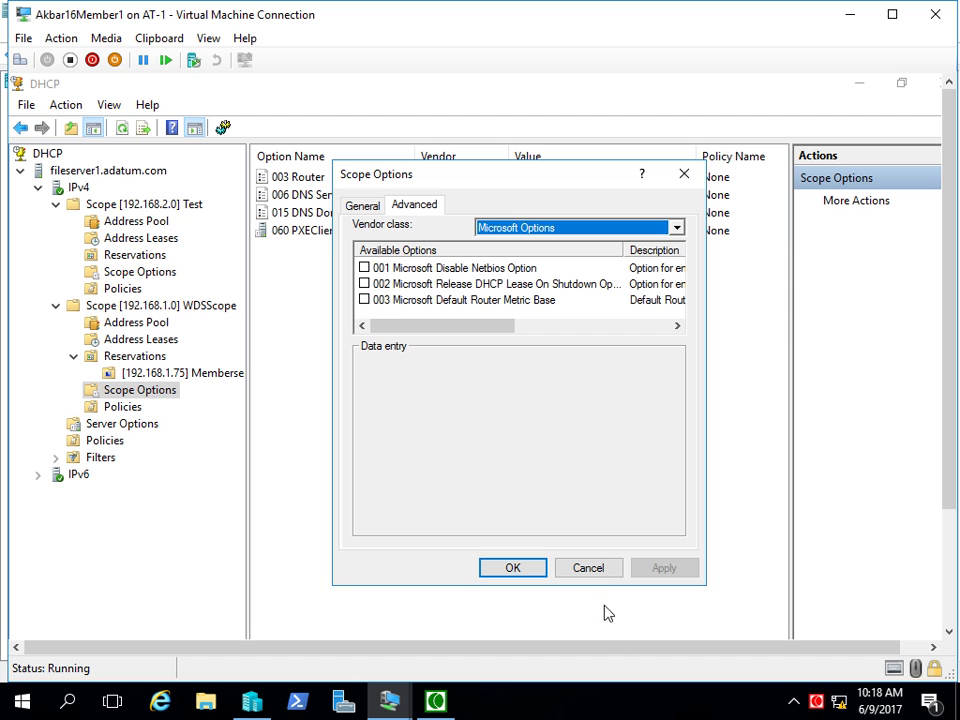
{"action": "left_click", "coordinate": [606, 570]}
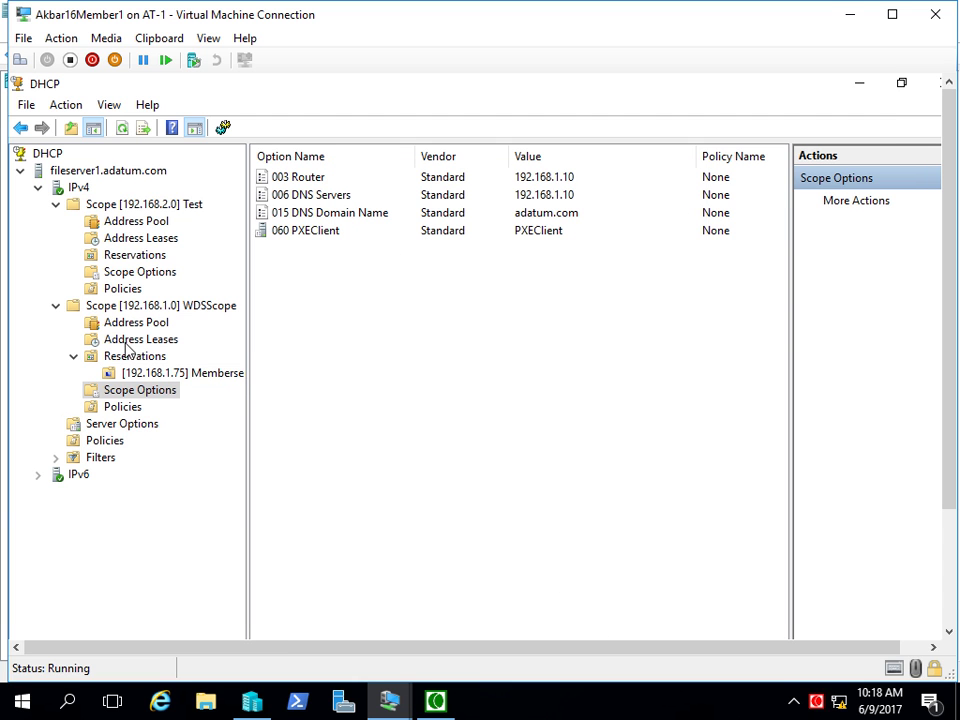
- Expand Filters and check the empty Allow and Deny MAC filters, dismissing the Deny actions menu
{"action": "double_click", "coordinate": [76, 459]}
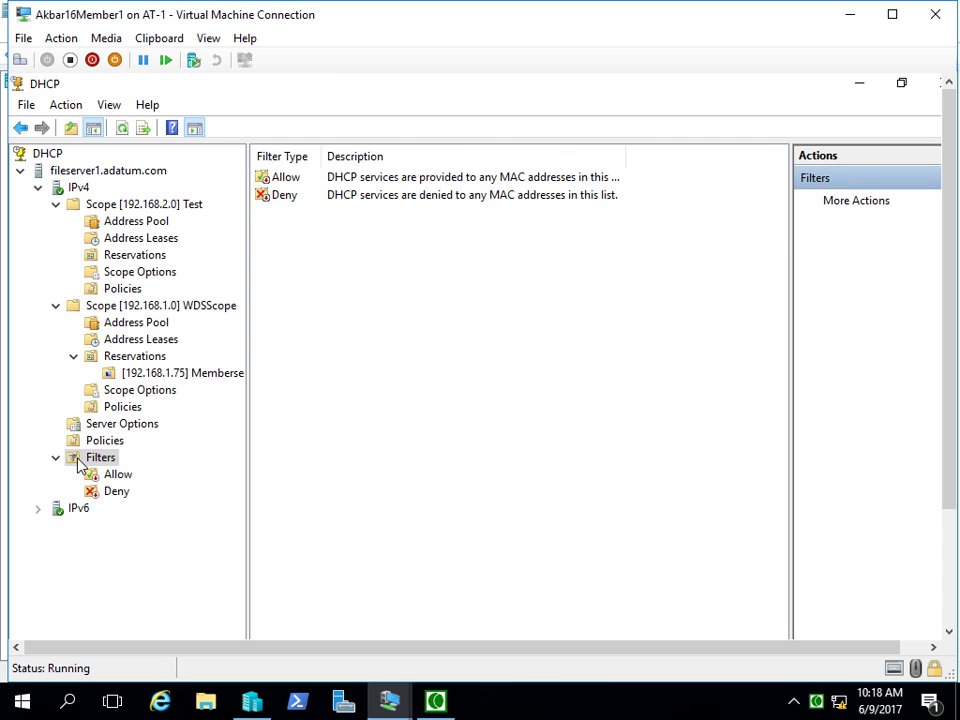
{"action": "left_click", "coordinate": [284, 180]}
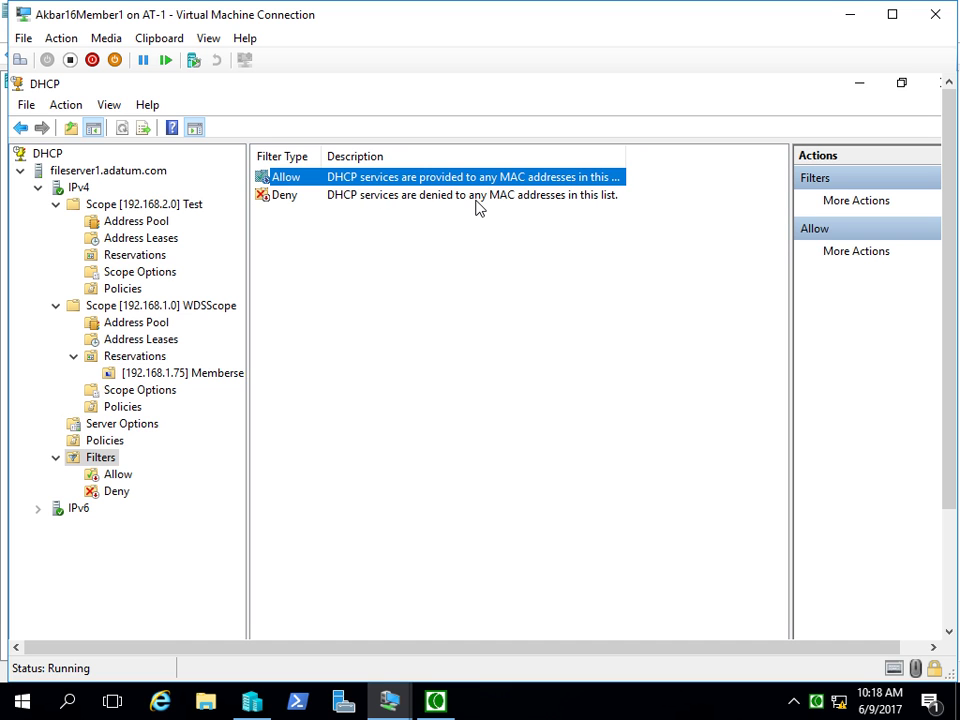
{"action": "left_click", "coordinate": [124, 476]}
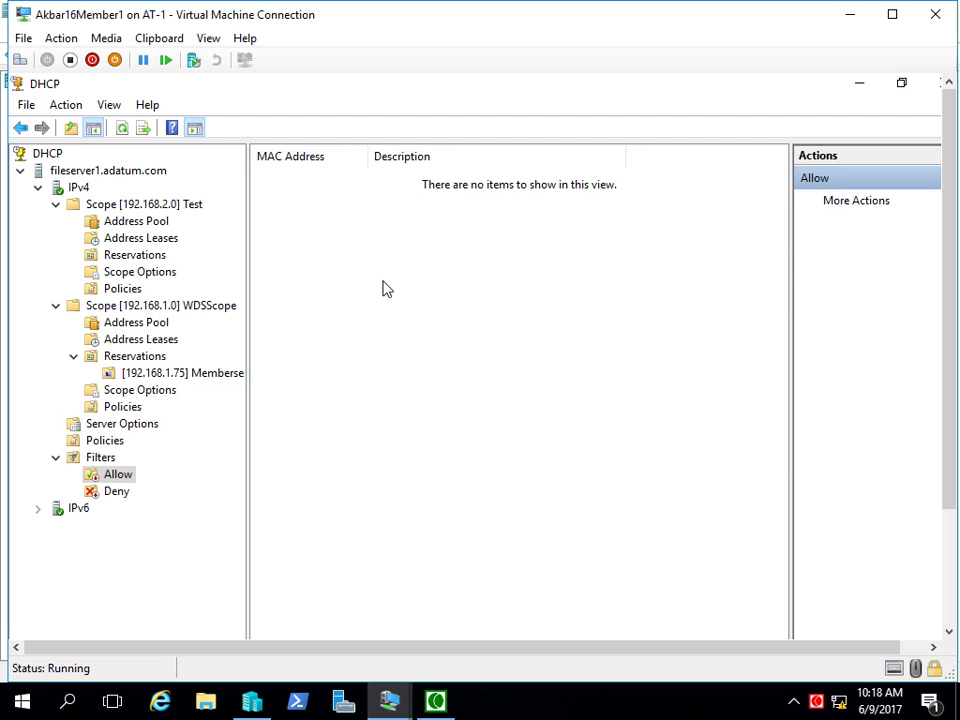
{"action": "left_click", "coordinate": [112, 491]}
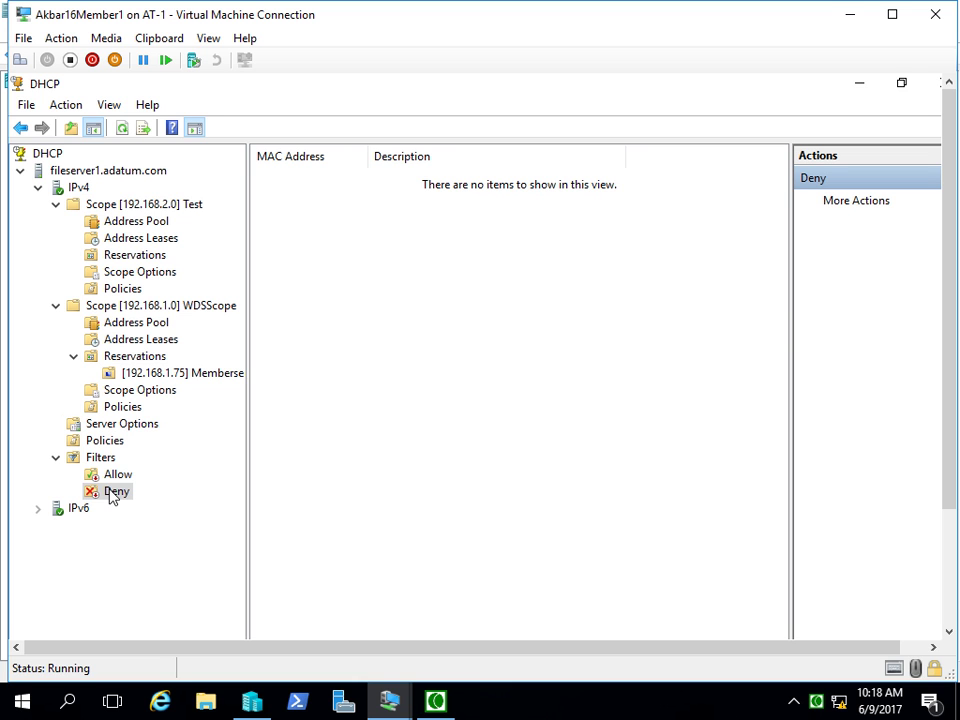
{"action": "right_click", "coordinate": [110, 496]}
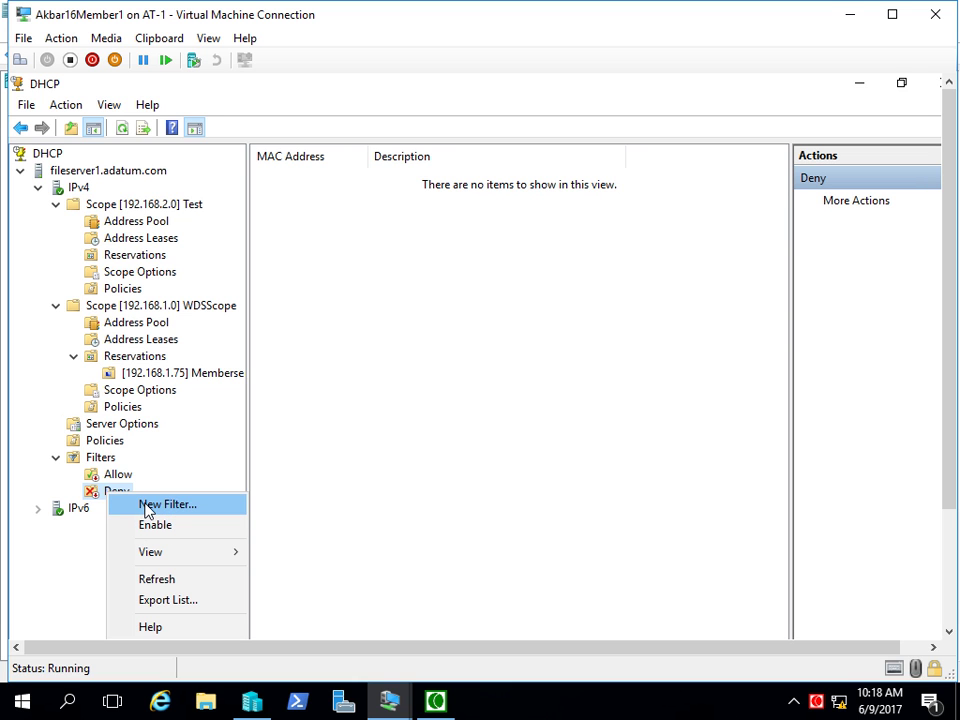
{"action": "left_click", "coordinate": [455, 445]}
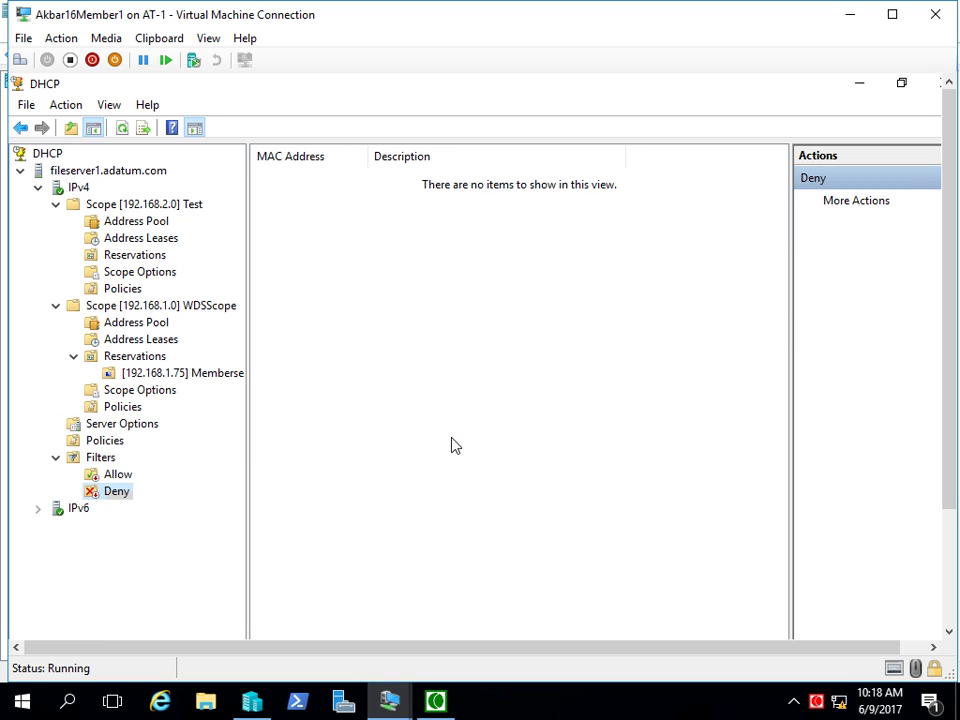
- View WDSScope's Address Pool and Address Leases, then bring up Add to Filter for 192.168.1.70
{"action": "left_click", "coordinate": [136, 323]}
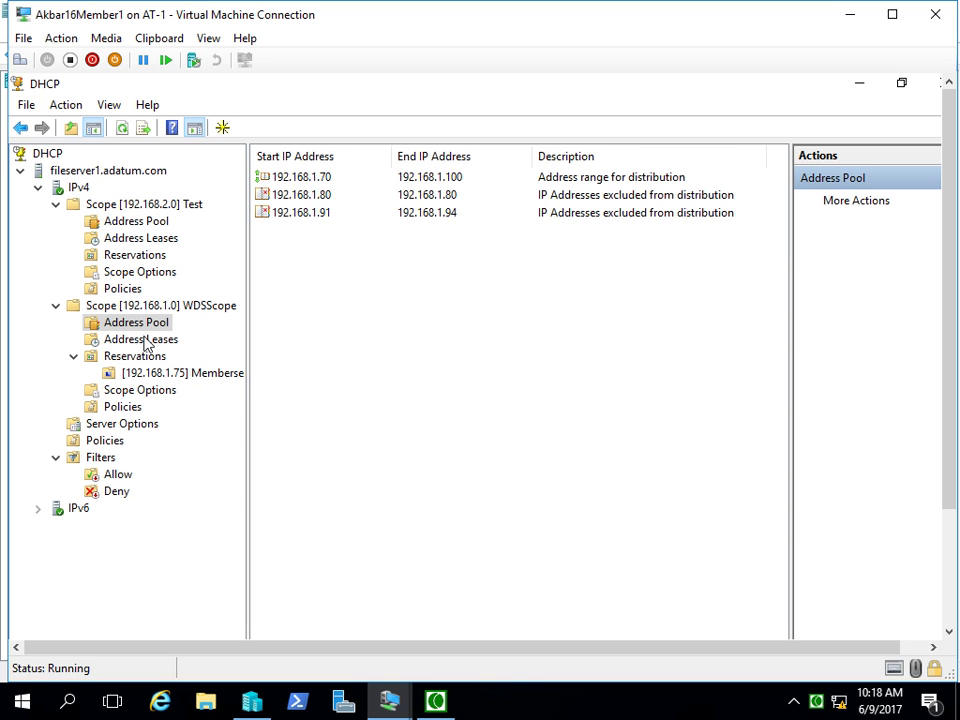
{"action": "left_click", "coordinate": [140, 339]}
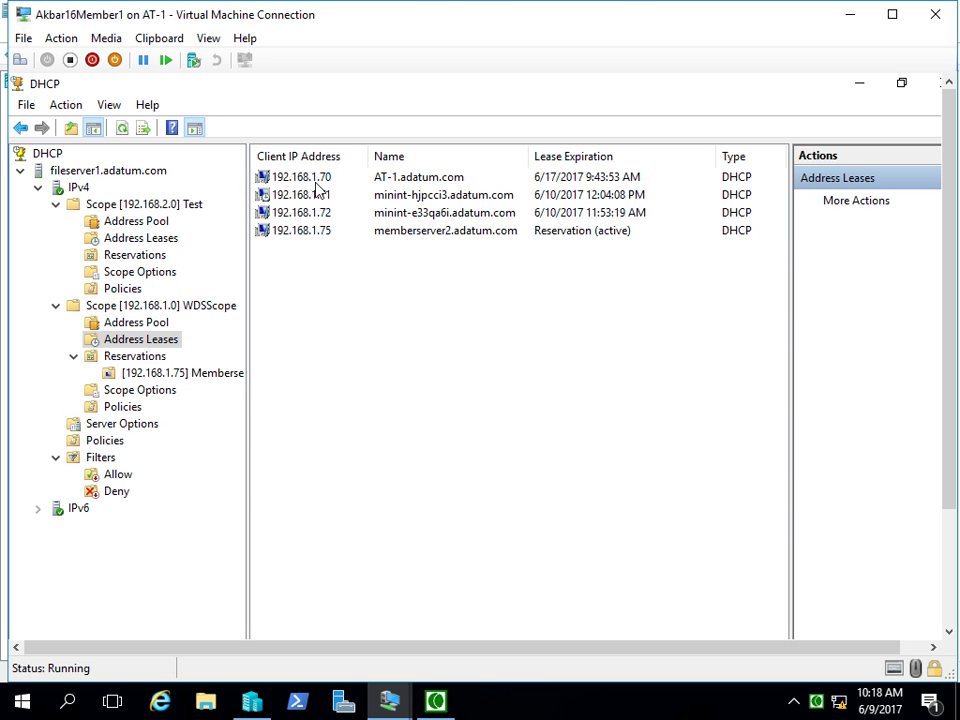
{"action": "right_click", "coordinate": [315, 181]}
{"action": "mouse_move", "coordinate": [409, 206]}
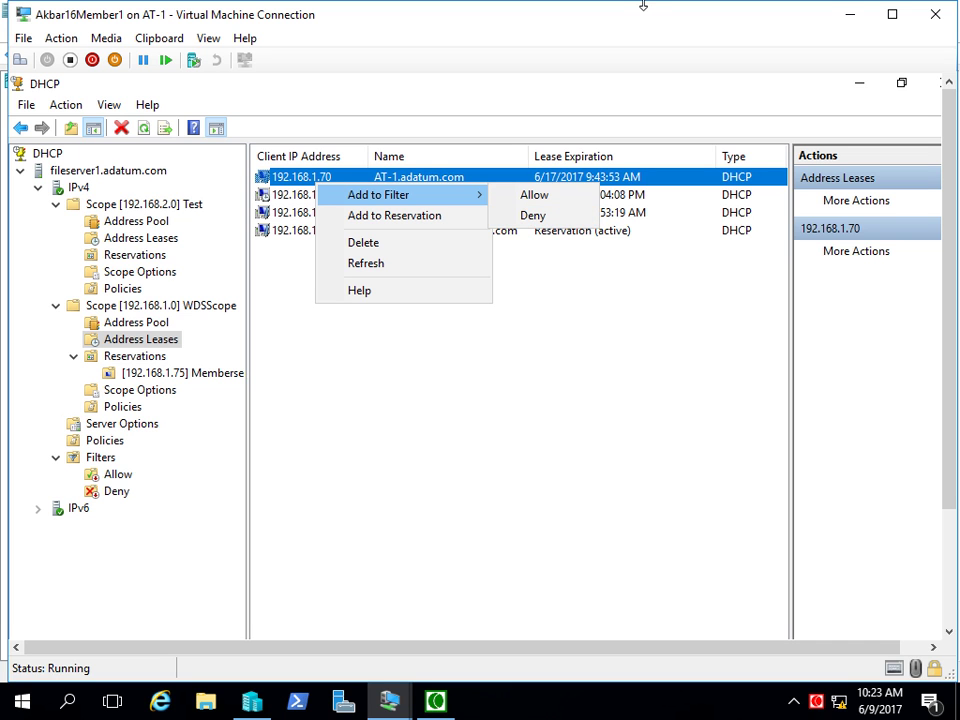
- Dismiss the Add to Filter menu and select the 192.168.1.70 lease in WDSScope
{"action": "left_click", "coordinate": [632, 321]}
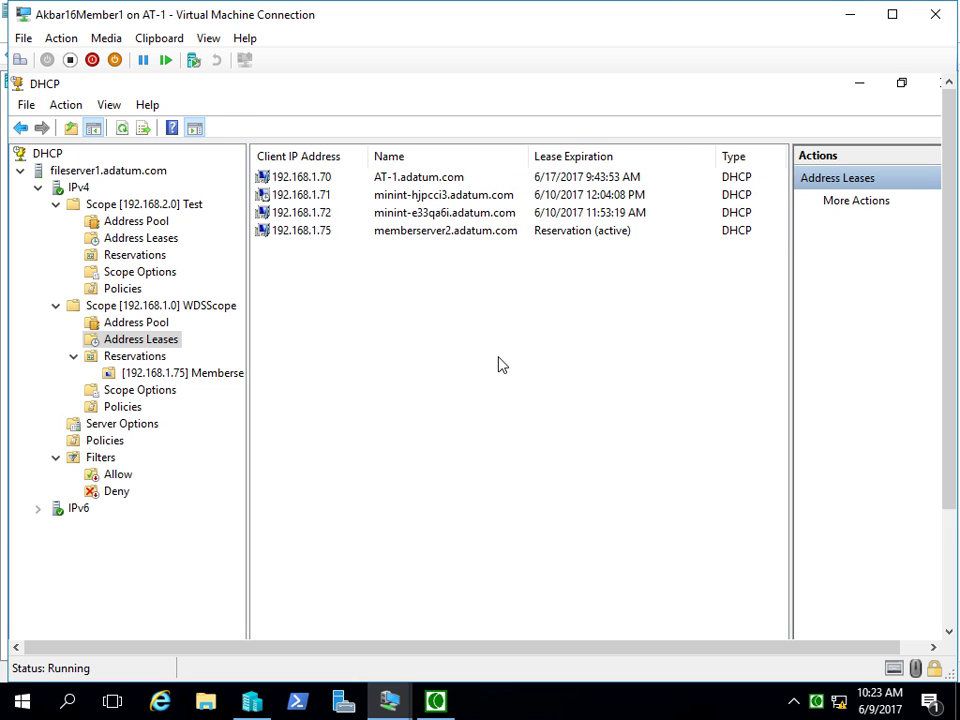
{"action": "left_click", "coordinate": [388, 184]}
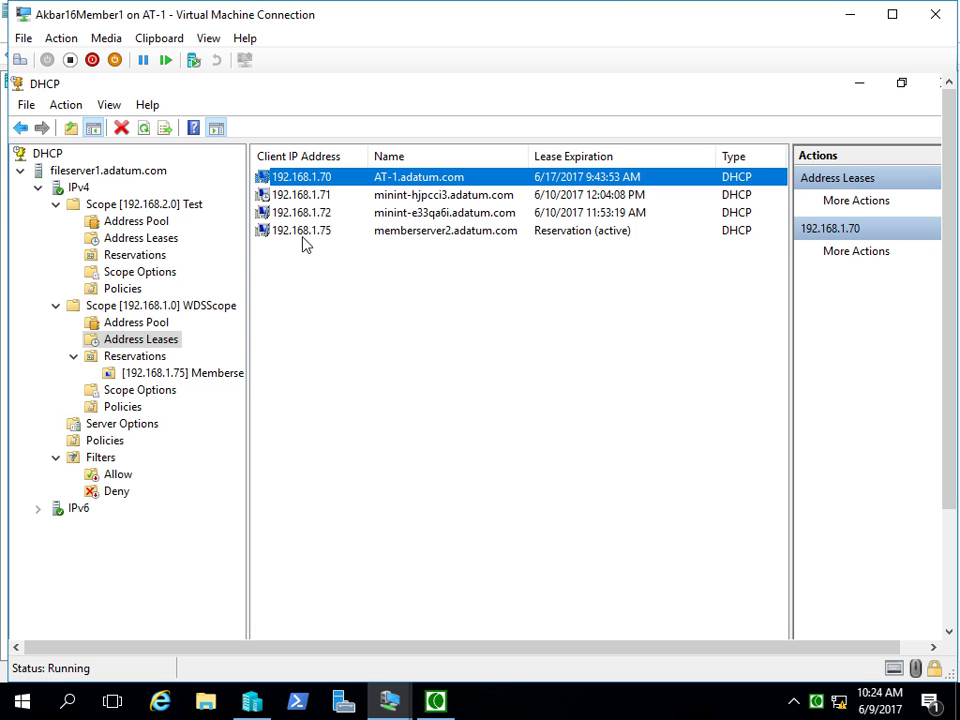
- Start the New Superscope wizard from IPv4 and name the superscope super1
{"action": "left_click", "coordinate": [150, 307]}
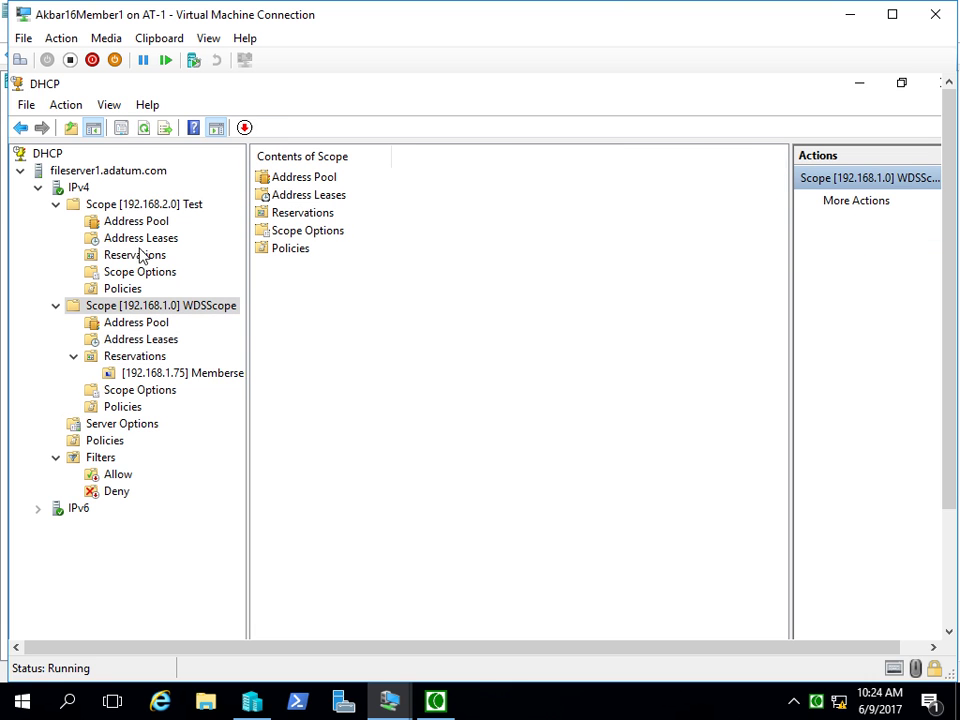
{"action": "left_click", "coordinate": [130, 205]}
{"action": "right_click", "coordinate": [80, 189]}
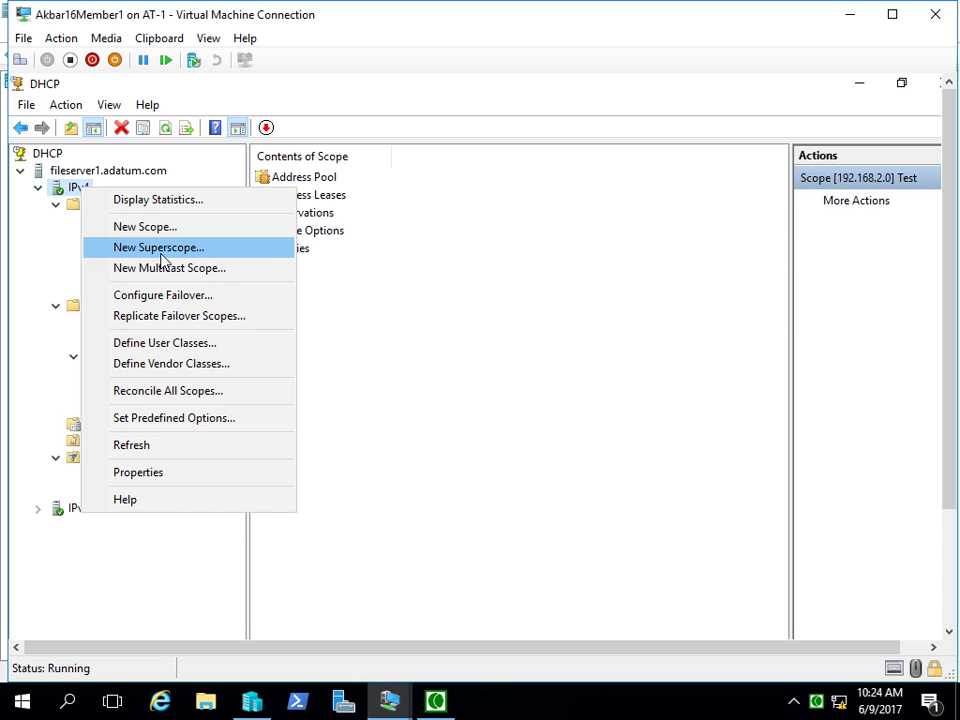
{"action": "left_click", "coordinate": [160, 260]}
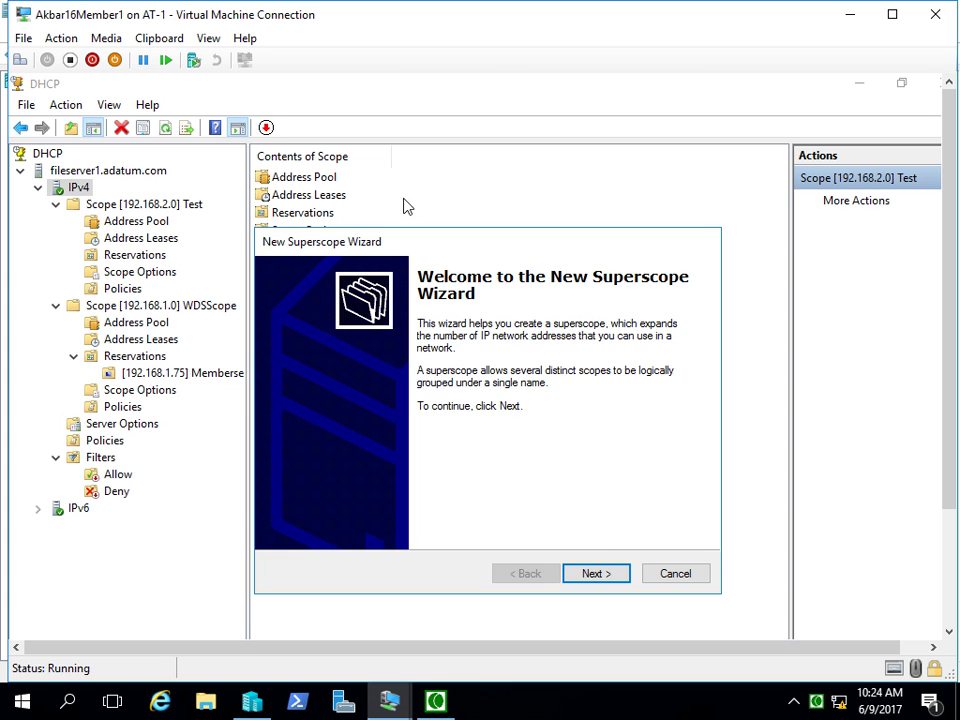
{"action": "left_click", "coordinate": [597, 574]}
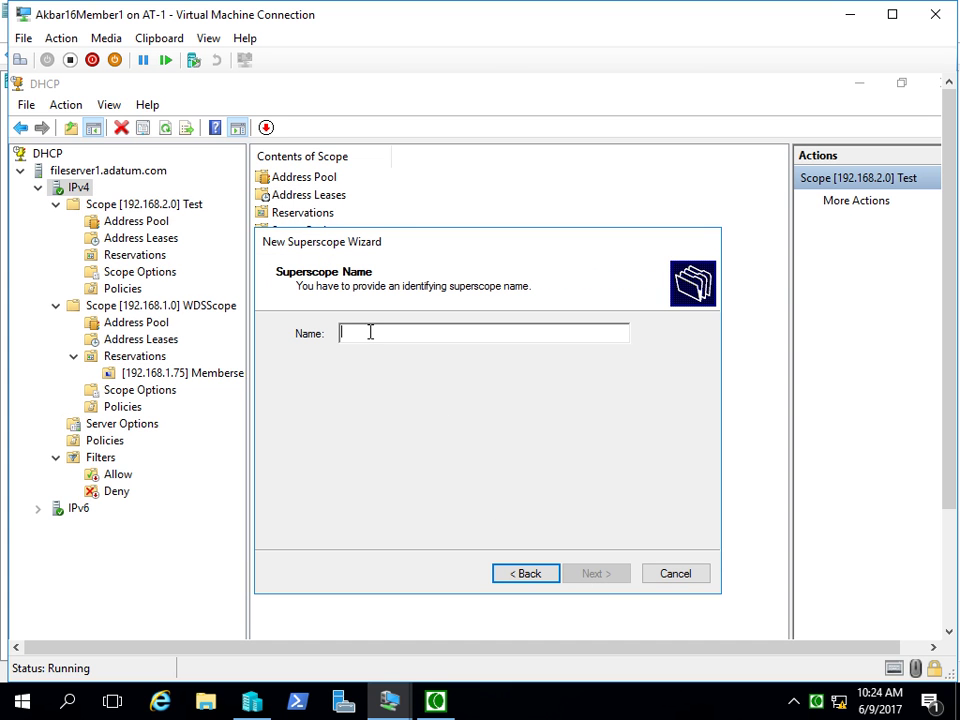
{"action": "type", "text": "super1"}
{"action": "left_click", "coordinate": [594, 574]}
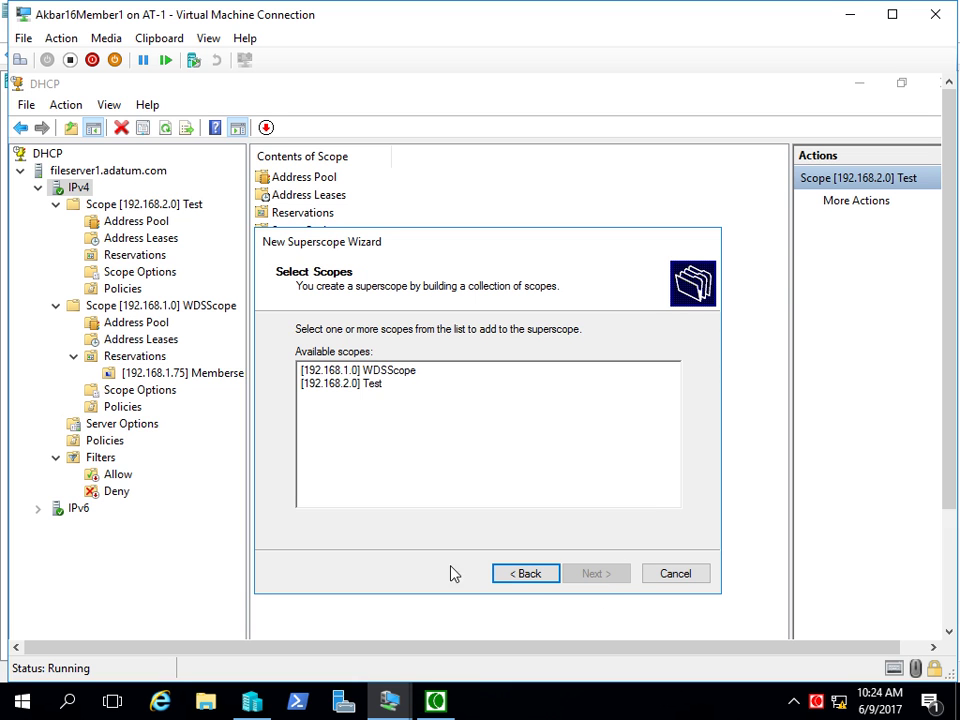
- Include both the 192.168.1.0 WDSScope and 192.168.2.0 Test scopes, finish, and expand super1
{"action": "left_click", "coordinate": [372, 386]}
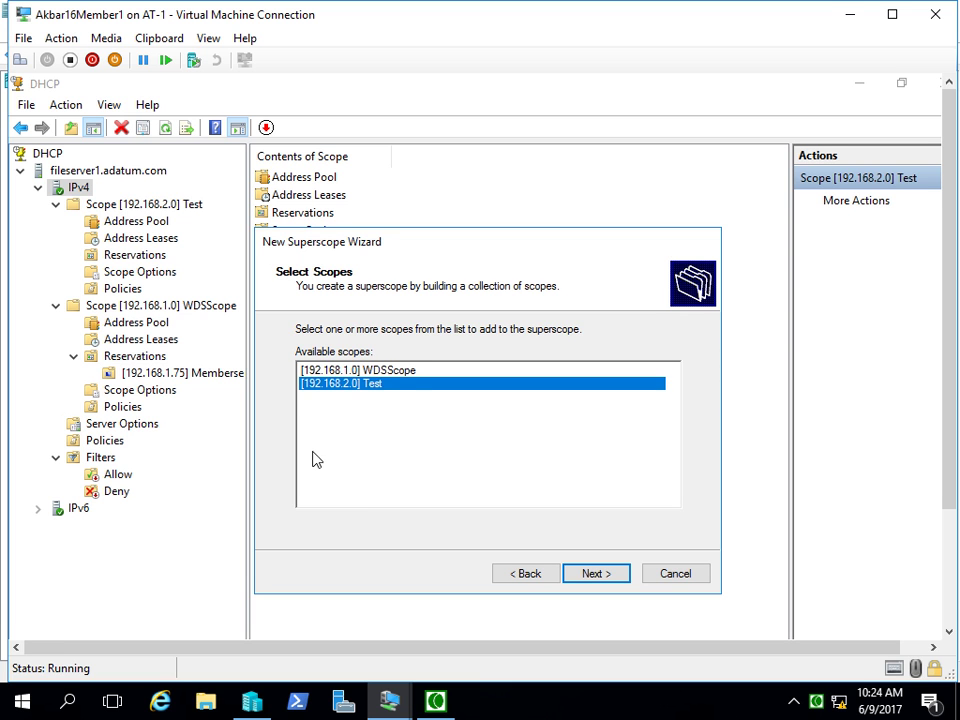
{"action": "left_click", "coordinate": [343, 371]}
{"action": "left_click", "coordinate": [333, 386]}
{"action": "left_click", "coordinate": [590, 578]}
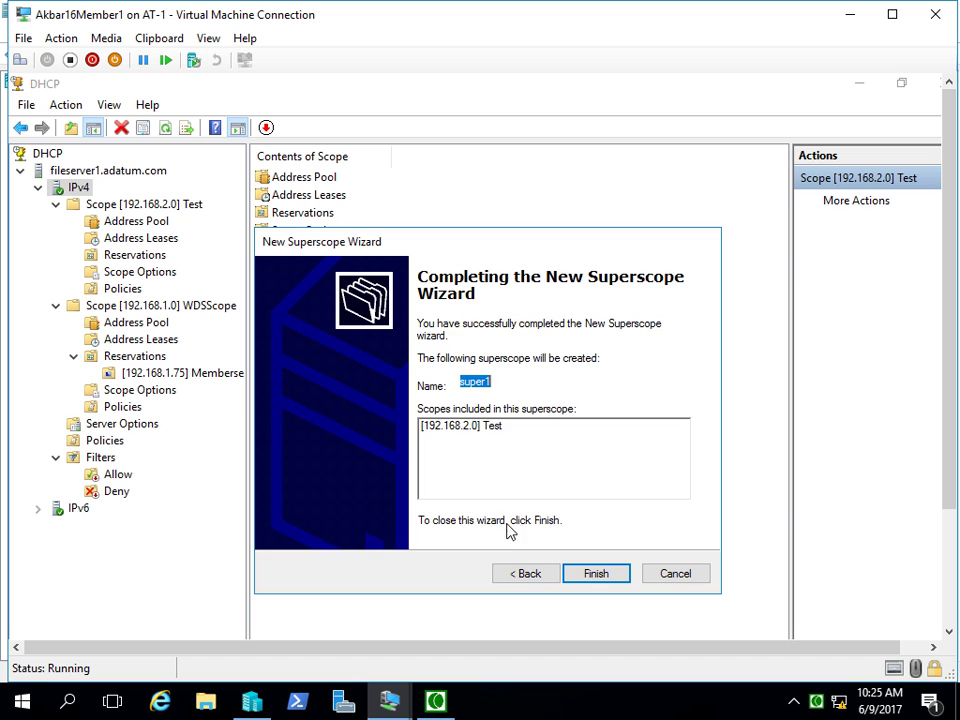
{"action": "left_click", "coordinate": [512, 574]}
{"action": "left_click", "coordinate": [364, 371]}
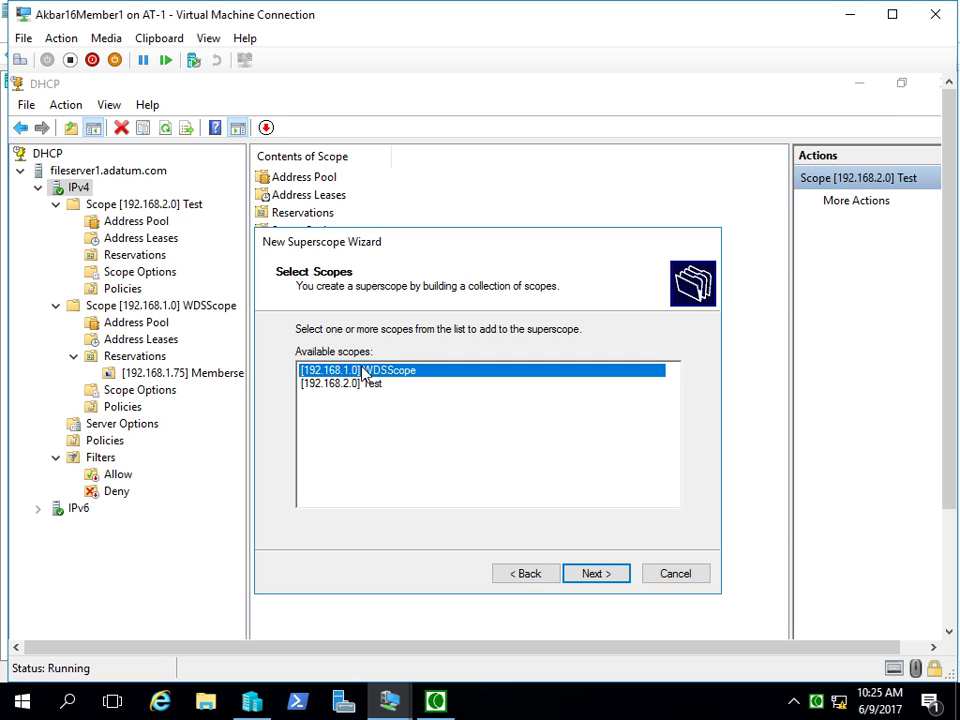
{"action": "left_click", "coordinate": [360, 386], "text": "ctrl"}
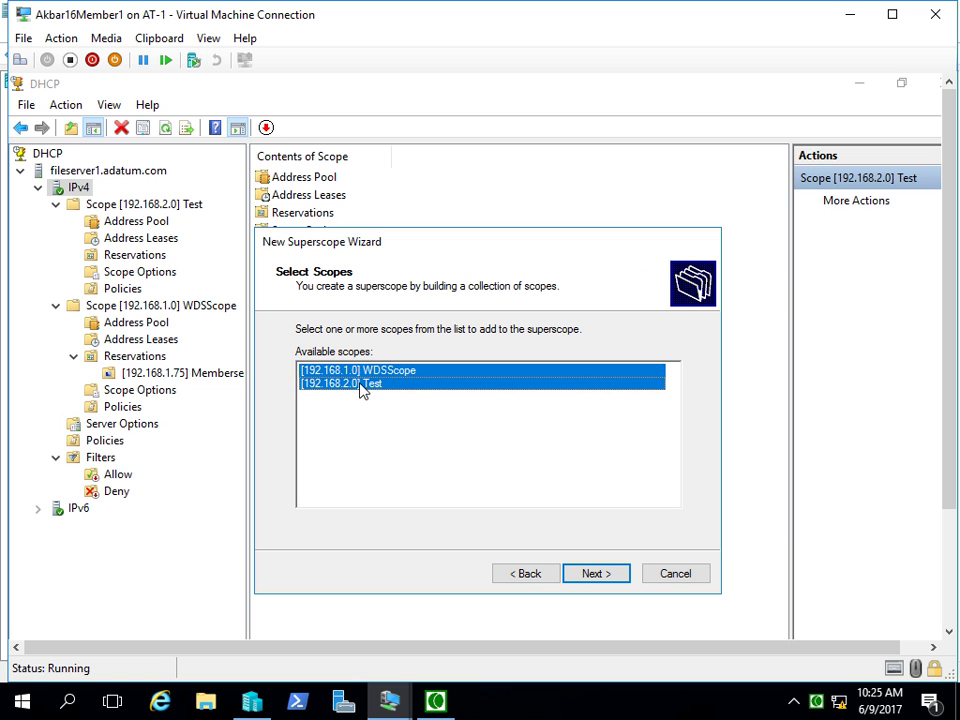
{"action": "left_click", "coordinate": [603, 577]}
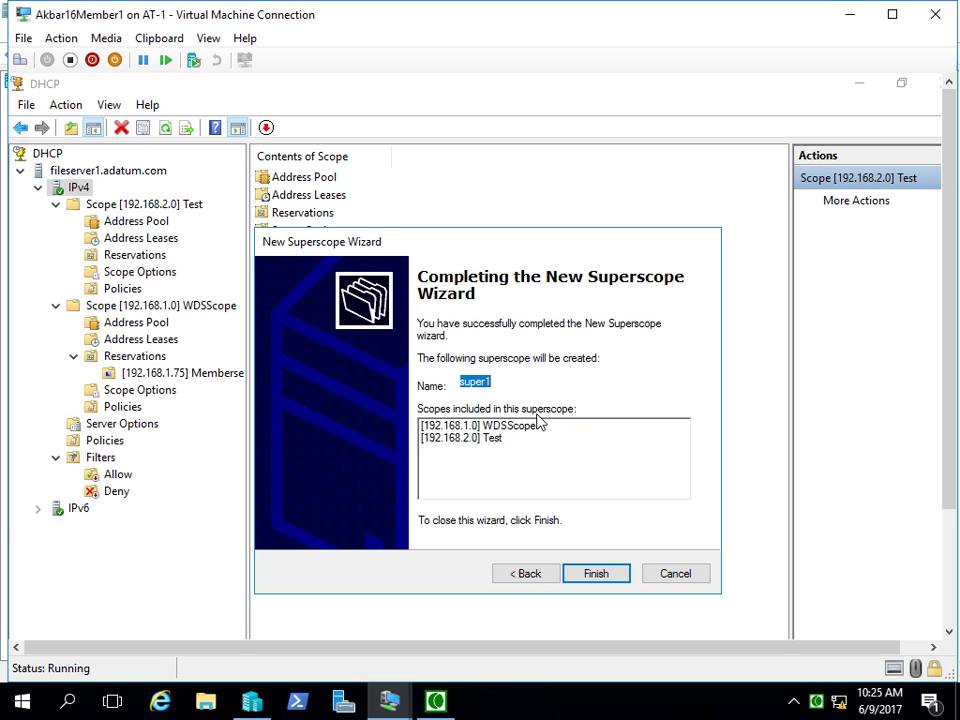
{"action": "left_click", "coordinate": [593, 577]}
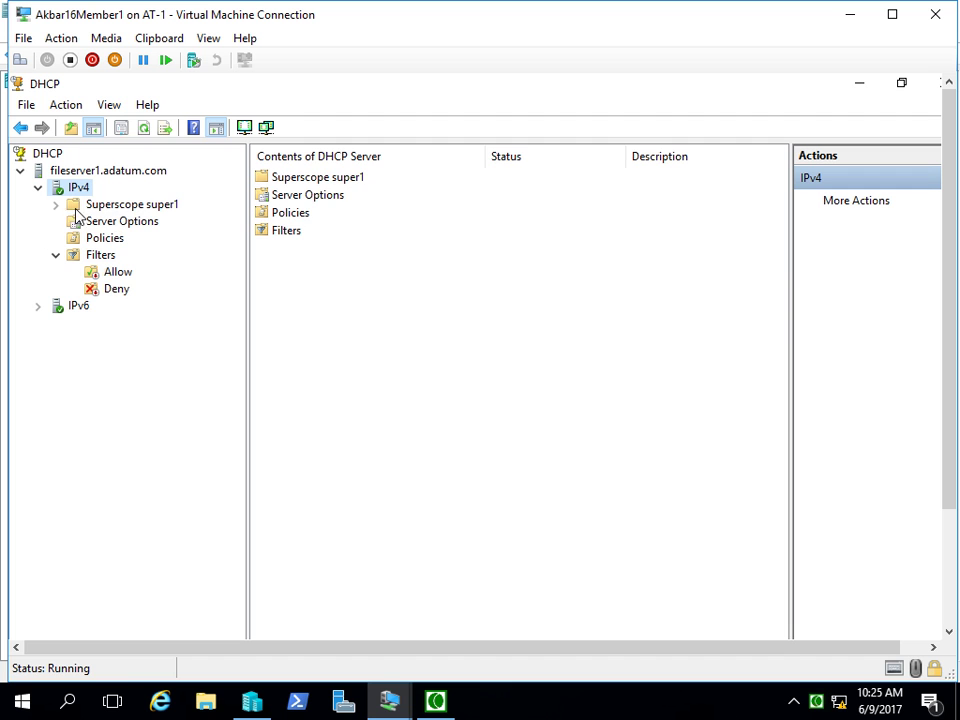
{"action": "double_click", "coordinate": [130, 206]}
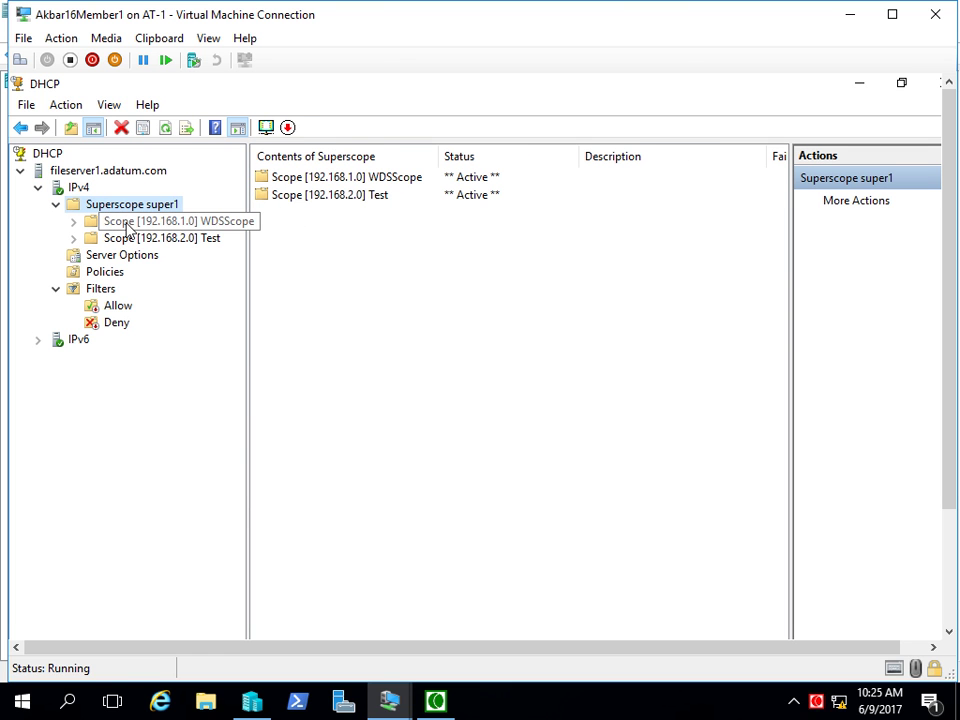
- Delete superscope super1 and confirm, leaving the fileserver1 server's menu unused
{"action": "right_click", "coordinate": [126, 207]}
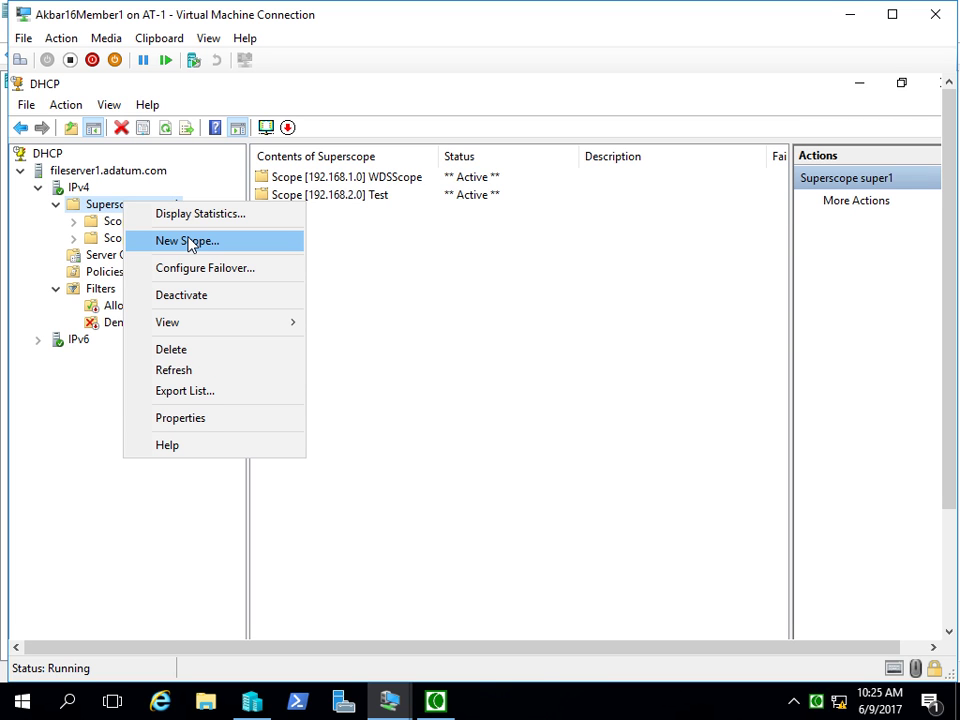
{"action": "key", "text": "Escape"}
{"action": "right_click", "coordinate": [138, 212]}
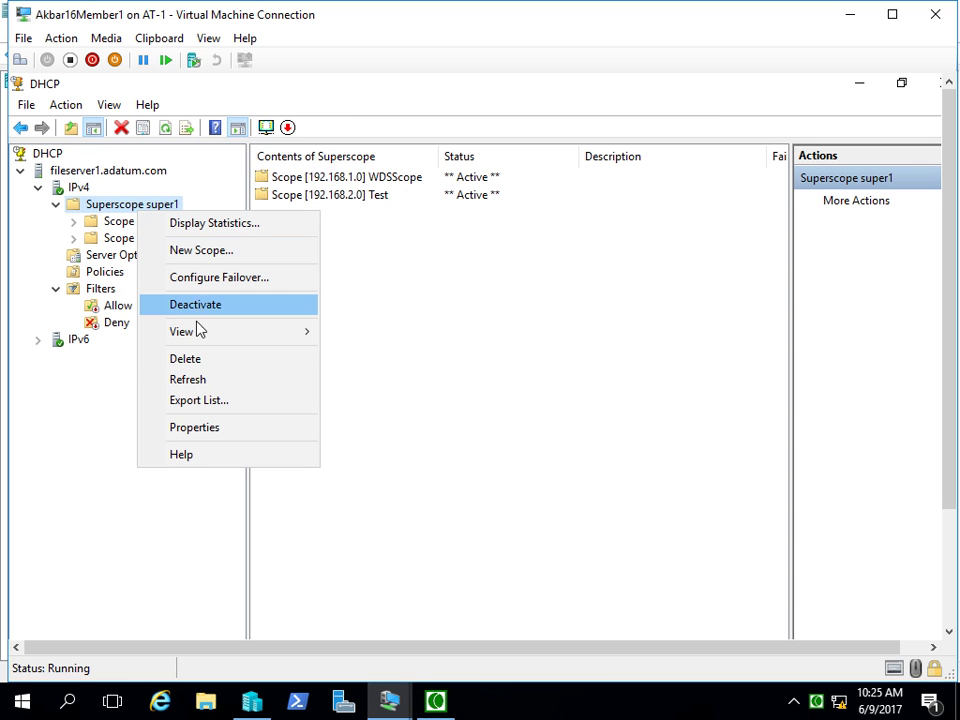
{"action": "left_click", "coordinate": [199, 360]}
{"action": "key", "text": "Return"}
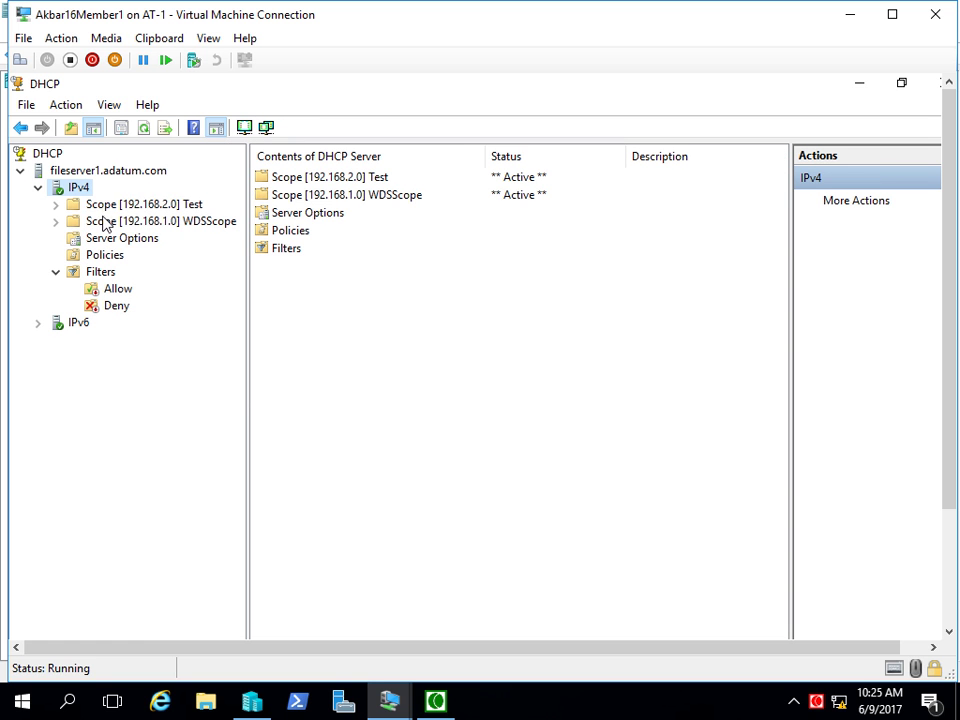
{"action": "right_click", "coordinate": [72, 175]}
{"action": "key", "text": "Escape"}
{"action": "right_click", "coordinate": [67, 186]}
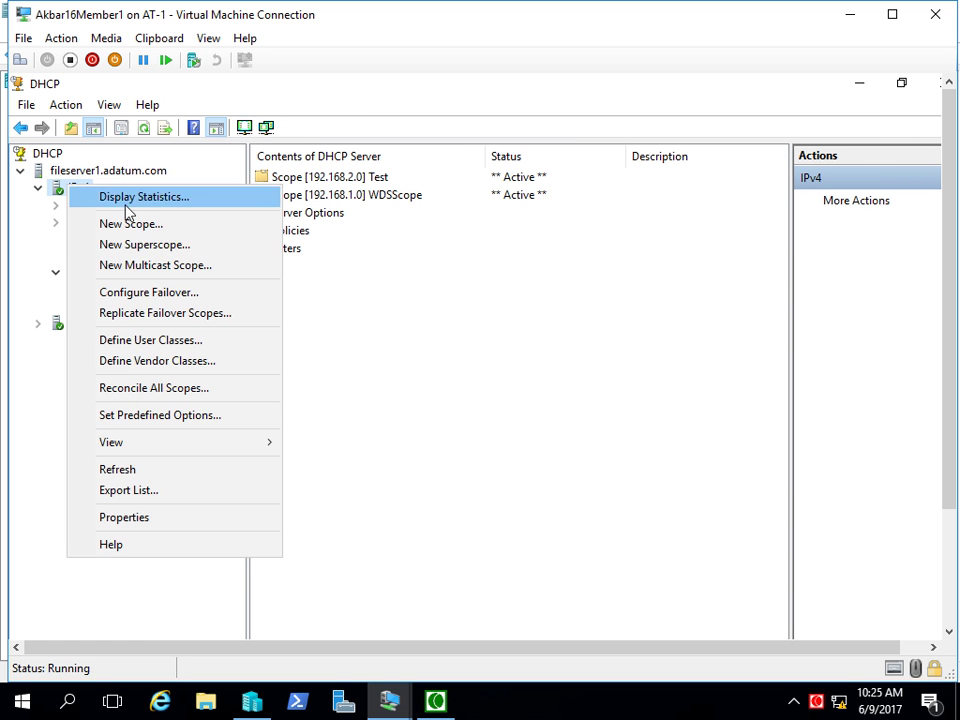
{"action": "left_click", "coordinate": [155, 265]}
{"action": "left_click", "coordinate": [596, 573]}
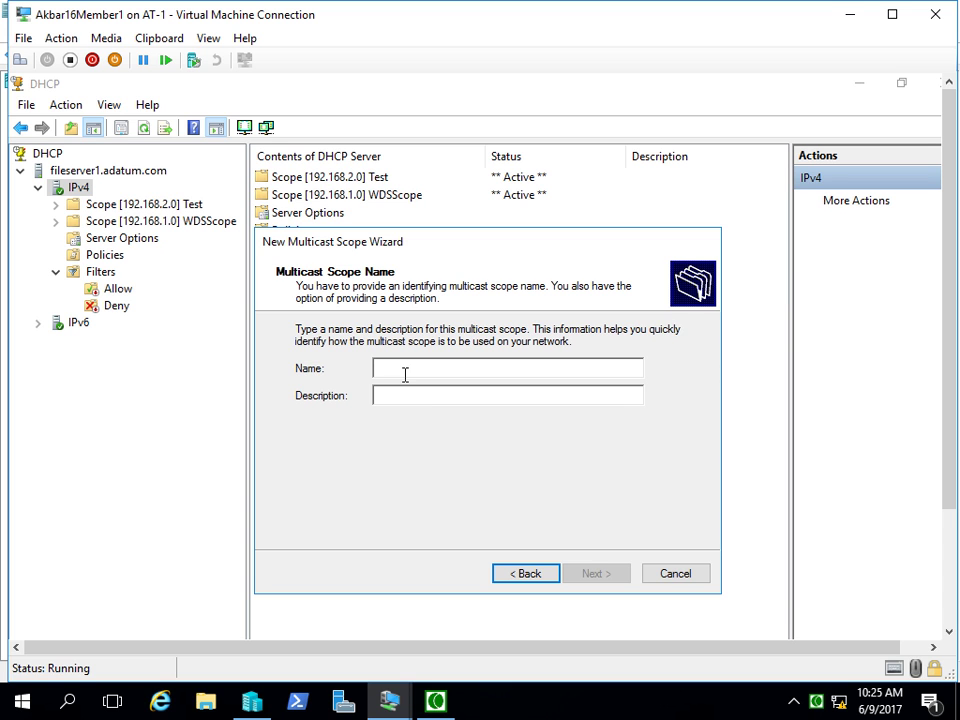
{"action": "type", "text": "m1"}
{"action": "left_click", "coordinate": [601, 577]}
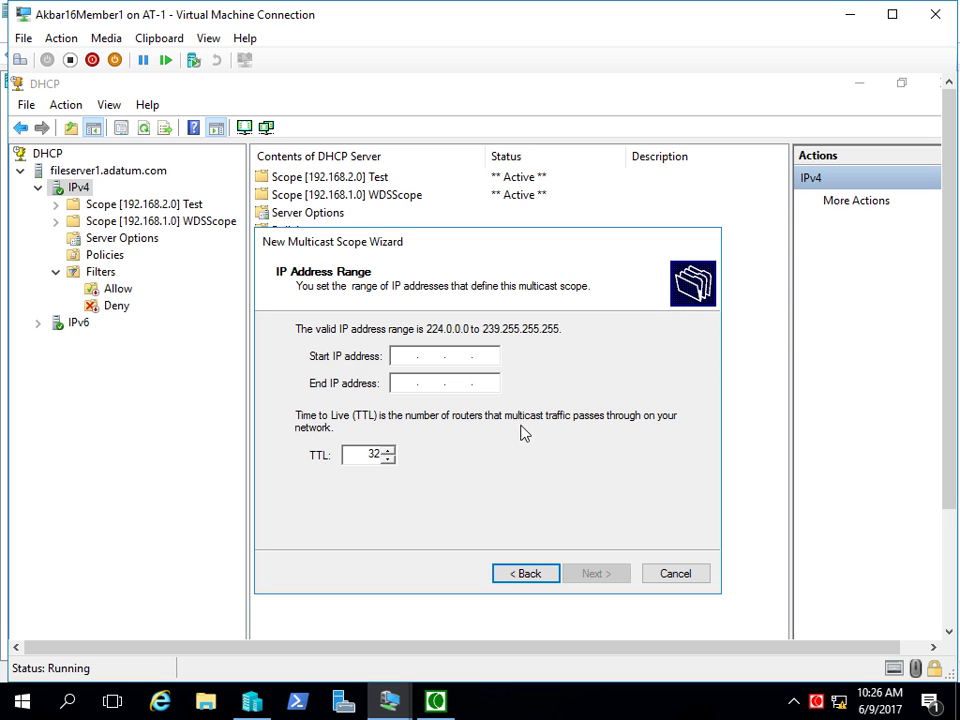
{"action": "left_click", "coordinate": [664, 575]}
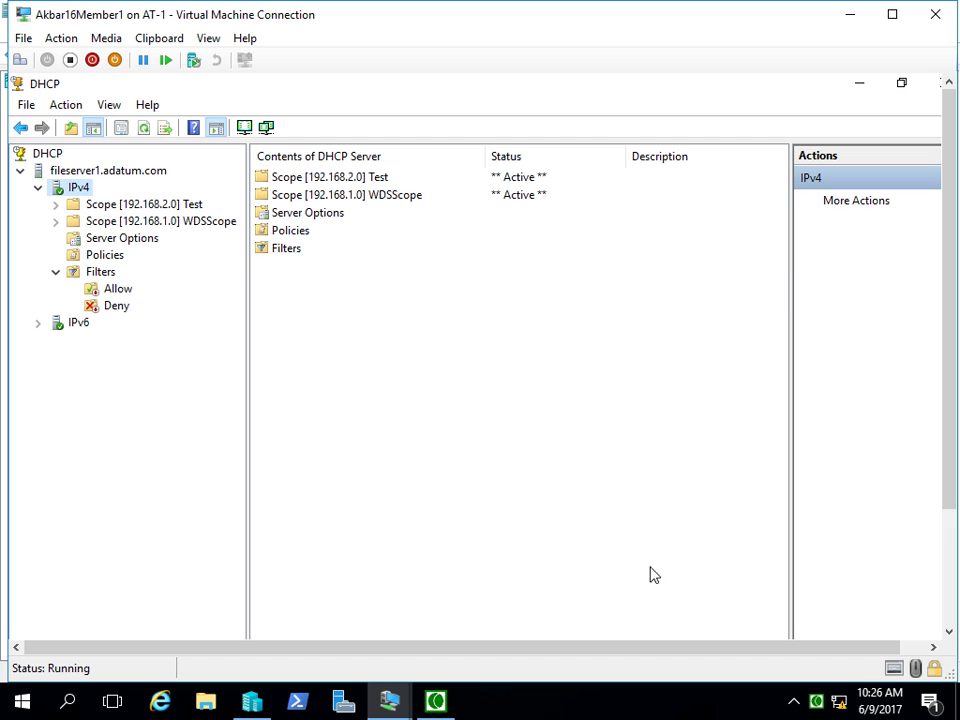
- Switch to the AkbarDC16 virtual machine and put it in full screen mode
{"action": "right_click", "coordinate": [78, 190]}
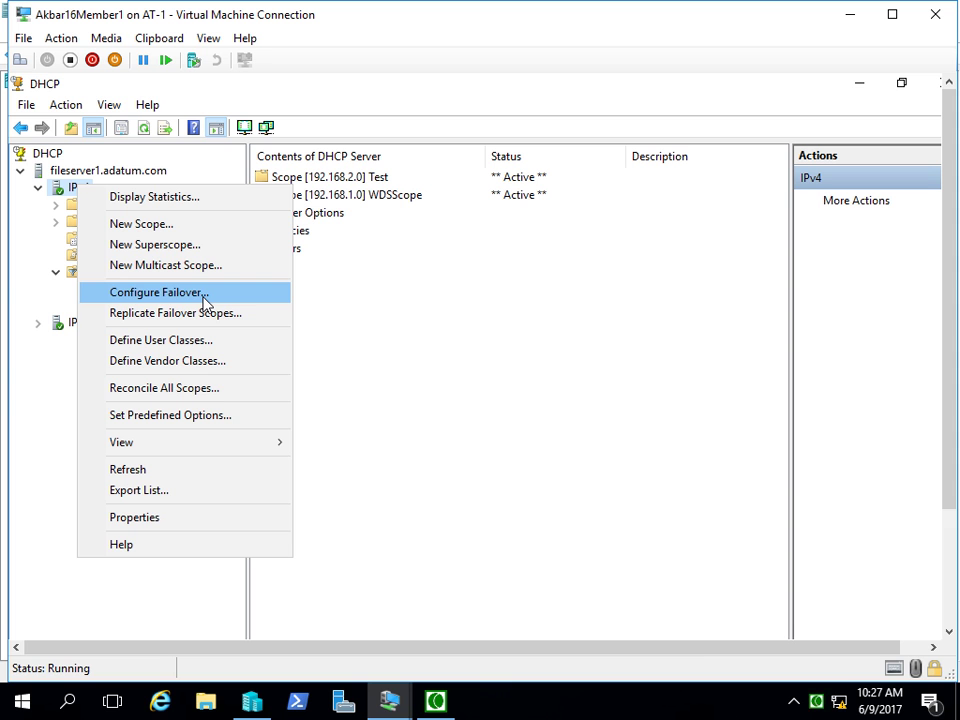
{"action": "mouse_move", "coordinate": [392, 703]}
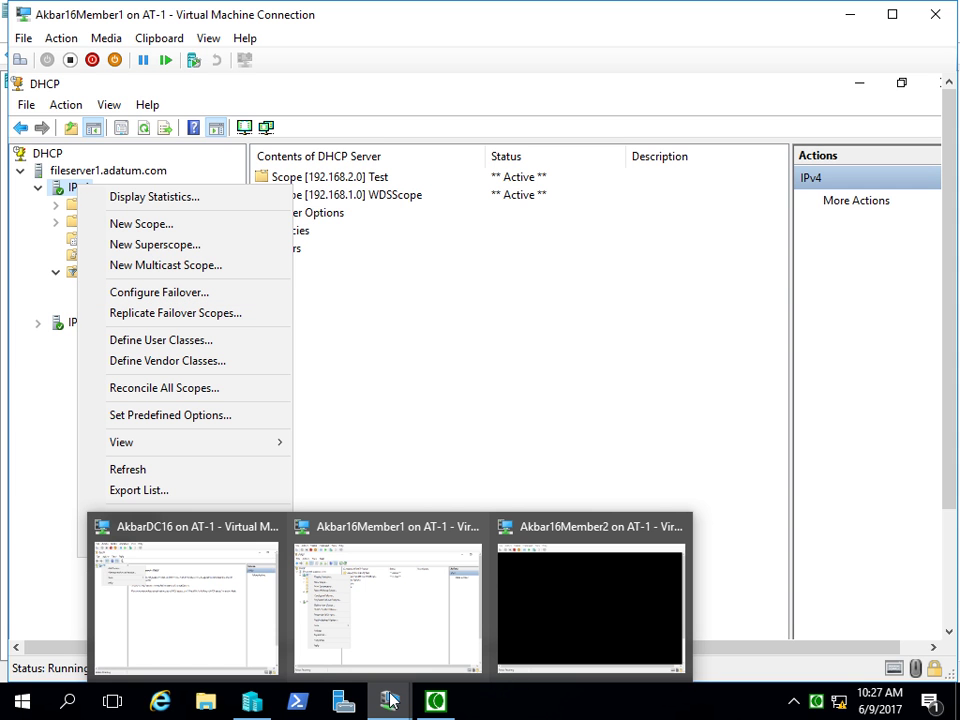
{"action": "left_click", "coordinate": [206, 652]}
{"action": "left_click", "coordinate": [209, 44]}
{"action": "left_click", "coordinate": [232, 58]}
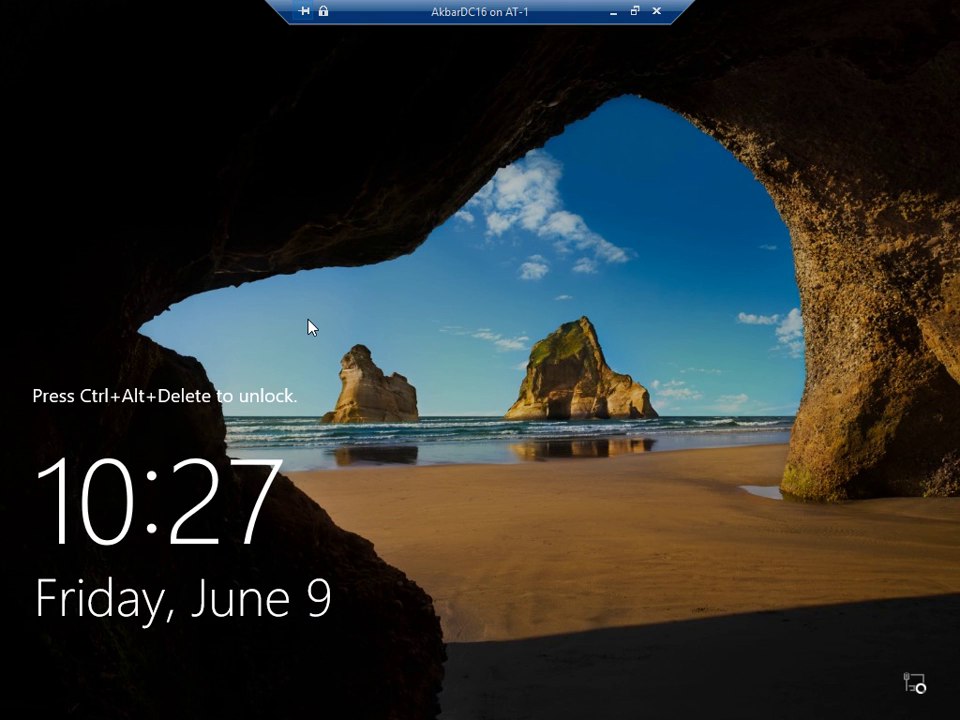
- Sign in to AkbarDC16 with the account password and bring up Server Manager
{"action": "key", "text": "ctrl+alt+End"}
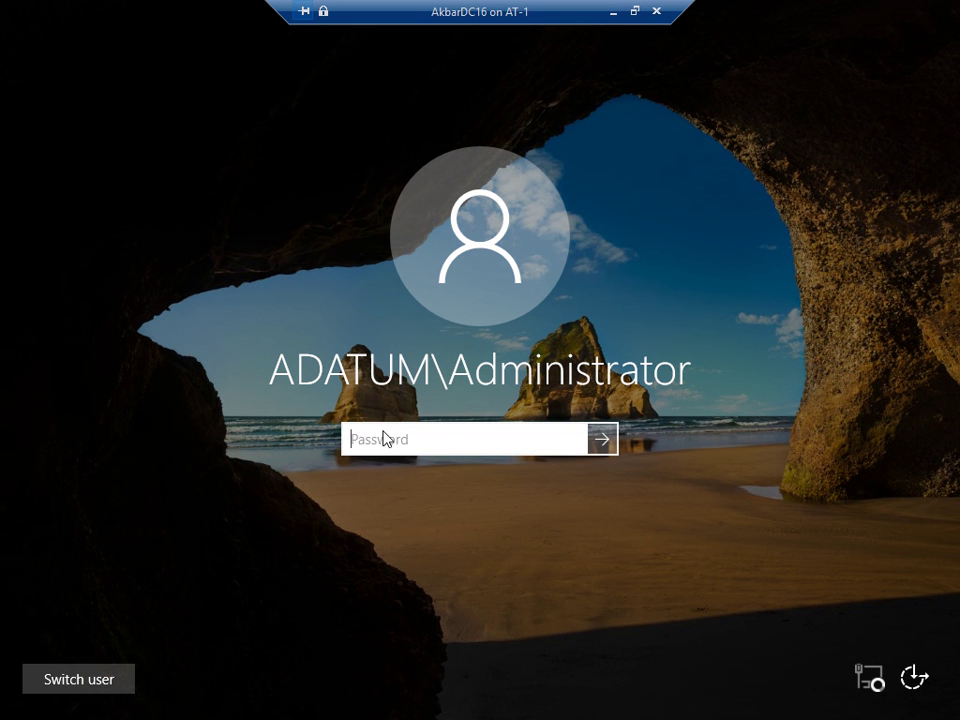
{"action": "type", "text": "Pa55w.rd"}
{"action": "key", "text": "Return"}
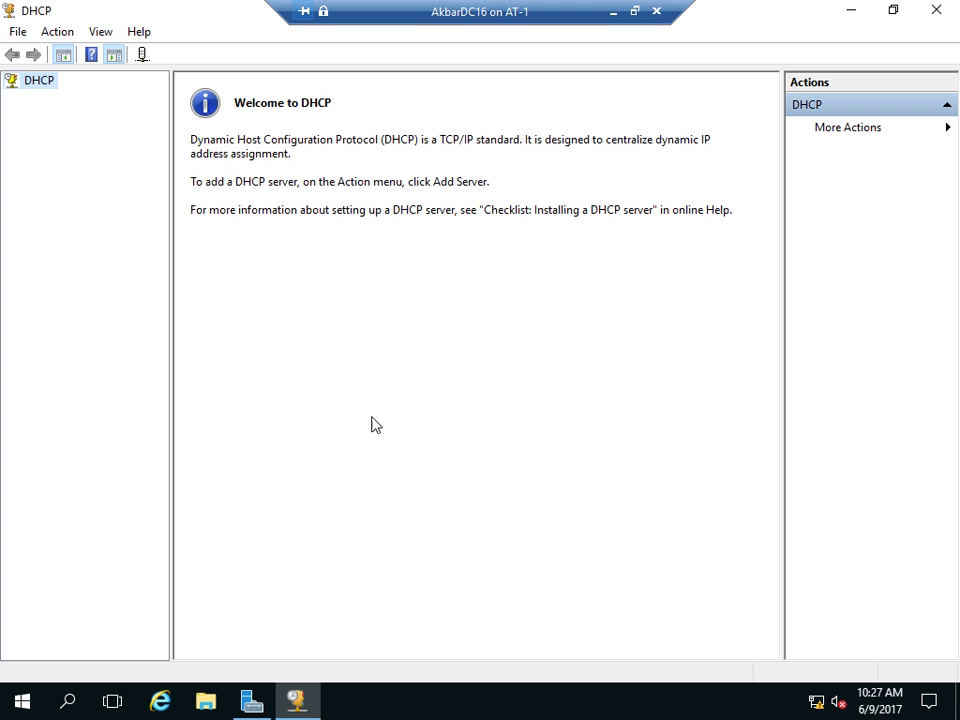
{"action": "left_click", "coordinate": [250, 704]}
- Install the DHCP Server role on guiserver.adatum.com through Add Roles and Features
{"action": "left_click", "coordinate": [772, 56]}
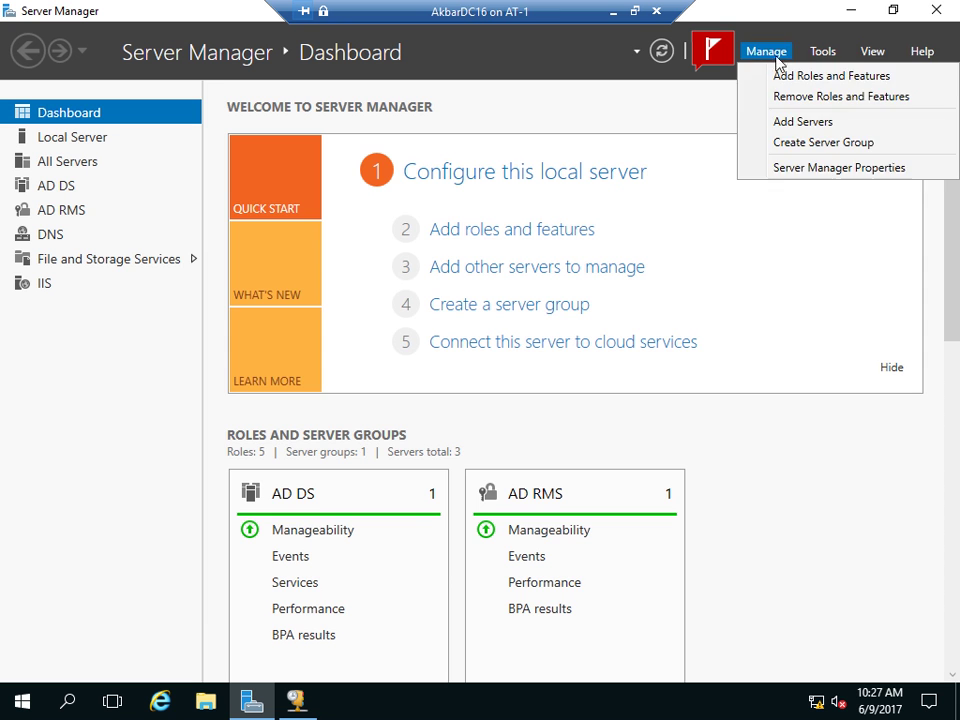
{"action": "left_click", "coordinate": [786, 77]}
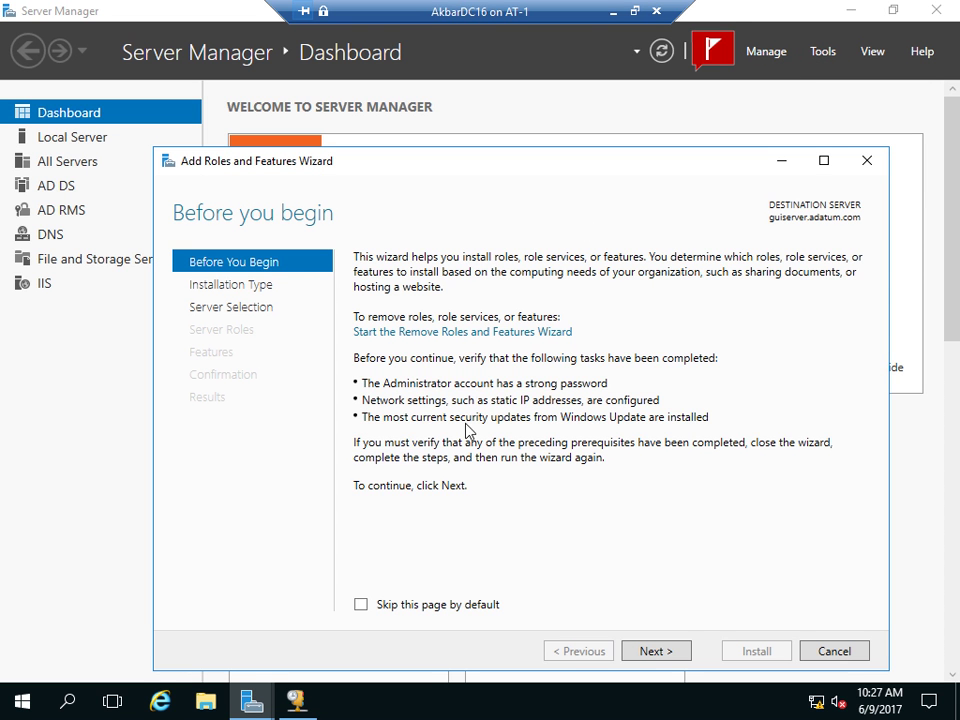
{"action": "left_click", "coordinate": [643, 652]}
{"action": "left_click", "coordinate": [641, 652]}
{"action": "left_click", "coordinate": [641, 652]}
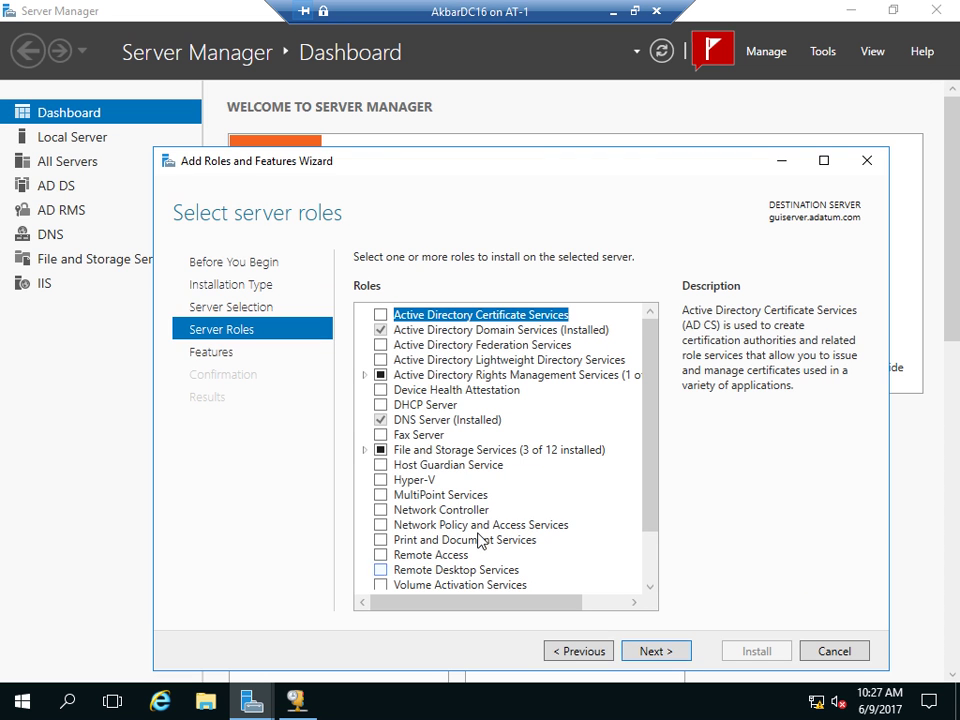
{"action": "left_click", "coordinate": [380, 405]}
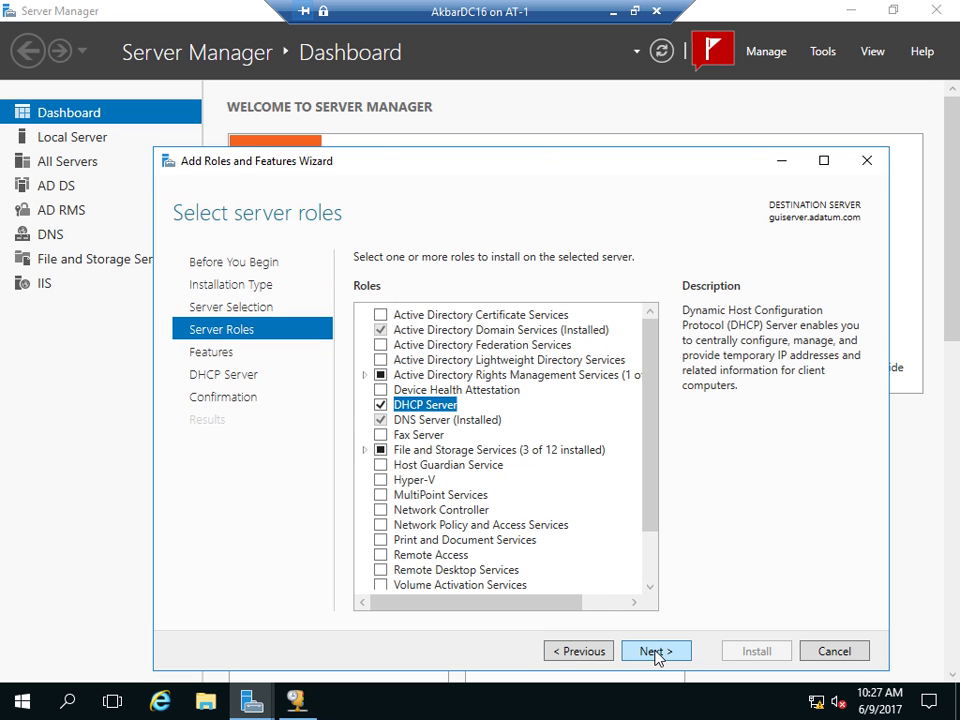
{"action": "left_click", "coordinate": [656, 655]}
{"action": "left_click", "coordinate": [656, 655]}
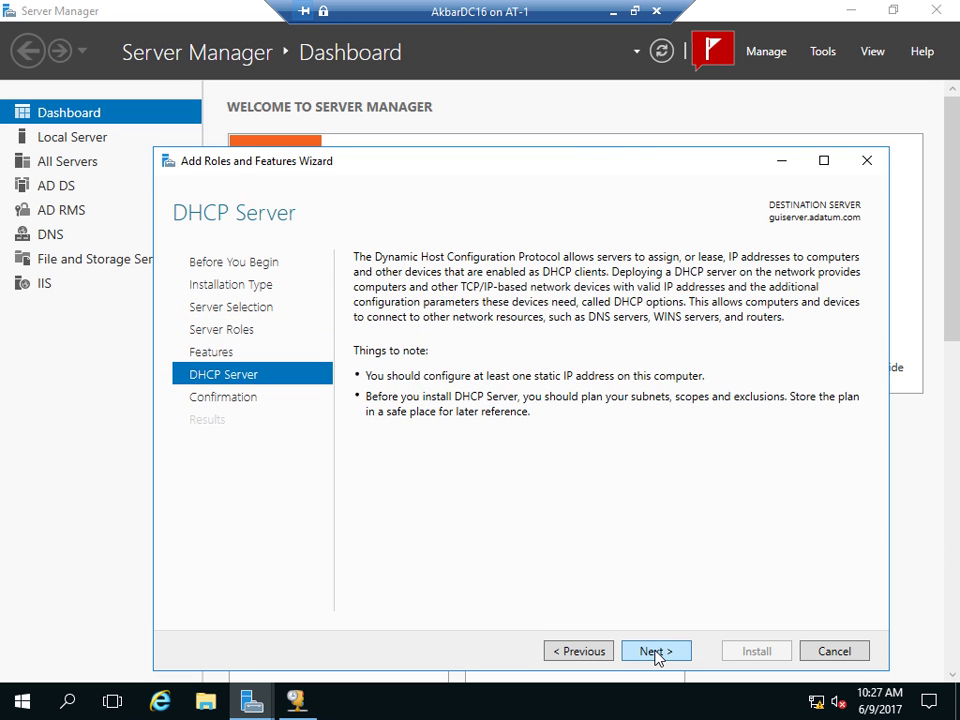
{"action": "left_click", "coordinate": [655, 655]}
{"action": "left_click", "coordinate": [742, 648]}
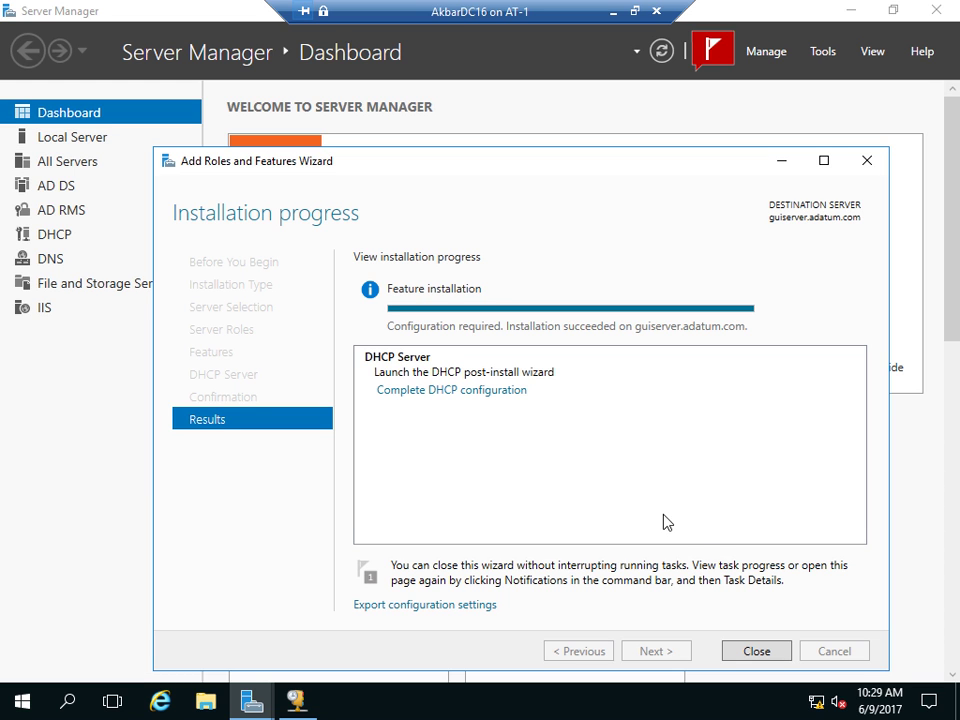
{"action": "left_click", "coordinate": [499, 391]}
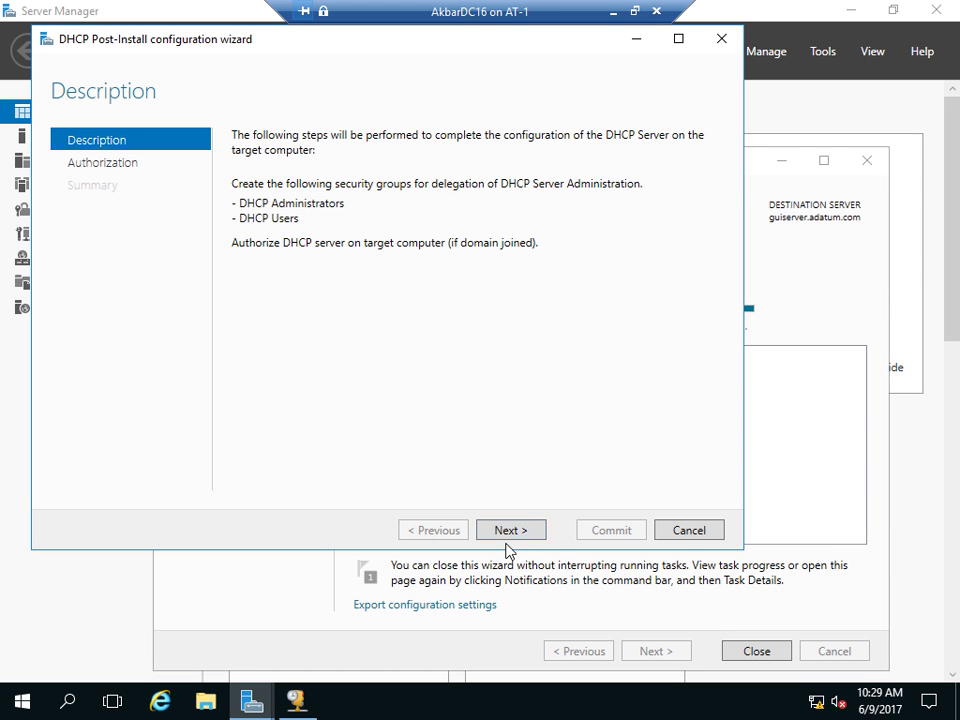
- Commit the DHCP post-install configuration, creating security groups and authorizing the server
{"action": "left_click", "coordinate": [508, 536]}
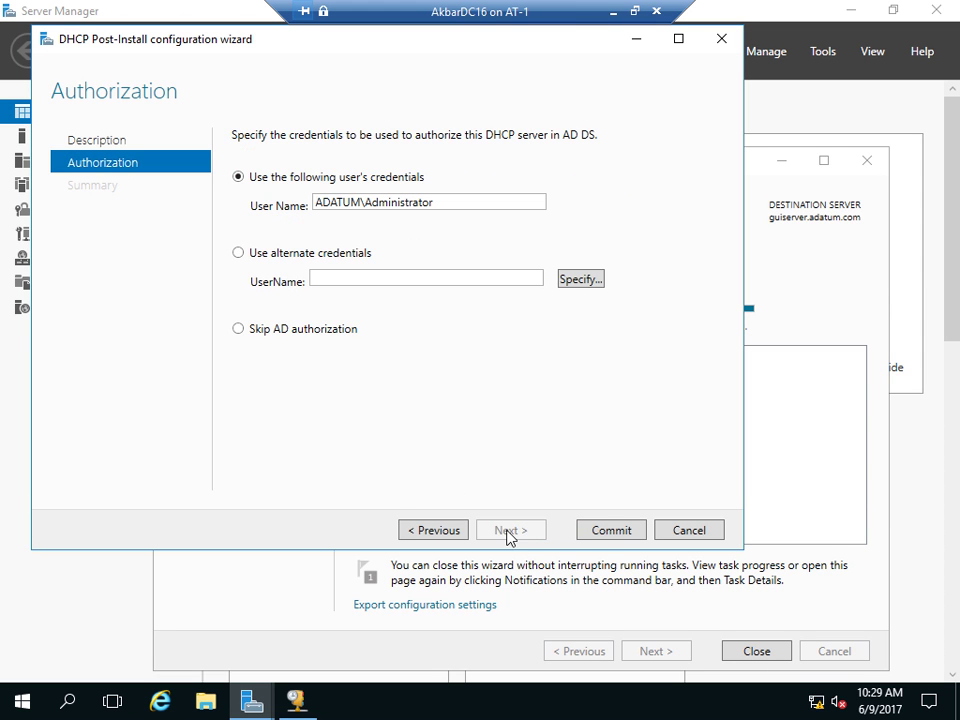
{"action": "left_click", "coordinate": [604, 531]}
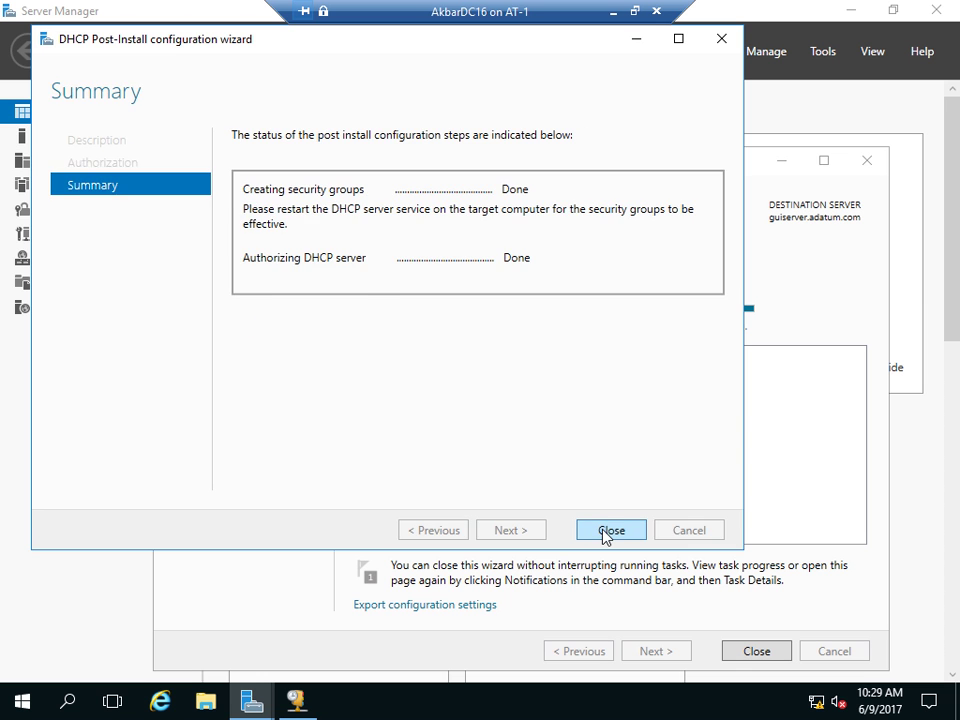
{"action": "left_click", "coordinate": [607, 531]}
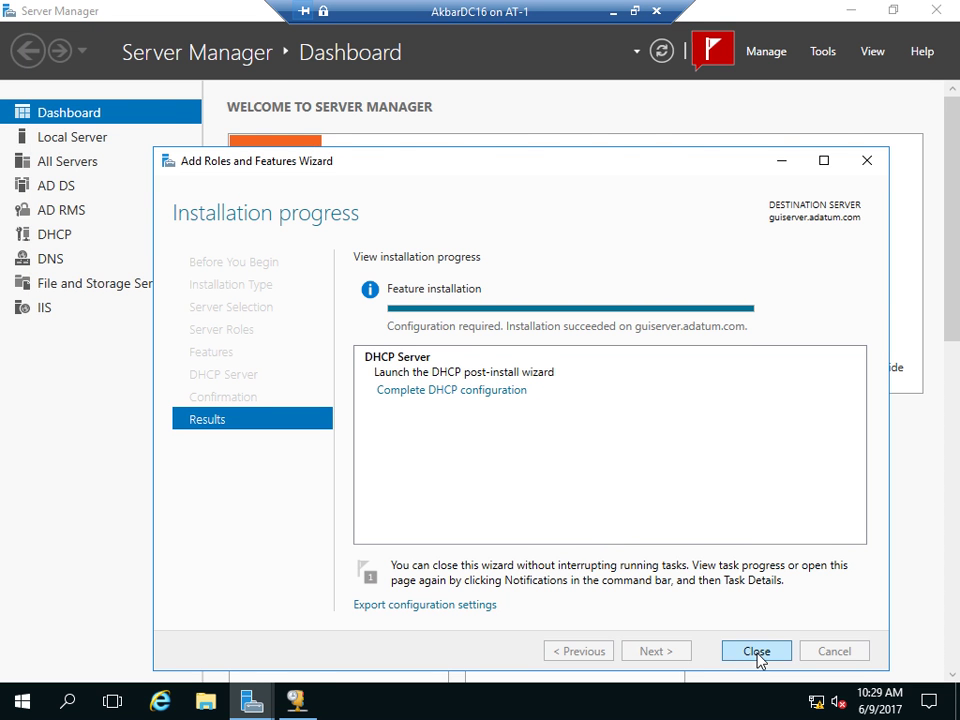
{"action": "left_click", "coordinate": [757, 651]}
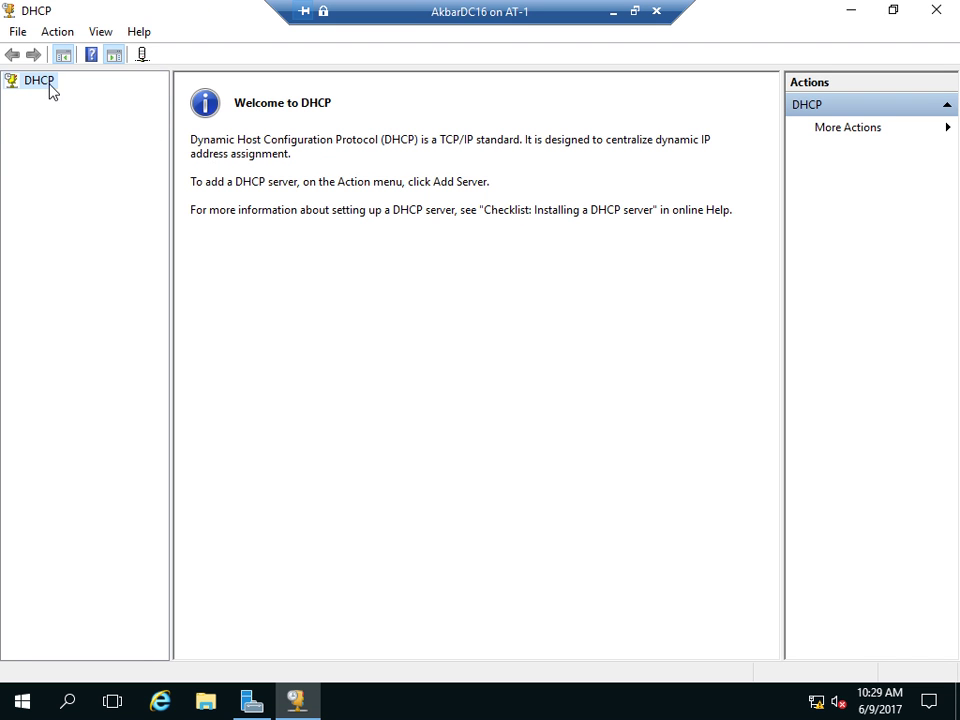
- Check the DHCP console's Action menu, then close the console on guiserver
{"action": "left_click", "coordinate": [98, 32]}
{"action": "mouse_move", "coordinate": [64, 35]}
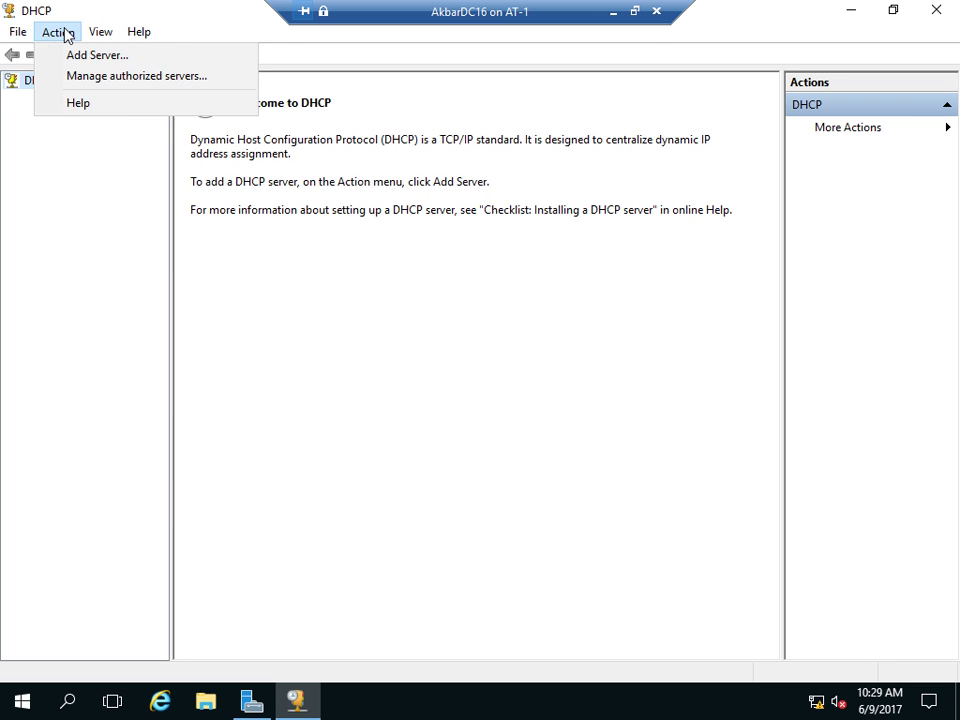
{"action": "left_click", "coordinate": [100, 236]}
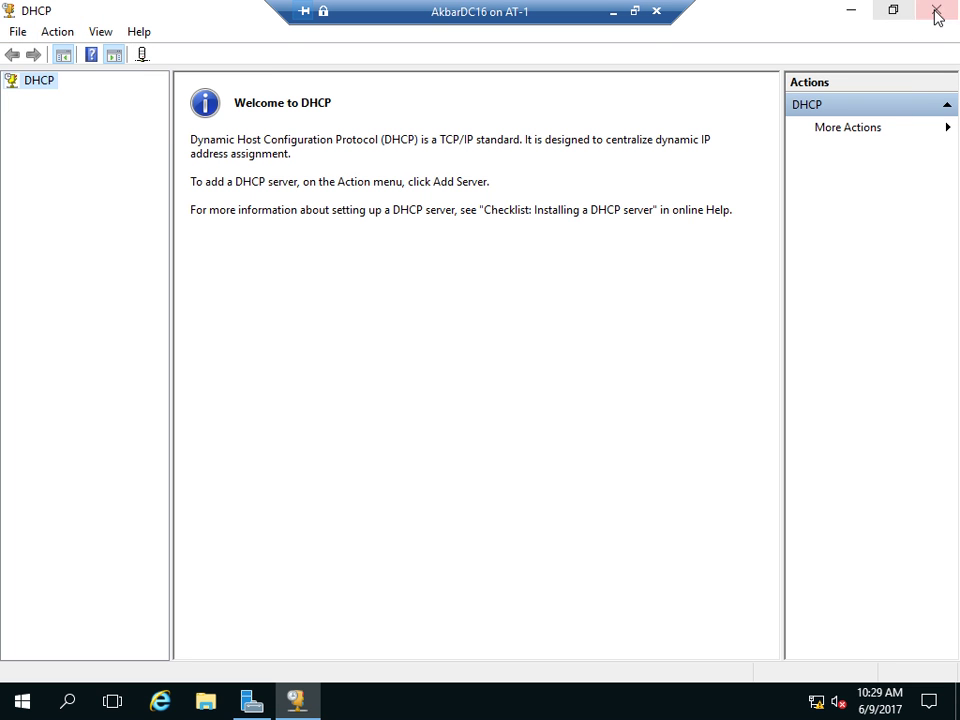
{"action": "left_click", "coordinate": [936, 14]}
- Return to the fileserver1 machine in full screen and bring up IPv4's actions
{"action": "left_click", "coordinate": [613, 12]}
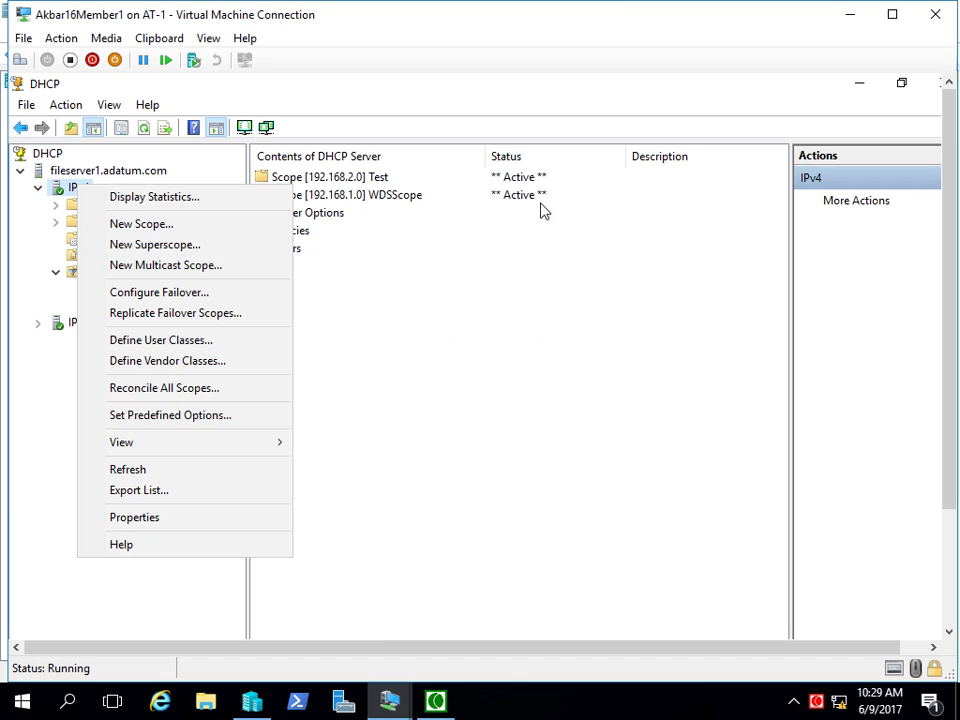
{"action": "left_click", "coordinate": [632, 366]}
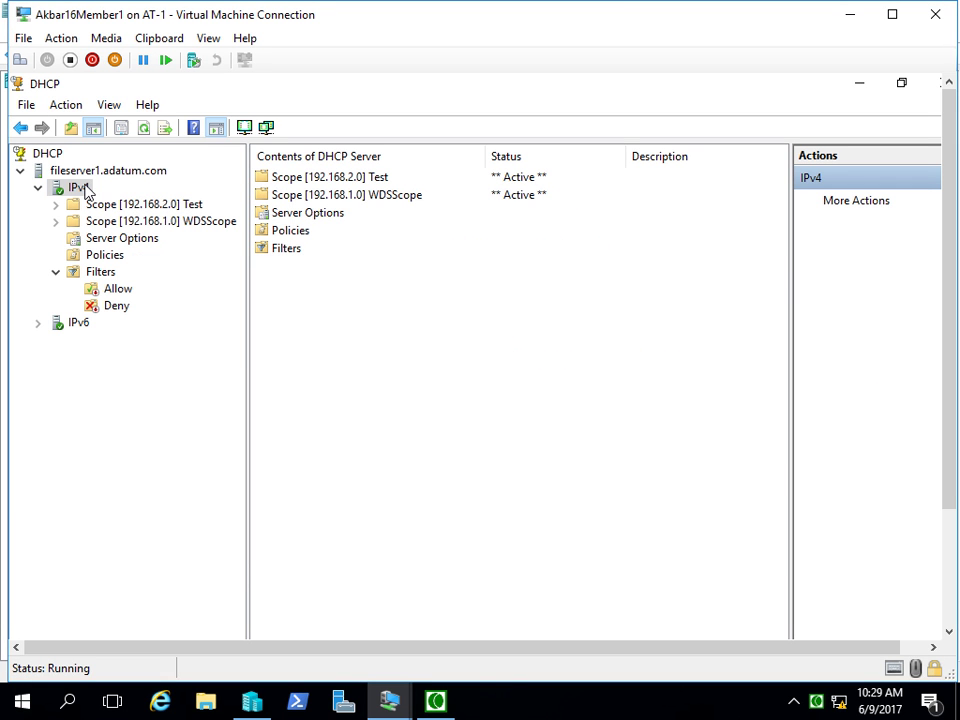
{"action": "left_click", "coordinate": [208, 38]}
{"action": "left_click", "coordinate": [214, 58]}
{"action": "right_click", "coordinate": [64, 113]}
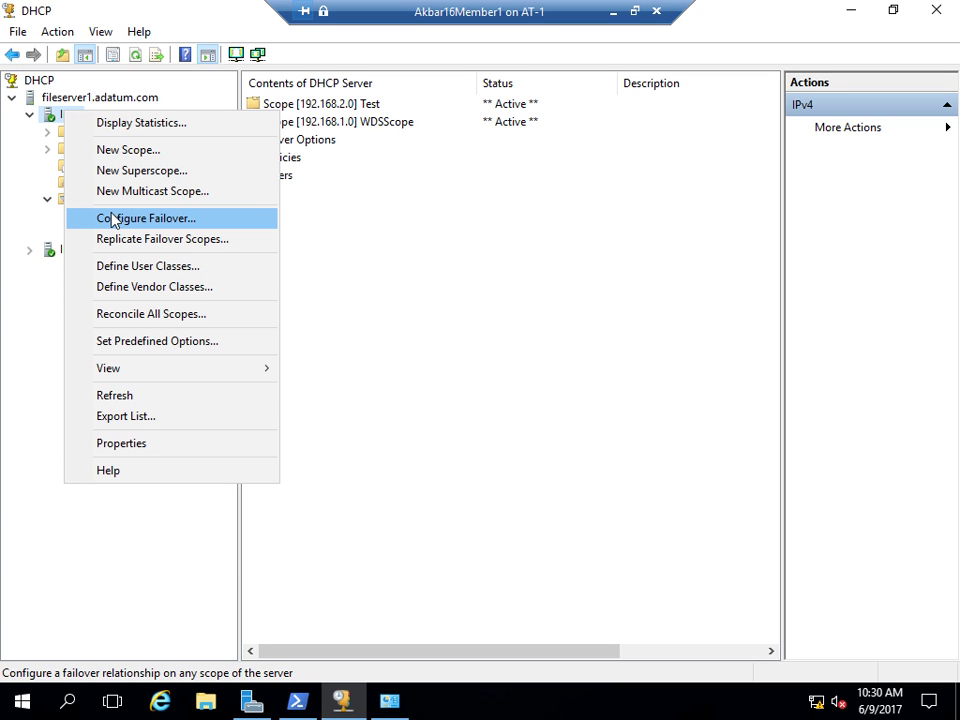
- Start Configure Failover with only scope 192.168.1.0 selected, advancing to the partner step
{"action": "left_click", "coordinate": [112, 219]}
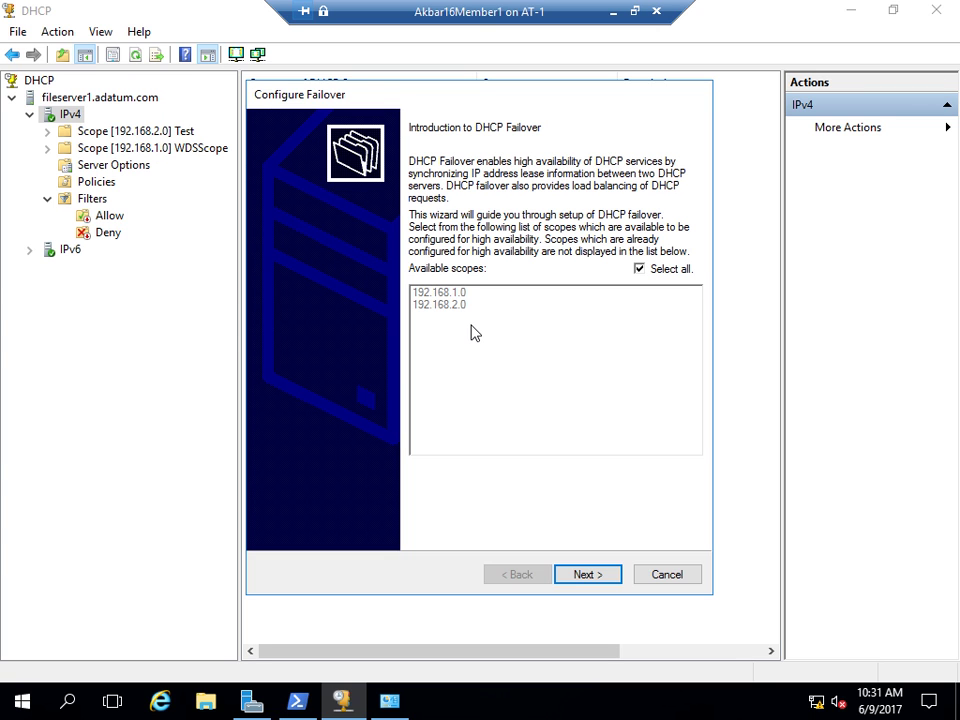
{"action": "left_click", "coordinate": [641, 269]}
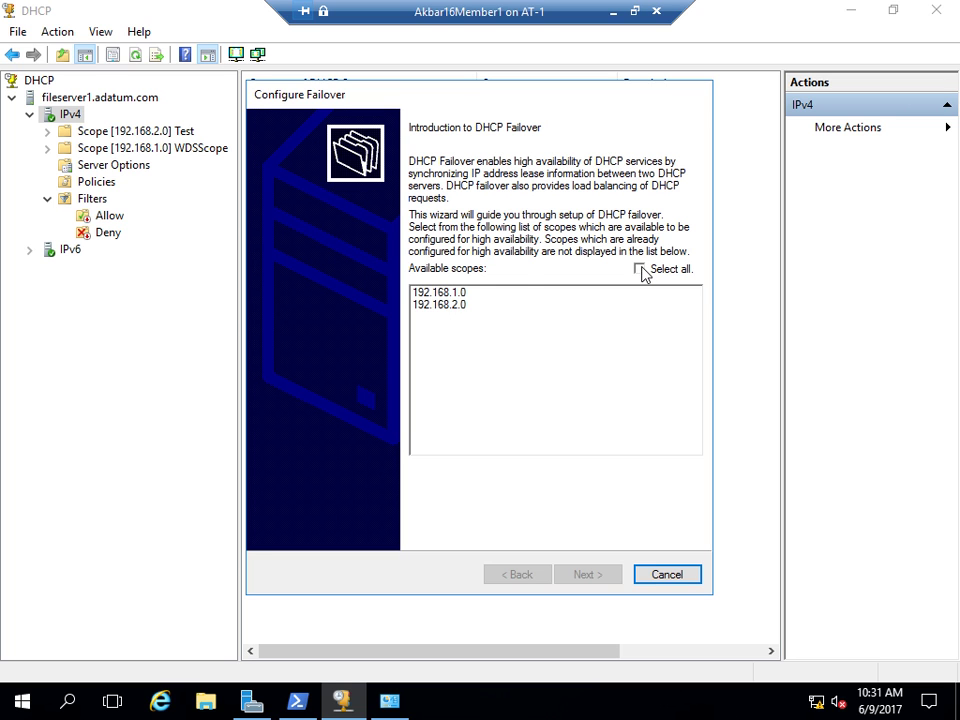
{"action": "left_click", "coordinate": [456, 292]}
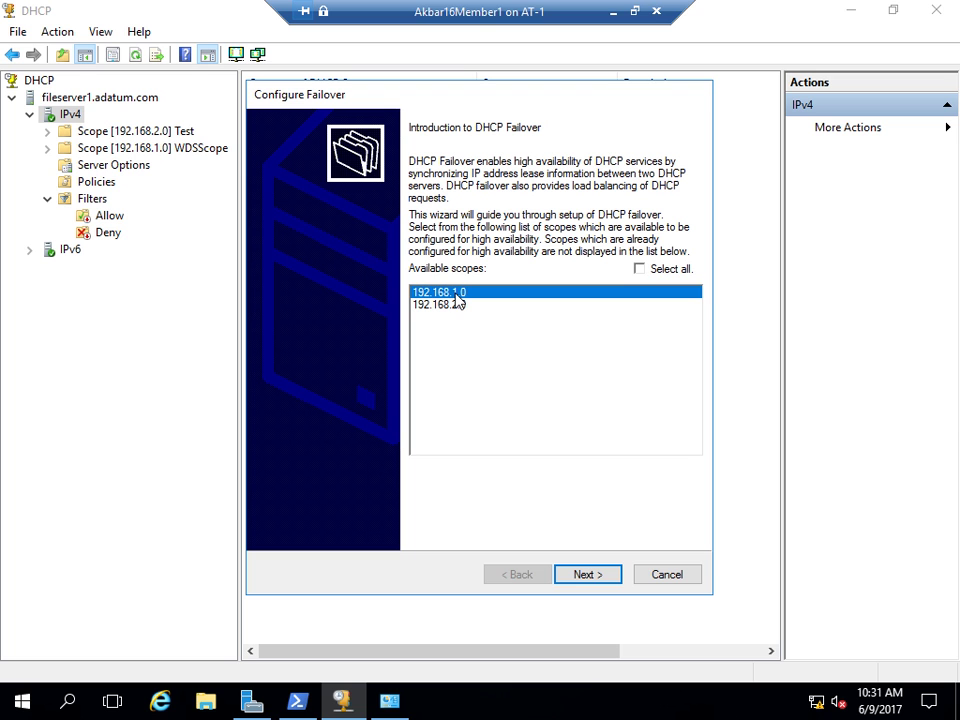
{"action": "left_click", "coordinate": [595, 573]}
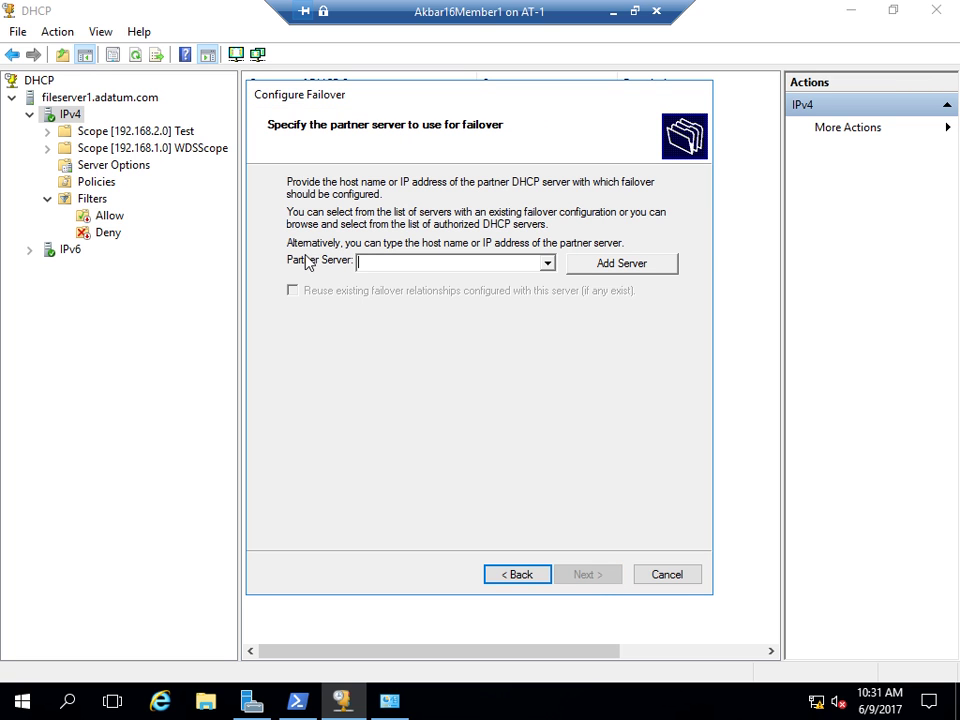
- Try typing a partner server name directly into the partner server field
{"action": "left_click", "coordinate": [548, 262]}
{"action": "left_click", "coordinate": [476, 261]}
{"action": "type", "text": "file"}
{"action": "key", "text": "BackSpace"}
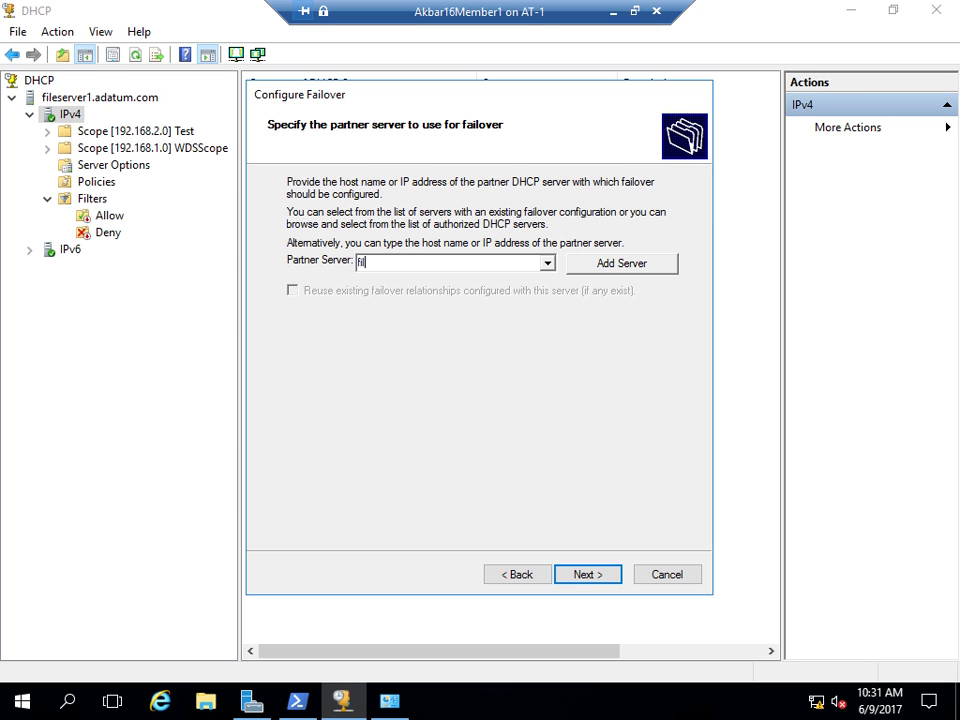
{"action": "key", "text": "BackSpace"}
{"action": "key", "text": "BackSpace"}
{"action": "key", "text": "BackSpace"}
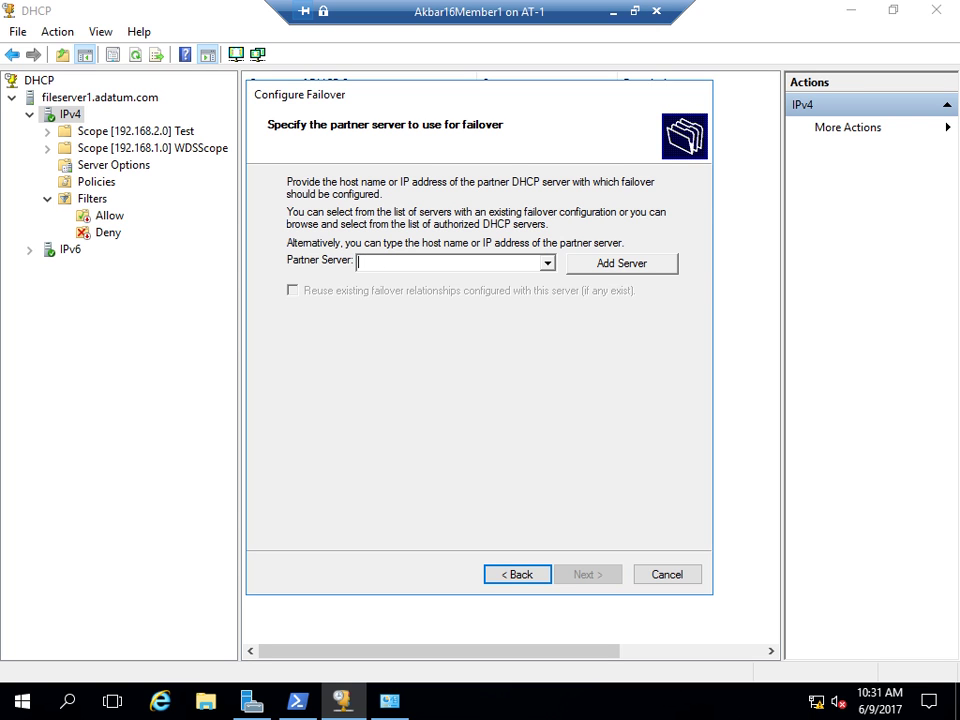
{"action": "type", "text": "d"}
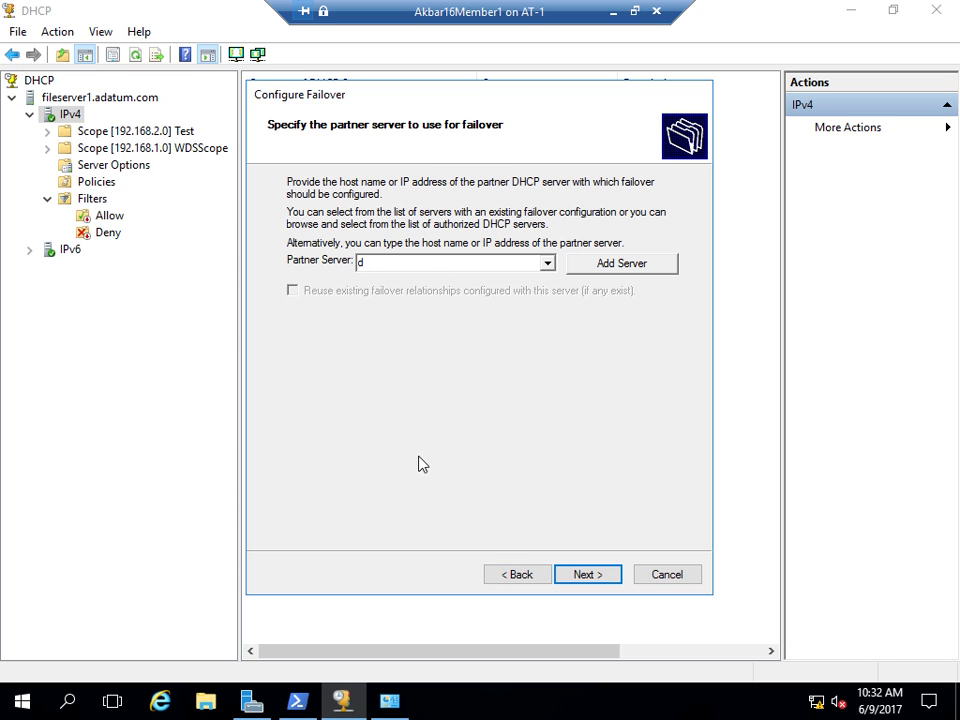
- Add GUISERVER as the partner server via an advanced search of domain computers
{"action": "left_click", "coordinate": [630, 263]}
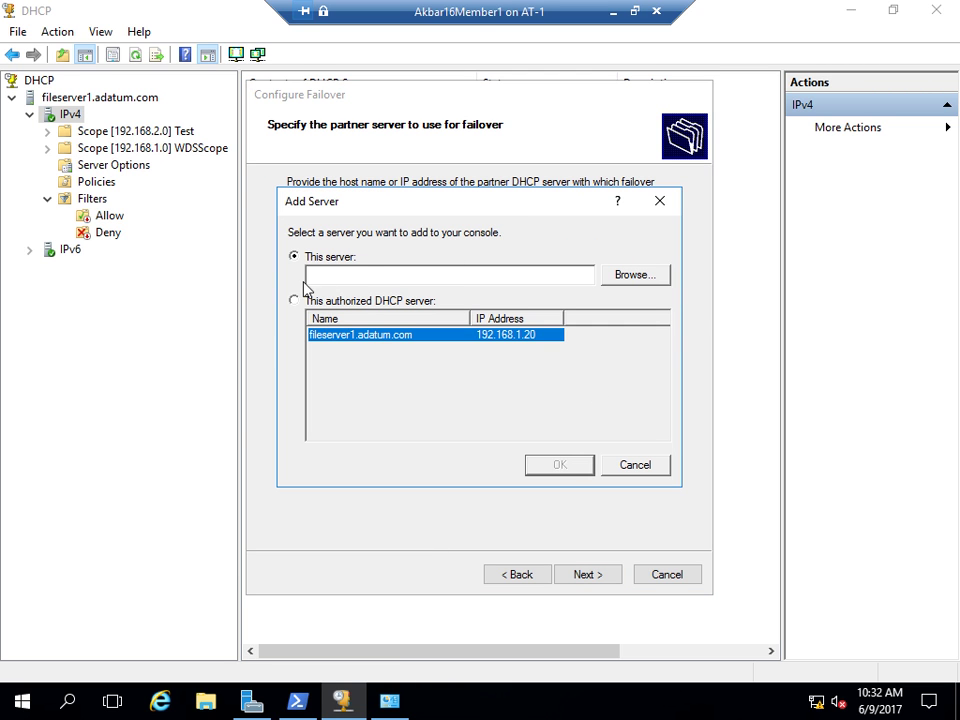
{"action": "left_click", "coordinate": [632, 275]}
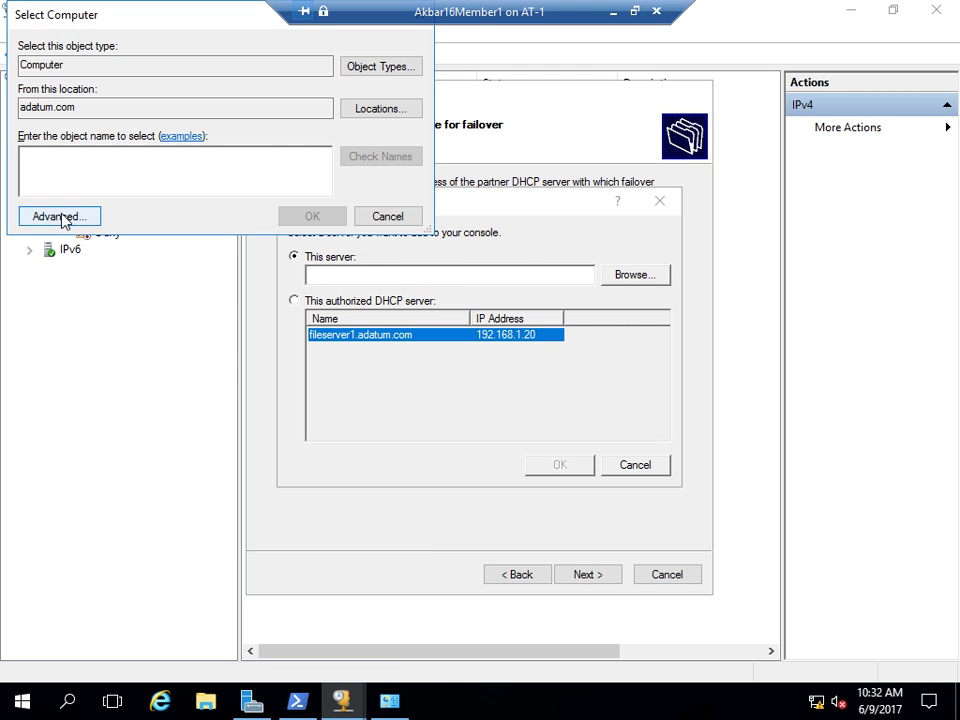
{"action": "left_click", "coordinate": [60, 216]}
{"action": "left_click", "coordinate": [440, 220]}
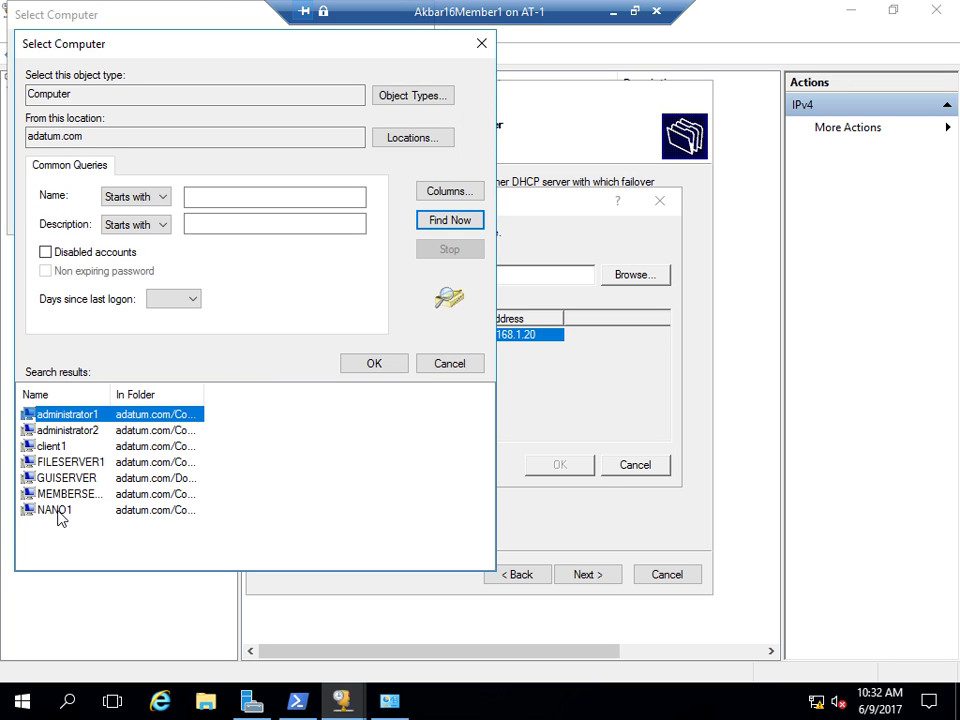
{"action": "left_click", "coordinate": [60, 478]}
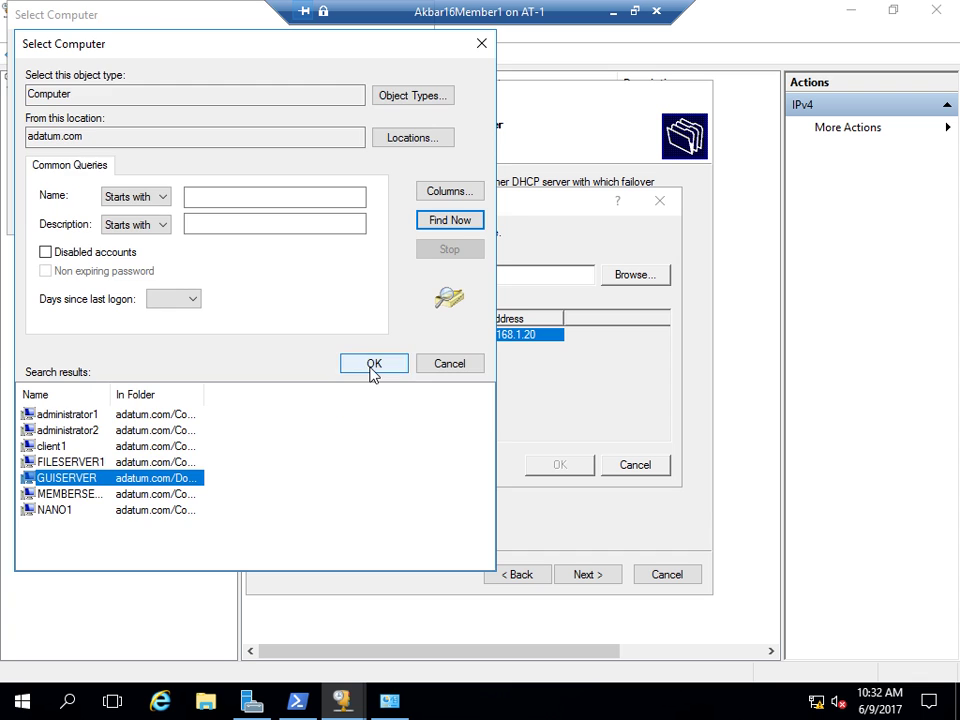
{"action": "left_click", "coordinate": [373, 366]}
{"action": "left_click", "coordinate": [296, 217]}
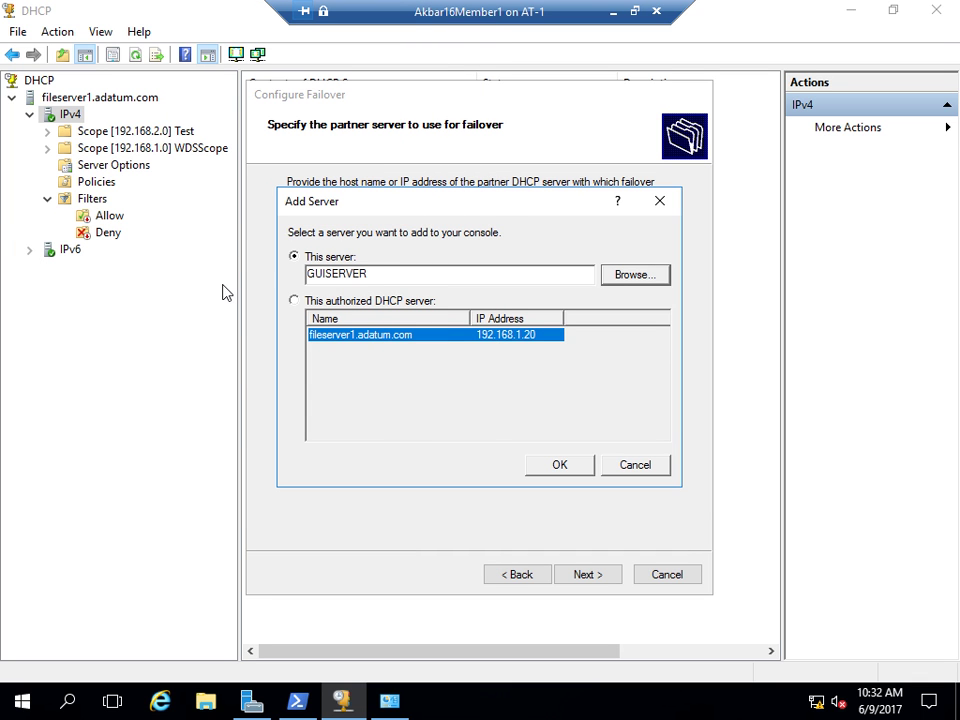
{"action": "left_click", "coordinate": [555, 466]}
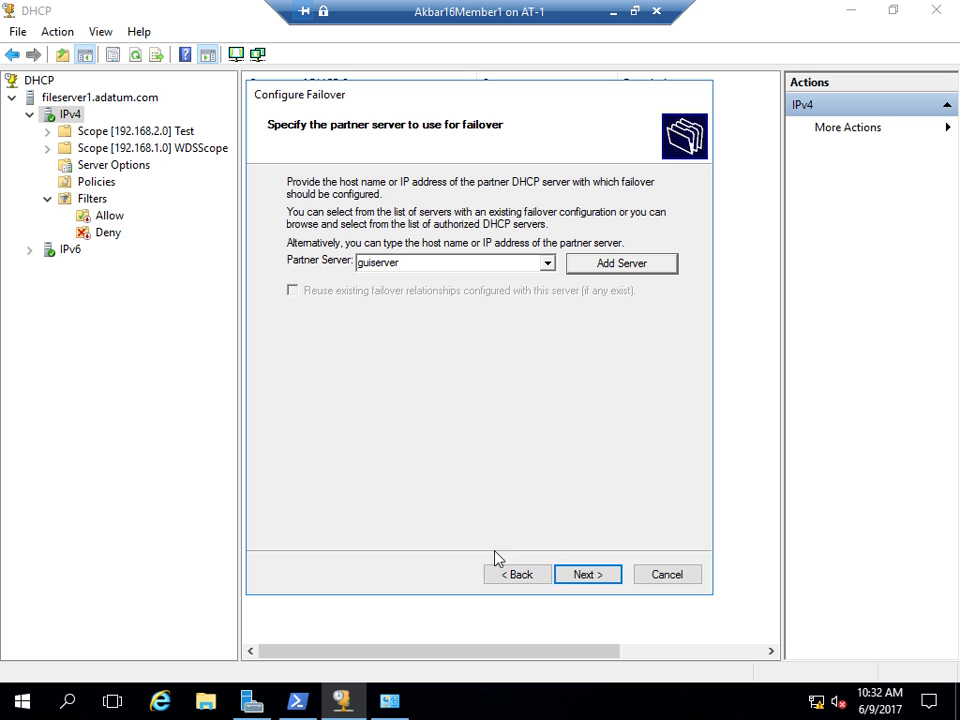
- Advance to the fileserver1.adatum.com-guiserver relationship and keep Load balance mode at 50/50
{"action": "left_click", "coordinate": [588, 575]}
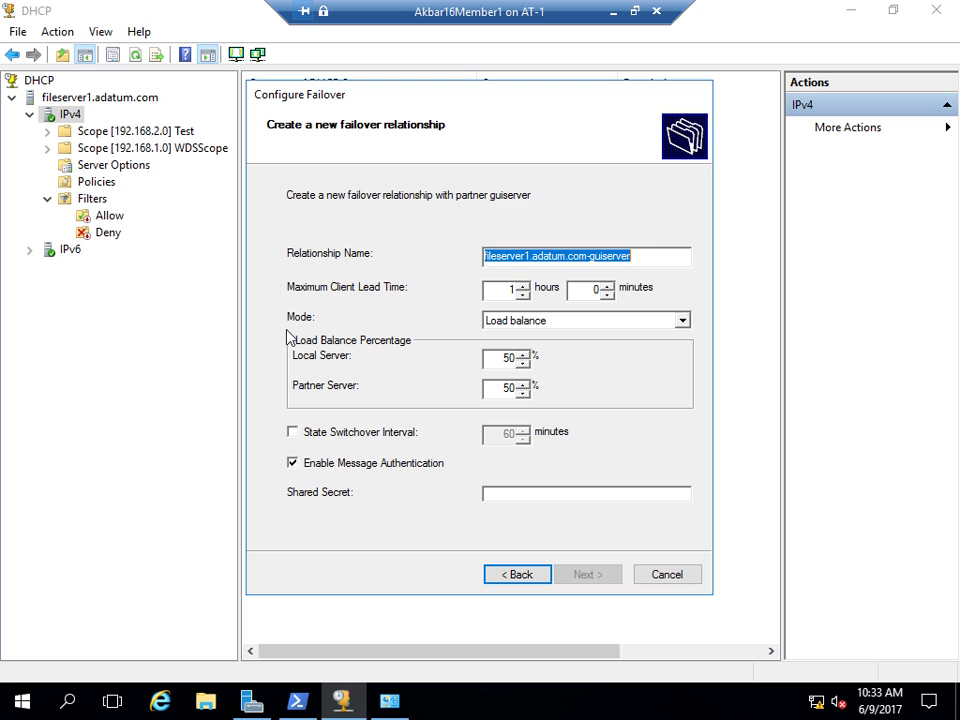
{"action": "left_click", "coordinate": [683, 321]}
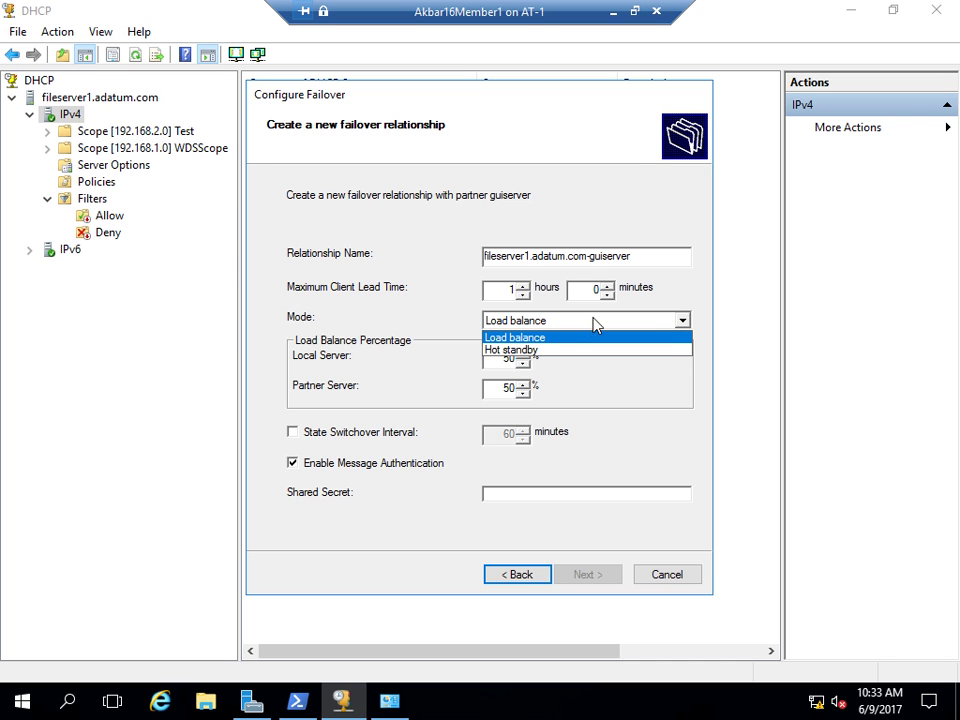
{"action": "left_click", "coordinate": [567, 339]}
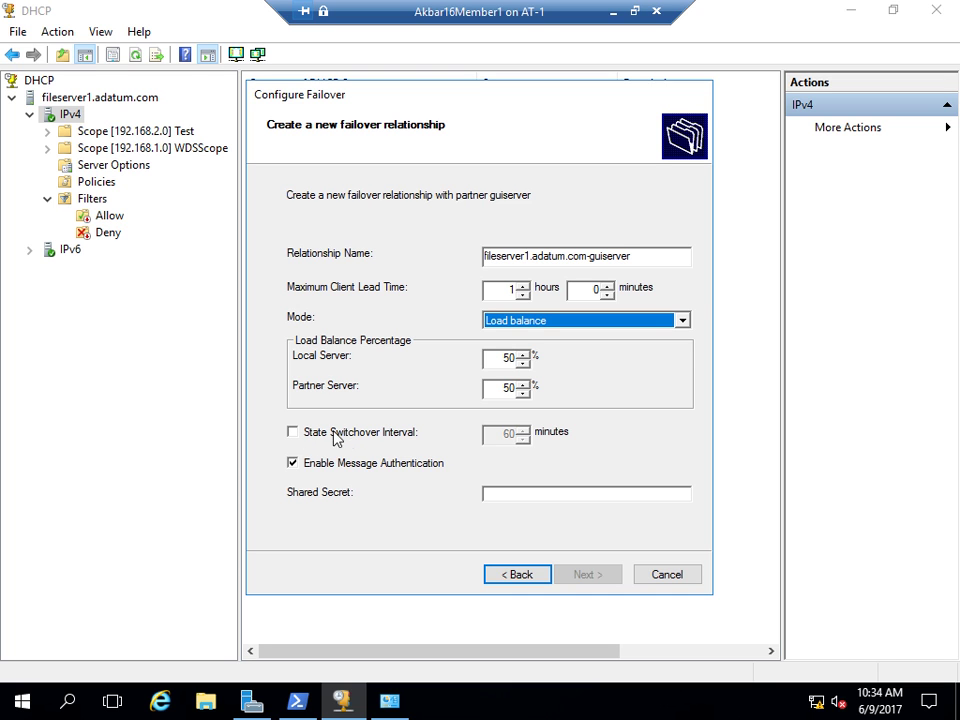
- Keep 50/50 load balance and one-hour lead time, with state switchover and message authentication off
{"action": "left_click", "coordinate": [297, 462]}
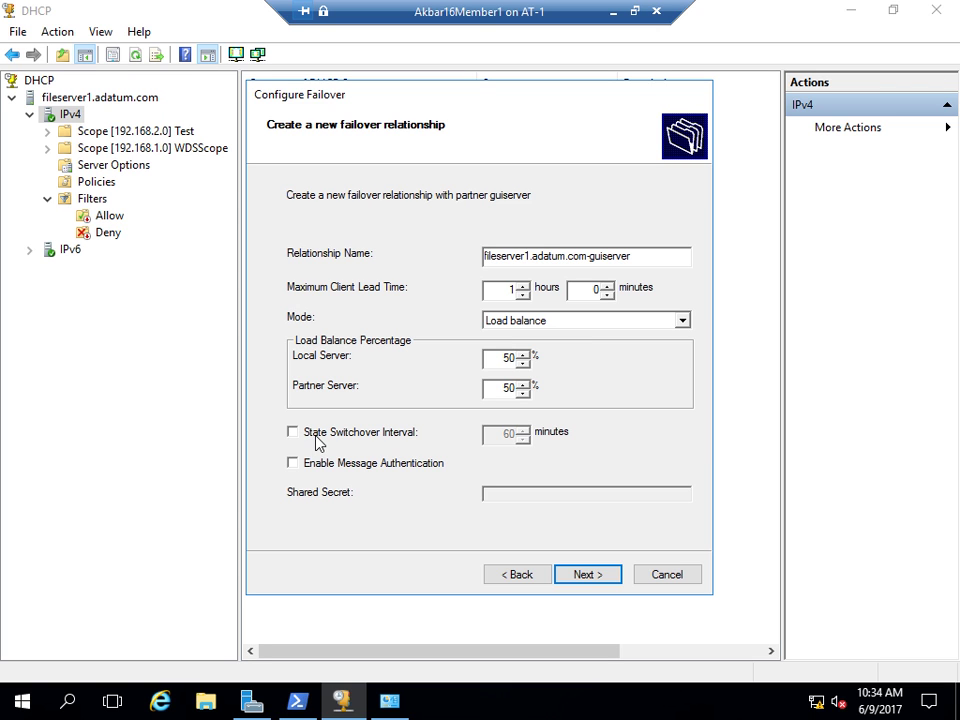
{"action": "left_click", "coordinate": [292, 432]}
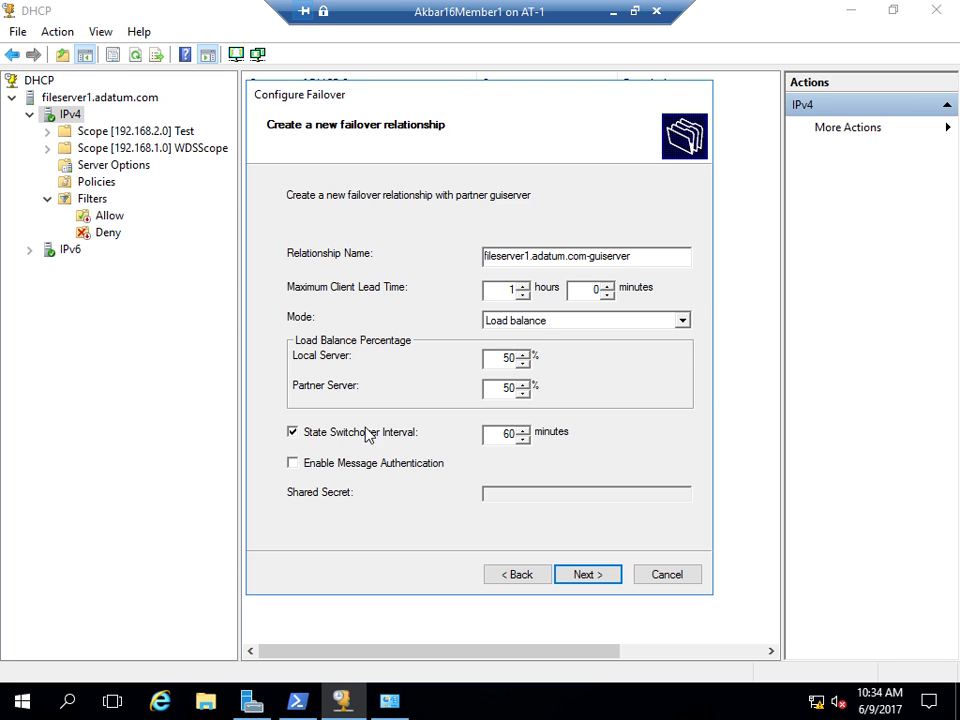
{"action": "left_click", "coordinate": [292, 432]}
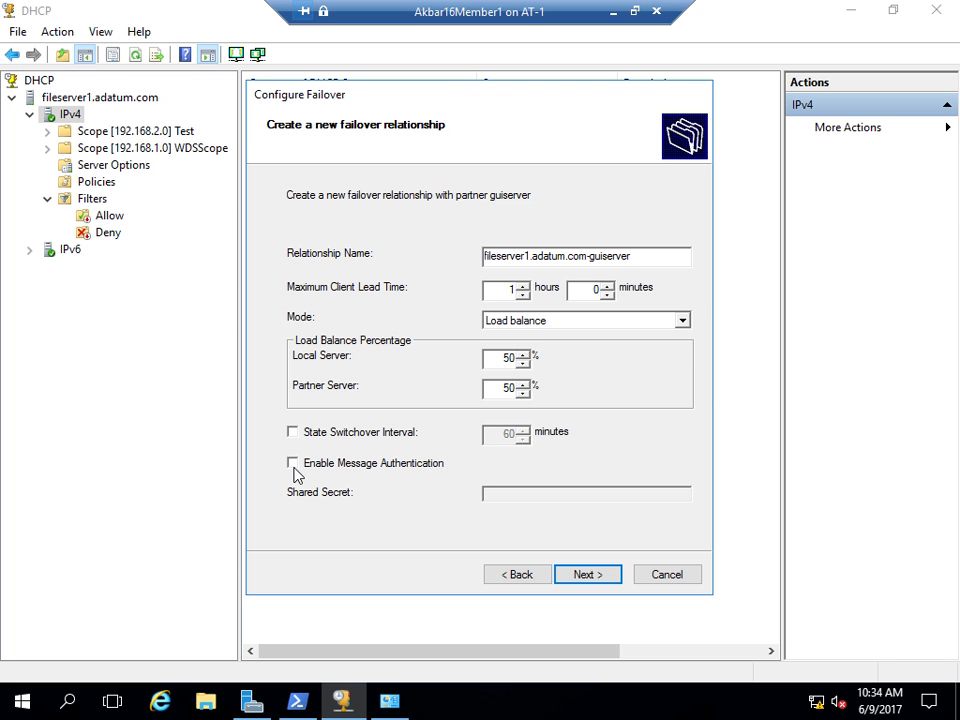
{"action": "left_click", "coordinate": [292, 463]}
{"action": "left_click", "coordinate": [505, 494]}
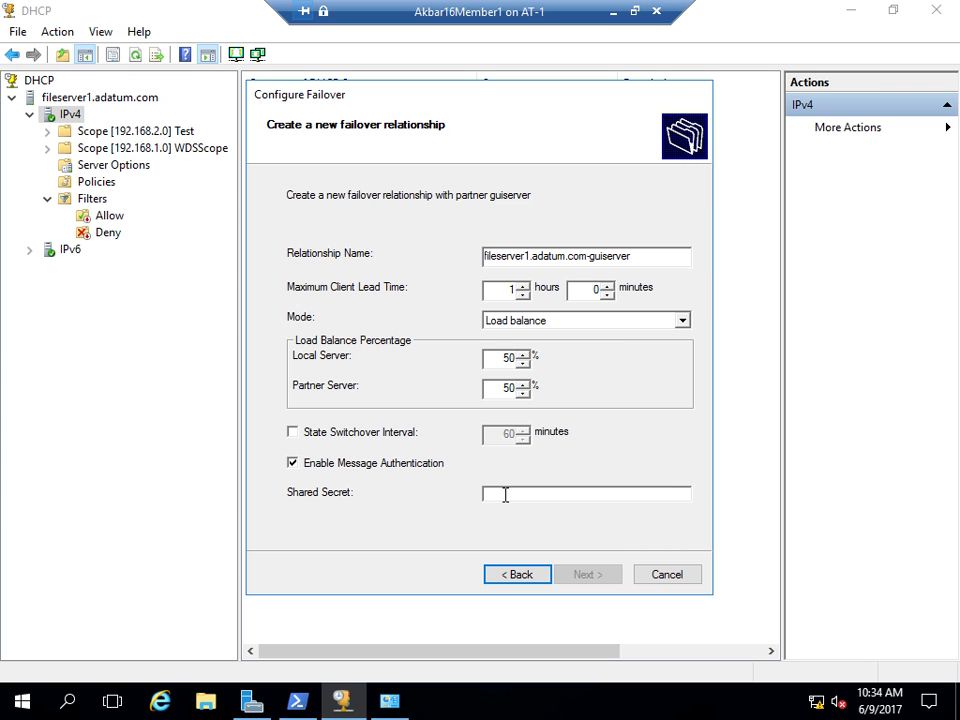
{"action": "left_click", "coordinate": [293, 468]}
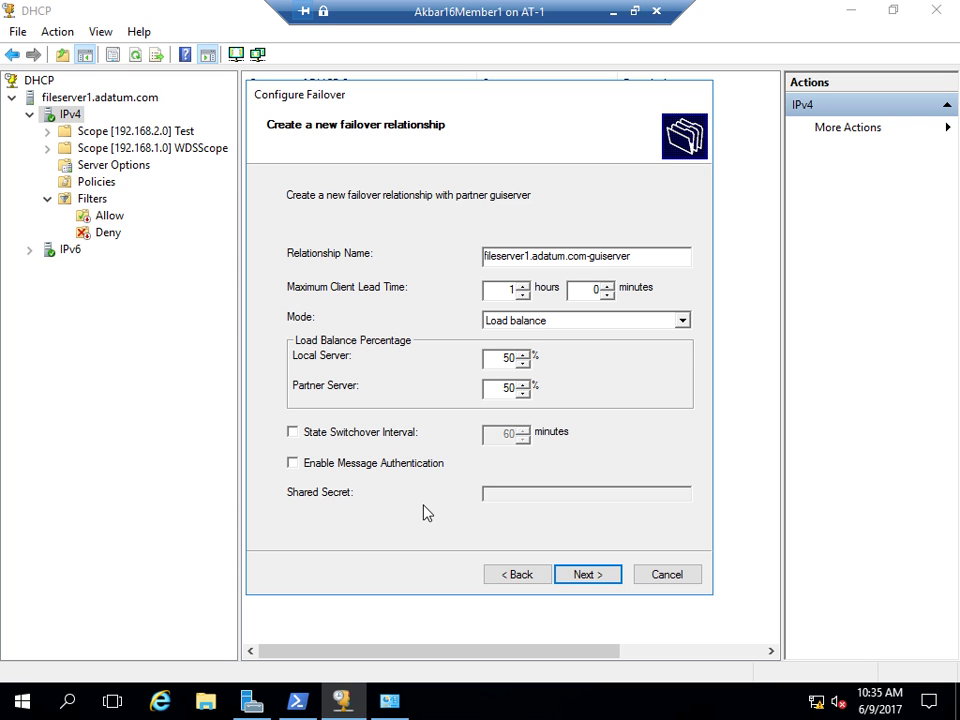
{"action": "left_click", "coordinate": [582, 577]}
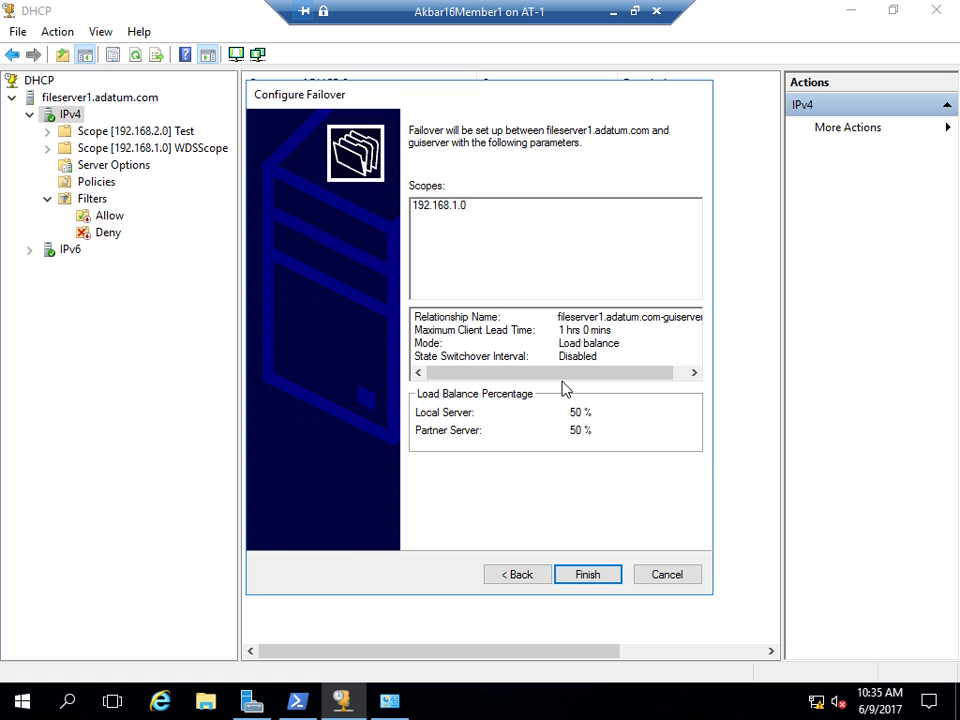
- Create the 192.168.1.0 failover, close the progress log, and minimize the Member1 session
{"action": "left_click", "coordinate": [586, 574]}
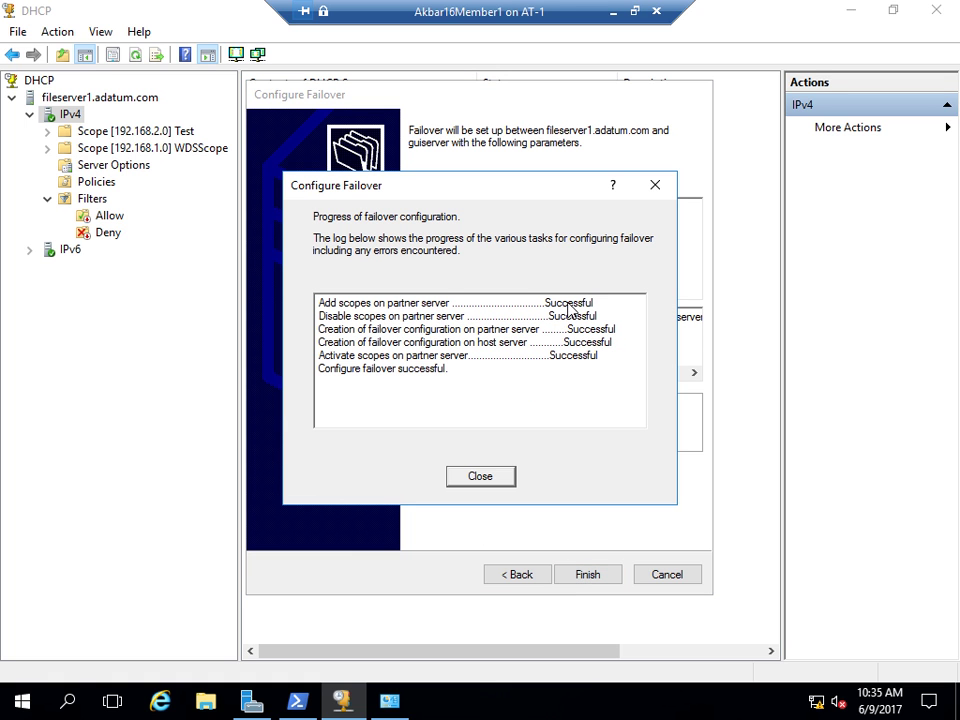
{"action": "left_click", "coordinate": [482, 482]}
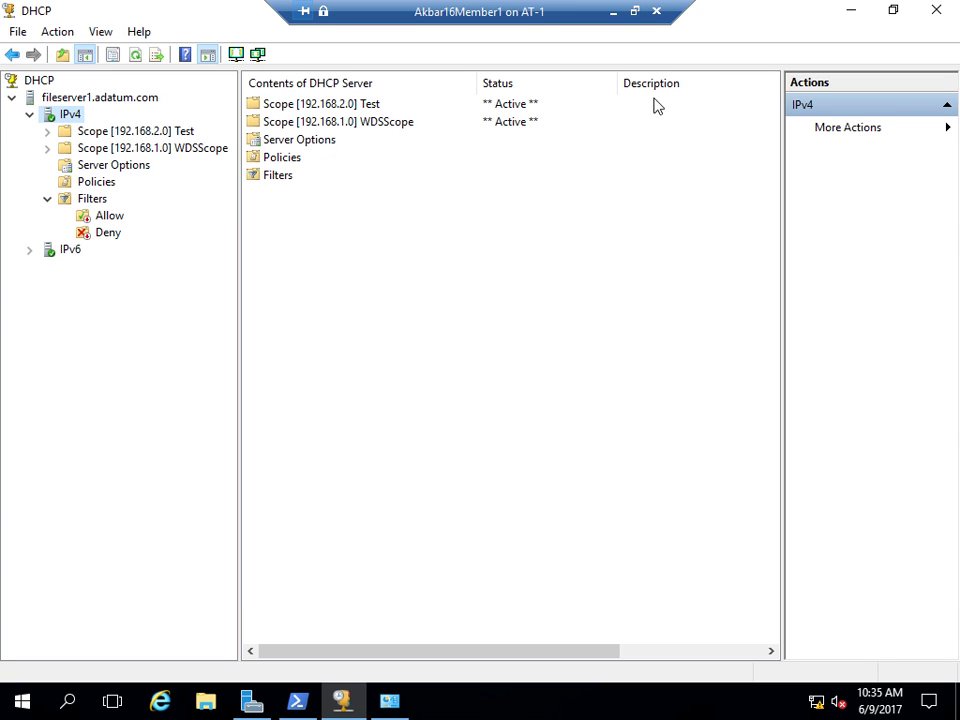
{"action": "left_click", "coordinate": [613, 13]}
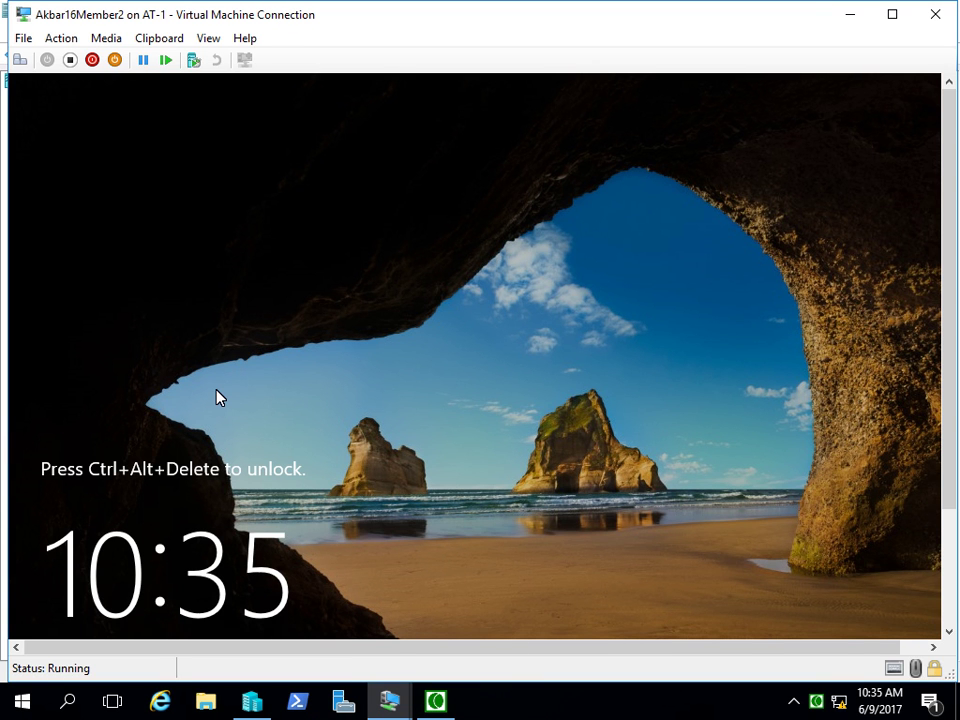
- Sign in to Member2 with the administrator password and close the Network Connection Details dialog
{"action": "key", "text": "ctrl+alt+End"}
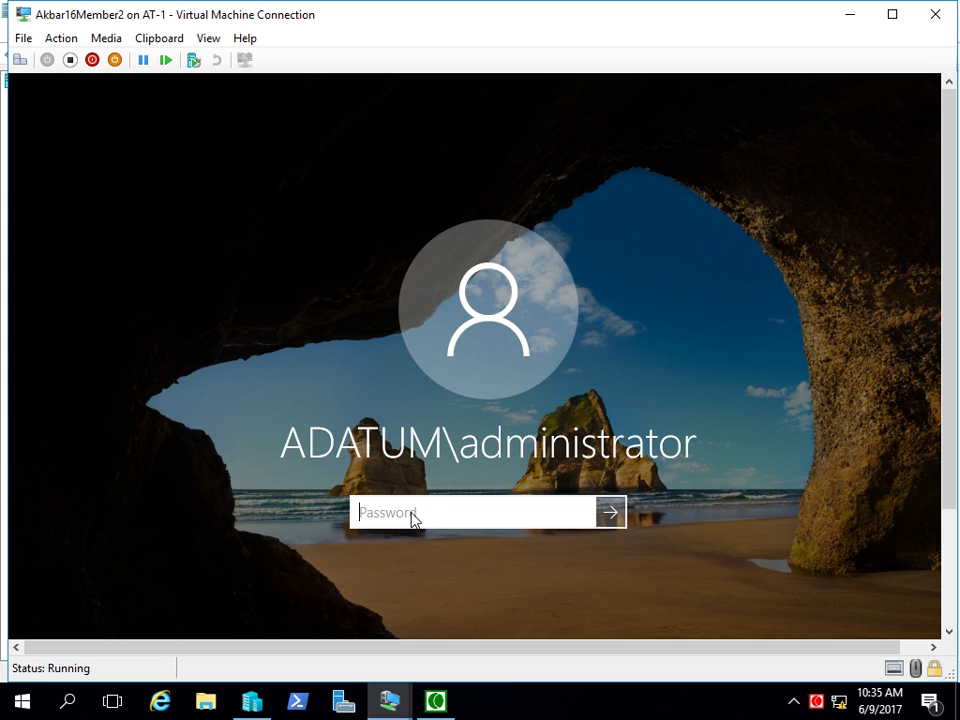
{"action": "type", "text": "Pa$$w0rd"}
{"action": "key", "text": "Return"}
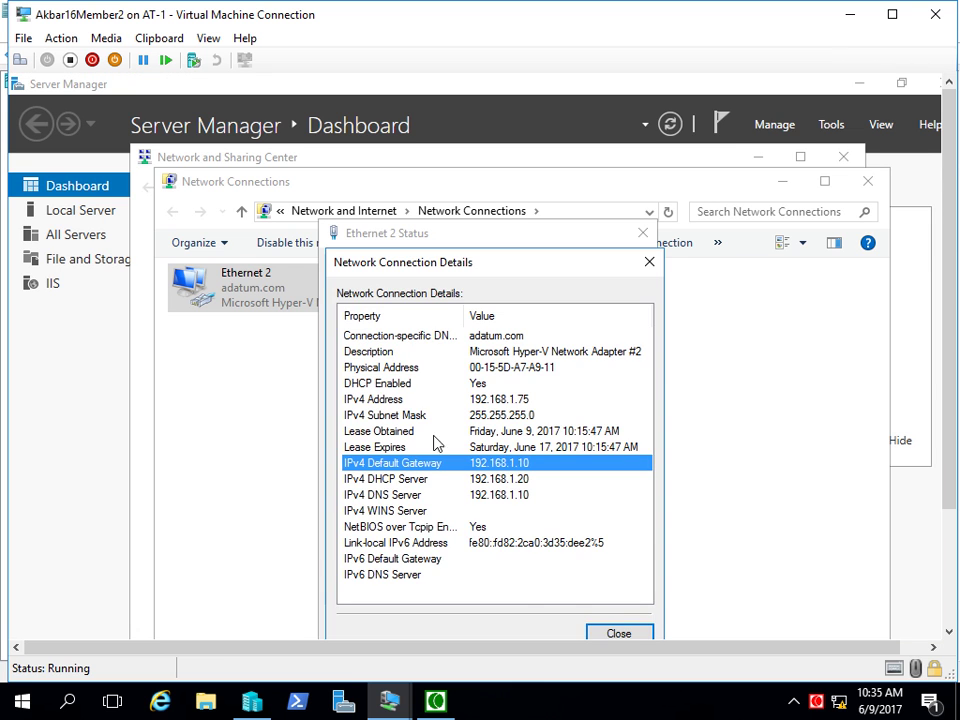
{"action": "left_click", "coordinate": [597, 633]}
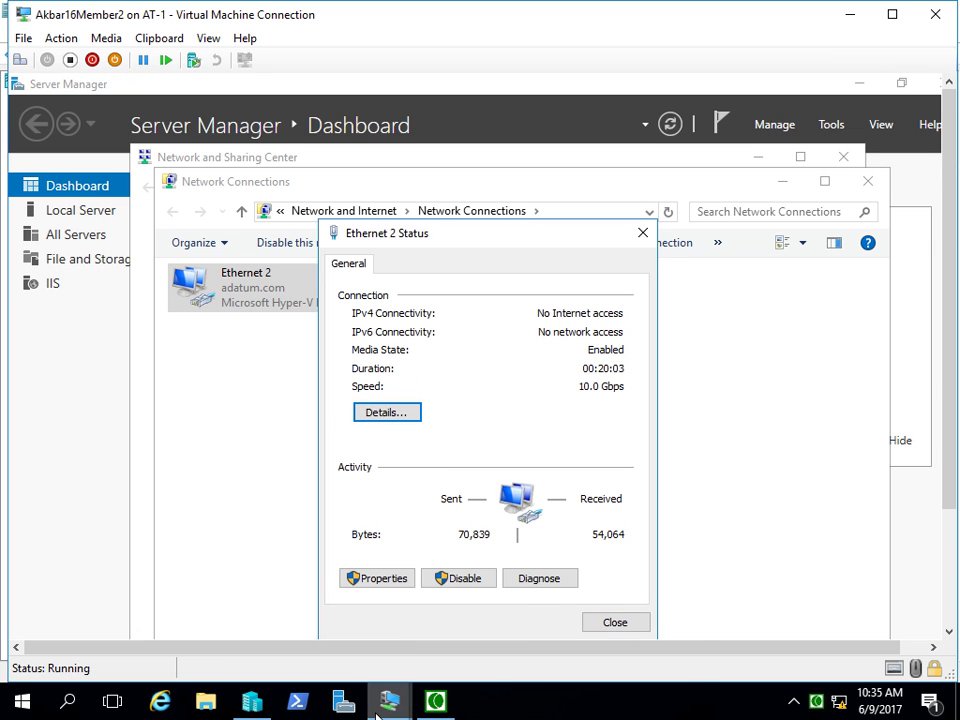
{"action": "mouse_move", "coordinate": [379, 708]}
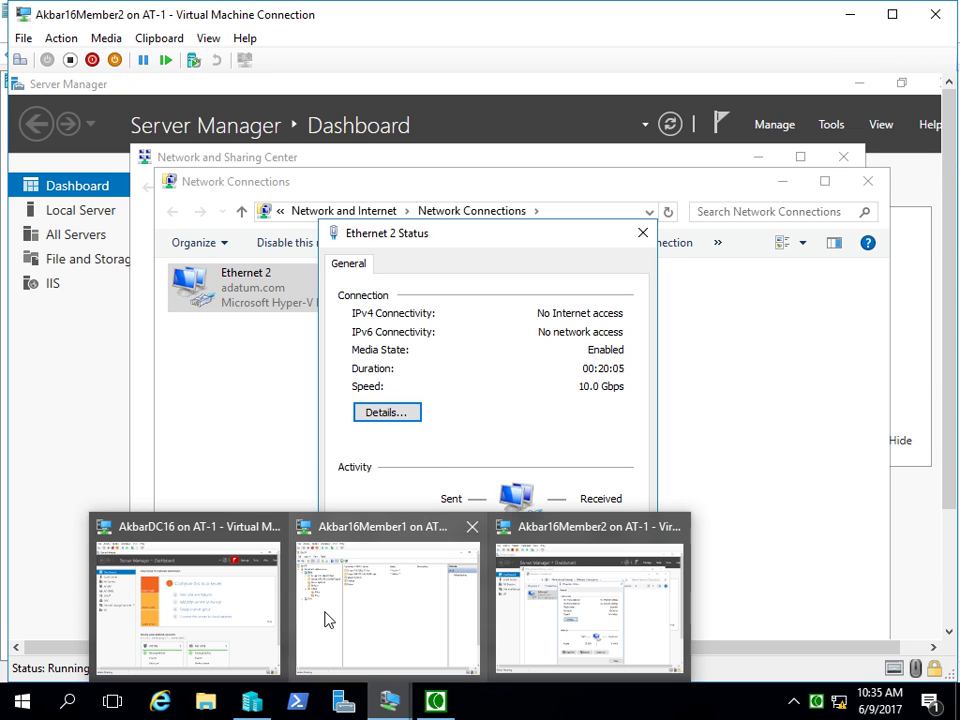
- Switch to the AkbarDC16 VM in full screen and launch DHCP from Server Manager's Tools
{"action": "left_click", "coordinate": [197, 619]}
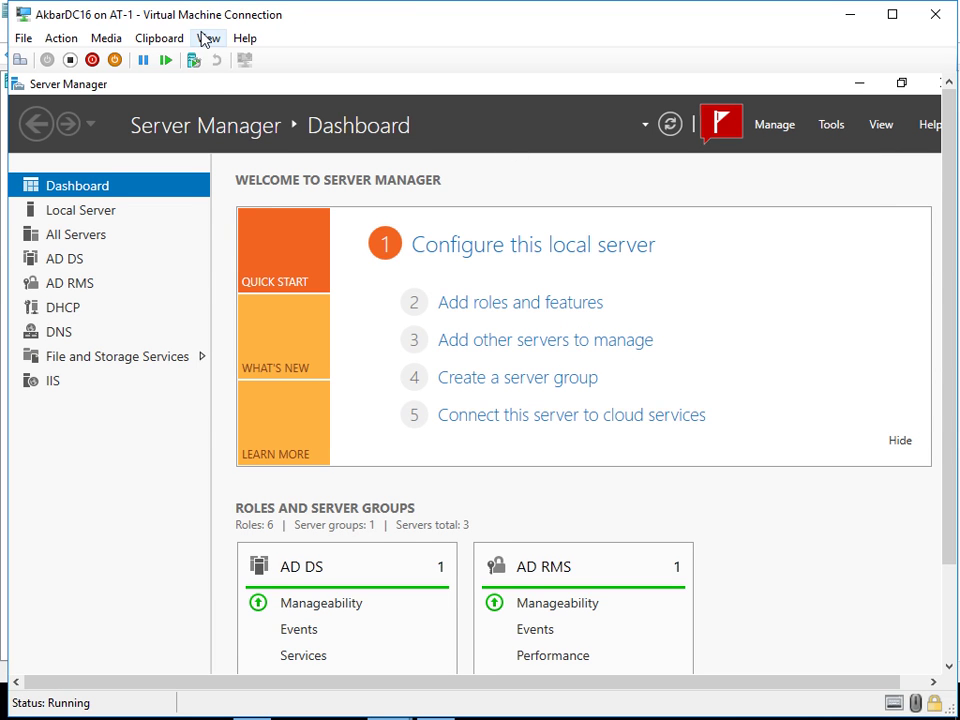
{"action": "left_click", "coordinate": [208, 38]}
{"action": "left_click", "coordinate": [217, 60]}
{"action": "left_click", "coordinate": [822, 51]}
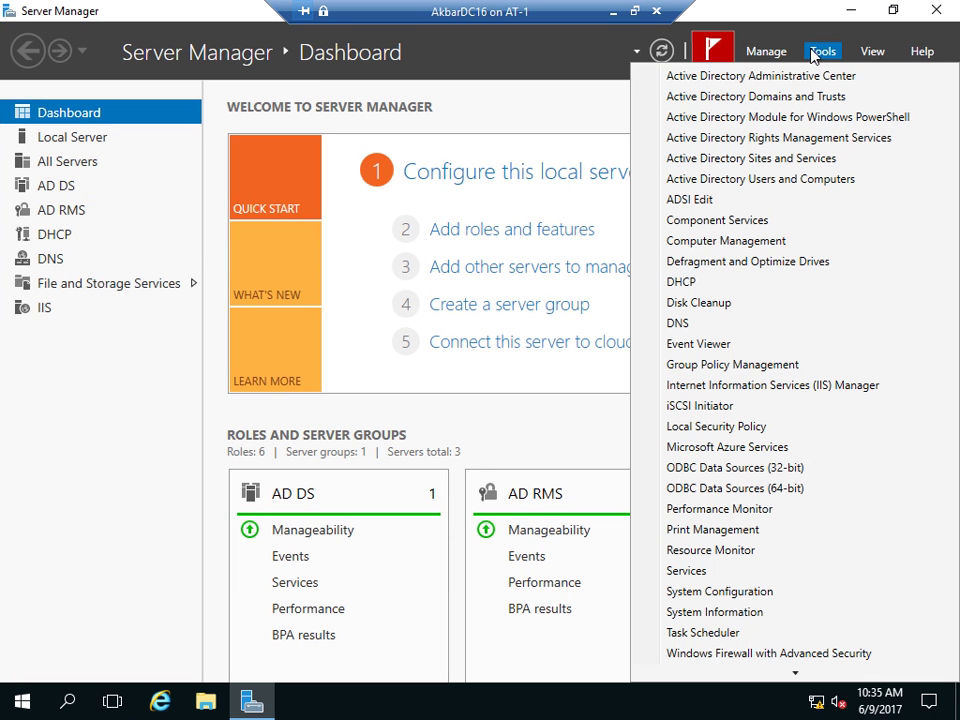
{"action": "left_click", "coordinate": [718, 283]}
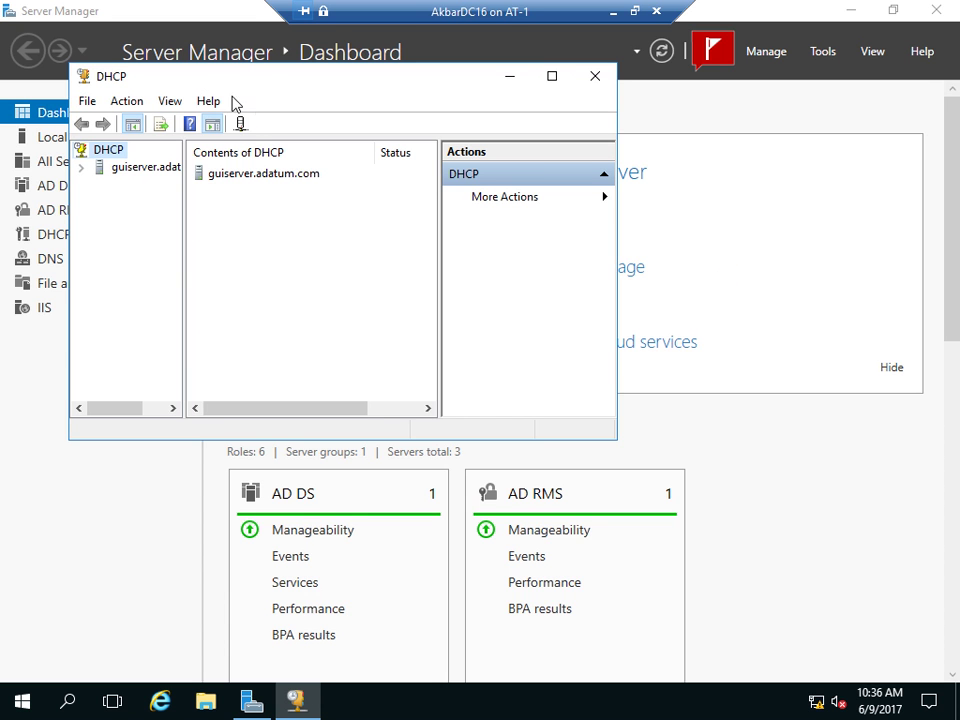
- Maximize the DHCP console and expand guiserver.adatum.com > IPv4 > Scope [192.168.1.0] WDSScope
{"action": "double_click", "coordinate": [270, 86]}
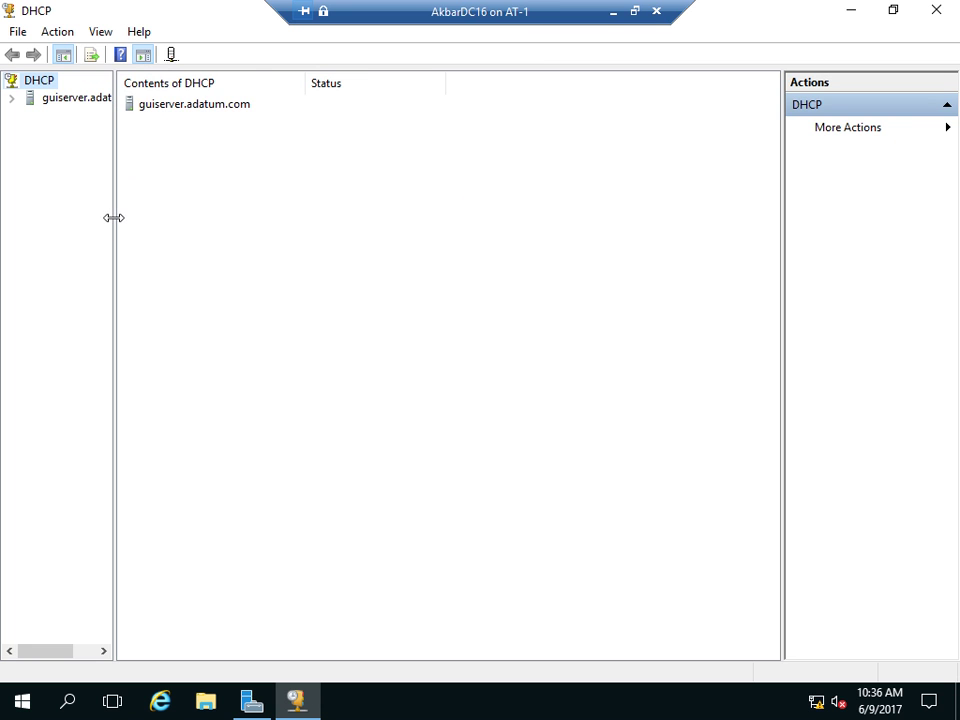
{"action": "left_click_drag", "start_coordinate": [114, 216], "coordinate": [182, 210]}
{"action": "left_click", "coordinate": [12, 97]}
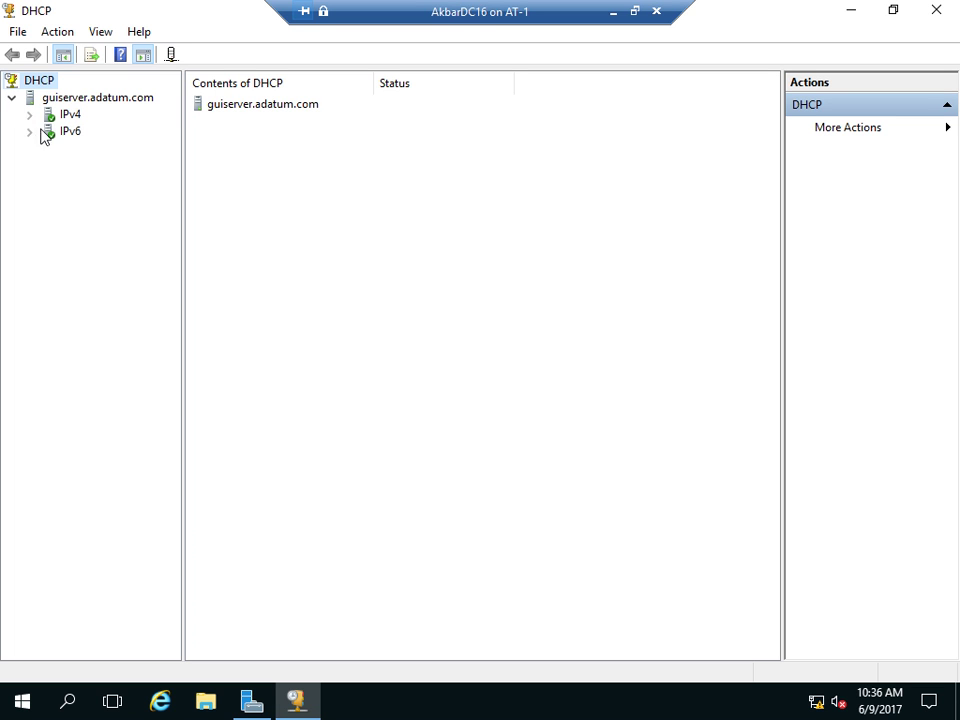
{"action": "left_click", "coordinate": [29, 114]}
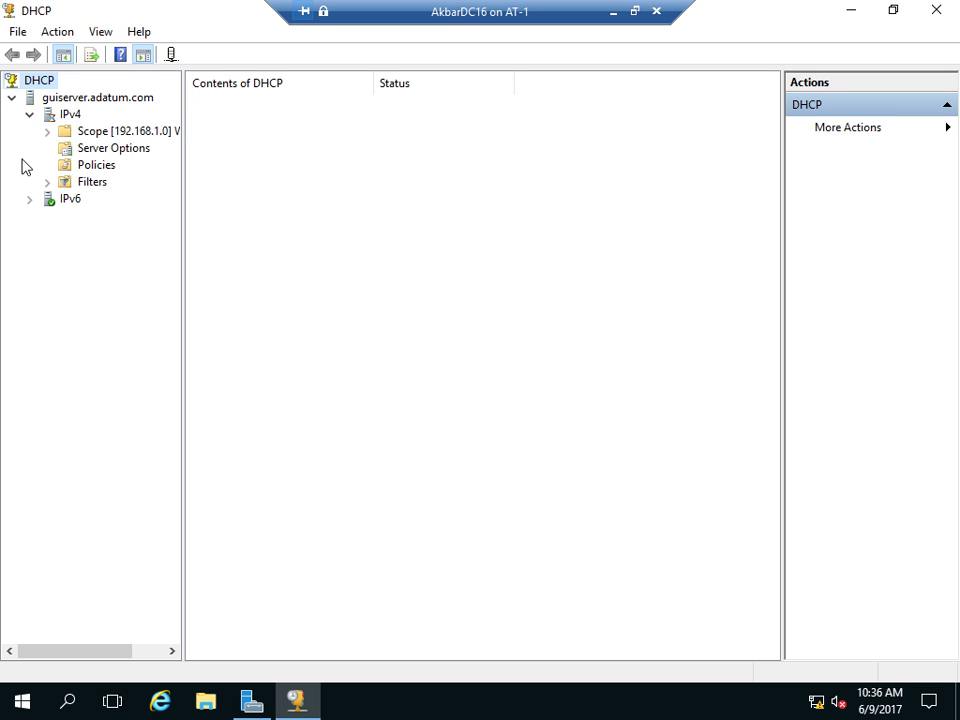
{"action": "double_click", "coordinate": [101, 139]}
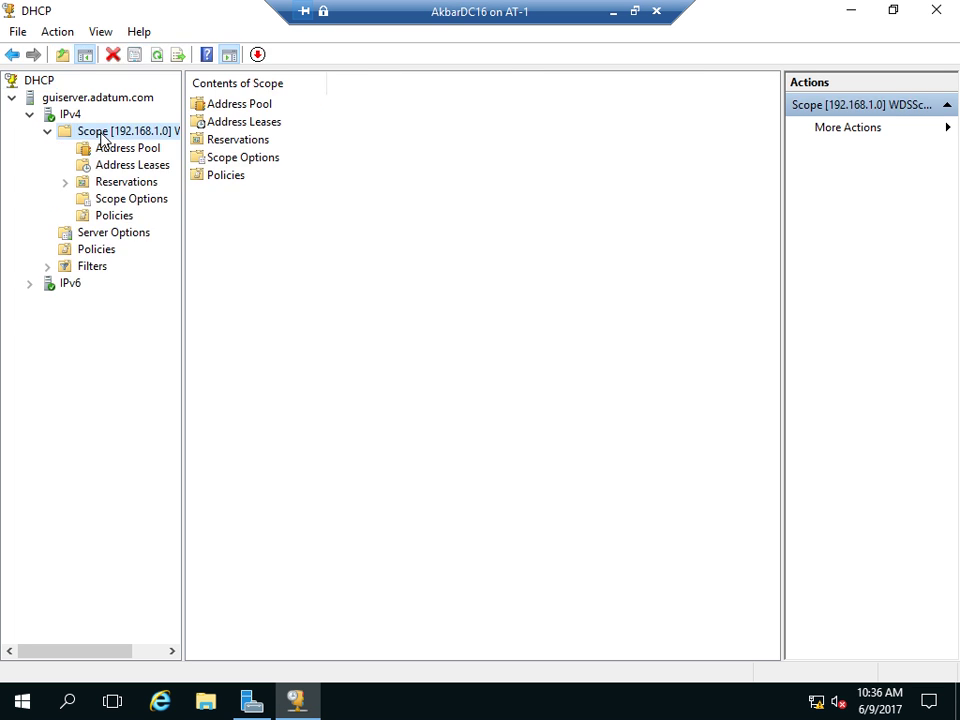
{"action": "left_click_drag", "start_coordinate": [182, 231], "coordinate": [246, 276]}
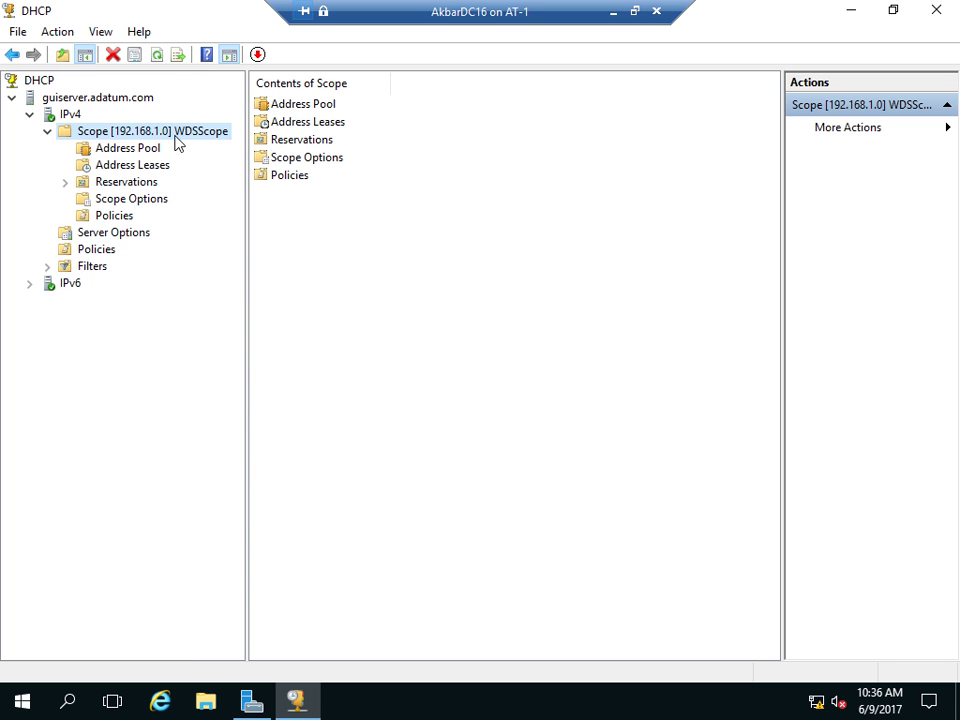
- Browse the scope's Address Pool, Reservations and Address Leases
{"action": "left_click", "coordinate": [138, 150]}
{"action": "left_click", "coordinate": [143, 166]}
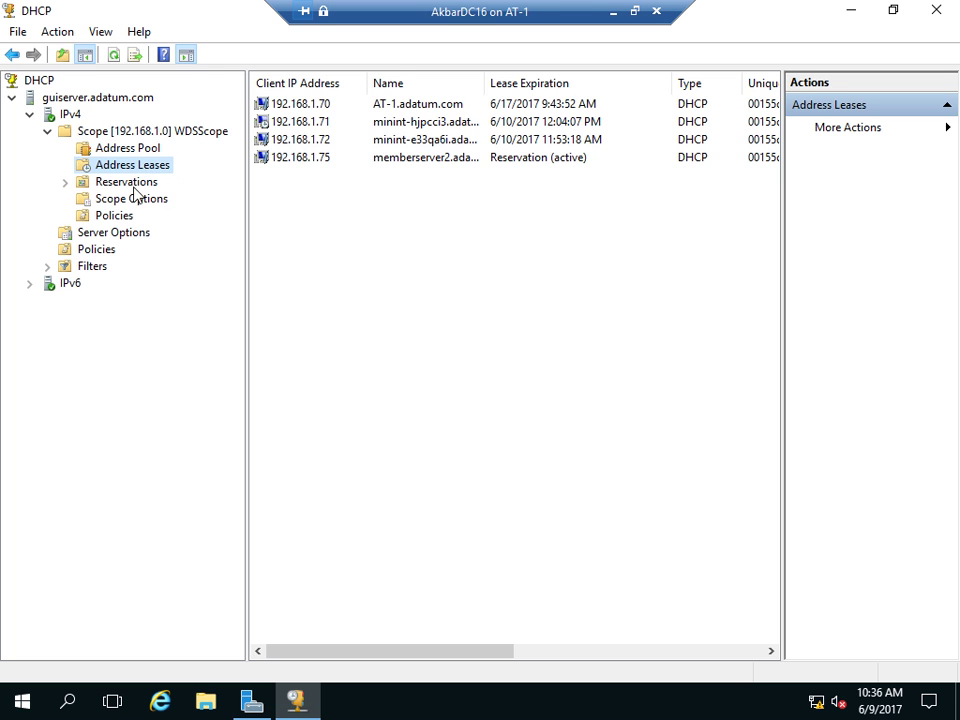
{"action": "double_click", "coordinate": [133, 182]}
{"action": "left_click", "coordinate": [127, 150]}
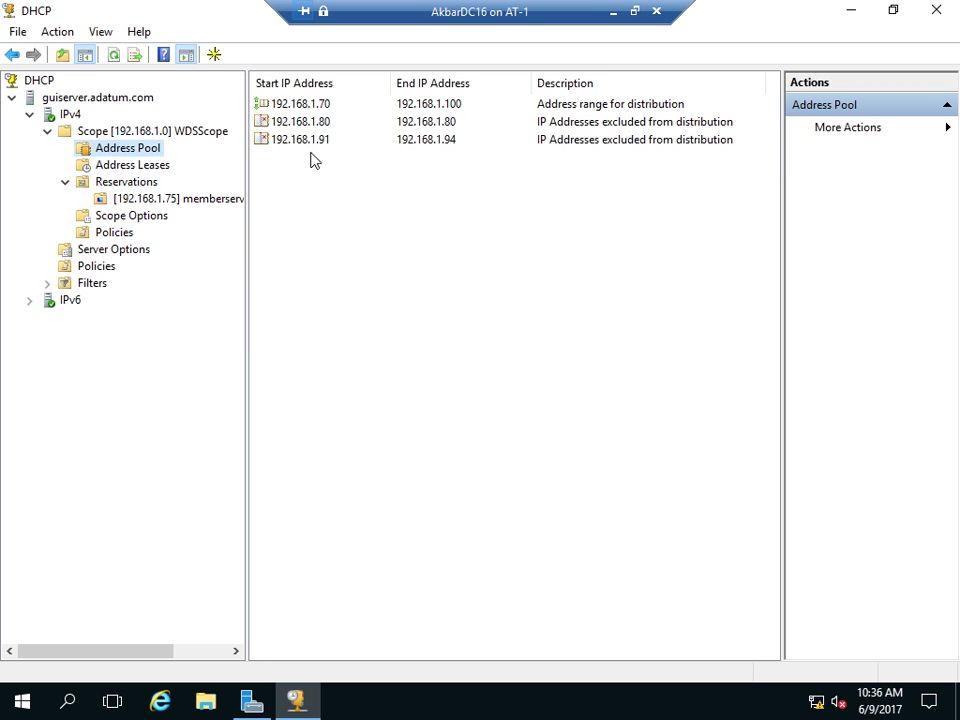
{"action": "left_click", "coordinate": [135, 166]}
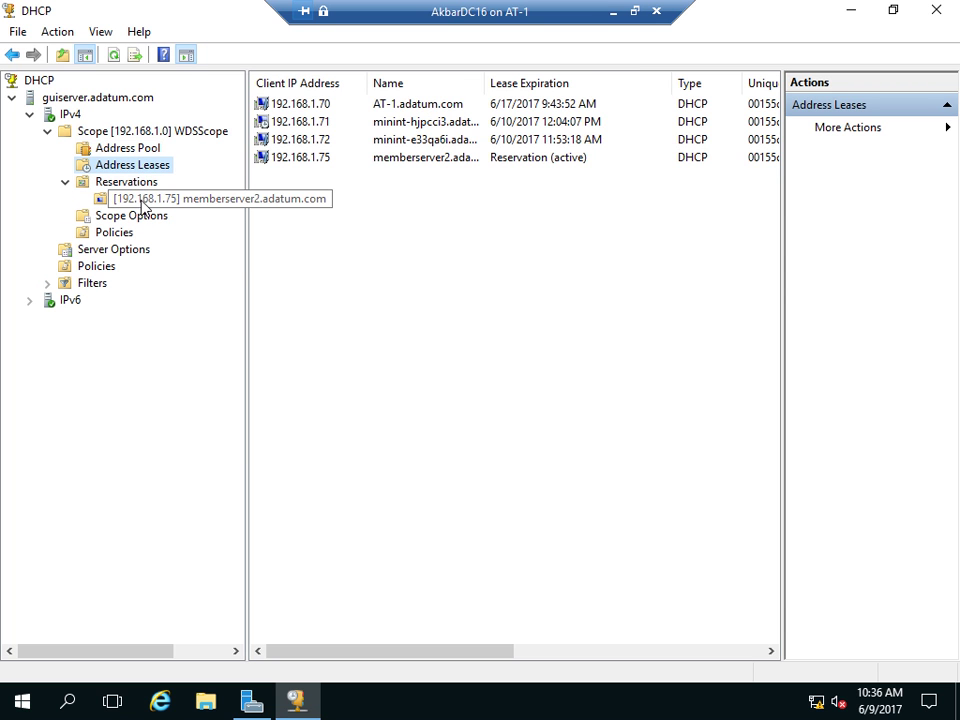
- Add the 192.168.1.70 AT-1.adatum.com lease to reservations, then minimize the AkbarDC16 session
{"action": "left_click", "coordinate": [137, 152]}
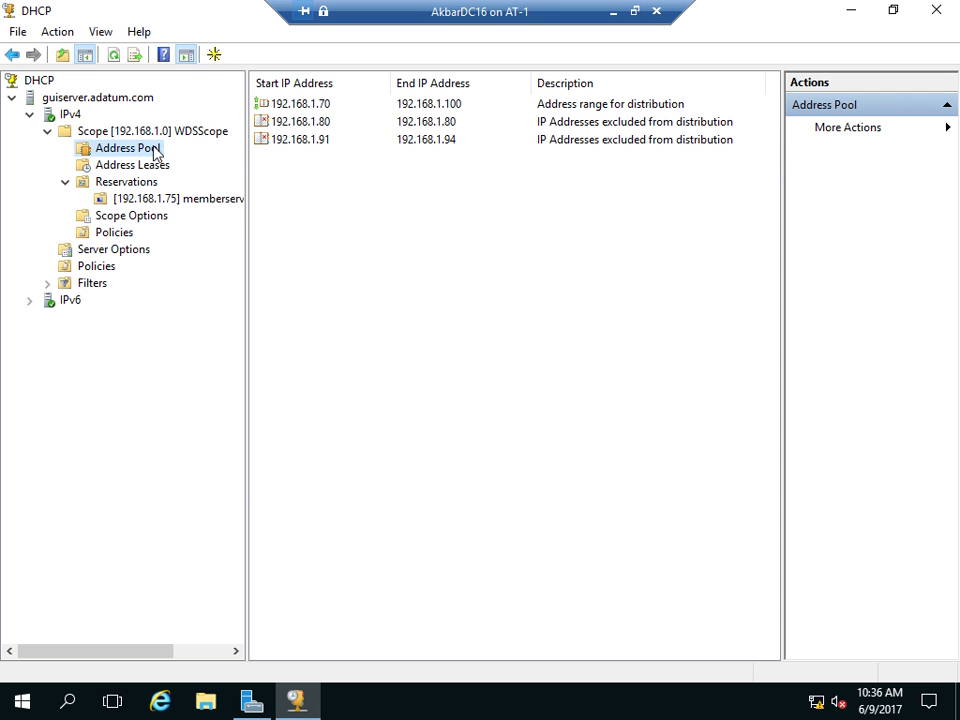
{"action": "left_click", "coordinate": [133, 164]}
{"action": "left_click", "coordinate": [325, 106]}
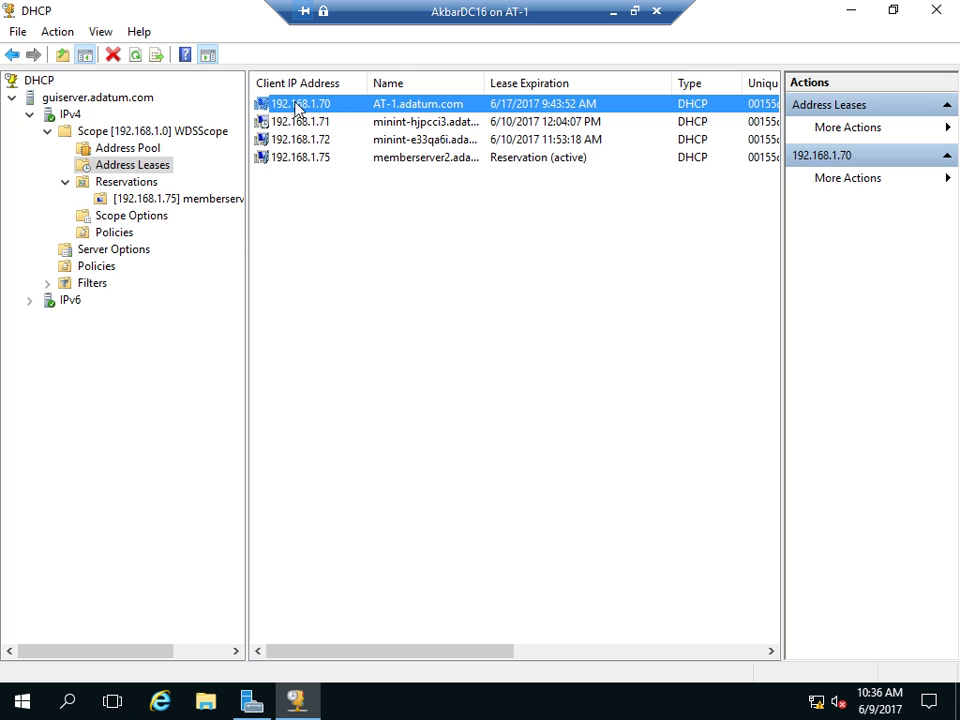
{"action": "right_click", "coordinate": [296, 108]}
{"action": "left_click", "coordinate": [357, 134]}
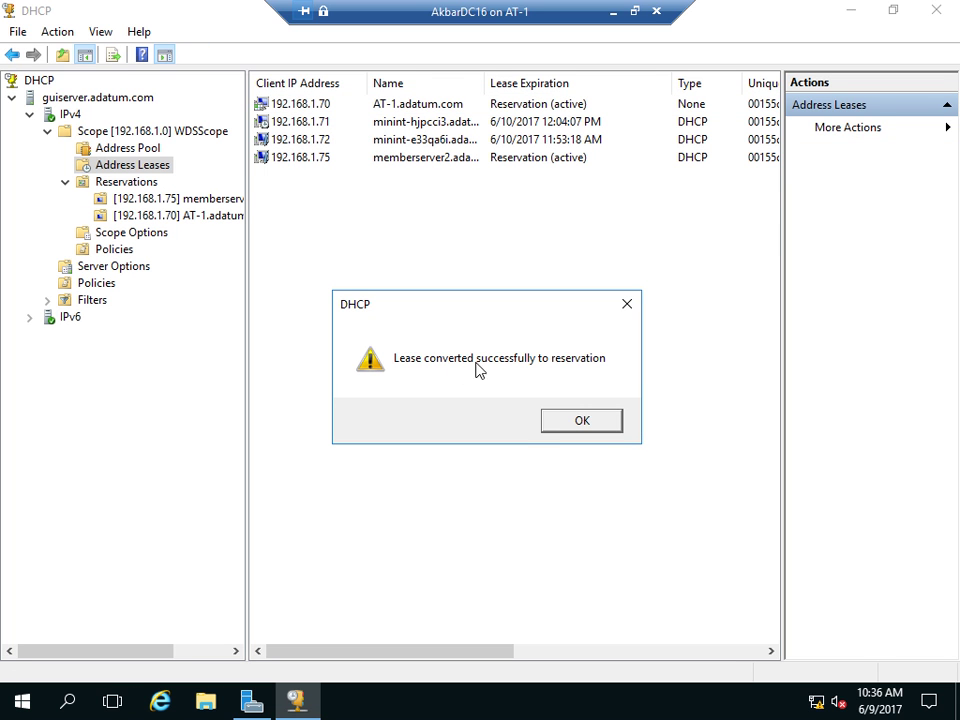
{"action": "left_click", "coordinate": [568, 420]}
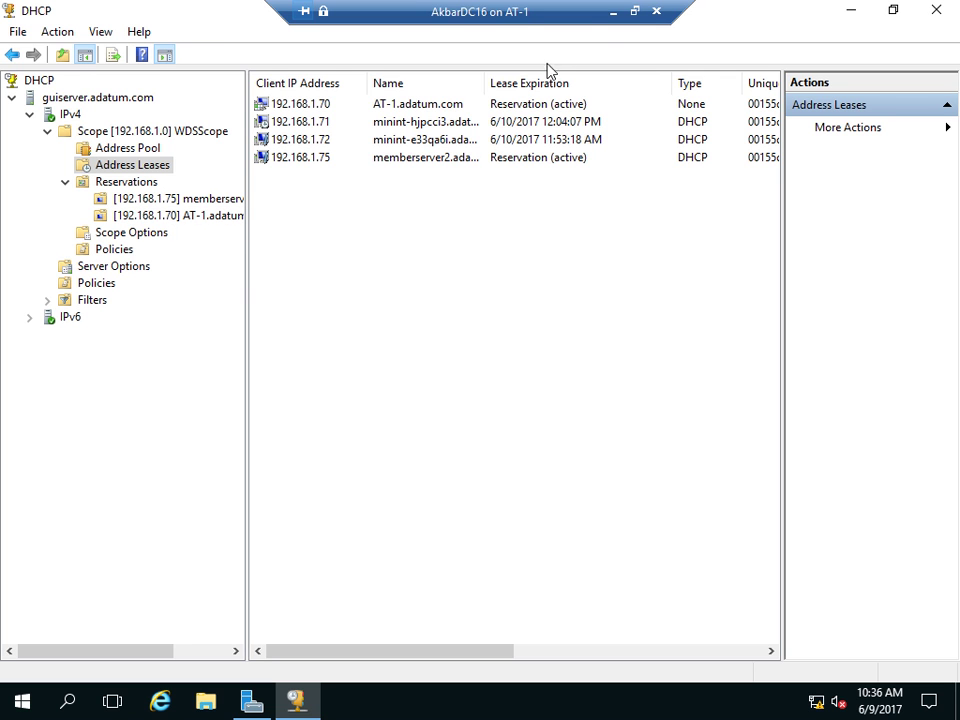
{"action": "left_click", "coordinate": [614, 20]}
- Switch to Member1's DHCP console and open and refresh fileserver1's WDSScope Reservations
{"action": "mouse_move", "coordinate": [400, 705]}
{"action": "left_click", "coordinate": [386, 630]}
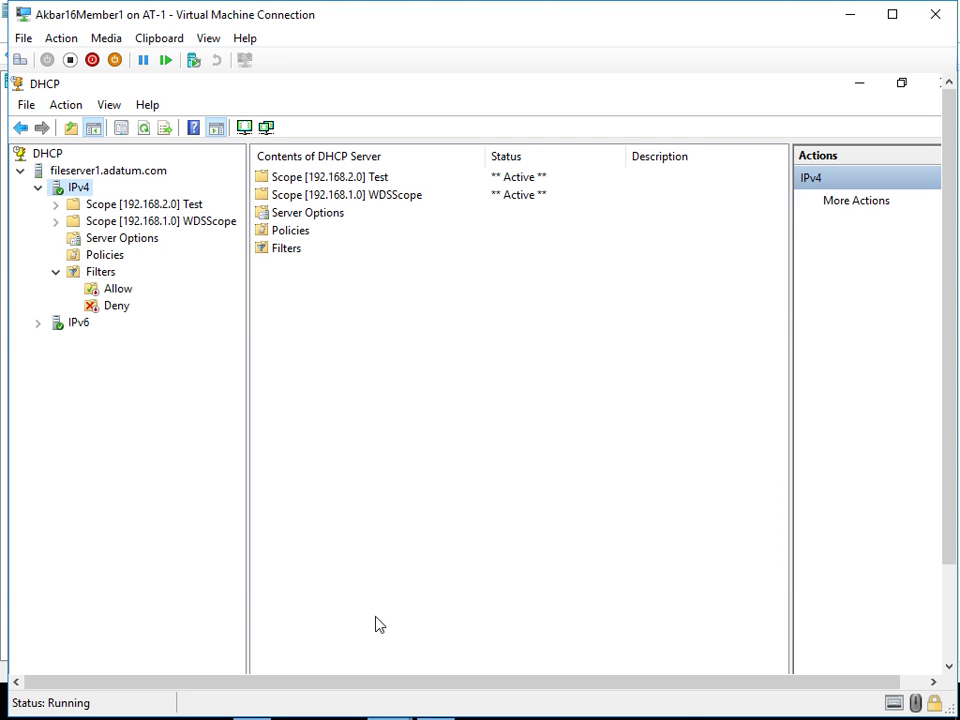
{"action": "left_click", "coordinate": [56, 221]}
{"action": "left_click", "coordinate": [103, 273]}
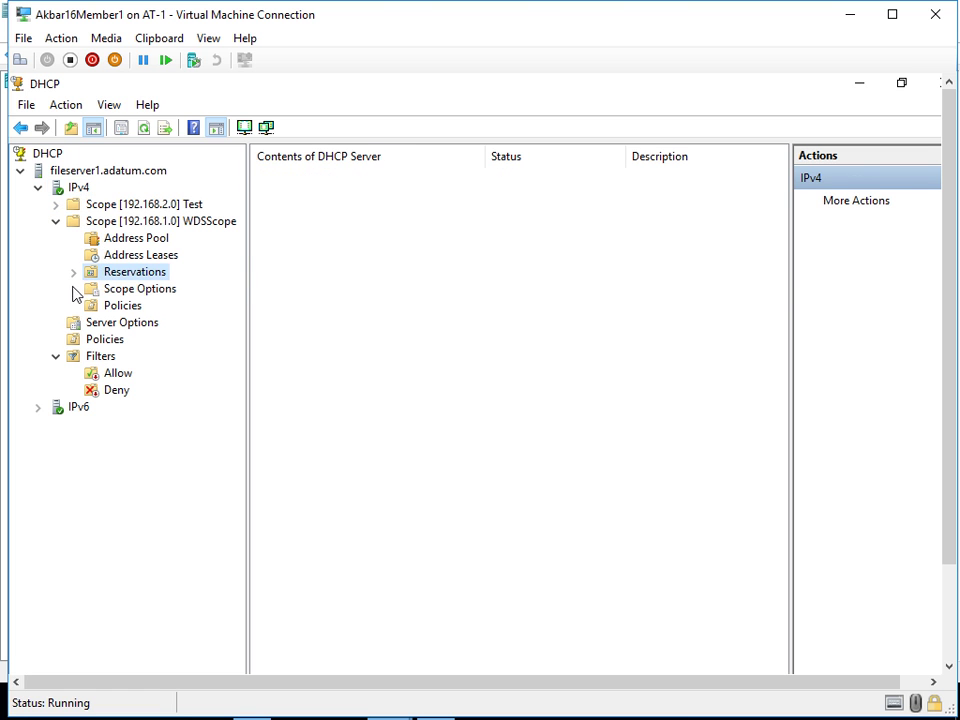
{"action": "left_click", "coordinate": [73, 272]}
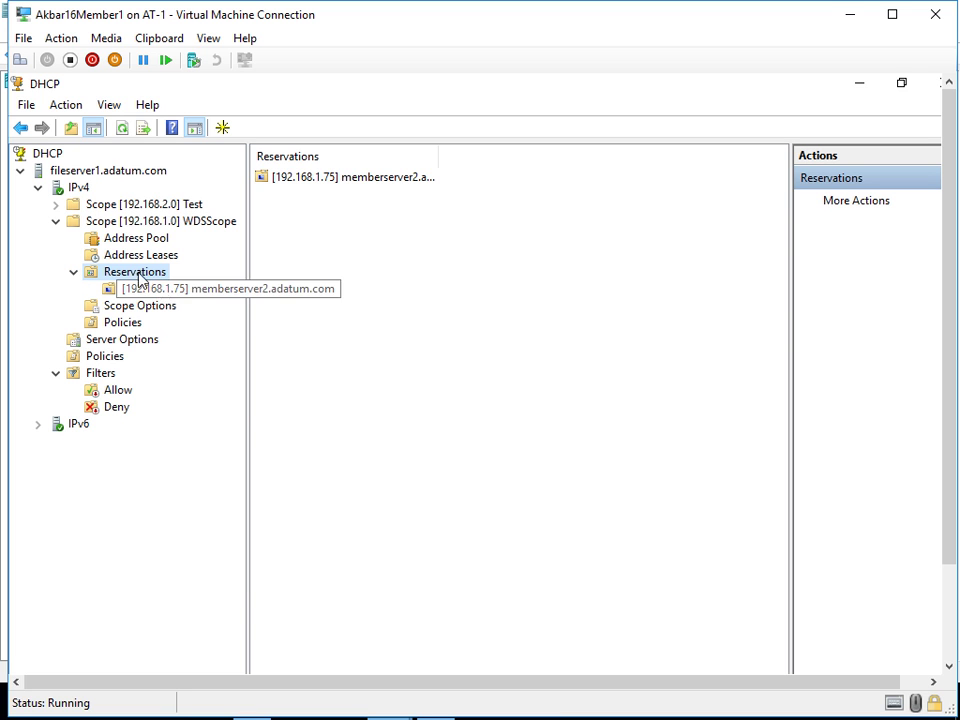
{"action": "left_click", "coordinate": [124, 127]}
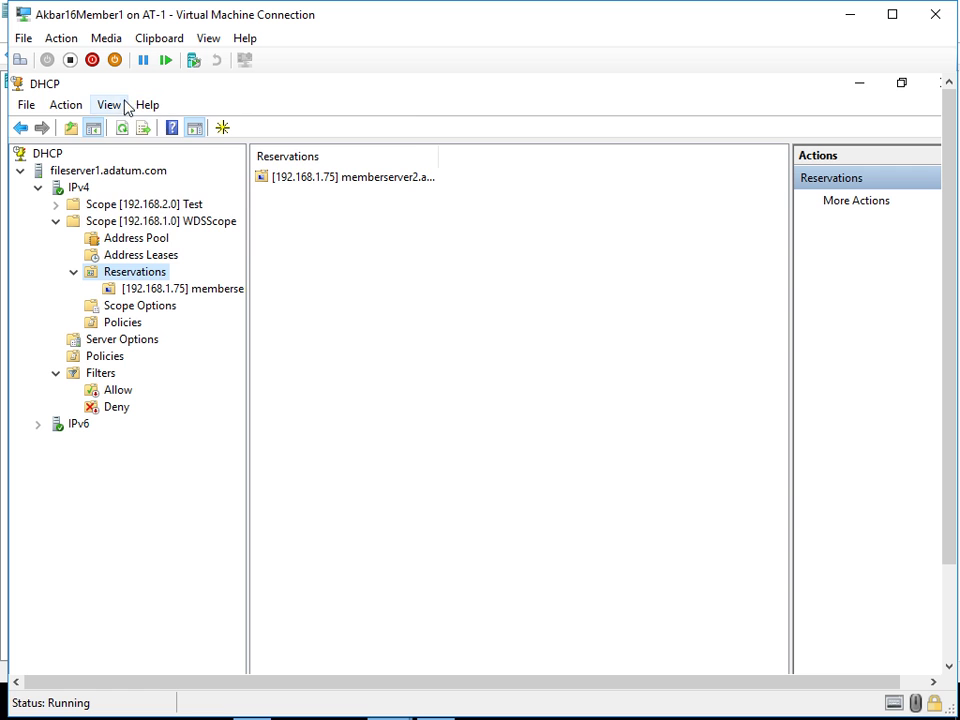
- Make the Member1 VM full screen and refresh the reservations list again
{"action": "left_click", "coordinate": [120, 105]}
{"action": "left_click", "coordinate": [208, 38]}
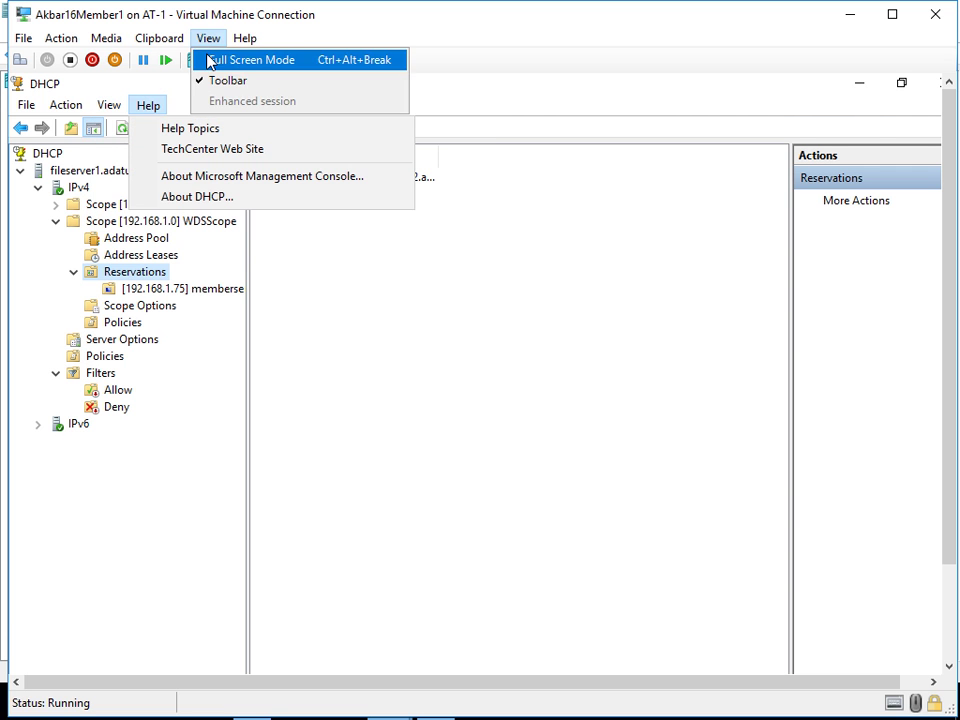
{"action": "left_click", "coordinate": [210, 58]}
{"action": "left_click", "coordinate": [125, 200]}
{"action": "right_click", "coordinate": [125, 202]}
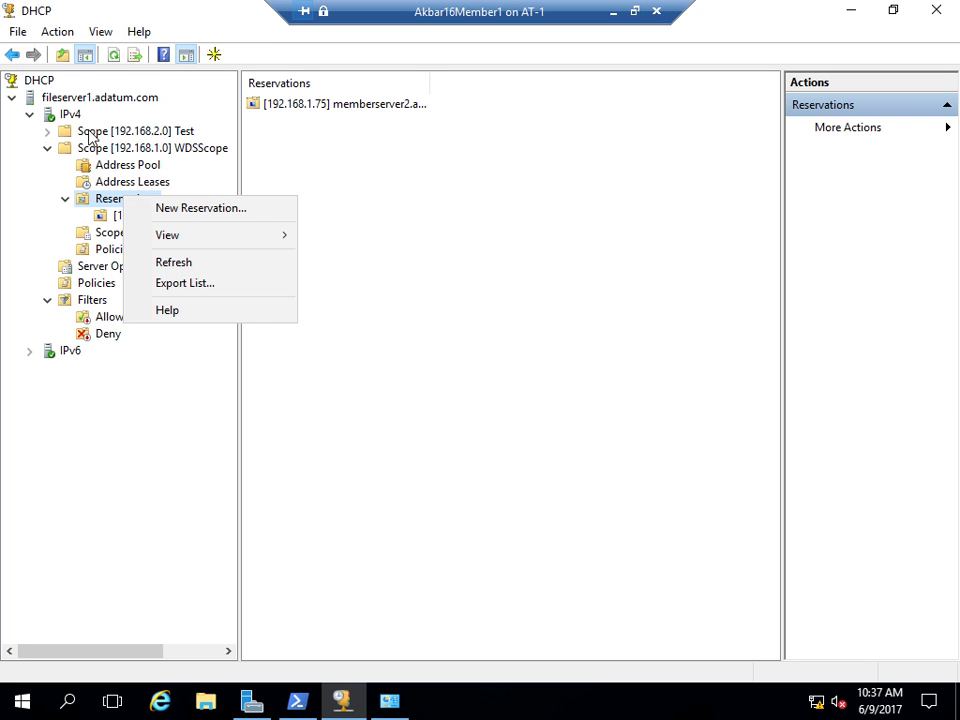
{"action": "left_click", "coordinate": [116, 57]}
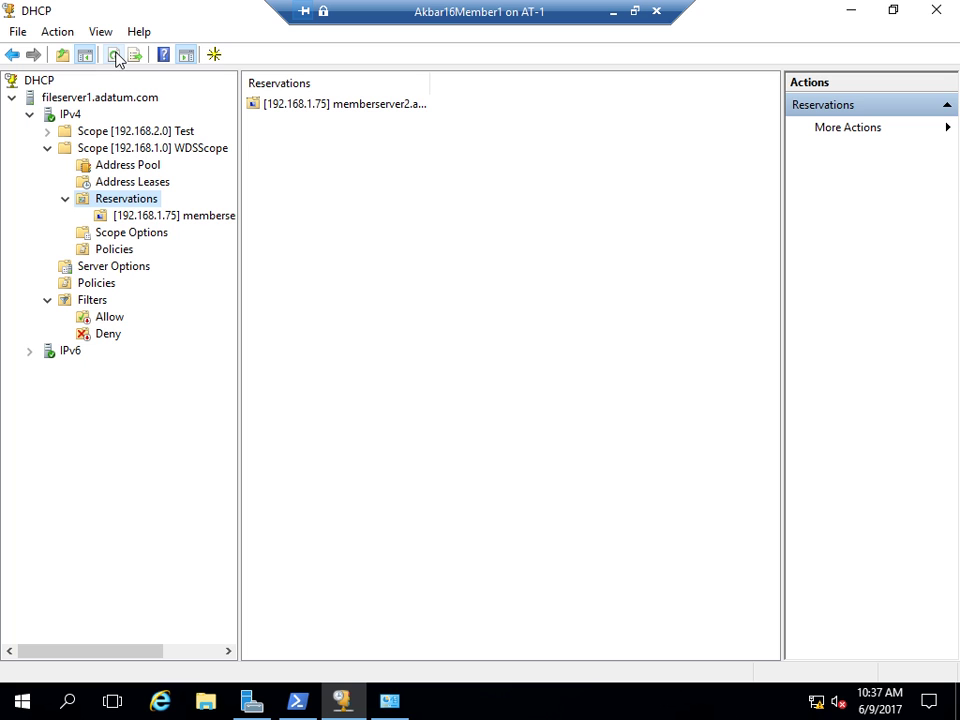
{"action": "left_click", "coordinate": [113, 55]}
- Replicate scope 192.168.1.0 to its failover partner and refresh the IPv4 scope list
{"action": "right_click", "coordinate": [131, 150]}
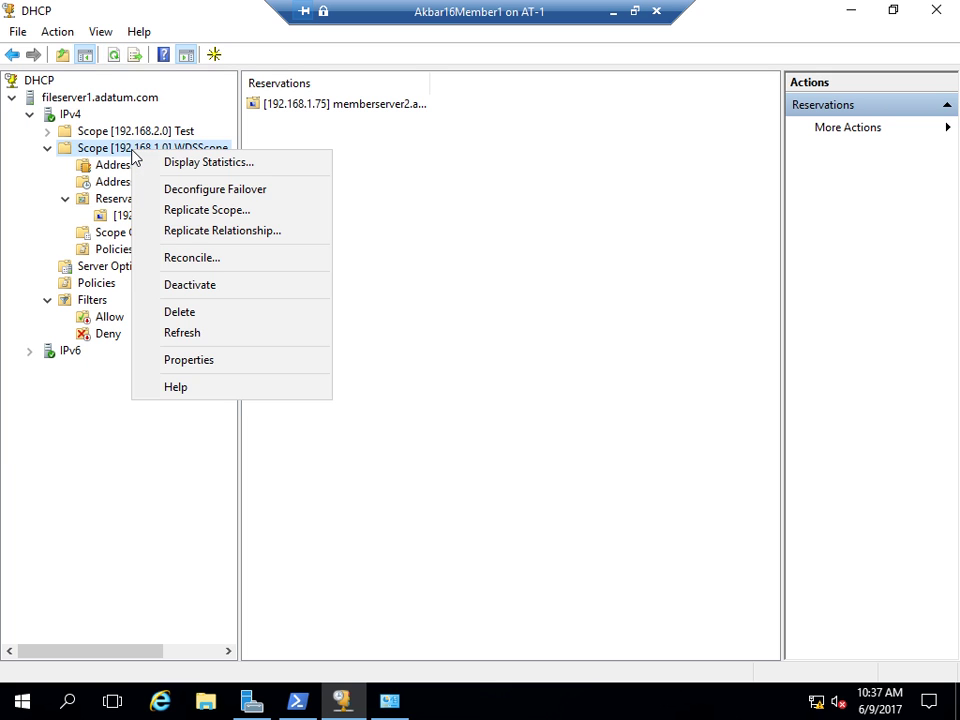
{"action": "left_click", "coordinate": [187, 218]}
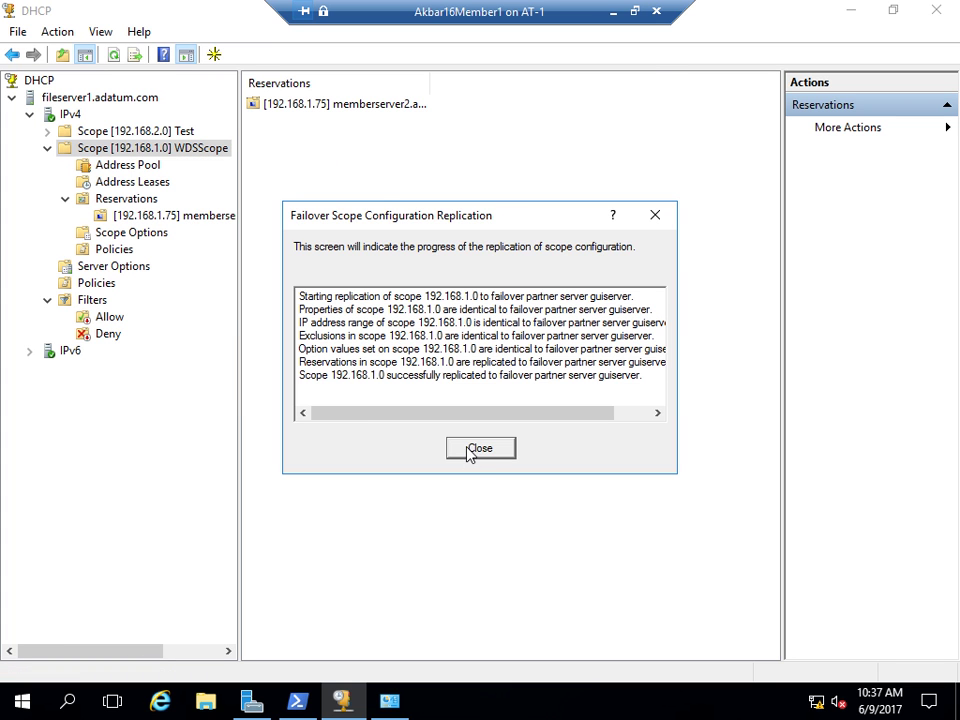
{"action": "left_click", "coordinate": [460, 447]}
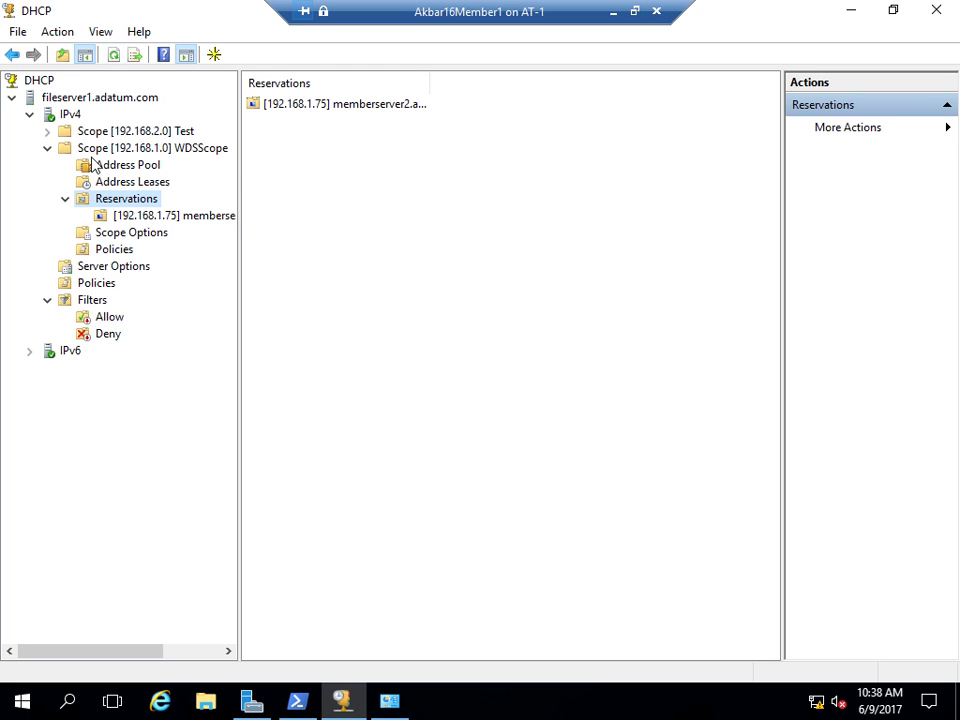
{"action": "left_click", "coordinate": [65, 113]}
{"action": "left_click", "coordinate": [137, 56]}
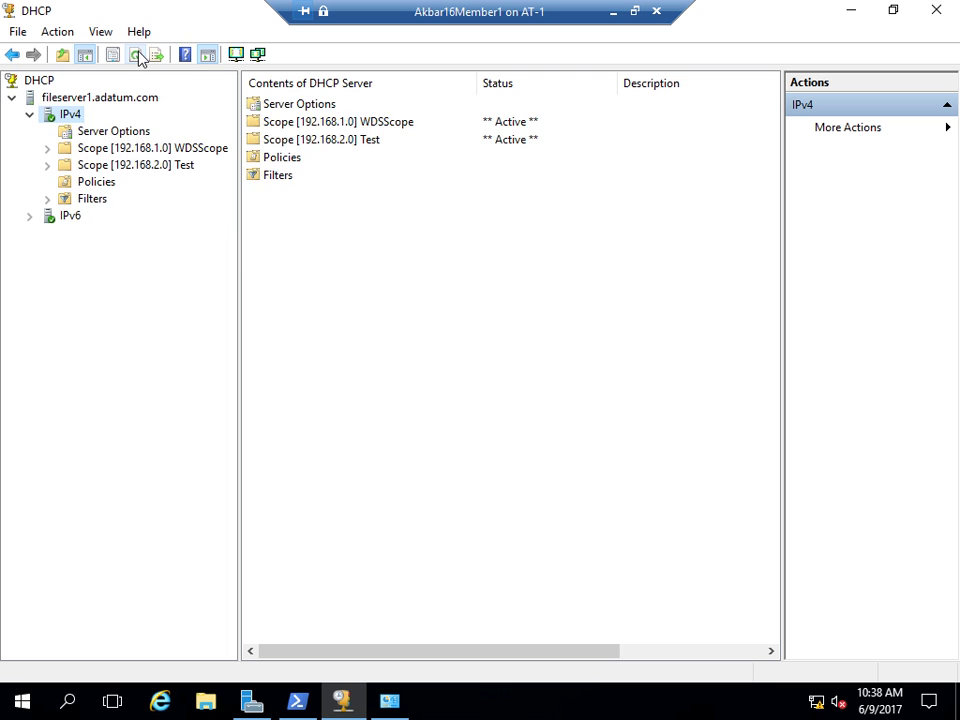
{"action": "left_click", "coordinate": [137, 56]}
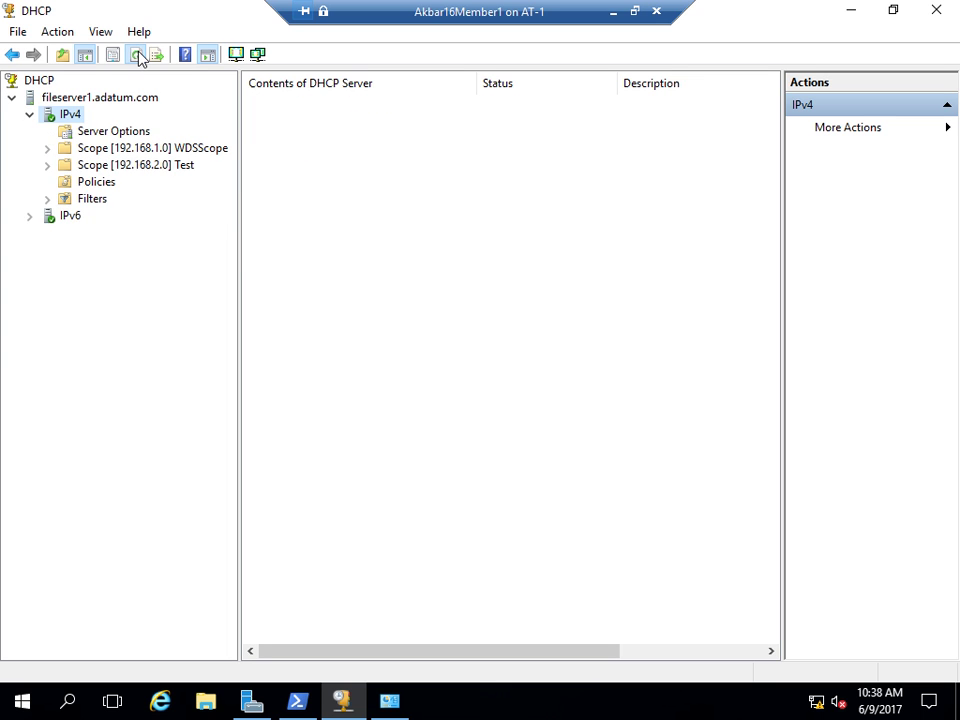
- Expand scope 192.168.1.0 and refresh its reservations, including 192.168.1.75
{"action": "left_click", "coordinate": [47, 149]}
{"action": "left_click", "coordinate": [65, 198]}
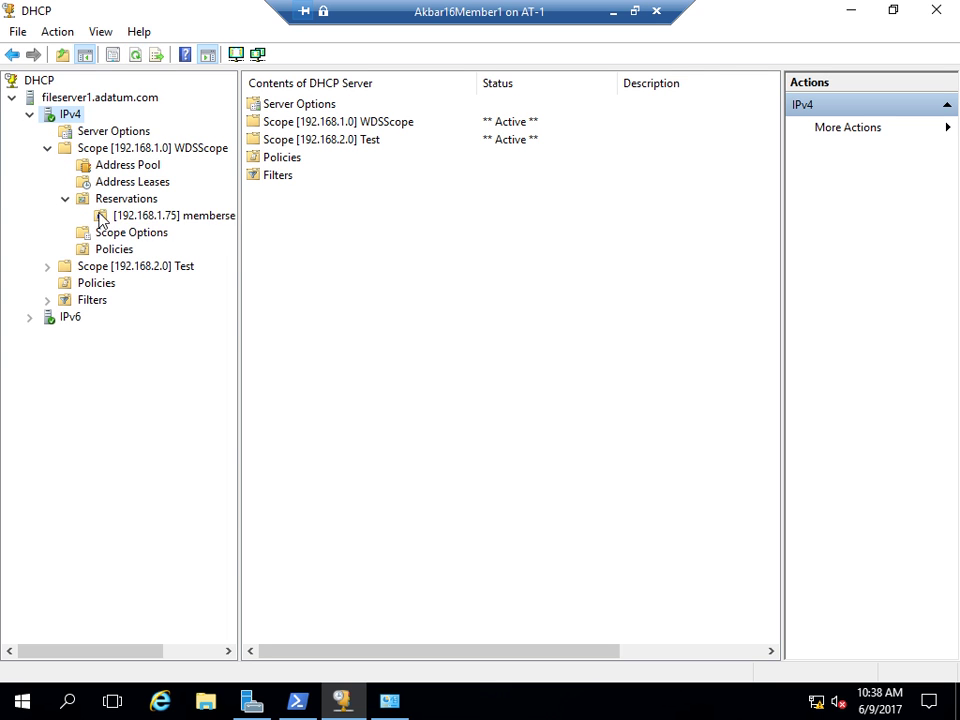
{"action": "left_click", "coordinate": [170, 217]}
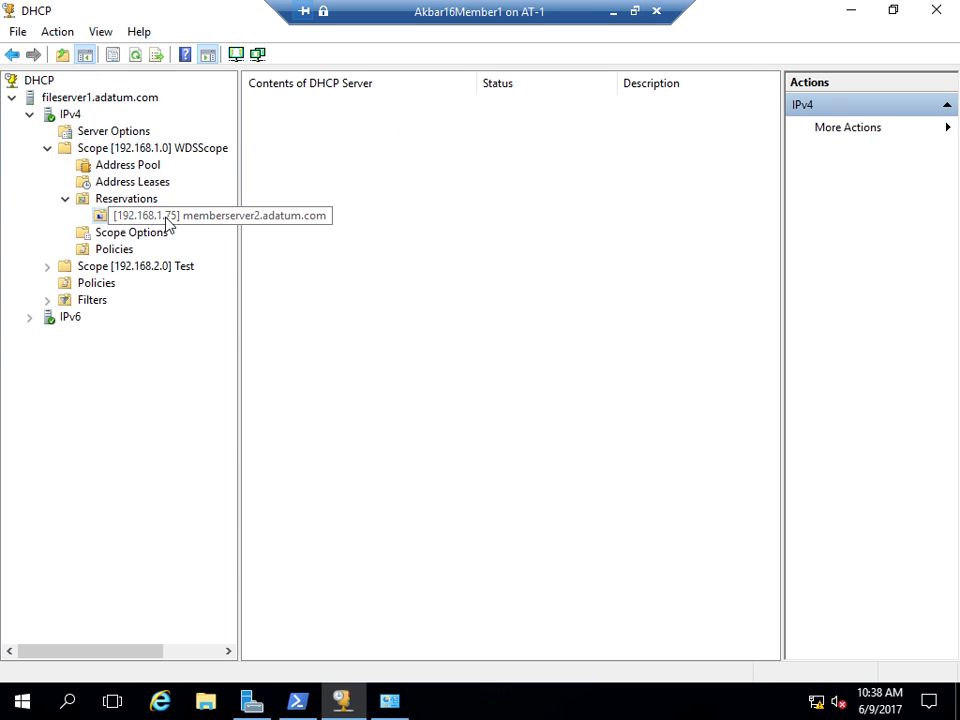
{"action": "left_click", "coordinate": [129, 206]}
{"action": "left_click", "coordinate": [111, 56]}
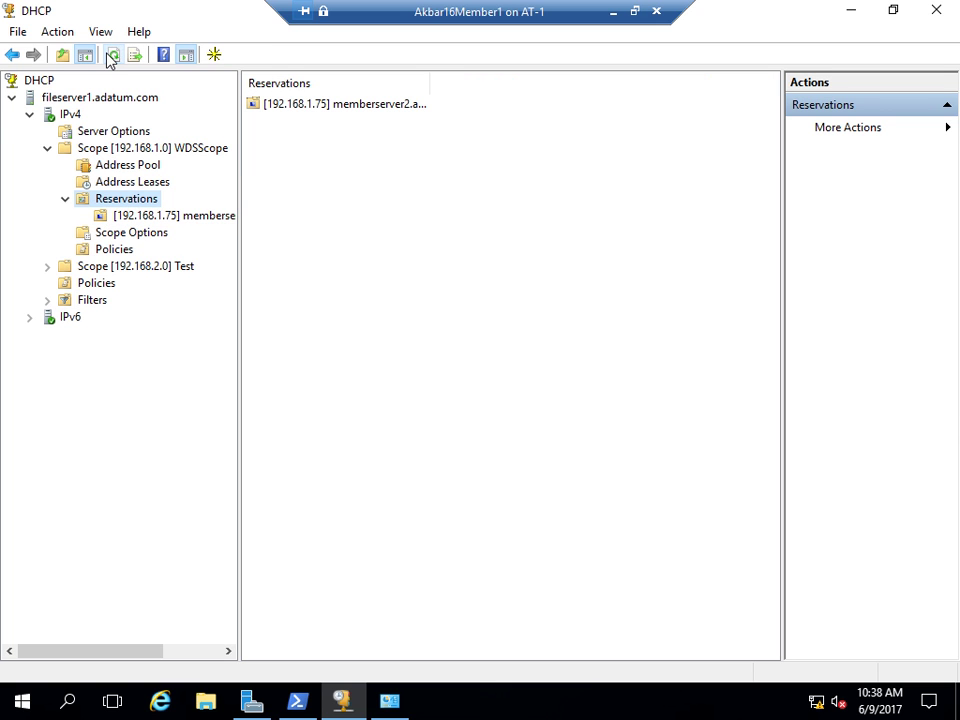
- View the scope's address pool and repeatedly refresh its address leases
{"action": "left_click", "coordinate": [124, 166]}
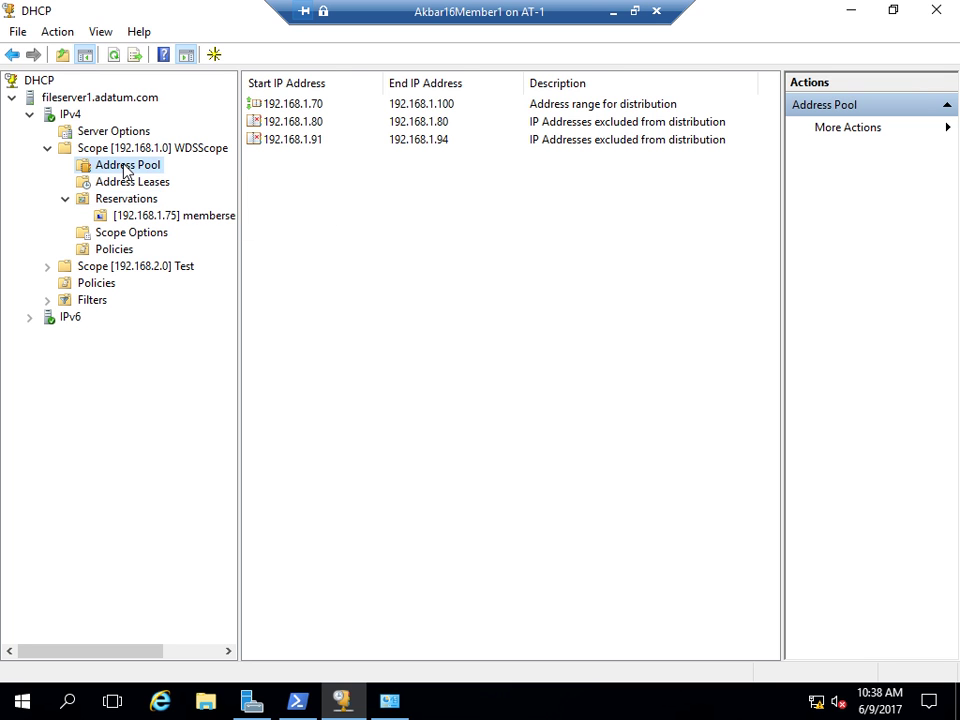
{"action": "left_click", "coordinate": [124, 183]}
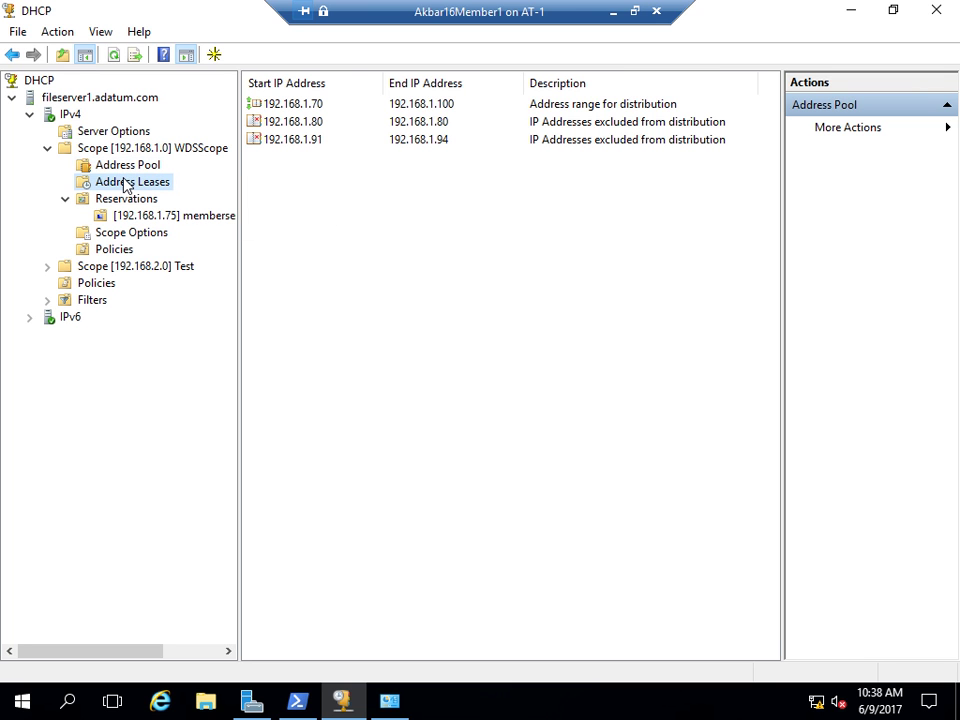
{"action": "right_click", "coordinate": [343, 255]}
{"action": "left_click", "coordinate": [400, 268]}
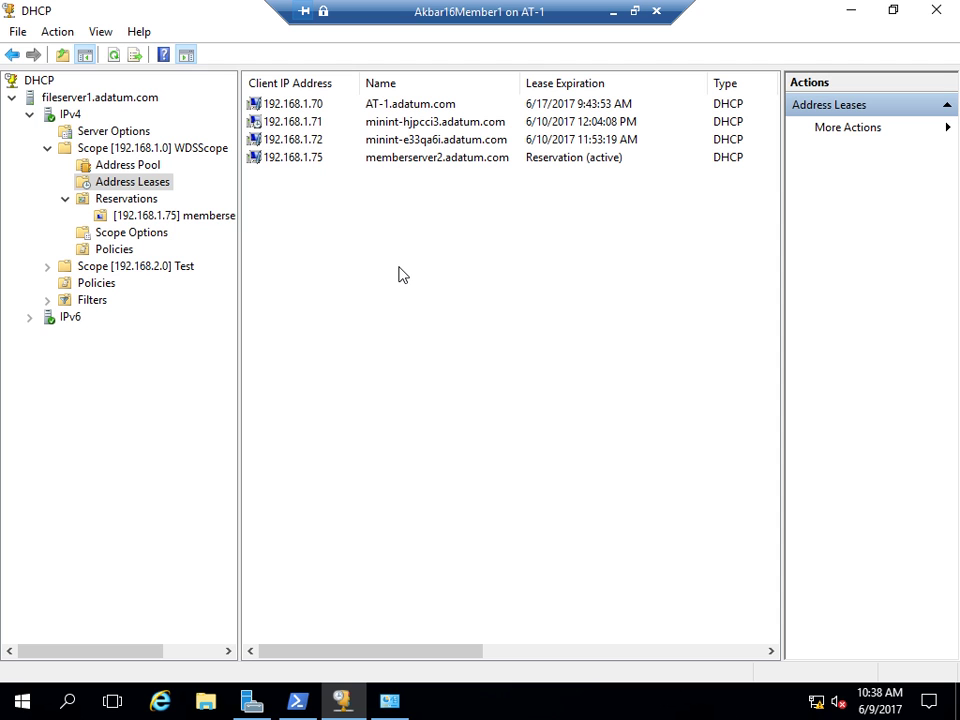
{"action": "right_click", "coordinate": [400, 273]}
{"action": "left_click", "coordinate": [429, 280]}
{"action": "right_click", "coordinate": [428, 278]}
{"action": "left_click", "coordinate": [427, 289]}
{"action": "right_click", "coordinate": [364, 278]}
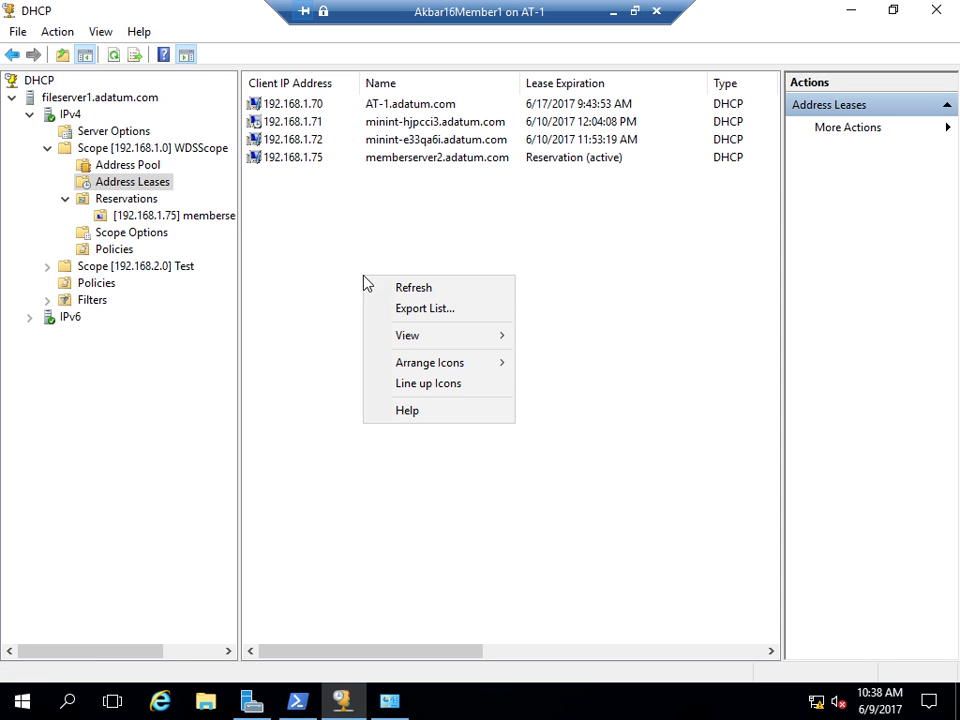
{"action": "left_click", "coordinate": [414, 292]}
{"action": "right_click", "coordinate": [315, 281]}
- Cancel exporting the lease list and minimize the Member1 VM
{"action": "left_click", "coordinate": [353, 312]}
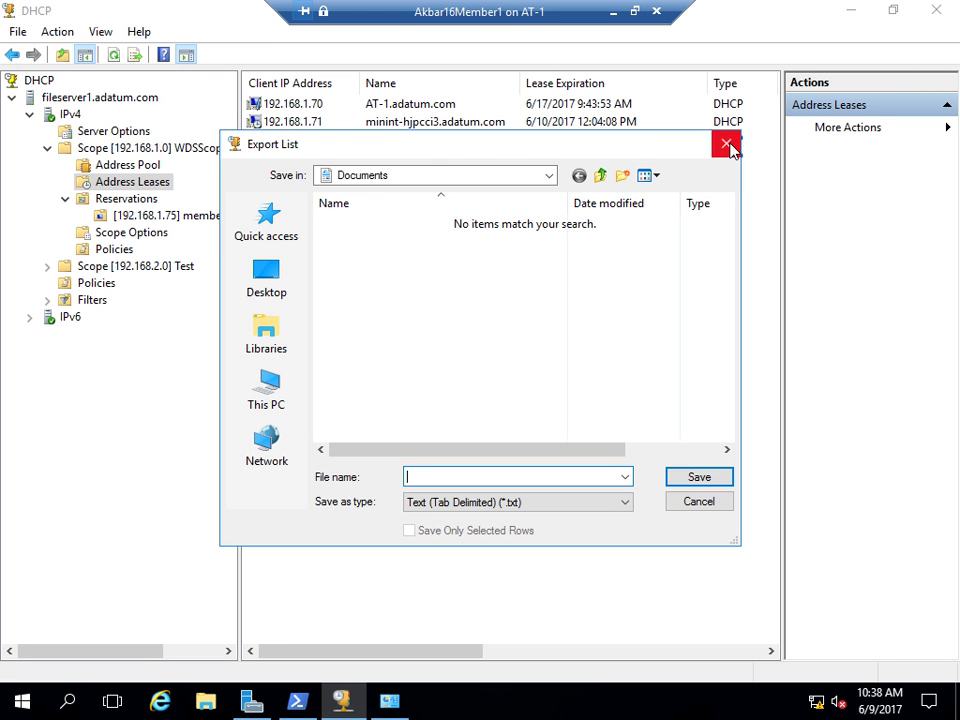
{"action": "left_click", "coordinate": [726, 144]}
{"action": "left_click", "coordinate": [614, 11]}
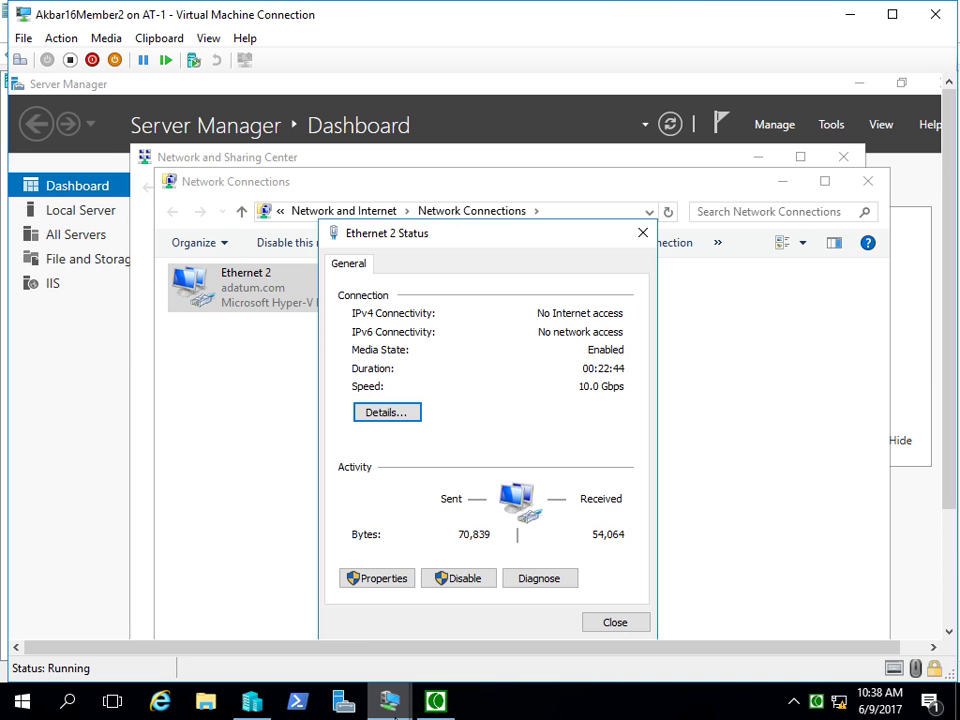
- On the AkbarDC16 VM, replicate all guiserver IPv4 failover scopes and close the report
{"action": "mouse_move", "coordinate": [389, 690]}
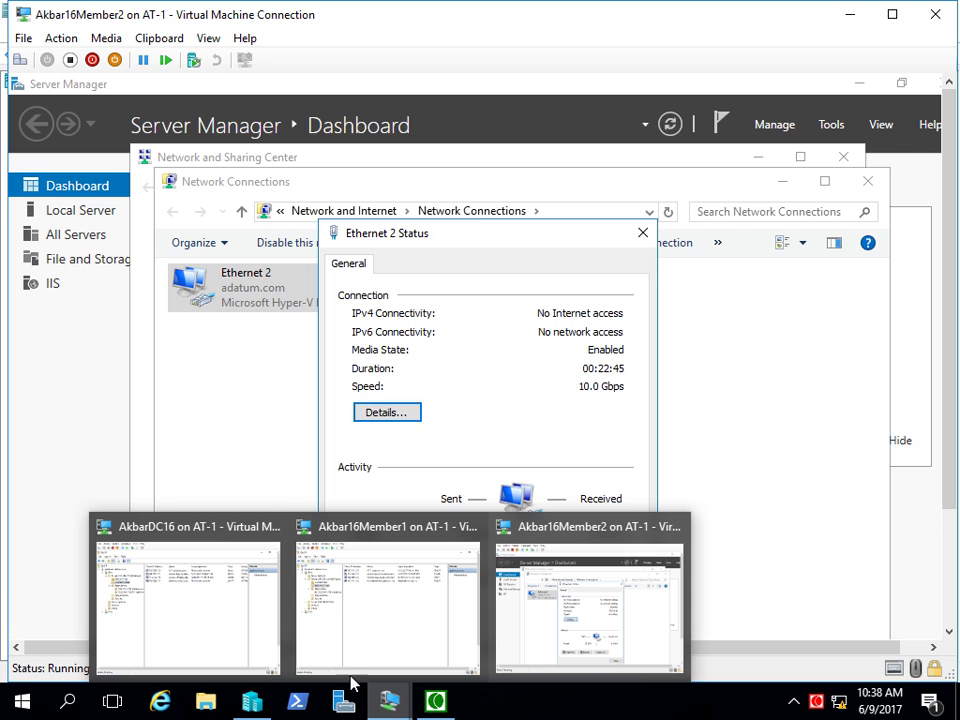
{"action": "left_click", "coordinate": [123, 603]}
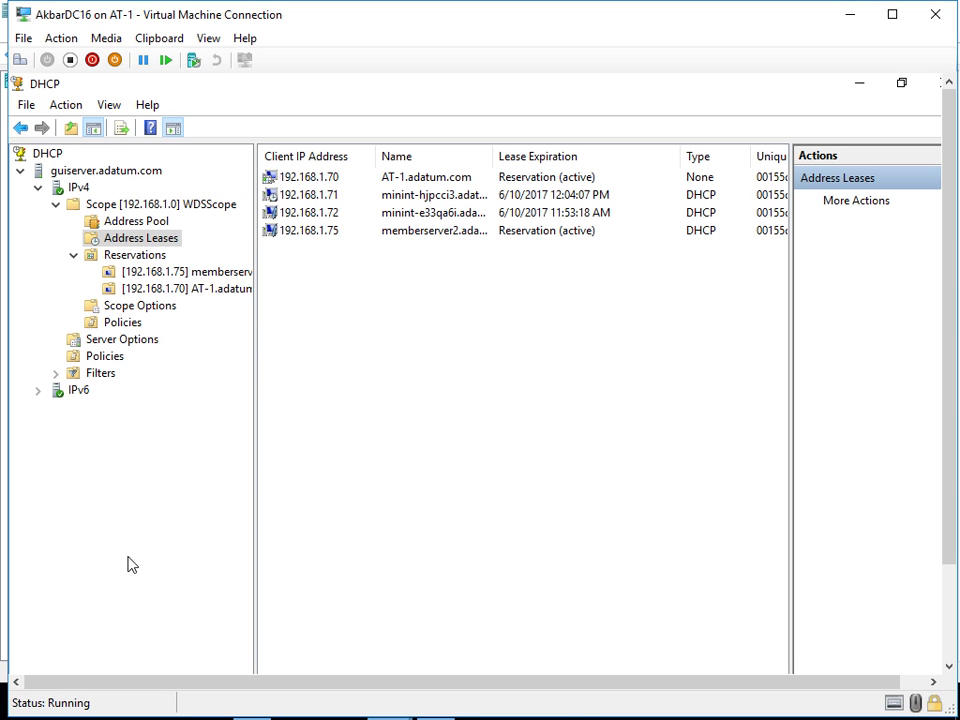
{"action": "right_click", "coordinate": [82, 188]}
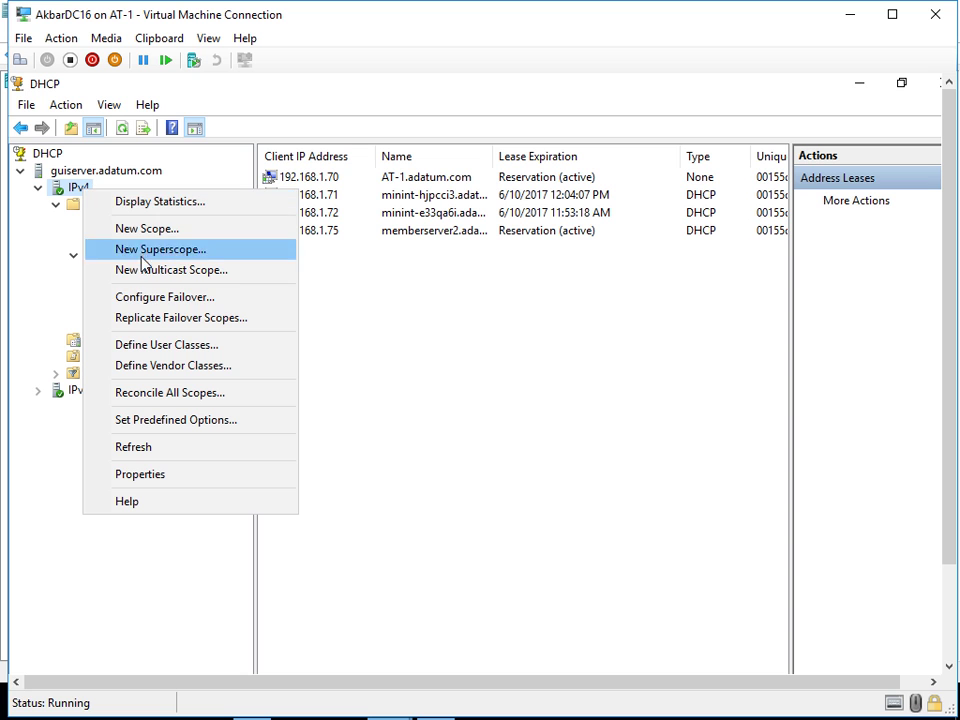
{"action": "left_click", "coordinate": [143, 318]}
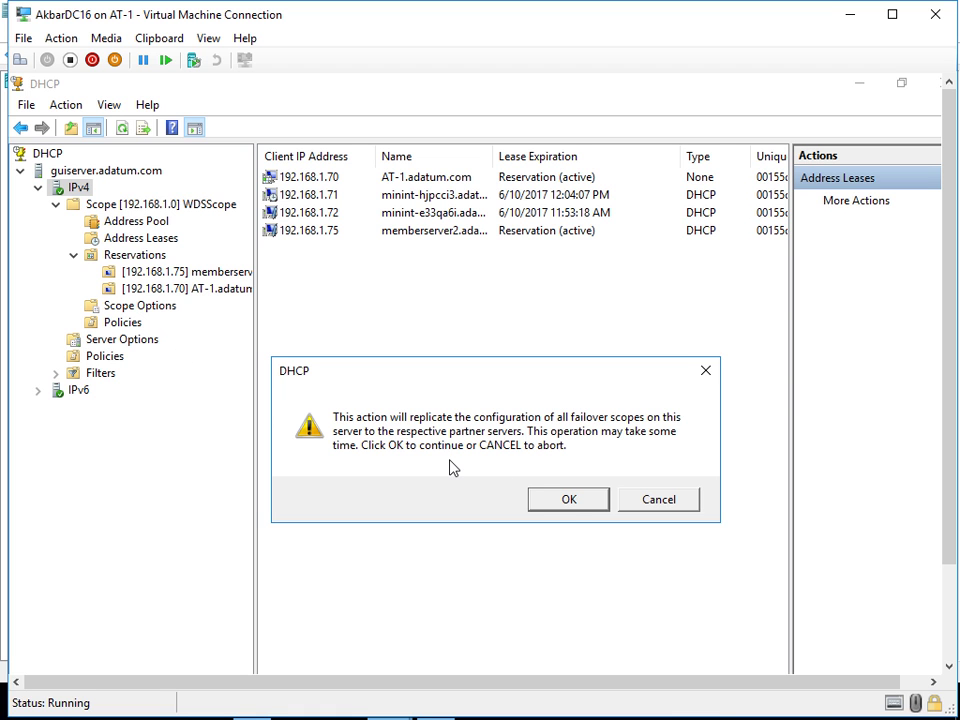
{"action": "left_click", "coordinate": [569, 500]}
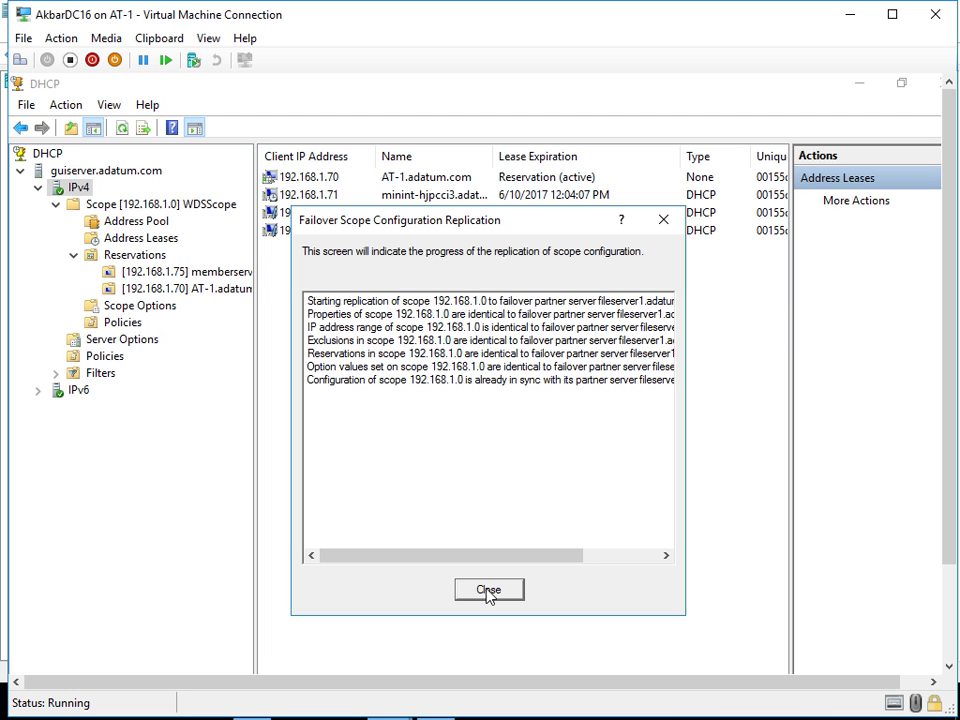
{"action": "left_click", "coordinate": [489, 591]}
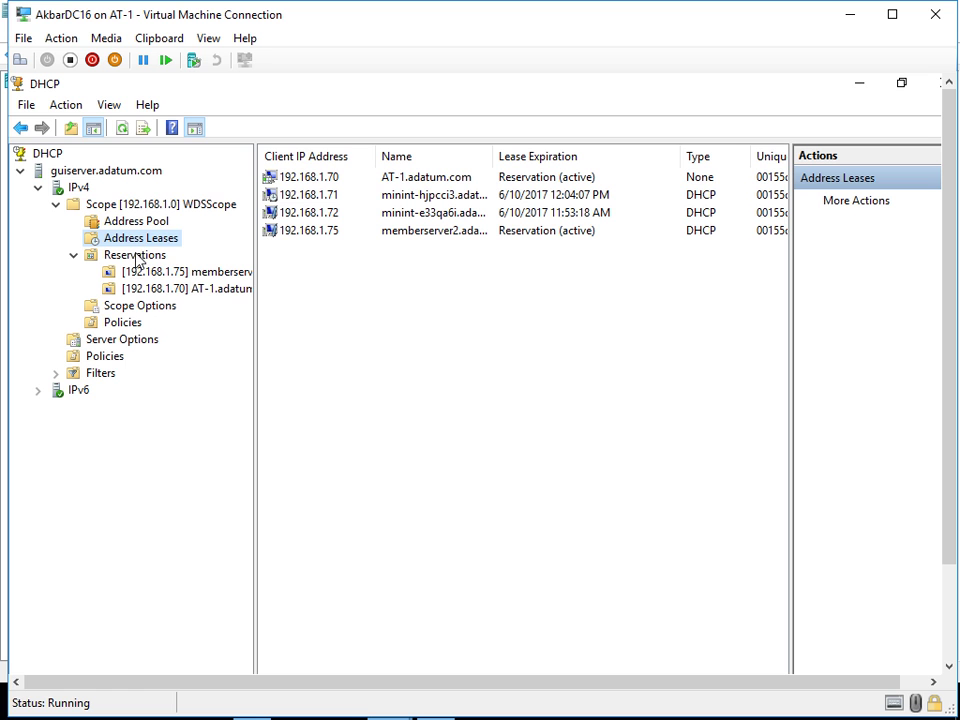
- Replicate scope 192.168.1.0 again and refresh the address leases
{"action": "right_click", "coordinate": [107, 208]}
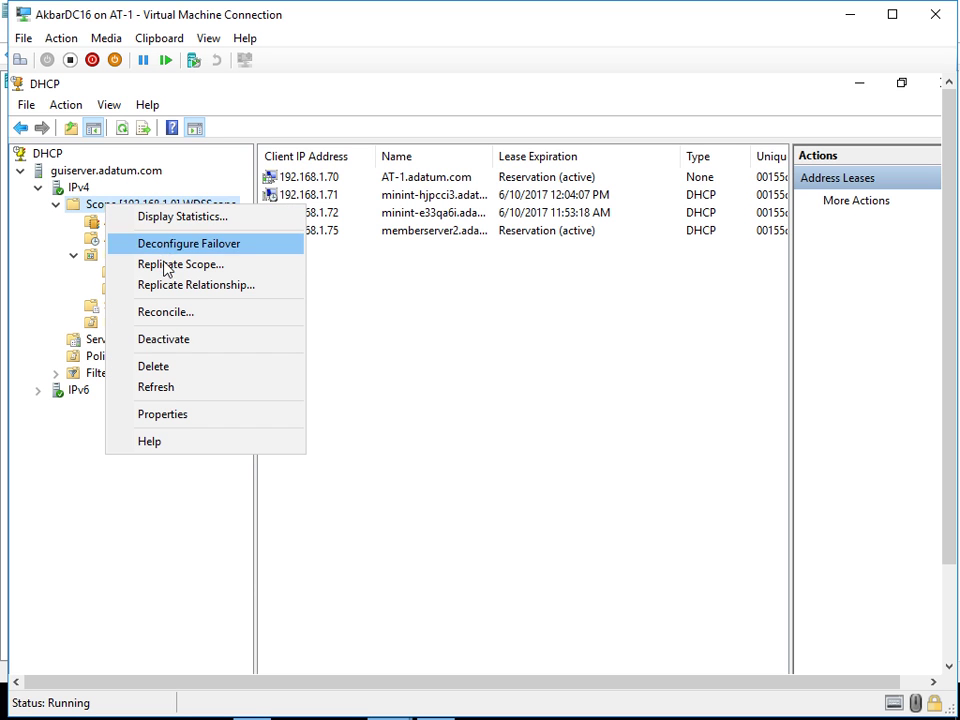
{"action": "left_click", "coordinate": [166, 265]}
{"action": "left_click", "coordinate": [489, 521]}
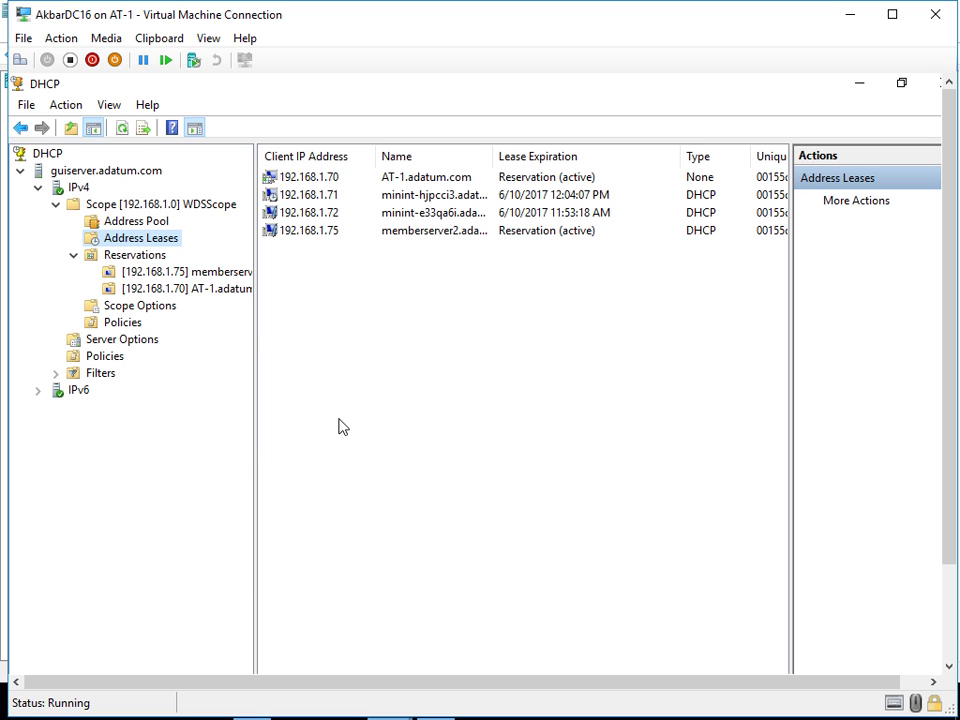
{"action": "left_click", "coordinate": [124, 133]}
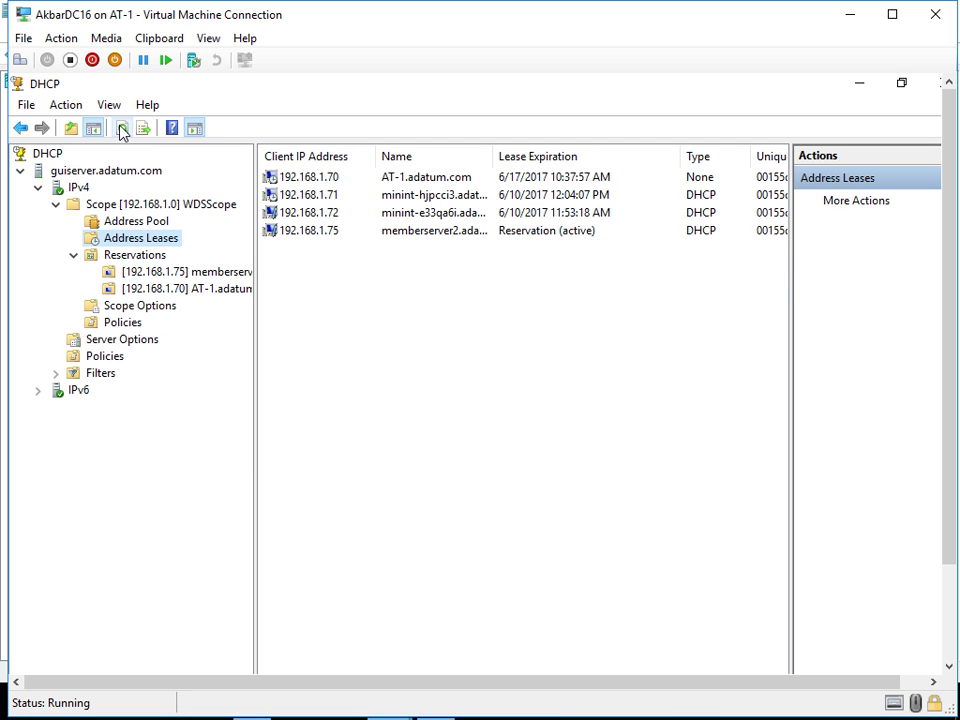
{"action": "left_click", "coordinate": [122, 133]}
- Refresh the 192.168.1.70 entry and Reservations folder until only 192.168.1.75 remains reserved
{"action": "left_click", "coordinate": [148, 289]}
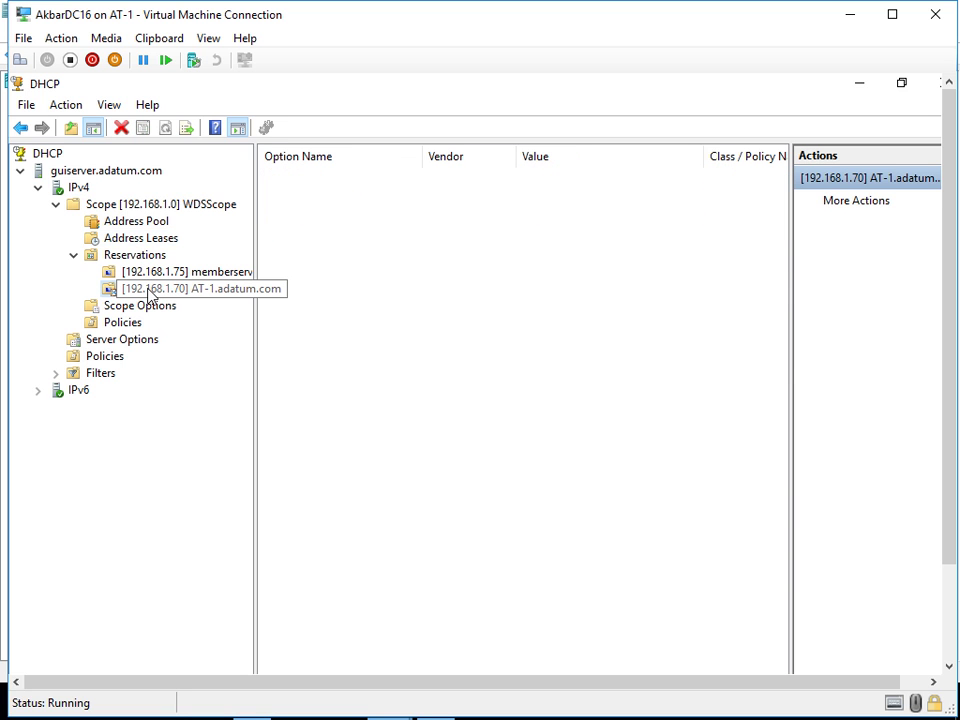
{"action": "left_click", "coordinate": [148, 272]}
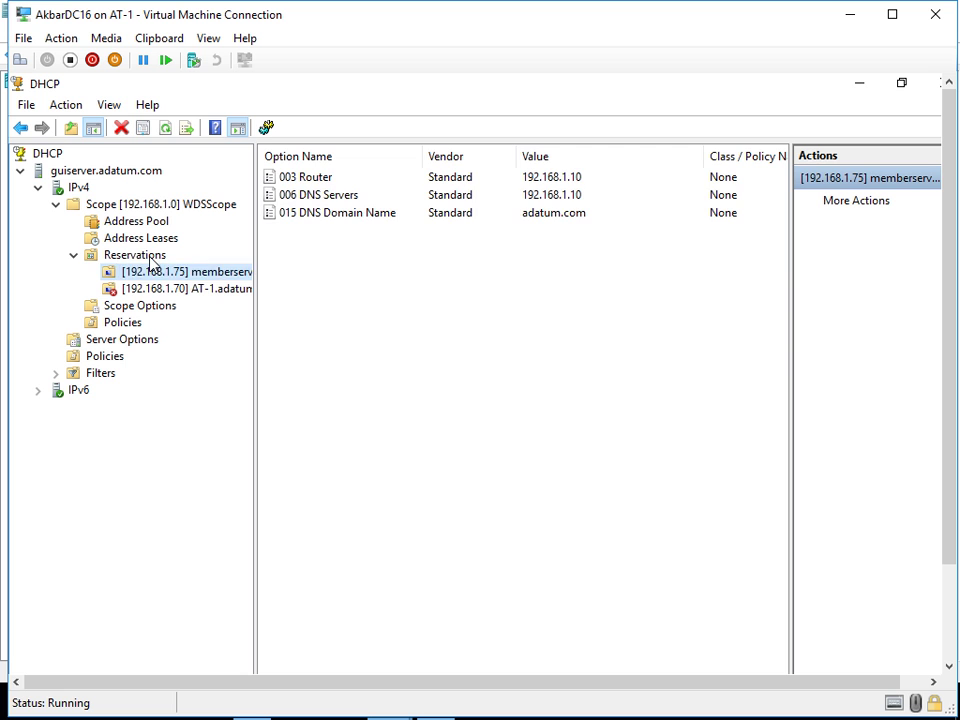
{"action": "left_click", "coordinate": [148, 256]}
{"action": "left_click", "coordinate": [155, 290]}
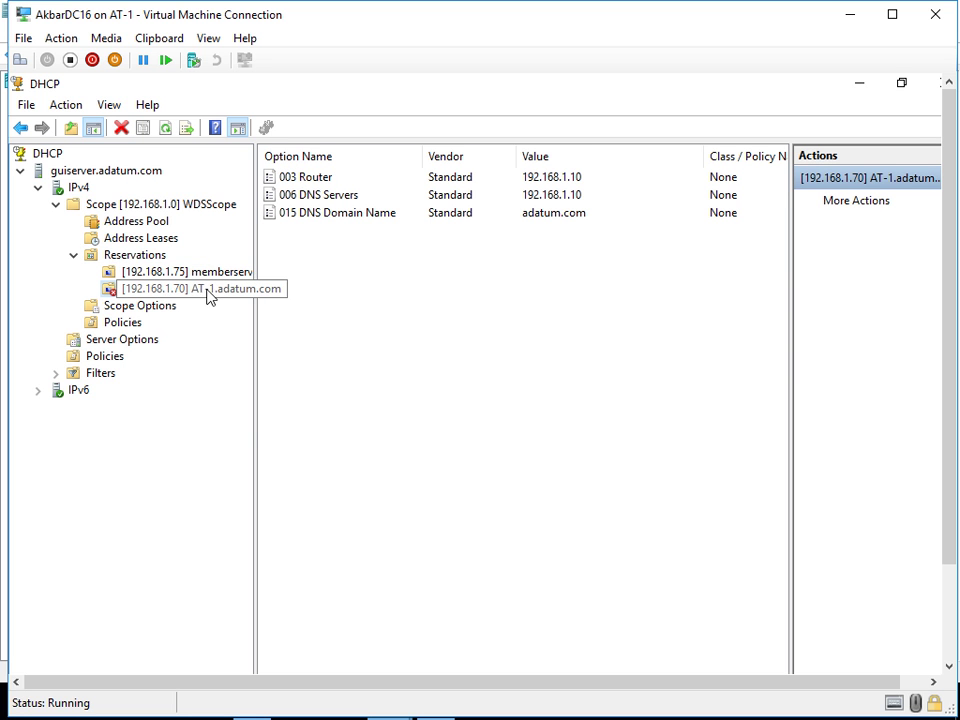
{"action": "right_click", "coordinate": [155, 292]}
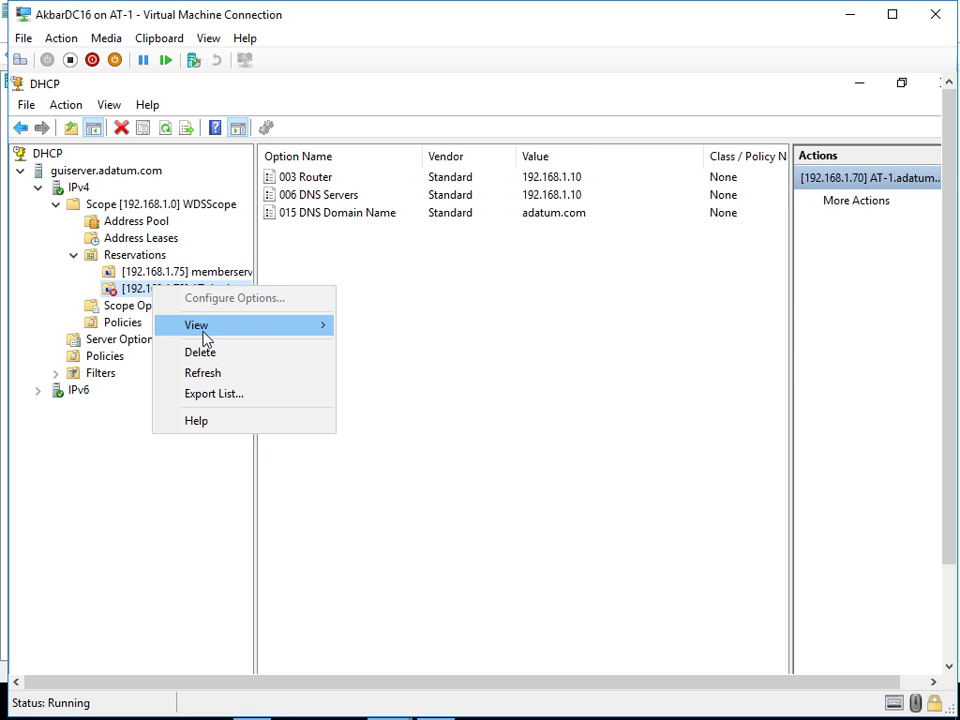
{"action": "left_click", "coordinate": [203, 374]}
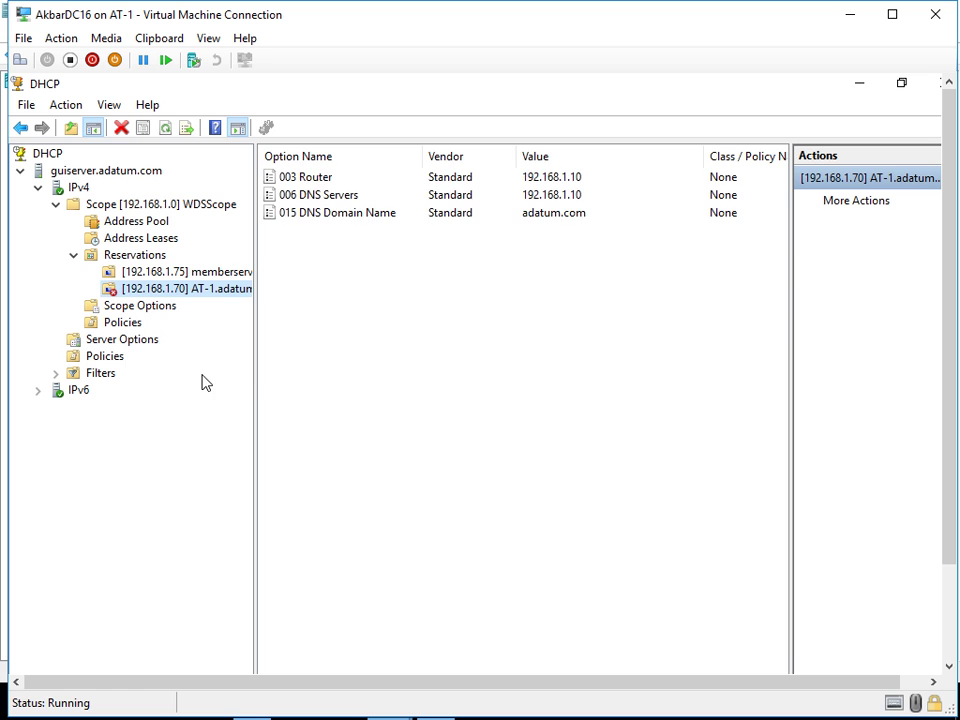
{"action": "left_click", "coordinate": [137, 258]}
{"action": "right_click", "coordinate": [137, 257]}
{"action": "left_click", "coordinate": [188, 322]}
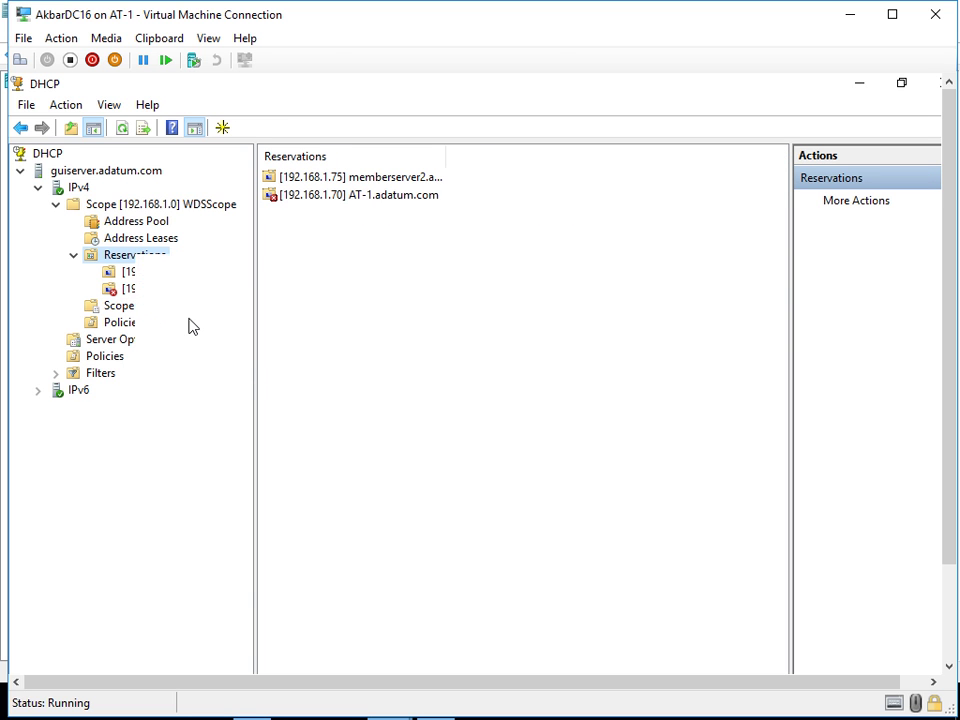
{"action": "left_click", "coordinate": [155, 274]}
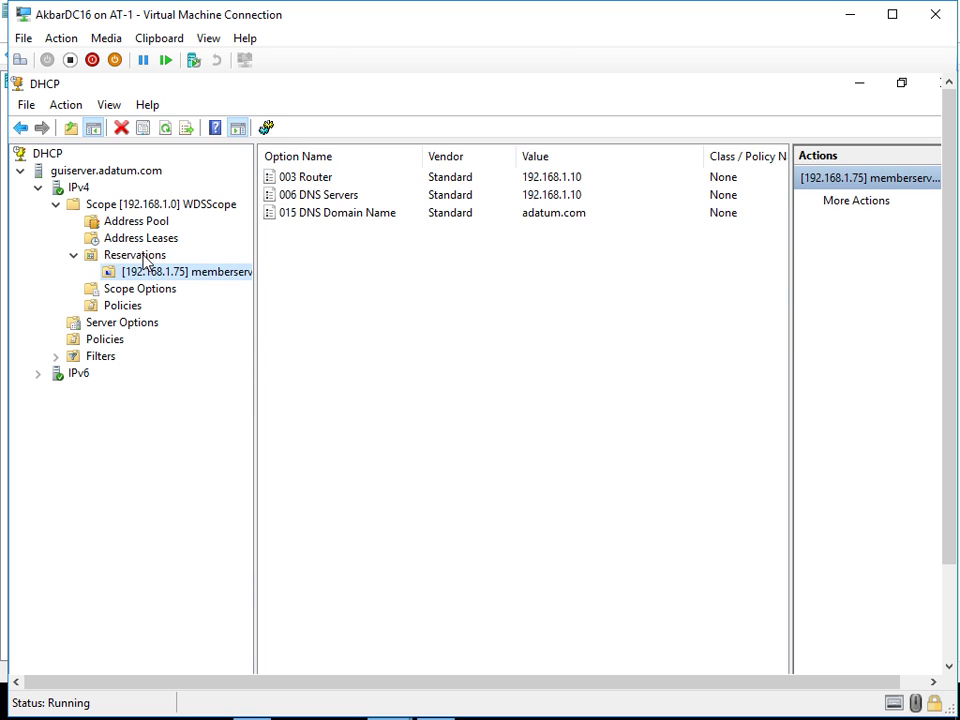
{"action": "right_click", "coordinate": [141, 256]}
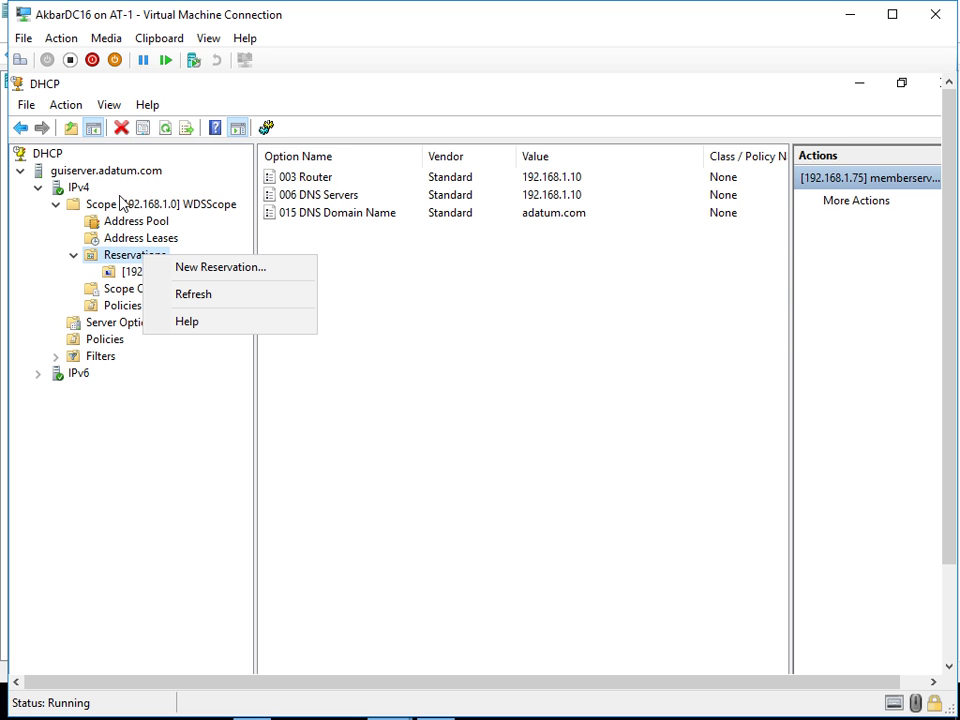
- Convert the 192.168.1.70 lease for AT-1.adatum.com into a reservation
{"action": "left_click", "coordinate": [120, 204]}
{"action": "left_click", "coordinate": [118, 204]}
{"action": "left_click", "coordinate": [131, 245]}
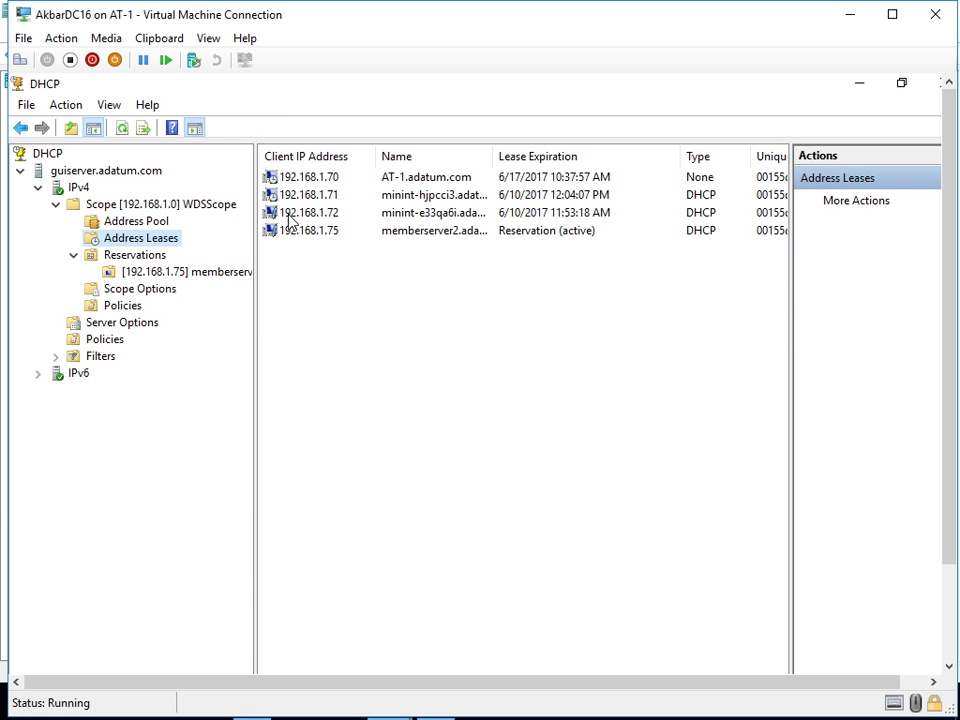
{"action": "right_click", "coordinate": [323, 179]}
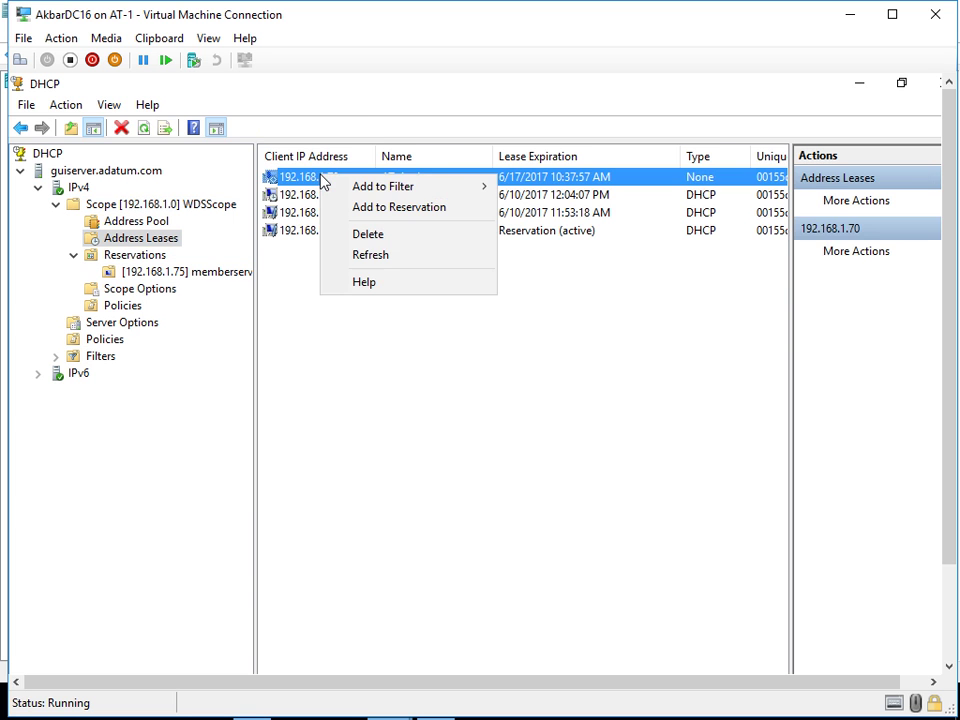
{"action": "left_click", "coordinate": [373, 208]}
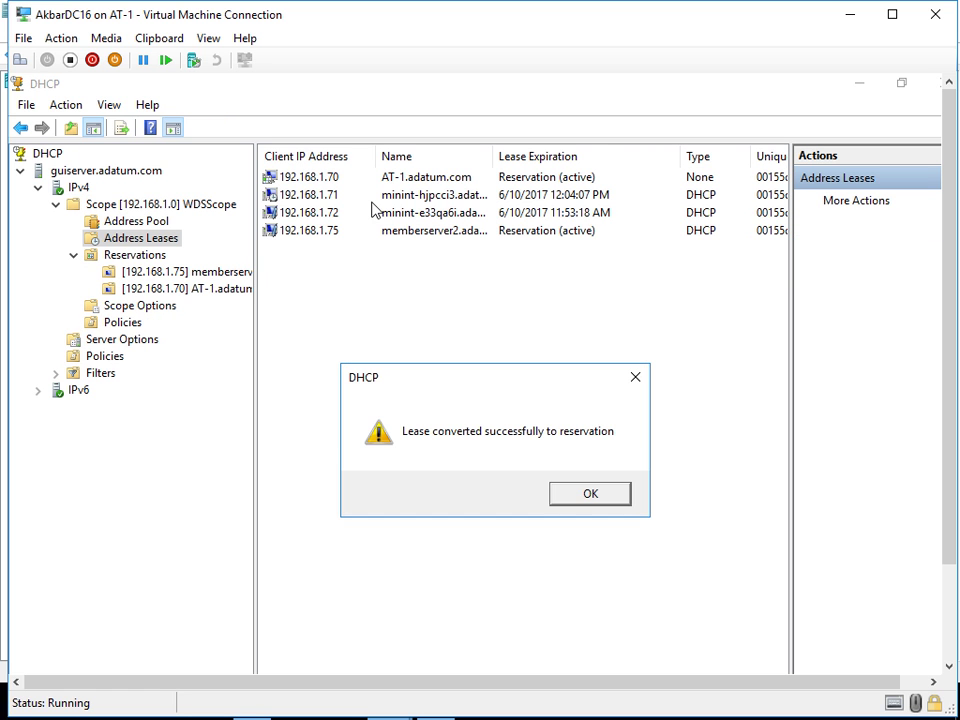
{"action": "left_click", "coordinate": [575, 497]}
- Refresh the reservations list and replicate scope 192.168.1.0 to its failover partner
{"action": "left_click", "coordinate": [128, 258]}
{"action": "right_click", "coordinate": [128, 257]}
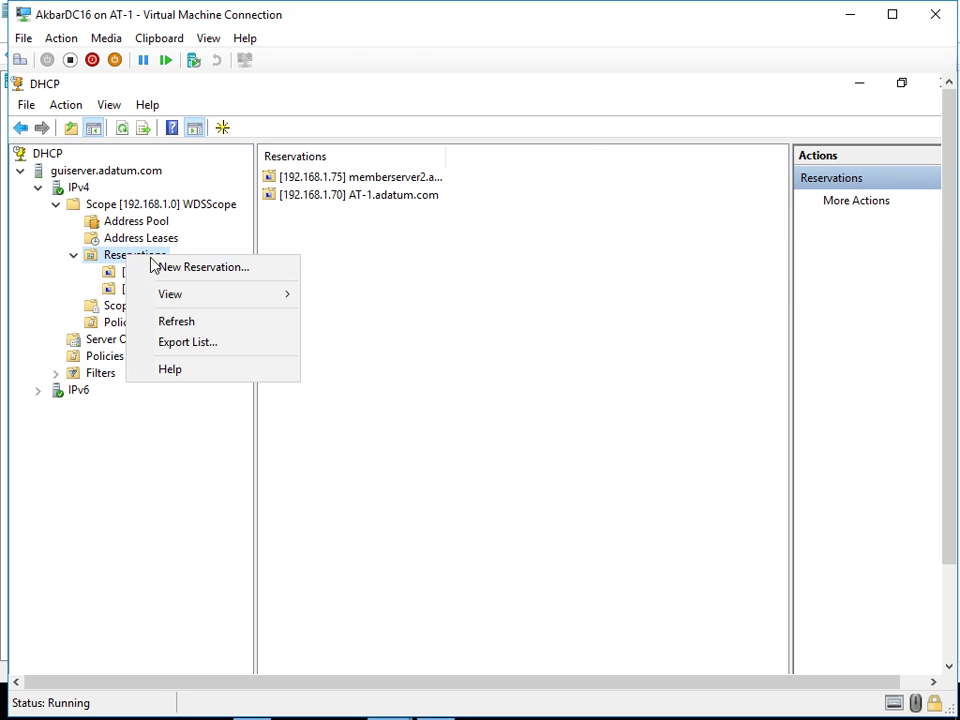
{"action": "left_click", "coordinate": [177, 322]}
{"action": "right_click", "coordinate": [80, 190]}
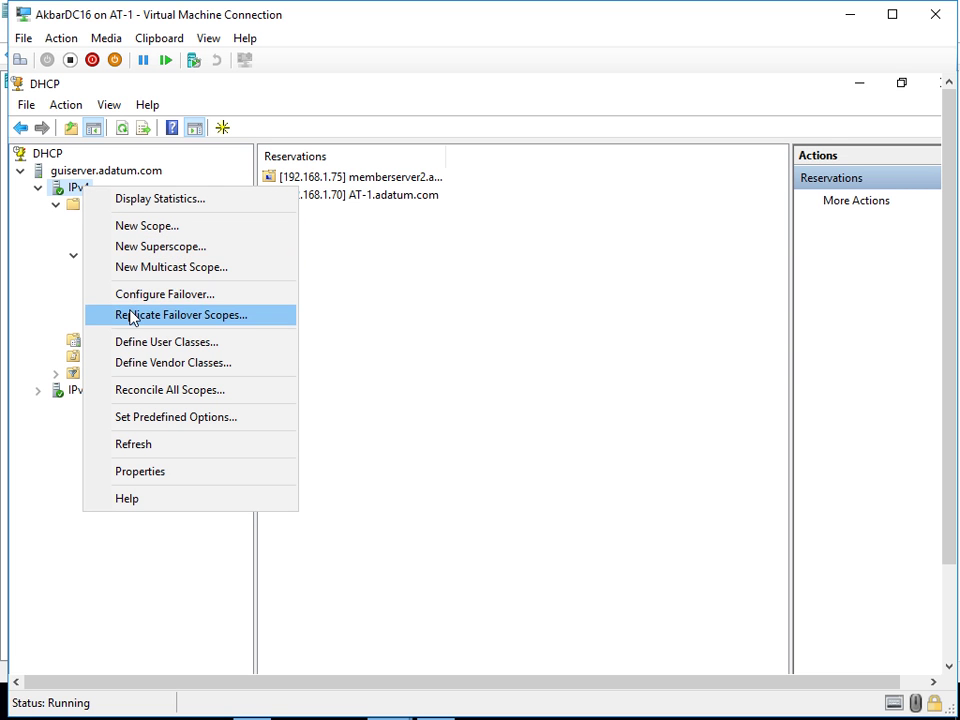
{"action": "left_click", "coordinate": [306, 321]}
{"action": "right_click", "coordinate": [110, 204]}
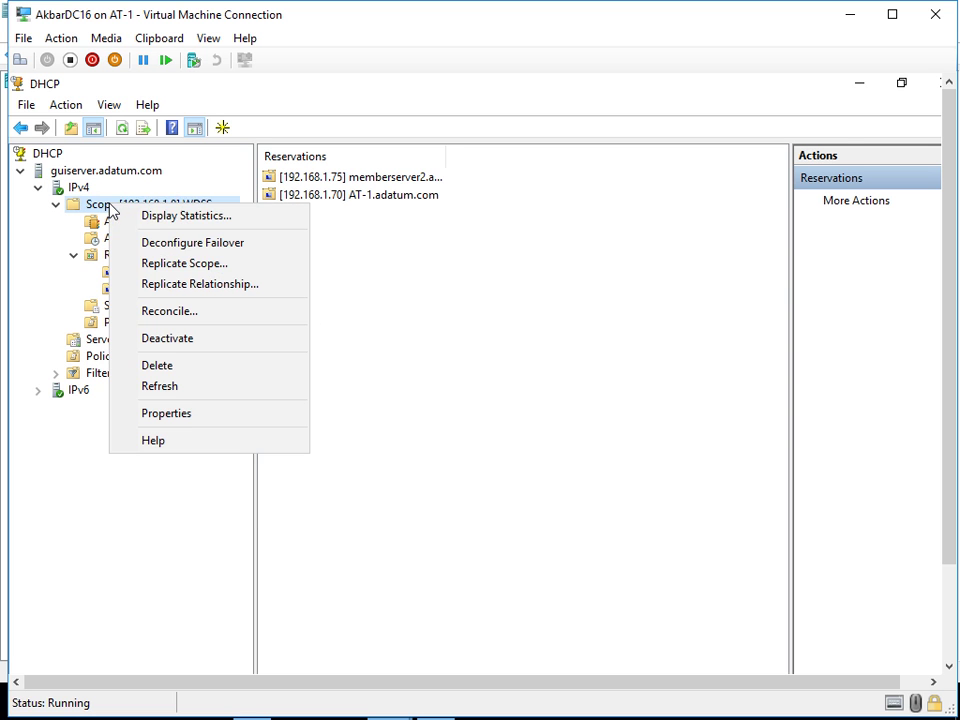
{"action": "left_click", "coordinate": [171, 265]}
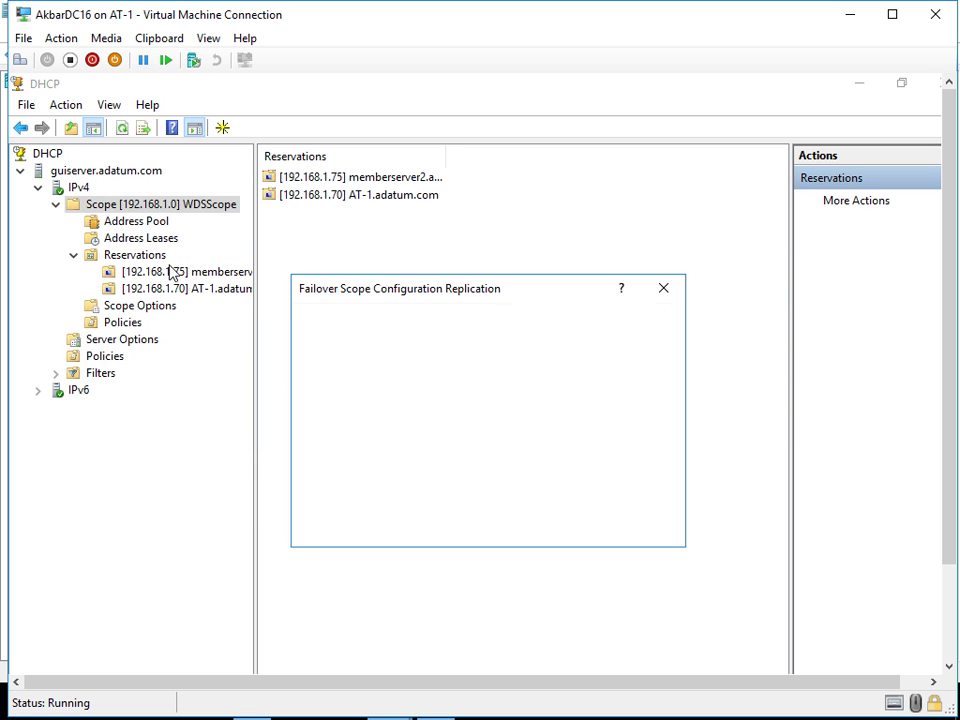
{"action": "left_click", "coordinate": [488, 524]}
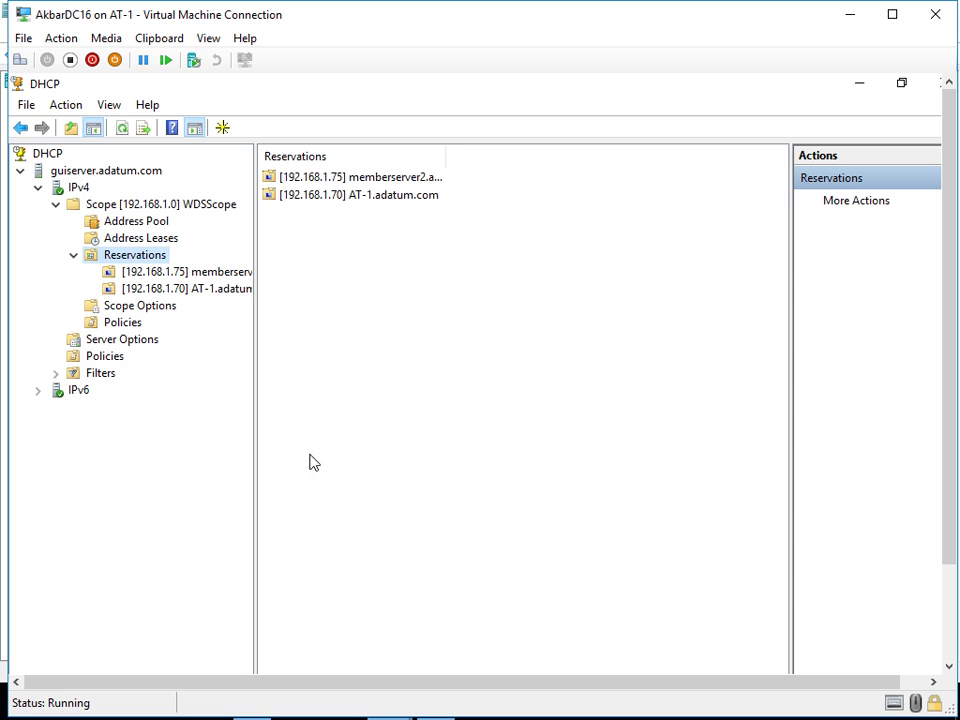
- Review the address pool and leases, then cancel deleting scope 192.168.1.0
{"action": "left_click", "coordinate": [136, 223]}
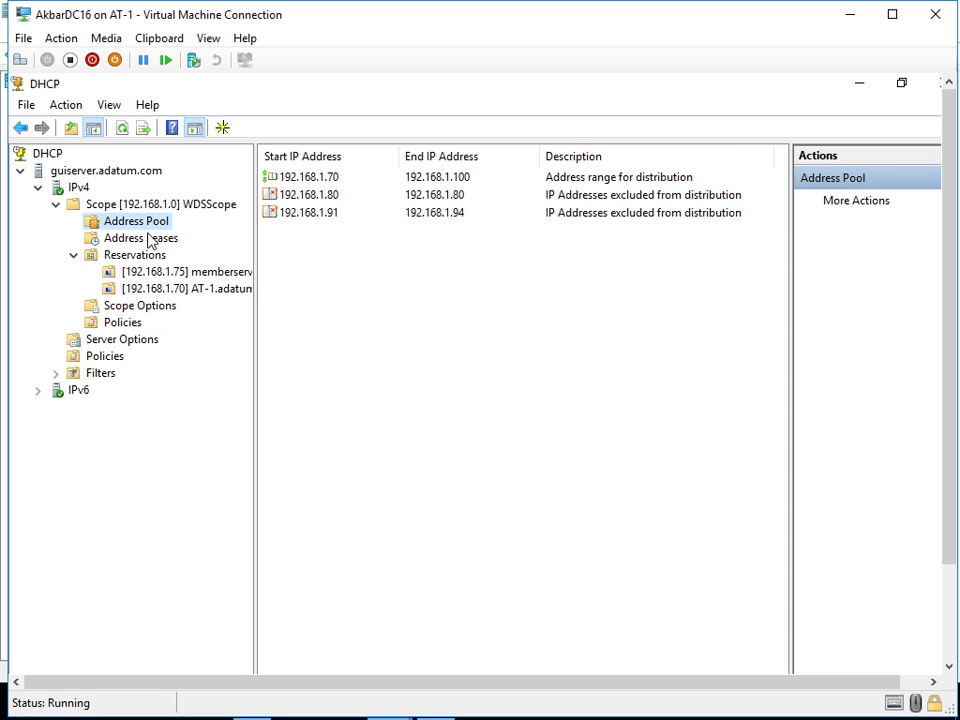
{"action": "left_click", "coordinate": [148, 240]}
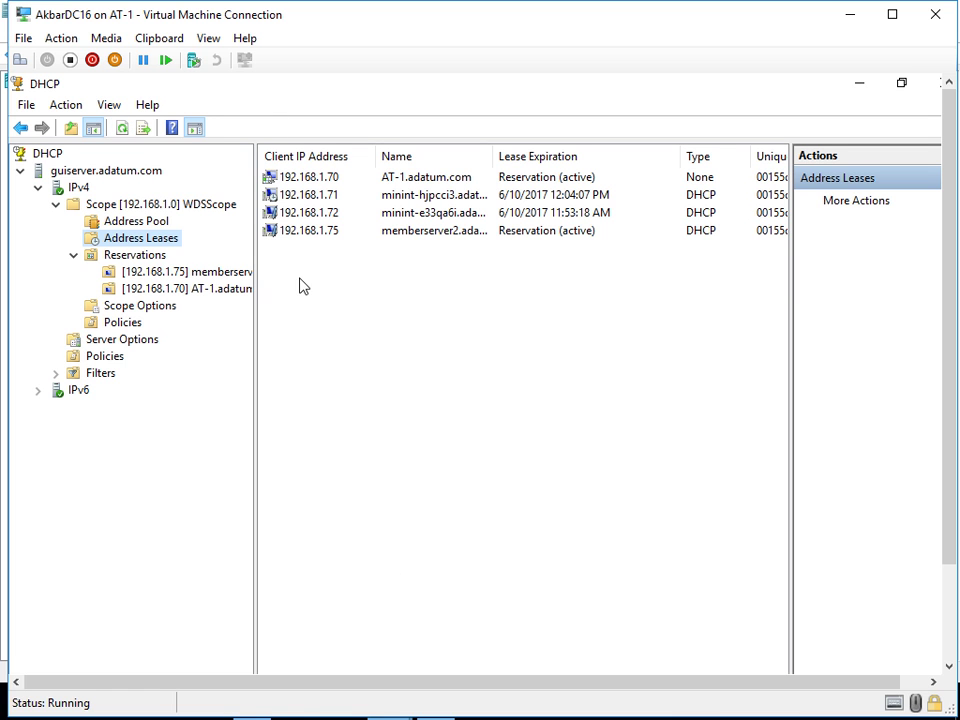
{"action": "mouse_move", "coordinate": [386, 692]}
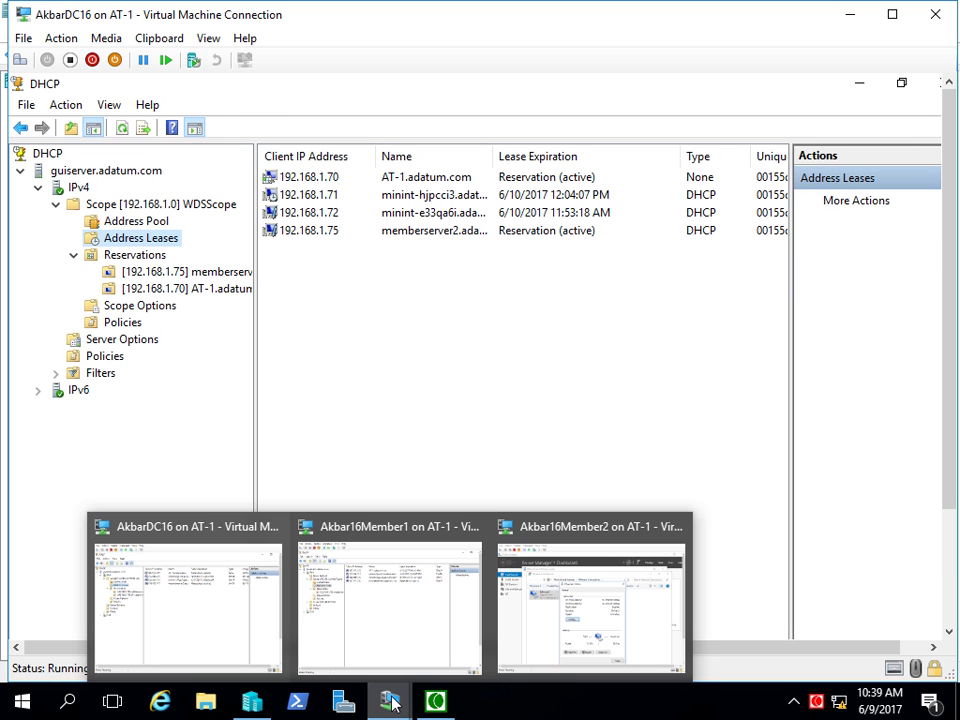
{"action": "left_click", "coordinate": [110, 204]}
{"action": "left_click", "coordinate": [121, 128]}
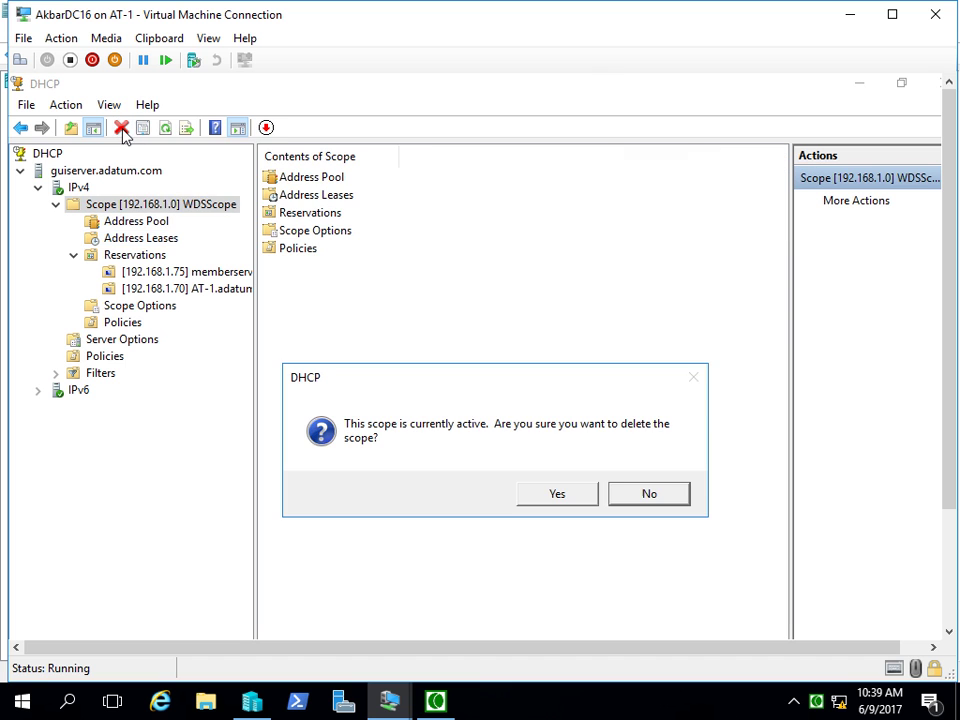
{"action": "left_click", "coordinate": [630, 500]}
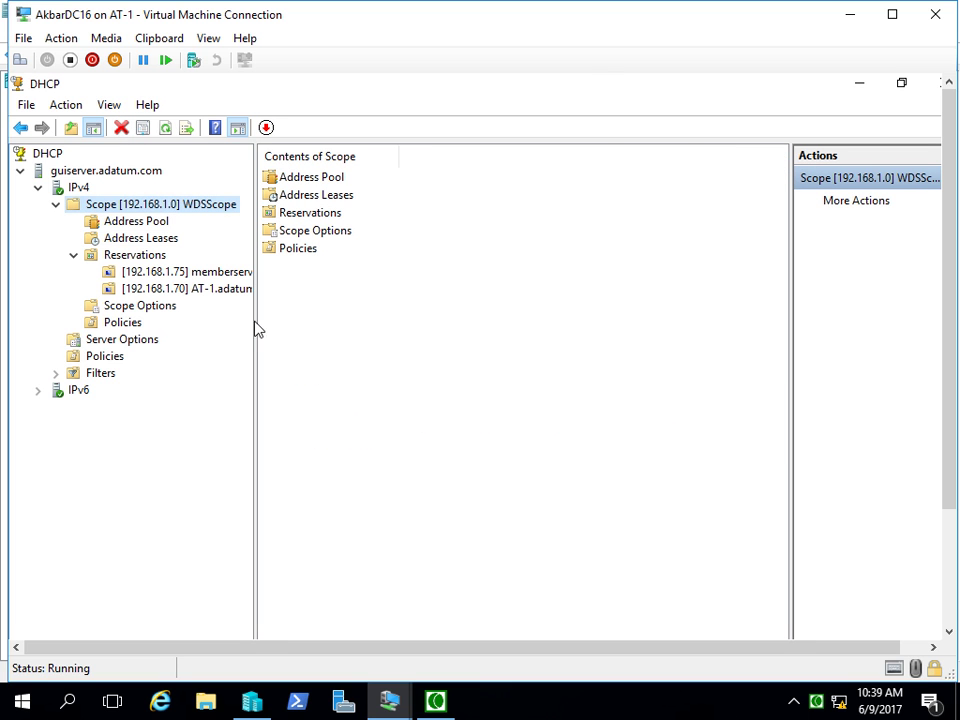
- Refresh the console and recheck the address pool, leases and reservations
{"action": "left_click", "coordinate": [165, 128]}
{"action": "left_click", "coordinate": [136, 224]}
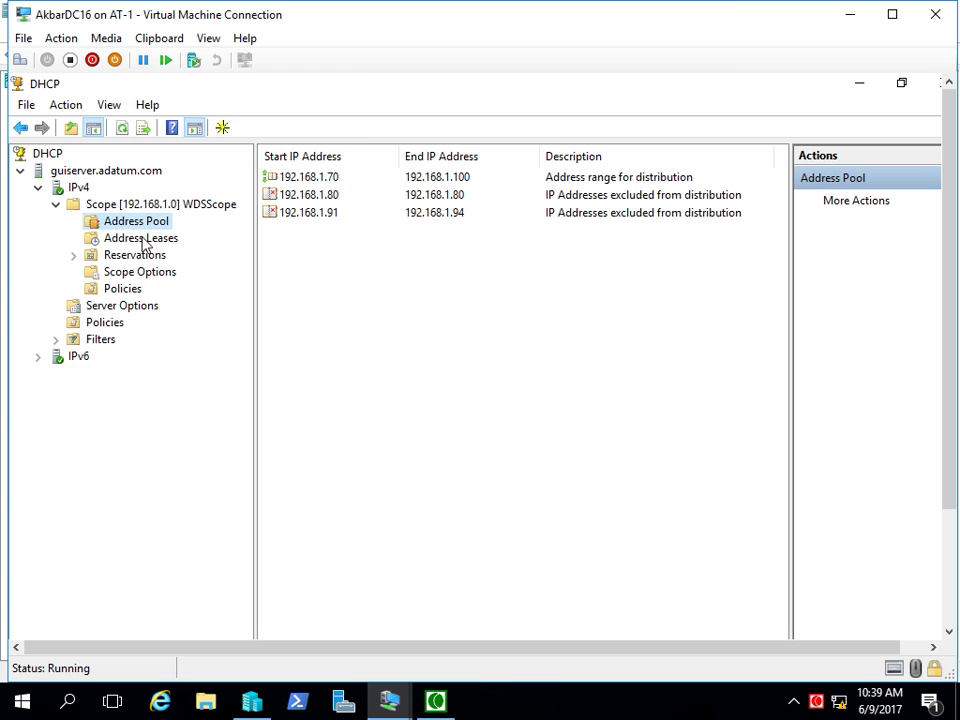
{"action": "left_click", "coordinate": [143, 240]}
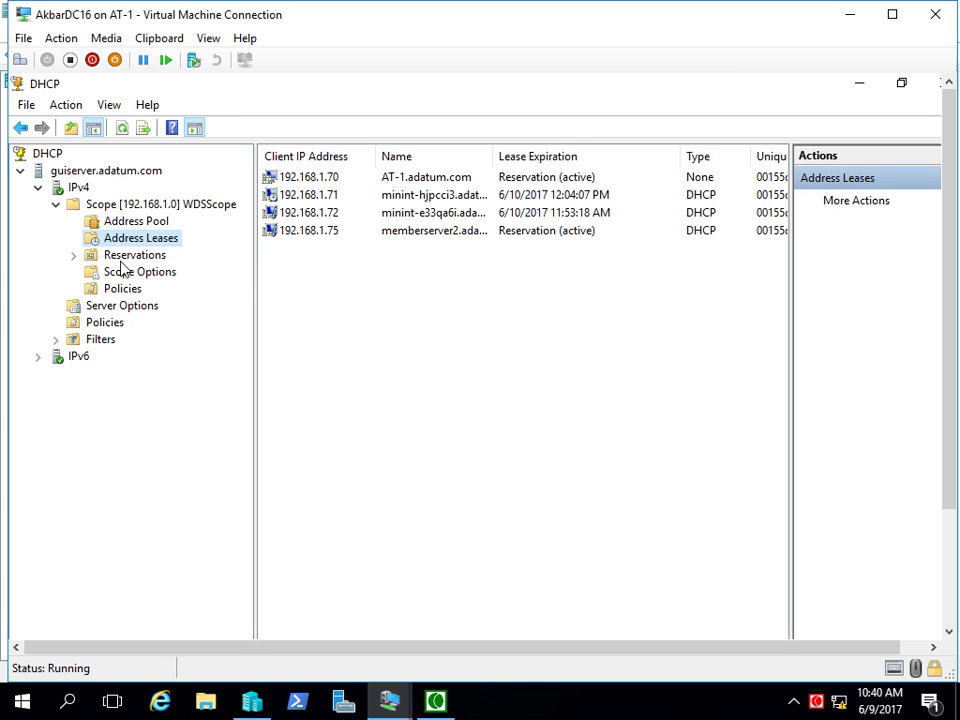
{"action": "double_click", "coordinate": [108, 257]}
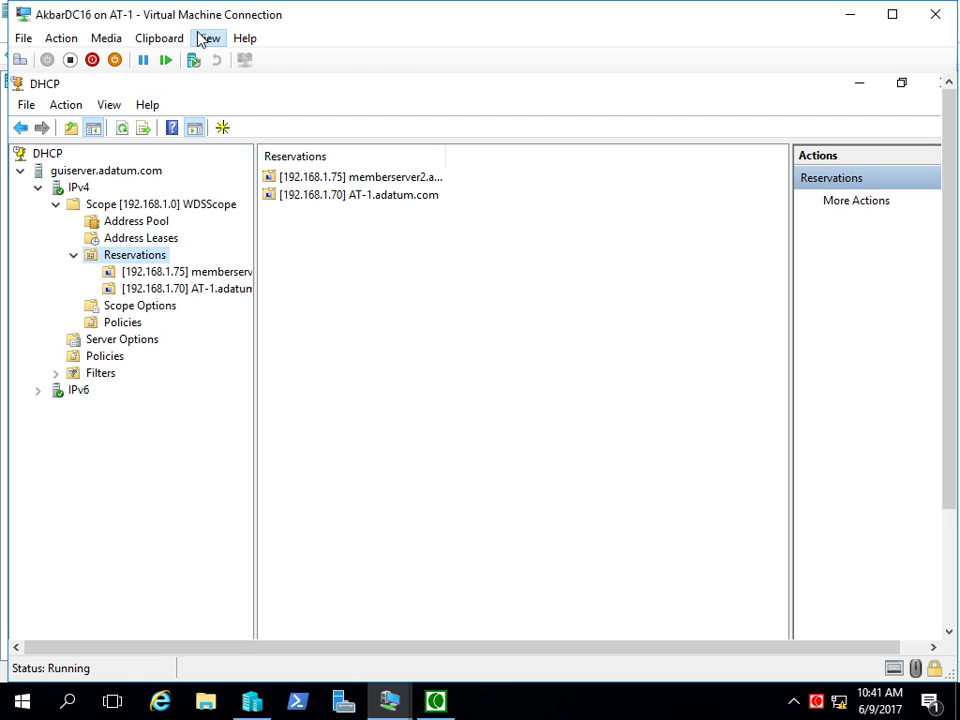
- Open the virtual machine window's View menu
{"action": "left_click", "coordinate": [206, 38]}
- Switch the virtual machine to full screen mode
{"action": "left_click", "coordinate": [210, 57]}
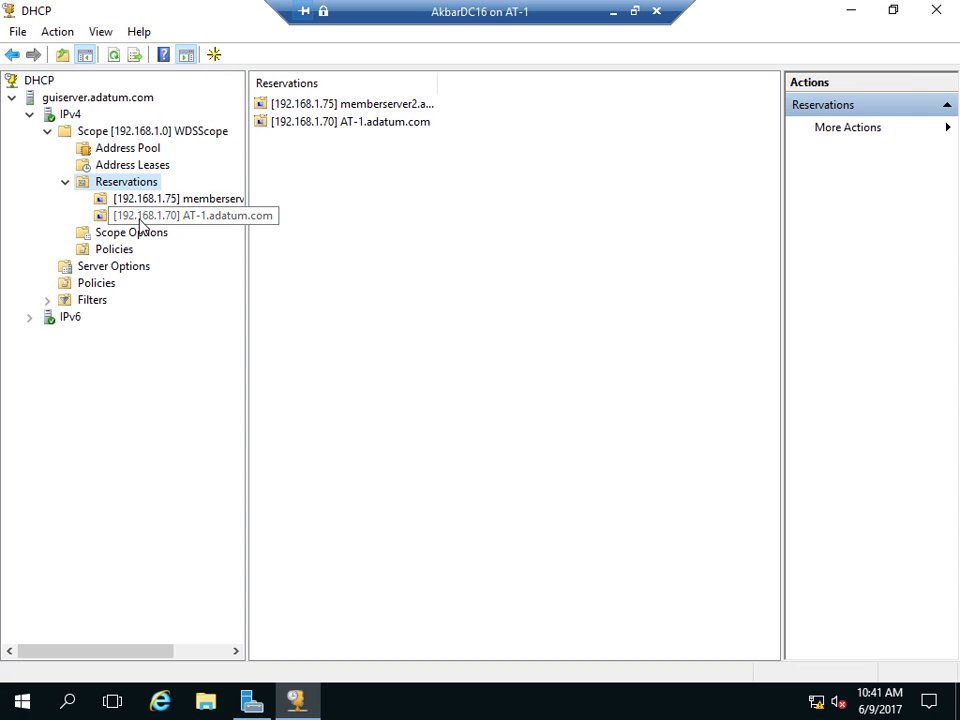
{"action": "left_click", "coordinate": [70, 116]}
{"action": "right_click", "coordinate": [72, 121]}
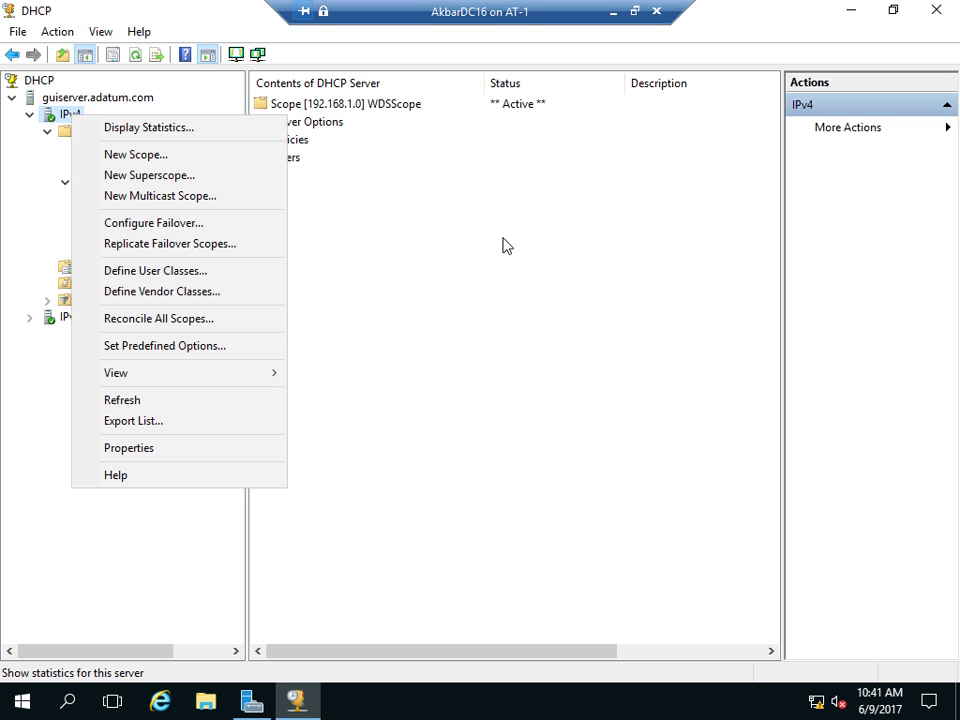
{"action": "left_click", "coordinate": [330, 225]}
- Inspect the scope's Failover properties twice: Load balance 50/50 with fileserver1.adatum.com
{"action": "left_click", "coordinate": [125, 135]}
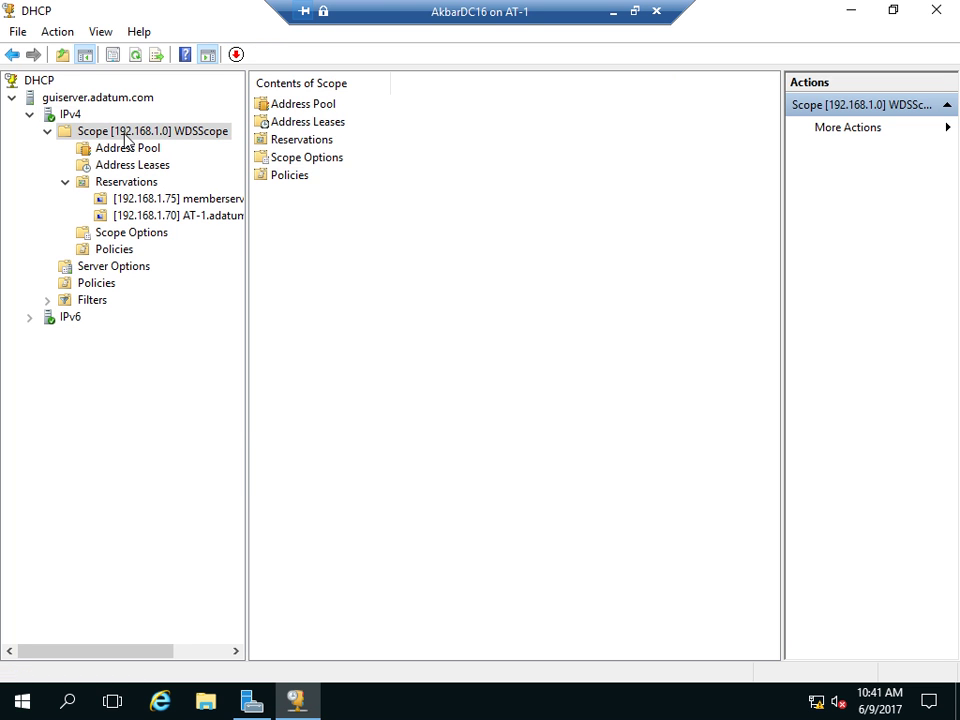
{"action": "right_click", "coordinate": [125, 135]}
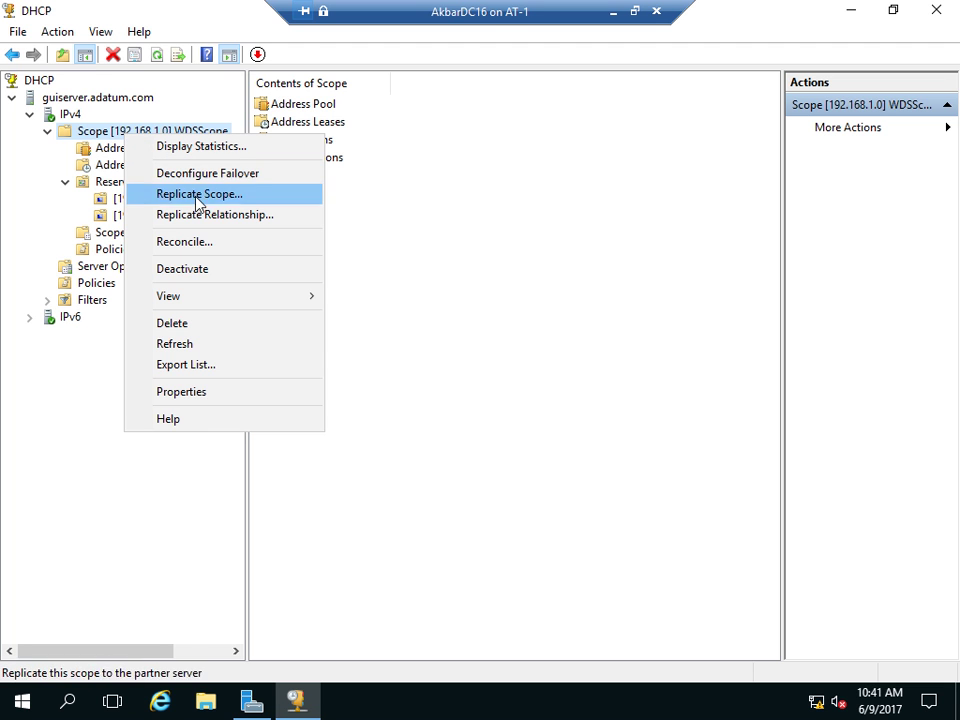
{"action": "left_click", "coordinate": [179, 391]}
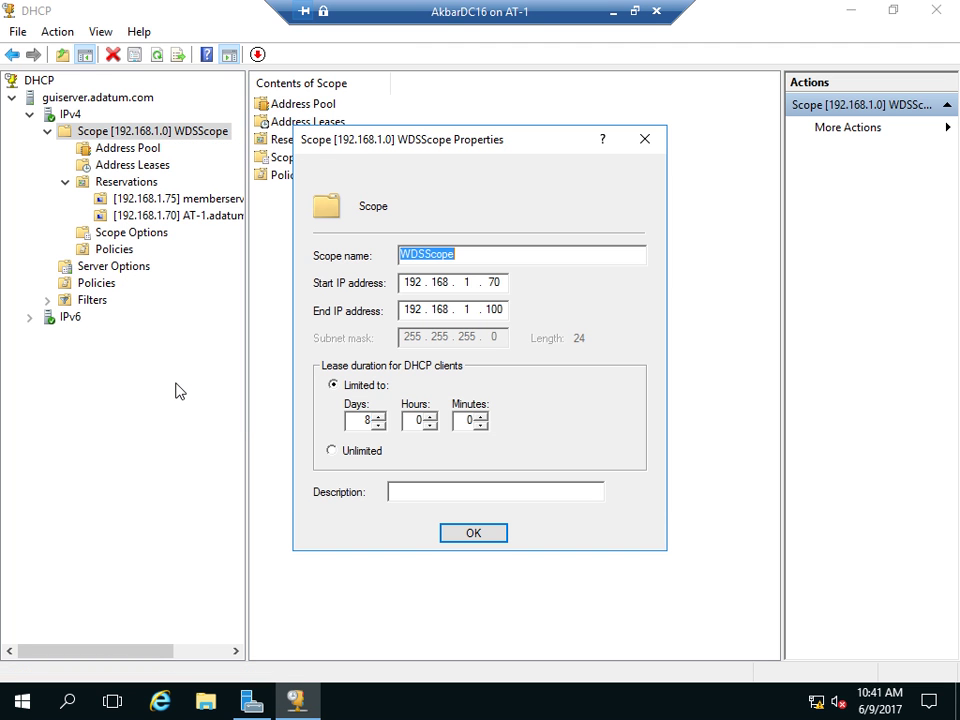
{"action": "left_click", "coordinate": [412, 174]}
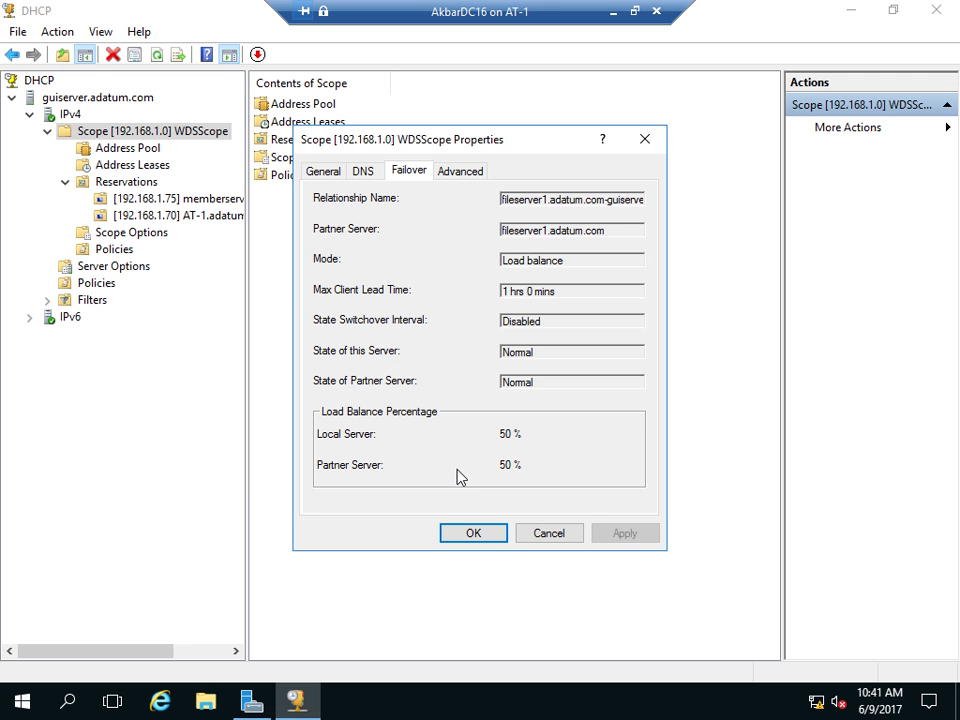
{"action": "left_click", "coordinate": [545, 533]}
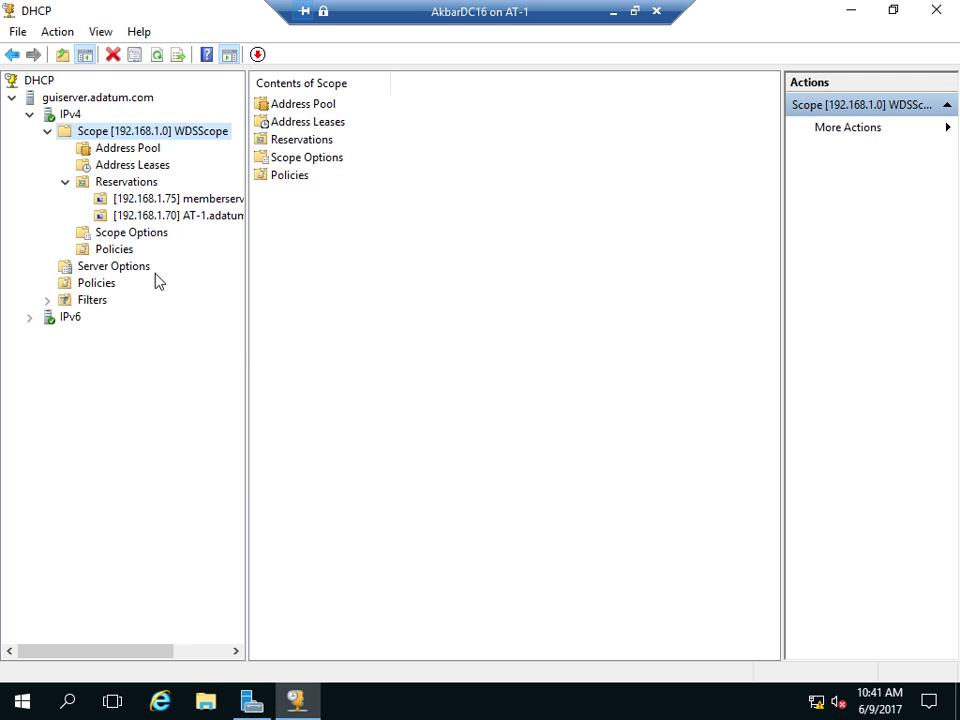
{"action": "right_click", "coordinate": [110, 132]}
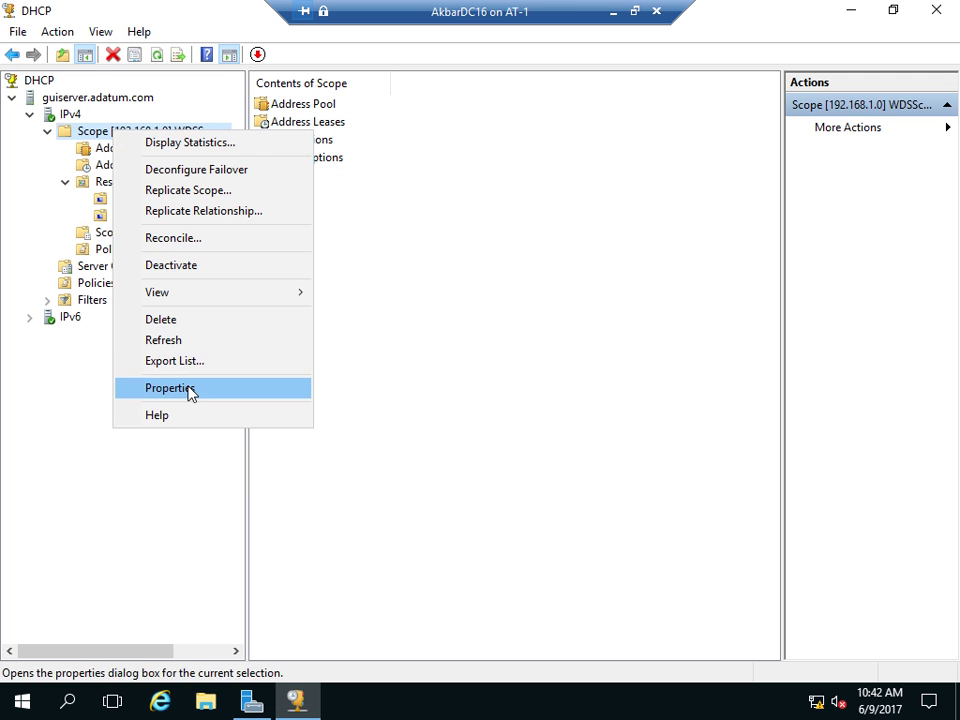
{"action": "left_click", "coordinate": [189, 388]}
{"action": "left_click", "coordinate": [412, 172]}
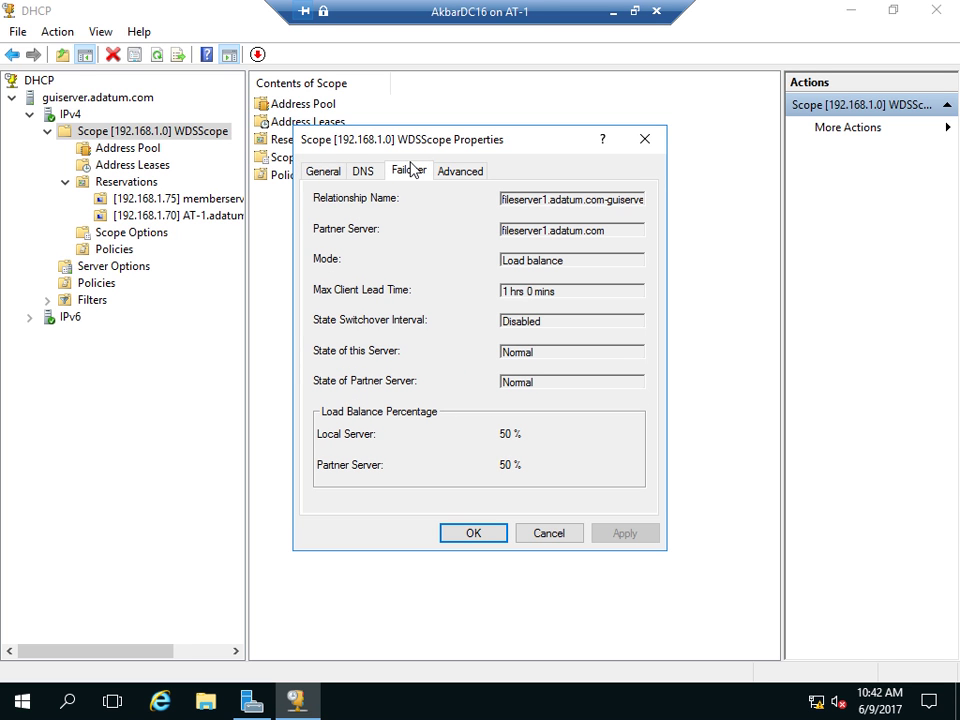
{"action": "left_click", "coordinate": [643, 142]}
{"action": "right_click", "coordinate": [100, 137]}
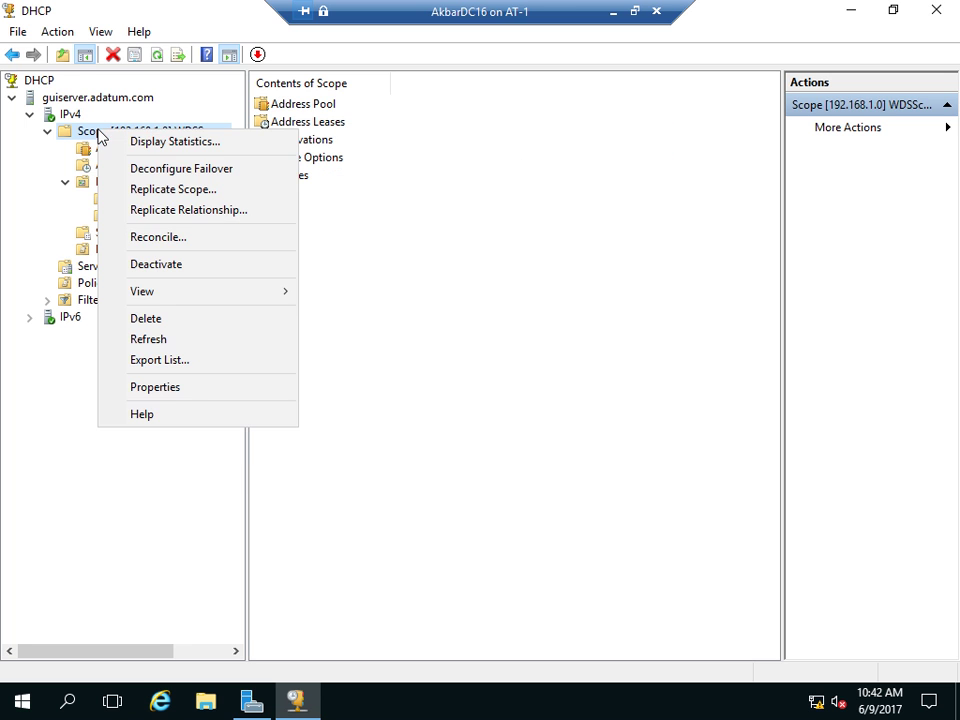
{"action": "left_click", "coordinate": [171, 236]}
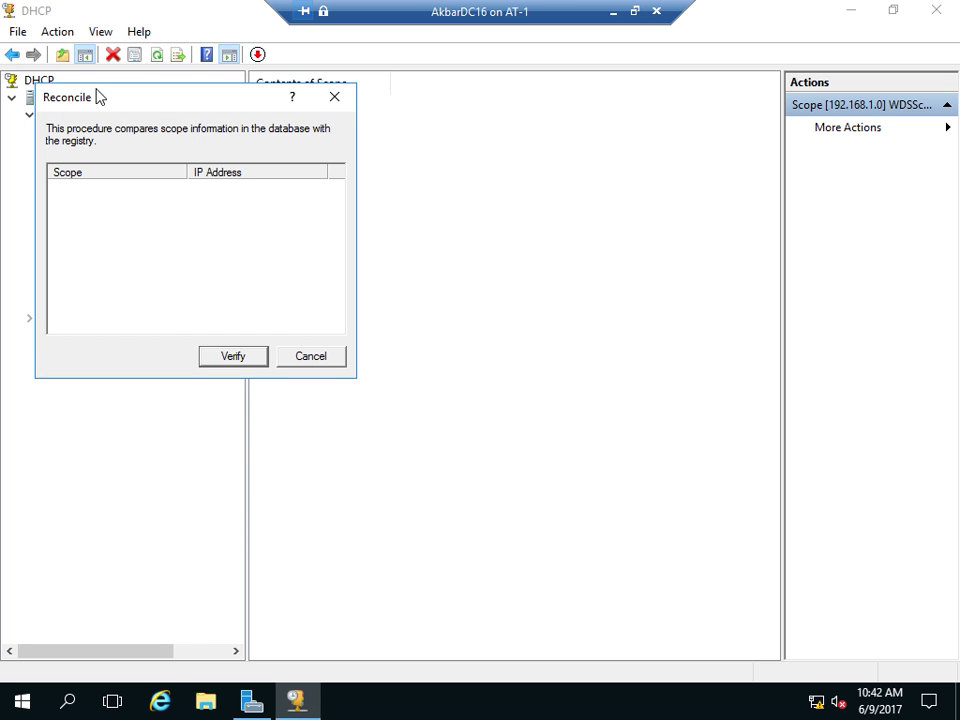
{"action": "left_click_drag", "start_coordinate": [101, 99], "coordinate": [381, 137]}
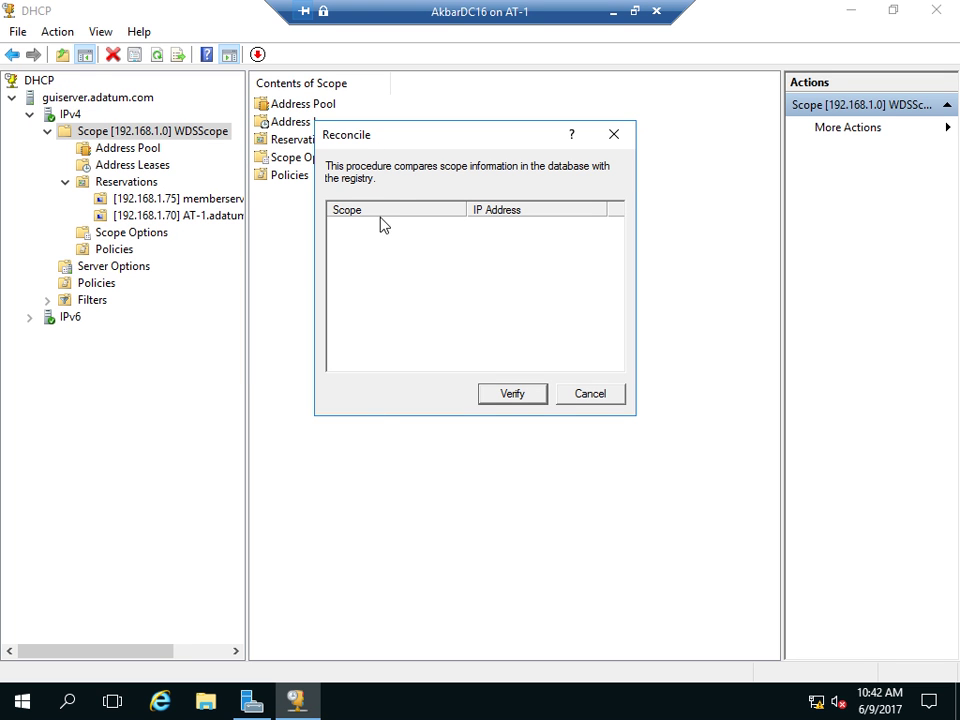
{"action": "left_click", "coordinate": [512, 394]}
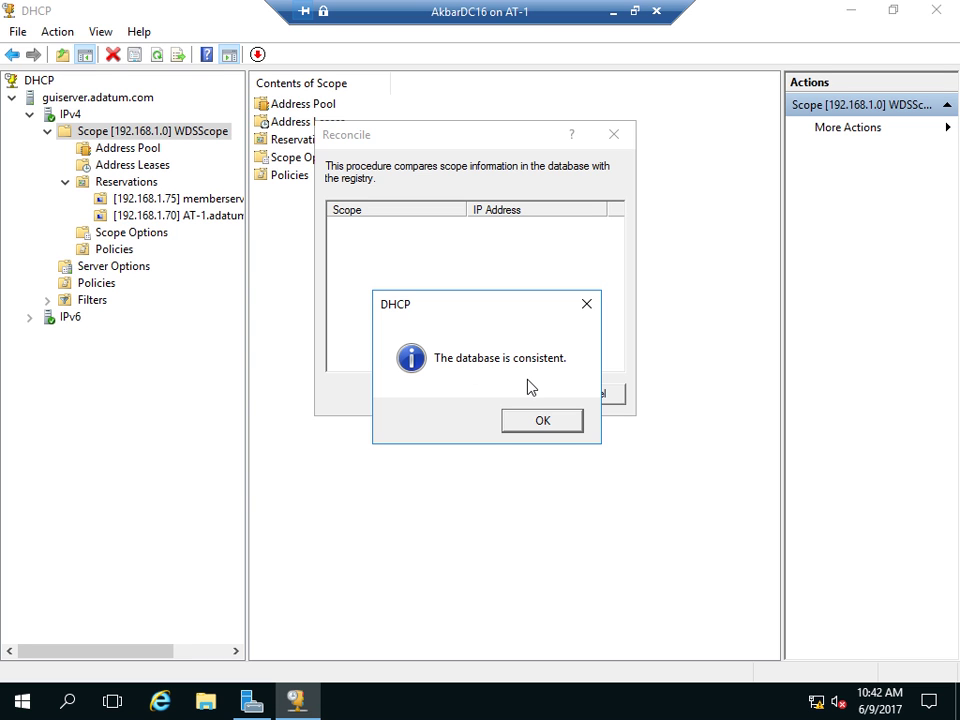
{"action": "left_click", "coordinate": [557, 428]}
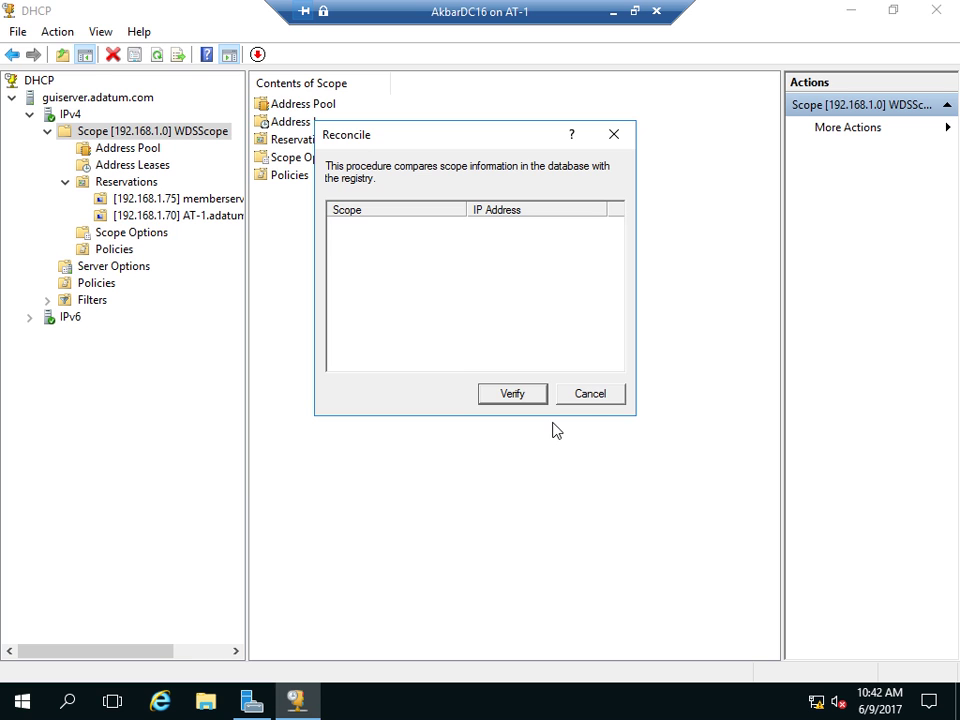
{"action": "left_click", "coordinate": [586, 397]}
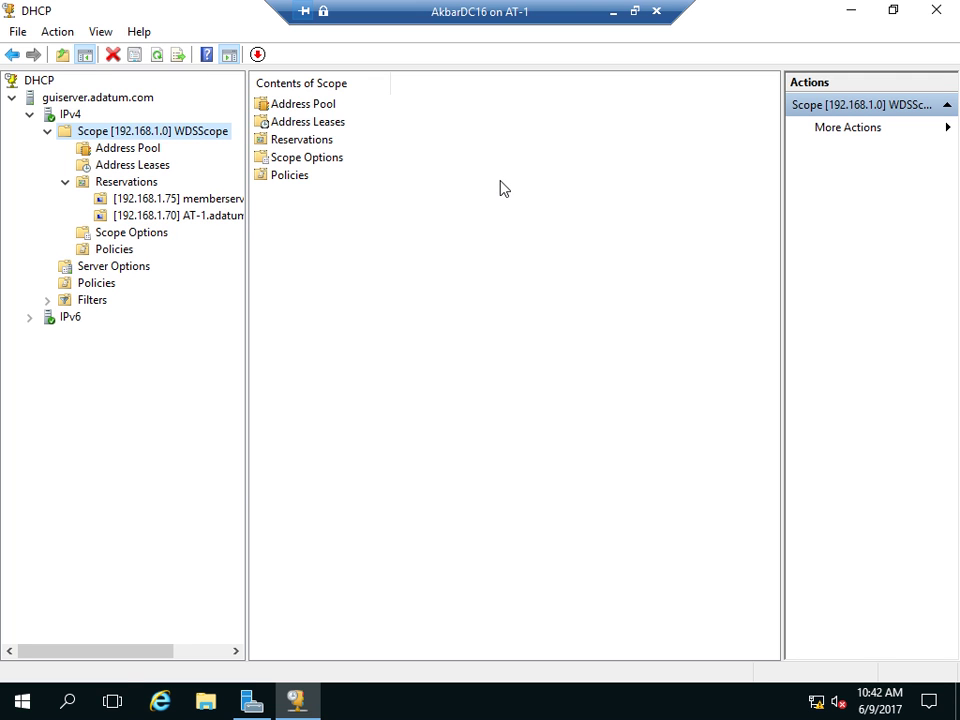
- Launch Windows PowerShell and place it over the DHCP console
{"action": "left_click", "coordinate": [14, 708]}
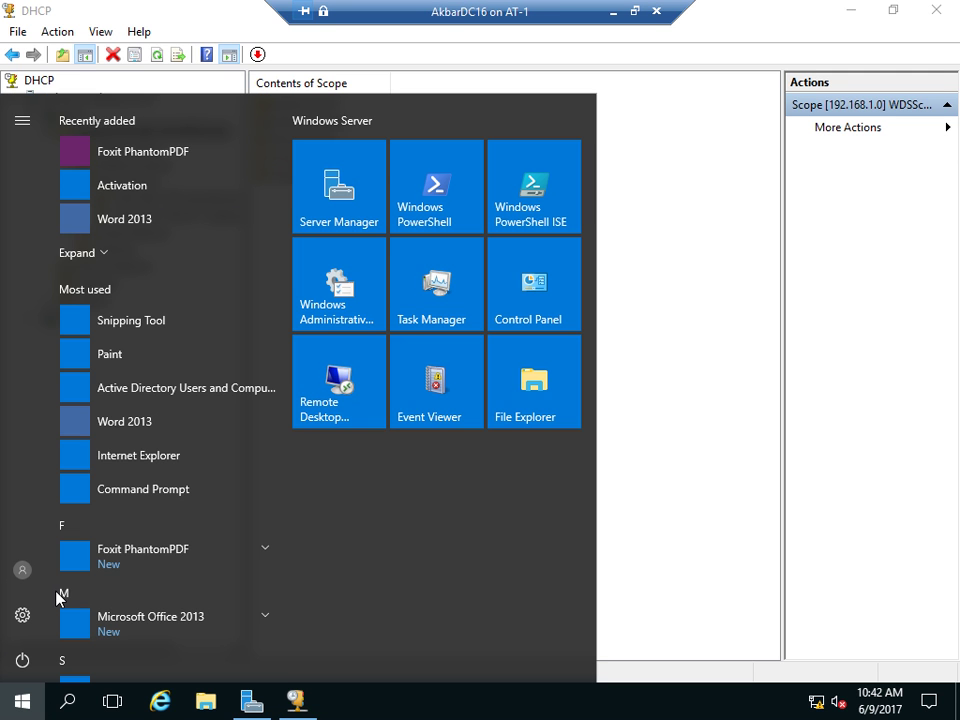
{"action": "left_click", "coordinate": [453, 178]}
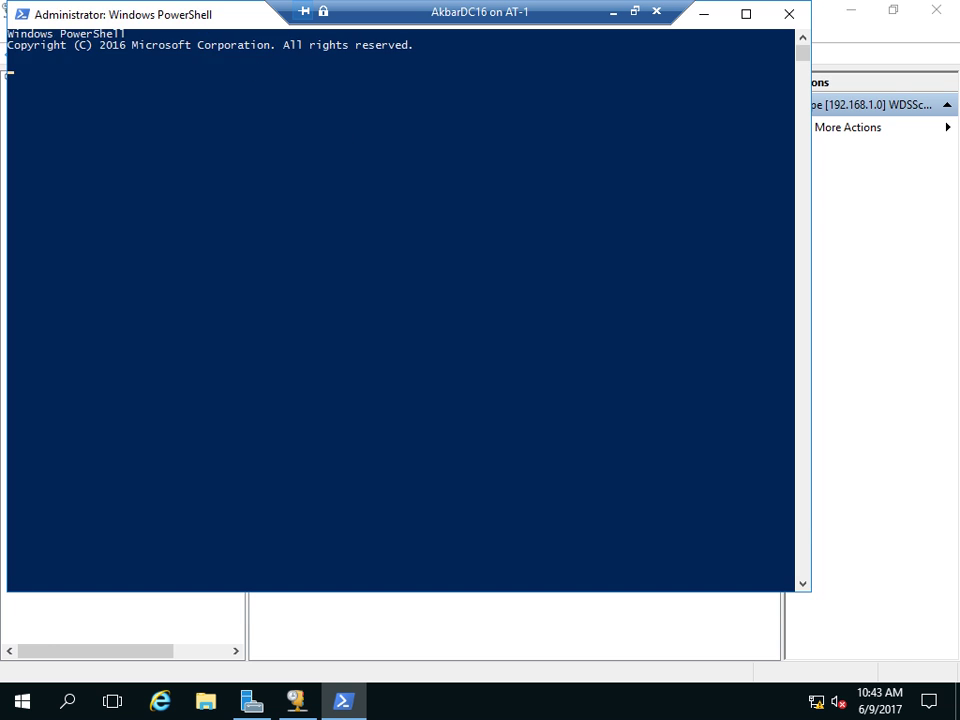
{"action": "left_click_drag", "start_coordinate": [196, 14], "coordinate": [272, 88]}
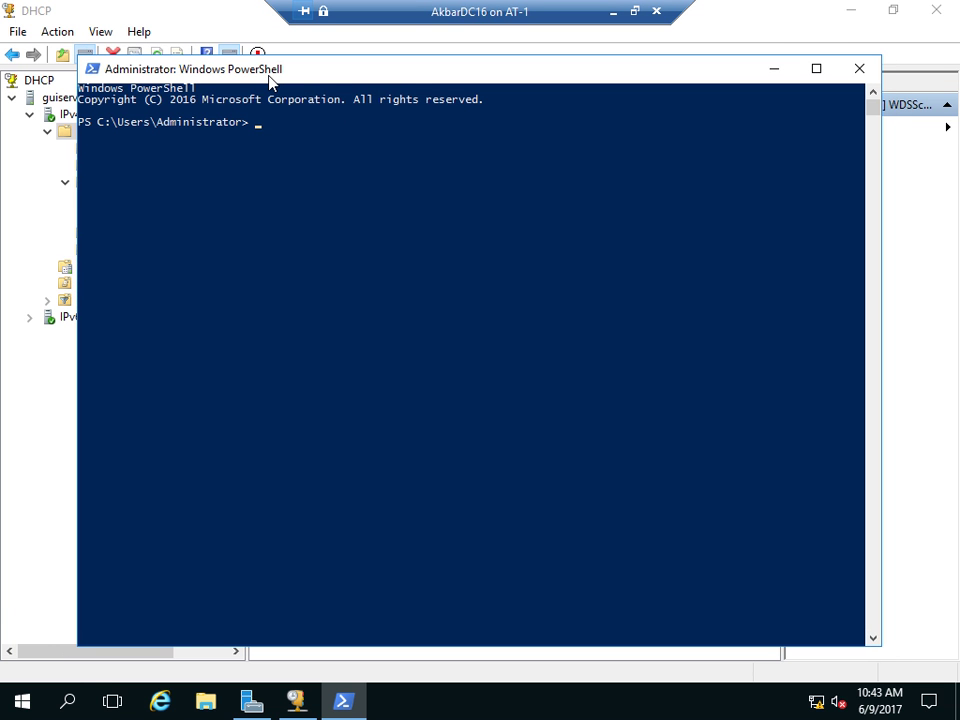
- Run the DHCP server settings query, then again piped to fl
{"action": "type", "text": "get-dhcp"}
{"action": "key", "text": "Tab"}
{"action": "key", "text": "Tab"}
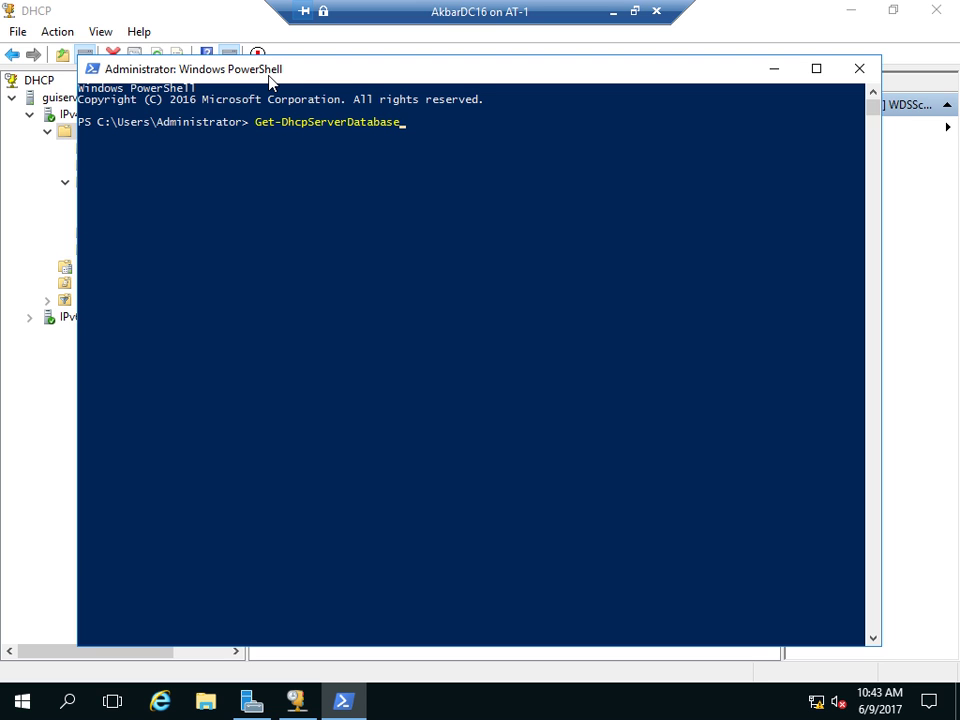
{"action": "key", "text": "Tab"}
{"action": "key", "text": "Tab"}
{"action": "key", "text": "Tab"}
{"action": "key", "text": "Return"}
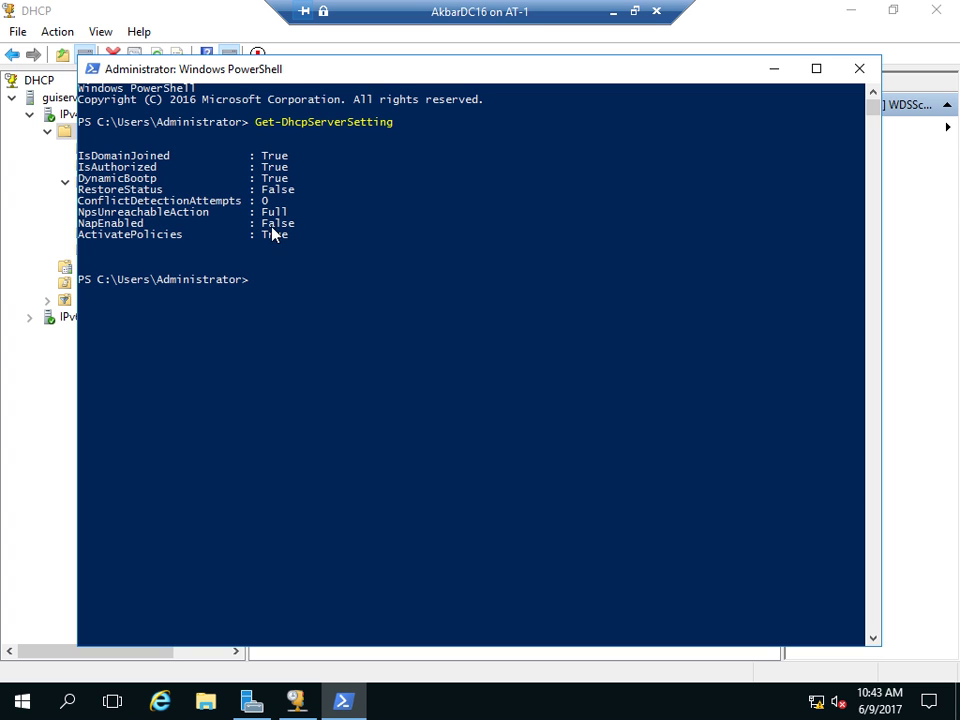
{"action": "key", "text": "Up"}
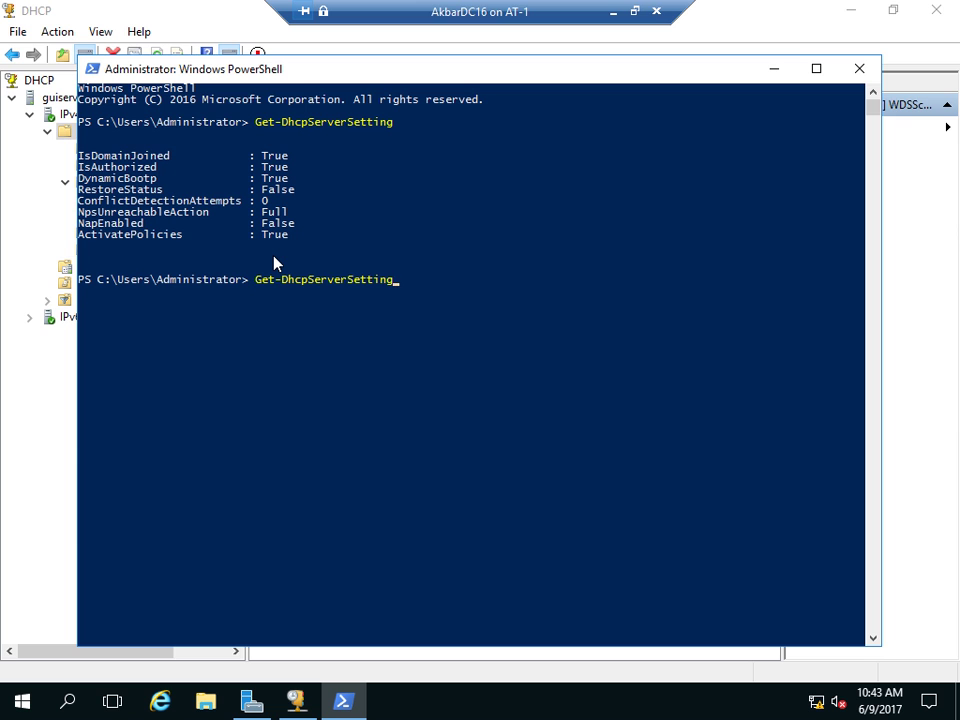
{"action": "type", "text": "| fl"}
{"action": "key", "text": "Return"}
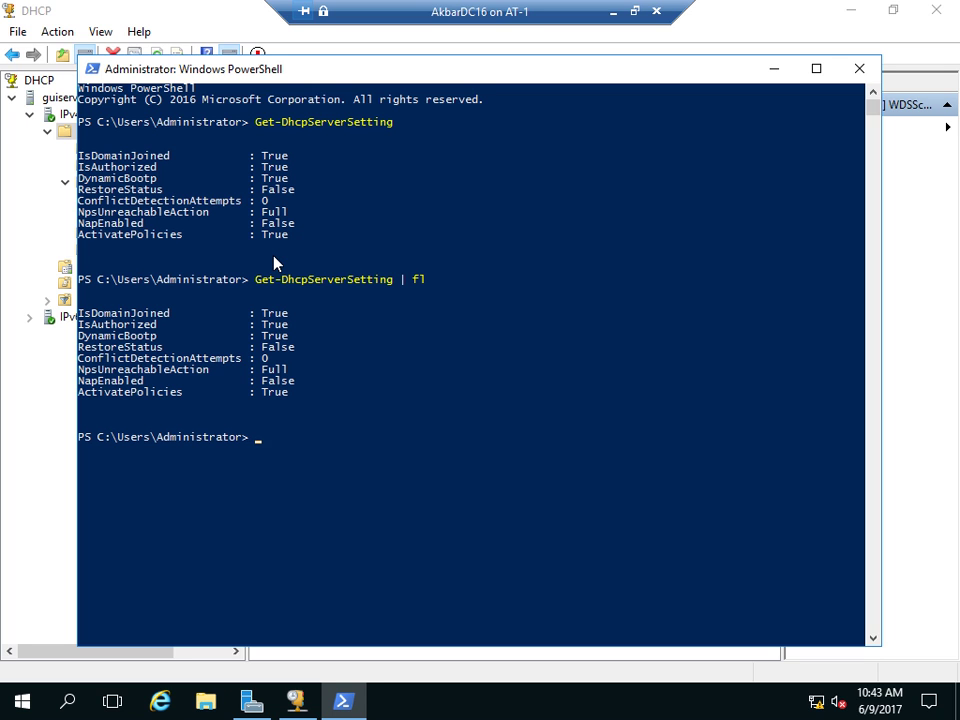
- Run Get-DhcpServerDatabase to show the DHCP database settings
{"action": "key", "text": "Up"}
{"action": "key", "text": "BackSpace"}
{"action": "key", "text": "BackSpace"}
{"action": "key", "text": "BackSpace"}
{"action": "key", "text": "BackSpace"}
{"action": "key", "text": "BackSpace"}
{"action": "key", "text": "BackSpace"}
{"action": "key", "text": "BackSpace"}
{"action": "type", "text": "ing"}
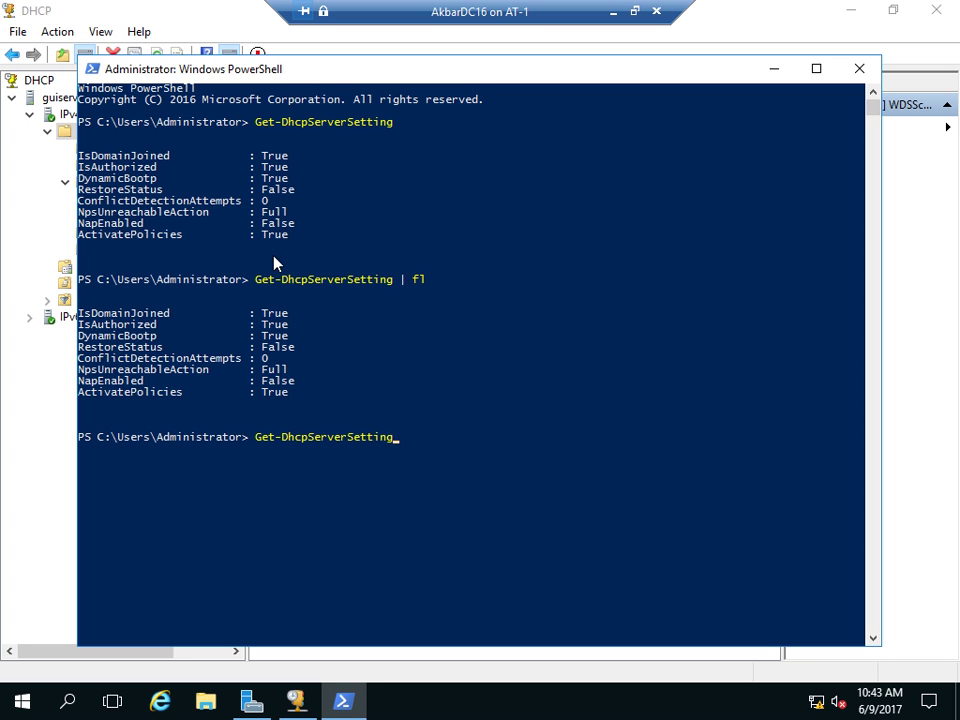
{"action": "key", "text": "BackSpace"}
{"action": "key", "text": "BackSpace"}
{"action": "key", "text": "BackSpace"}
{"action": "key", "text": "BackSpace"}
{"action": "key", "text": "BackSpace"}
{"action": "key", "text": "BackSpace"}
{"action": "key", "text": "BackSpace"}
{"action": "key", "text": "Tab"}
{"action": "key", "text": "Tab"}
{"action": "key", "text": "Tab"}
{"action": "key", "text": "shift+Tab"}
{"action": "key", "text": "Return"}
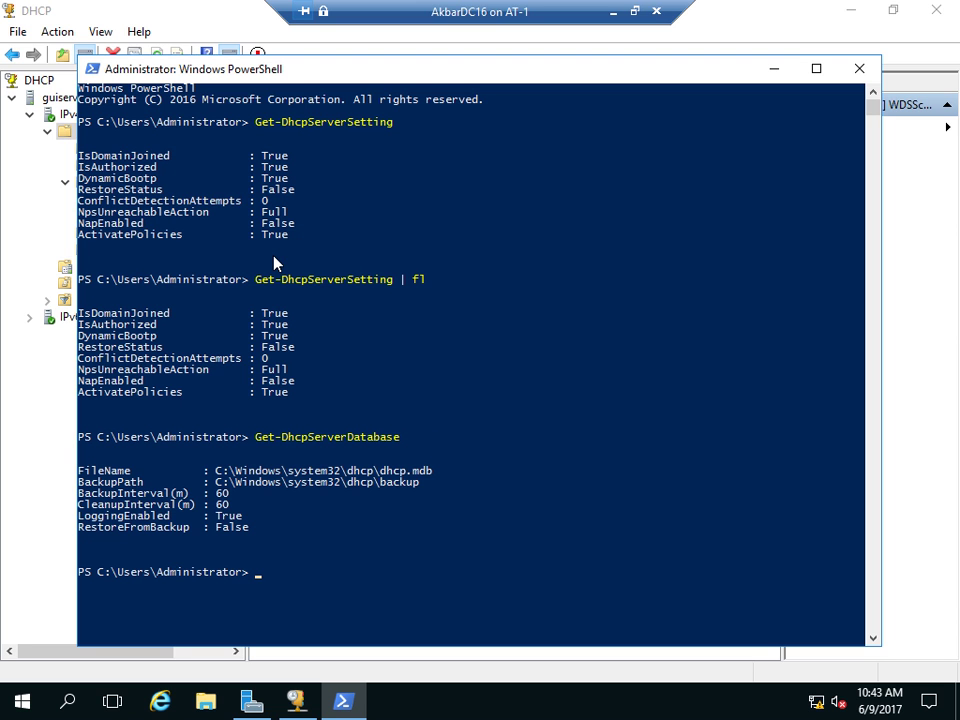
- Highlight FileName, BackupPath C:\Windows\system32\dhcp\backup, 60-minute intervals and RestoreFromBackup
{"action": "left_click_drag", "start_coordinate": [78, 471], "coordinate": [438, 474]}
{"action": "left_click_drag", "start_coordinate": [80, 483], "coordinate": [148, 484]}
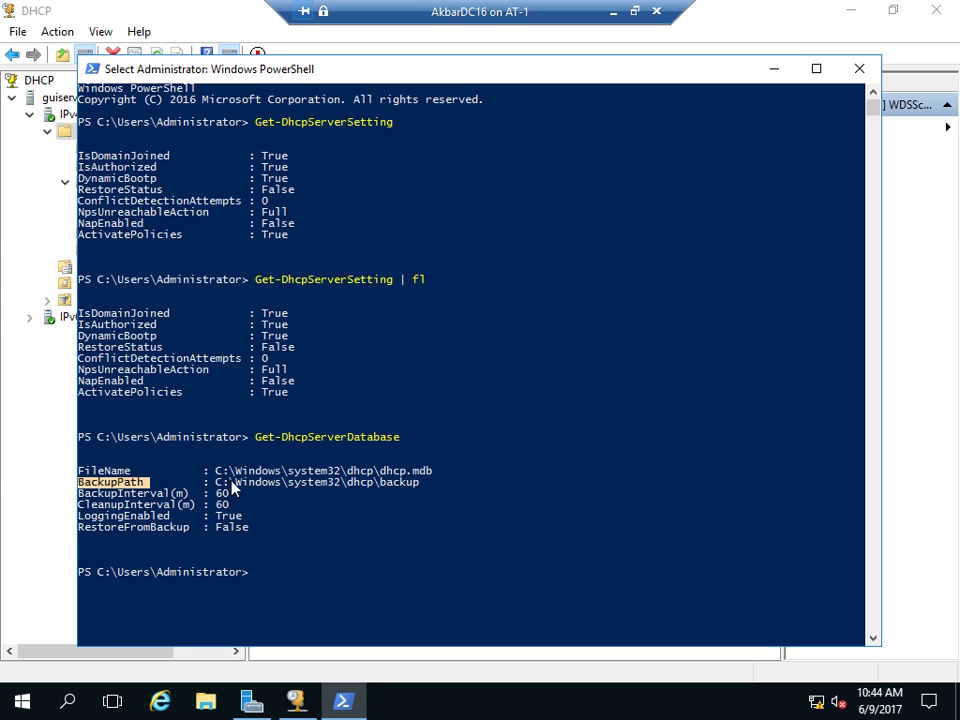
{"action": "left_click_drag", "start_coordinate": [215, 483], "coordinate": [422, 490]}
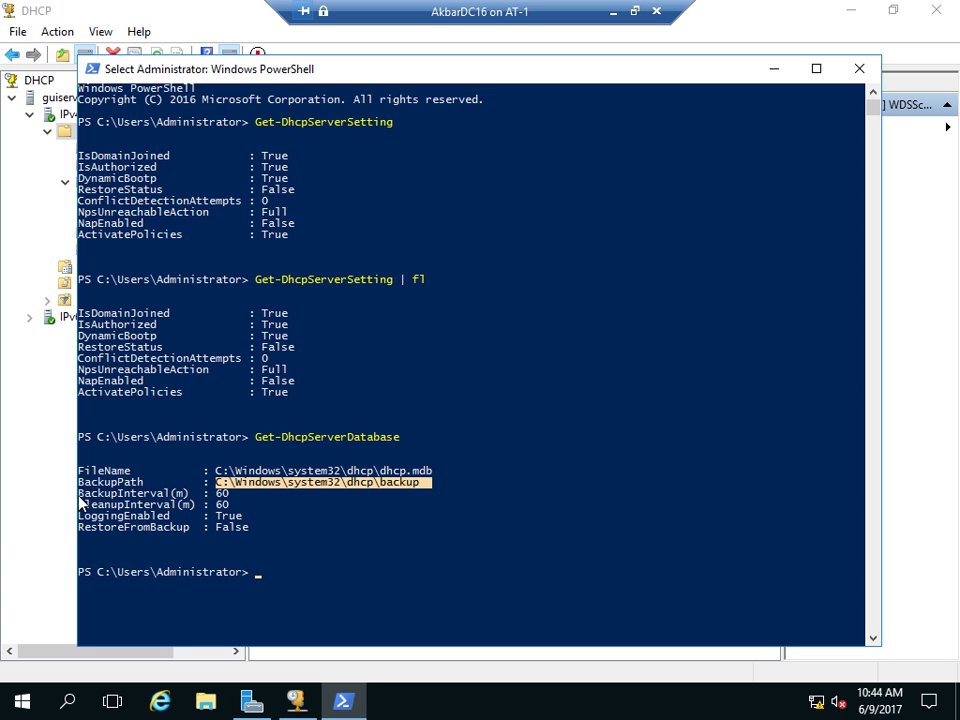
{"action": "left_click_drag", "start_coordinate": [79, 494], "coordinate": [183, 499]}
{"action": "double_click", "coordinate": [221, 495]}
{"action": "left_click_drag", "start_coordinate": [80, 505], "coordinate": [264, 510]}
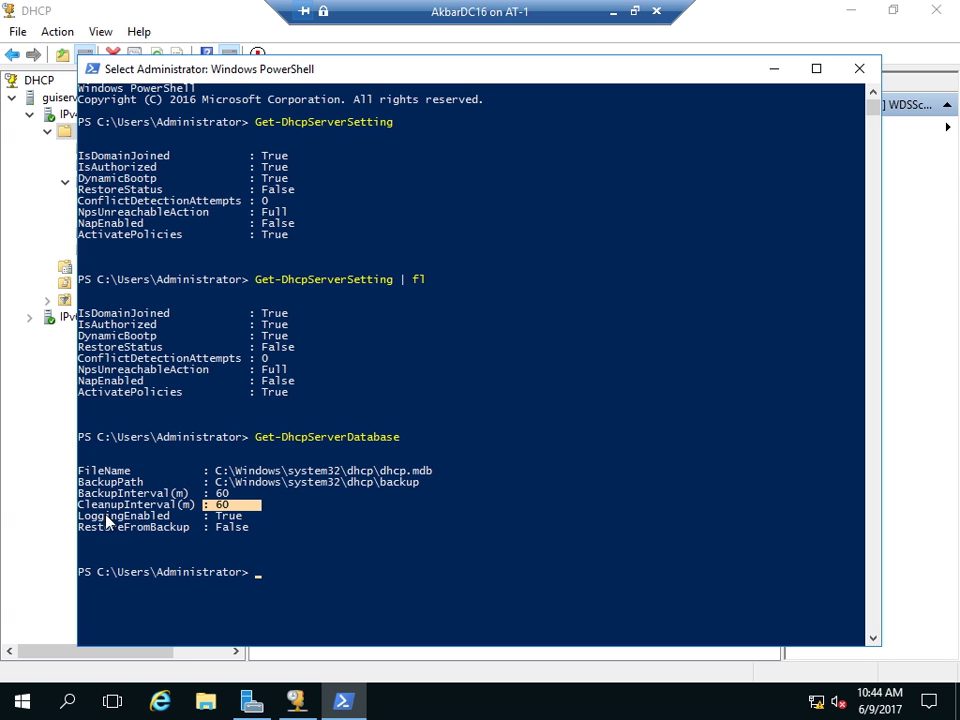
{"action": "left_click_drag", "start_coordinate": [84, 516], "coordinate": [262, 521]}
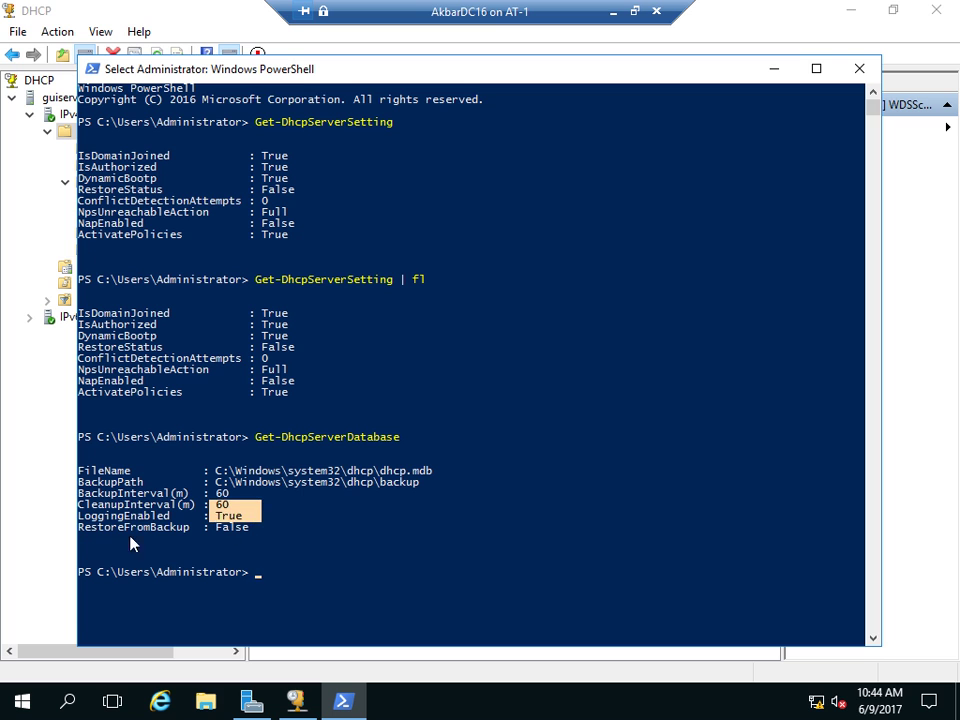
{"action": "left_click_drag", "start_coordinate": [86, 541], "coordinate": [188, 533]}
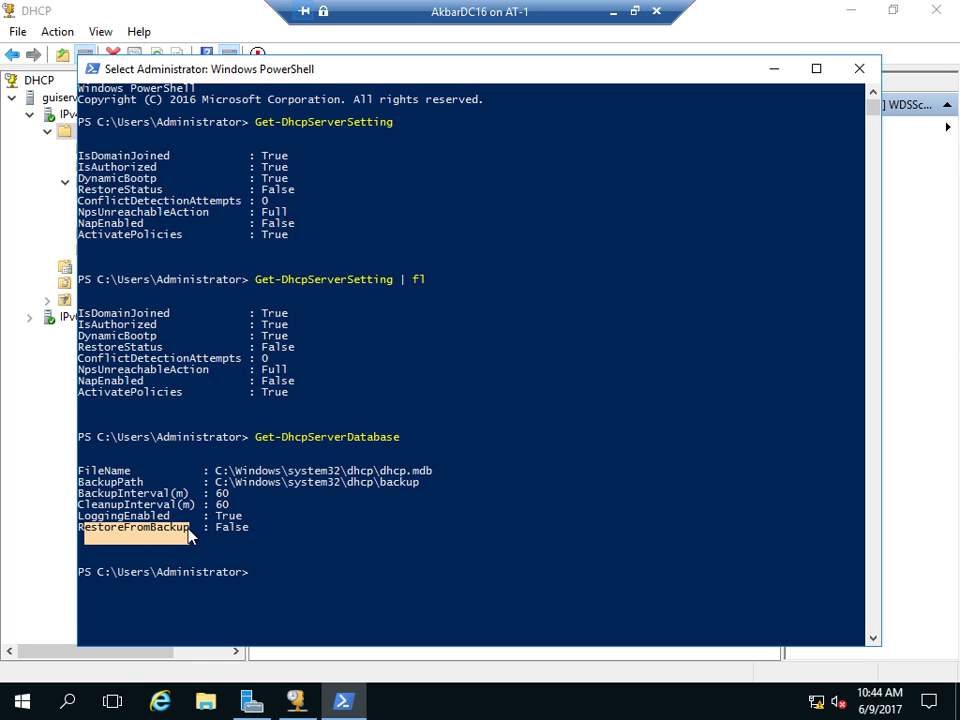
- Rerun Get-DhcpServerDatabase piped to fl and review the list output
{"action": "key", "text": "Up"}
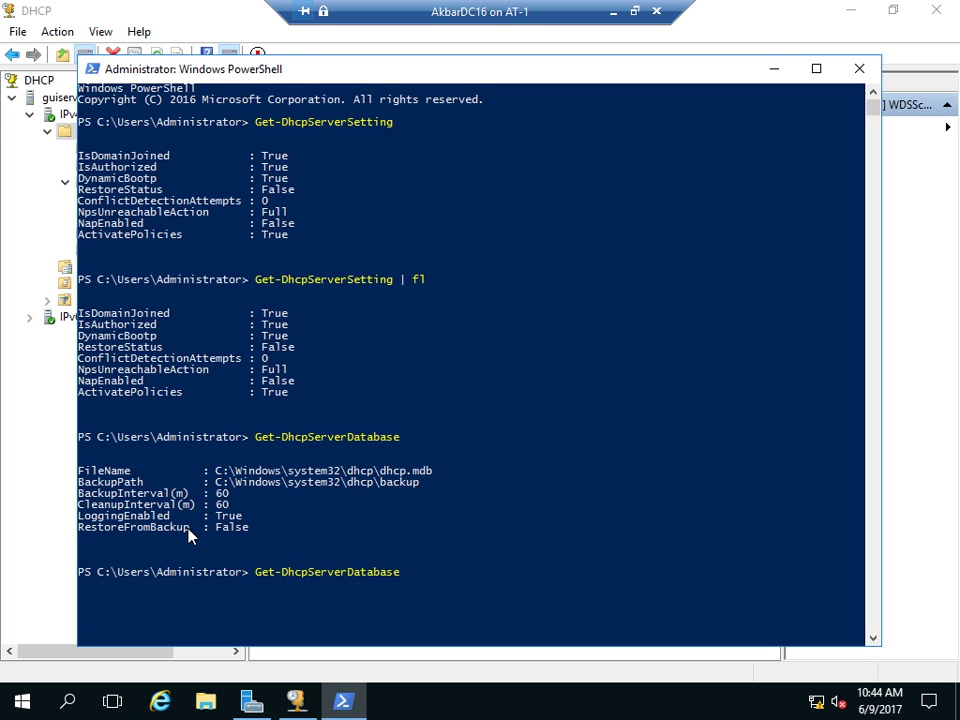
{"action": "type", "text": "| fl"}
{"action": "key", "text": "Return"}
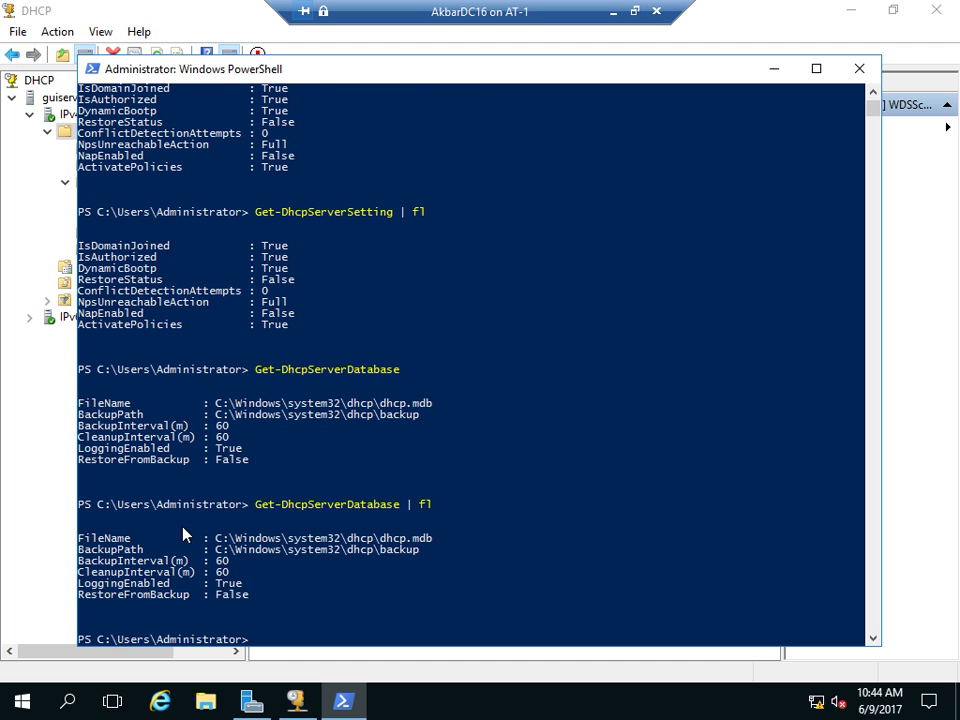
{"action": "scroll", "coordinate": [224, 458], "scroll_direction": "down", "scroll_amount": 5}
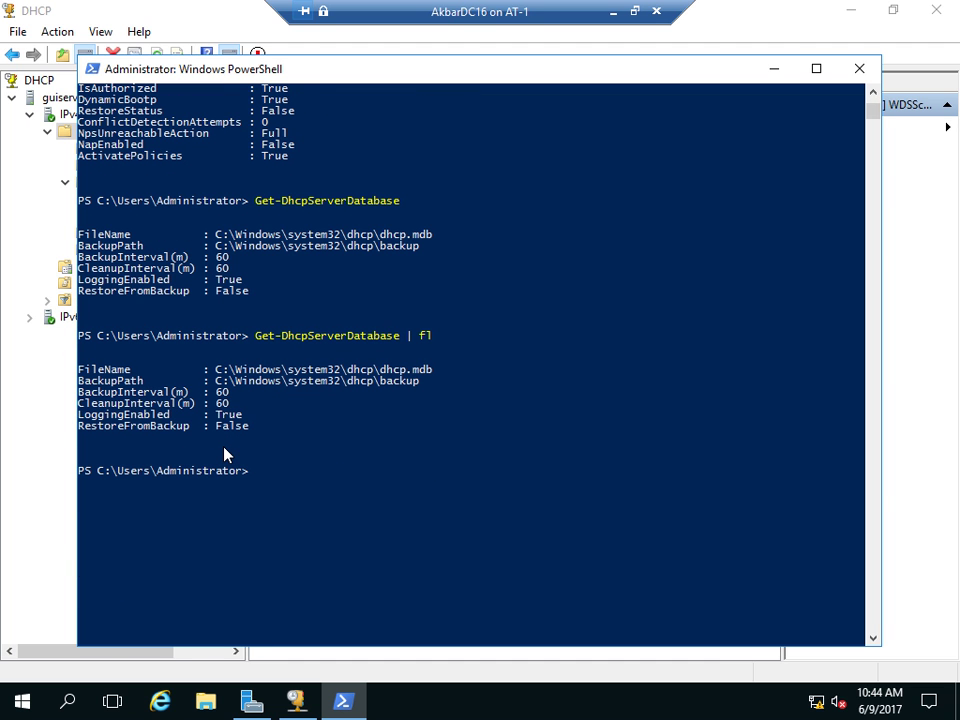
{"action": "key", "text": "Up"}
{"action": "key", "text": "BackSpace"}
{"action": "key", "text": "BackSpace"}
{"action": "key", "text": "BackSpace"}
{"action": "key", "text": "BackSpace"}
{"action": "key", "text": "BackSpace"}
{"action": "key", "text": "BackSpace"}
{"action": "key", "text": "BackSpace"}
{"action": "key", "text": "BackSpace"}
{"action": "key", "text": "BackSpace"}
{"action": "key", "text": "BackSpace"}
{"action": "key", "text": "BackSpace"}
{"action": "key", "text": "BackSpace"}
{"action": "key", "text": "BackSpace"}
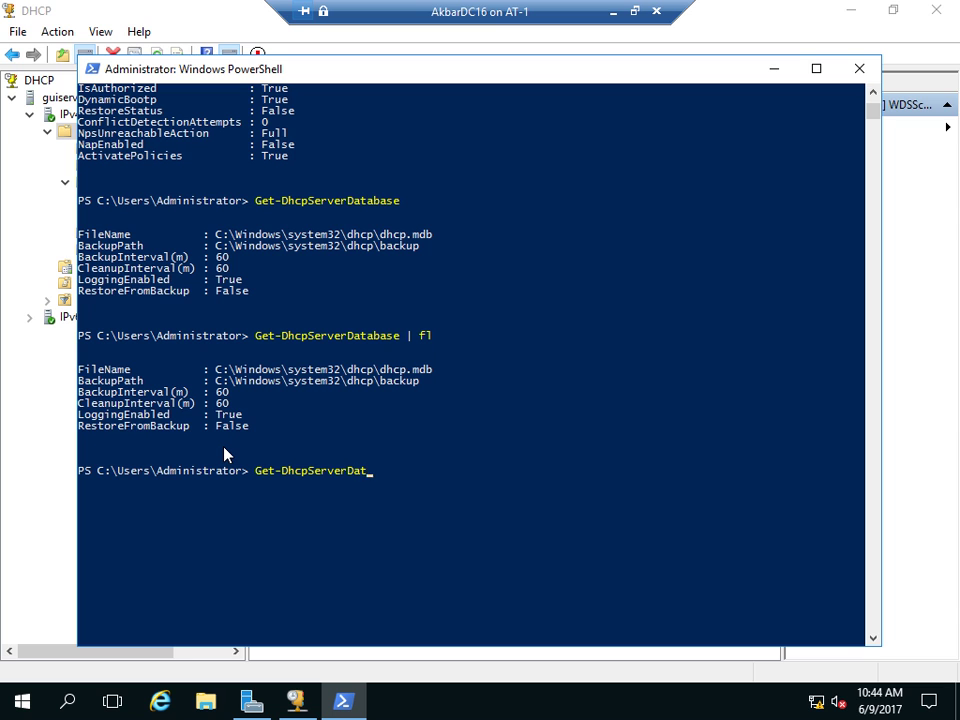
{"action": "key", "text": "Tab"}
{"action": "key", "text": "Tab"}
{"action": "key", "text": "Tab"}
{"action": "key", "text": "Tab"}
{"action": "key", "text": "Tab"}
{"action": "key", "text": "Tab"}
{"action": "key", "text": "Tab"}
{"action": "key", "text": "Tab"}
{"action": "key", "text": "Tab"}
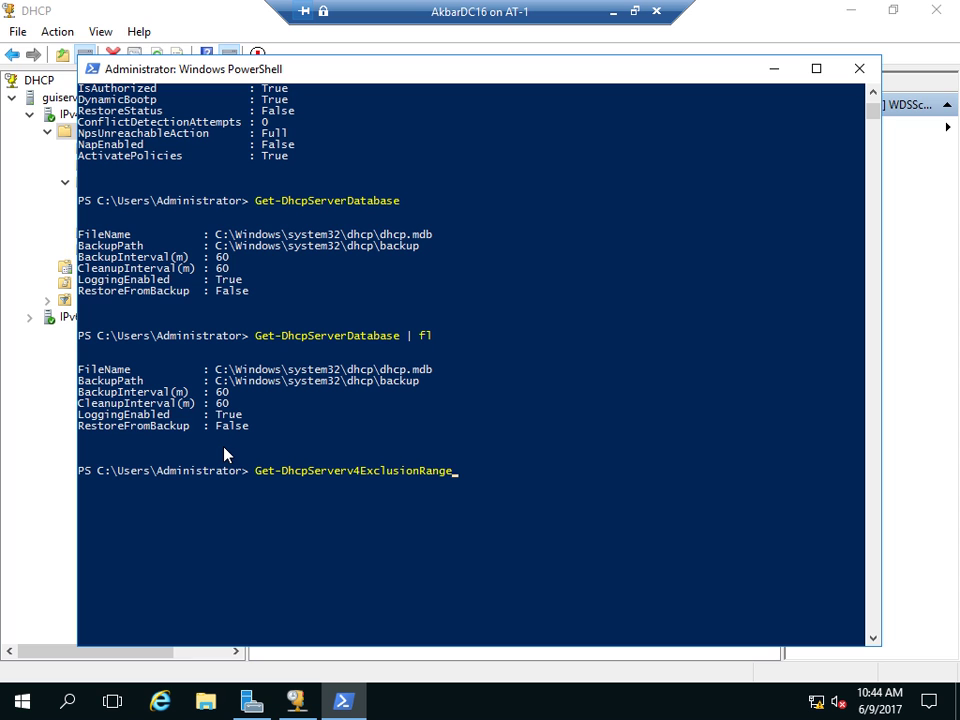
- List the scope's exclusion ranges, highlighting start address 192.168.1.80
{"action": "key", "text": "Return"}
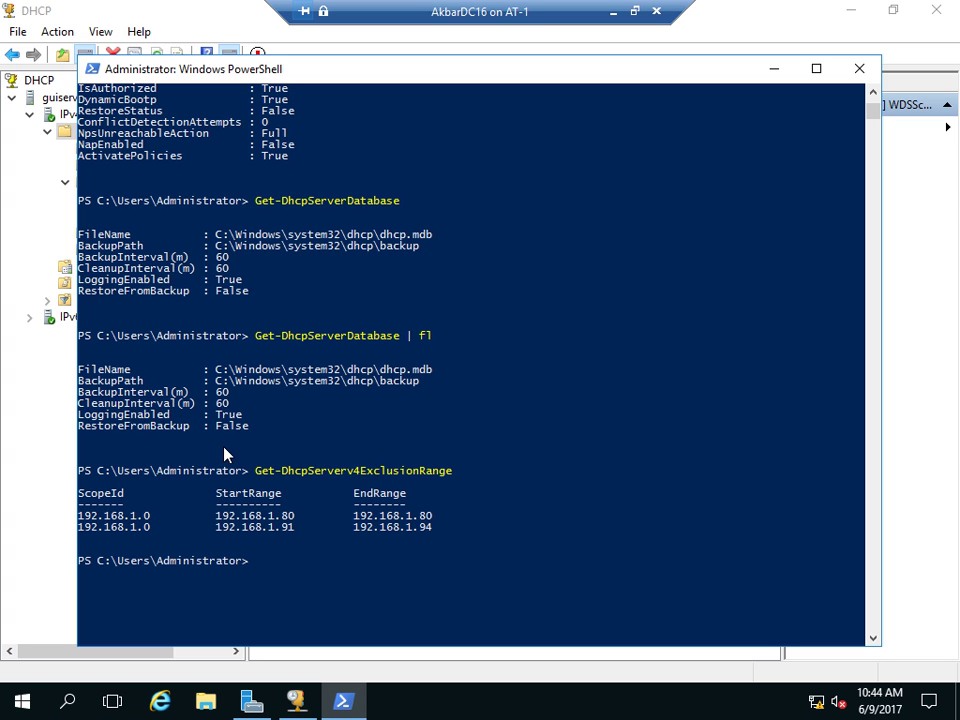
{"action": "left_click_drag", "start_coordinate": [80, 515], "coordinate": [152, 517]}
{"action": "left_click_drag", "start_coordinate": [212, 515], "coordinate": [293, 518]}
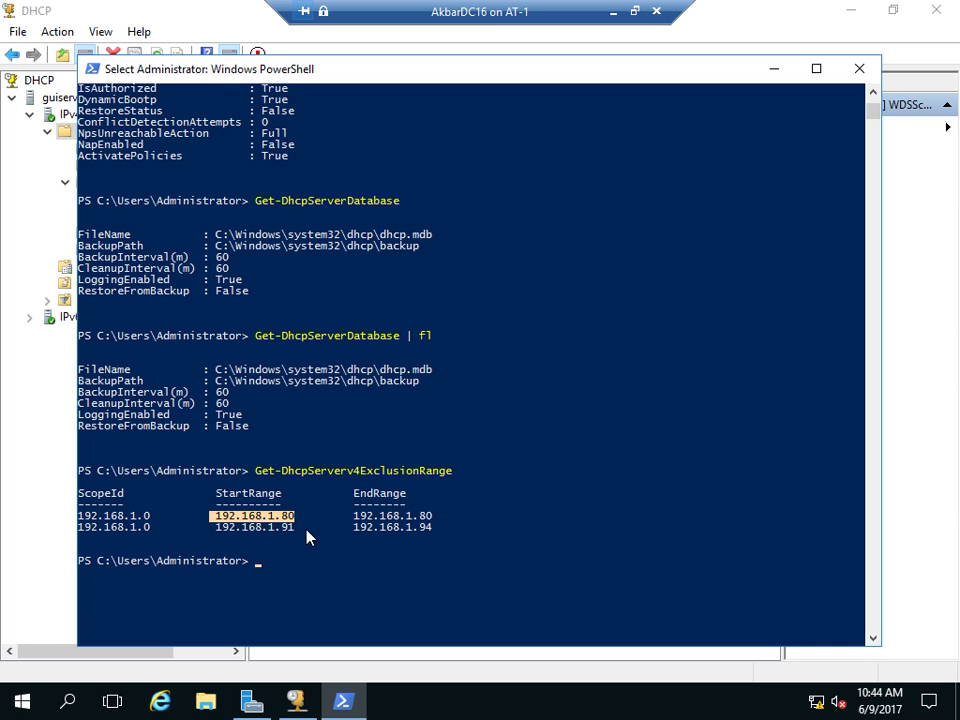
- Show the scope's failover: partner fileserver1.adatum.com, load balance 50%
{"action": "key", "text": "Up"}
{"action": "key", "text": "BackSpace"}
{"action": "key", "text": "BackSpace"}
{"action": "key", "text": "BackSpace"}
{"action": "key", "text": "BackSpace"}
{"action": "key", "text": "BackSpace"}
{"action": "key", "text": "BackSpace"}
{"action": "key", "text": "BackSpace"}
{"action": "key", "text": "BackSpace"}
{"action": "key", "text": "BackSpace"}
{"action": "key", "text": "BackSpace"}
{"action": "key", "text": "BackSpace"}
{"action": "key", "text": "BackSpace"}
{"action": "key", "text": "BackSpace"}
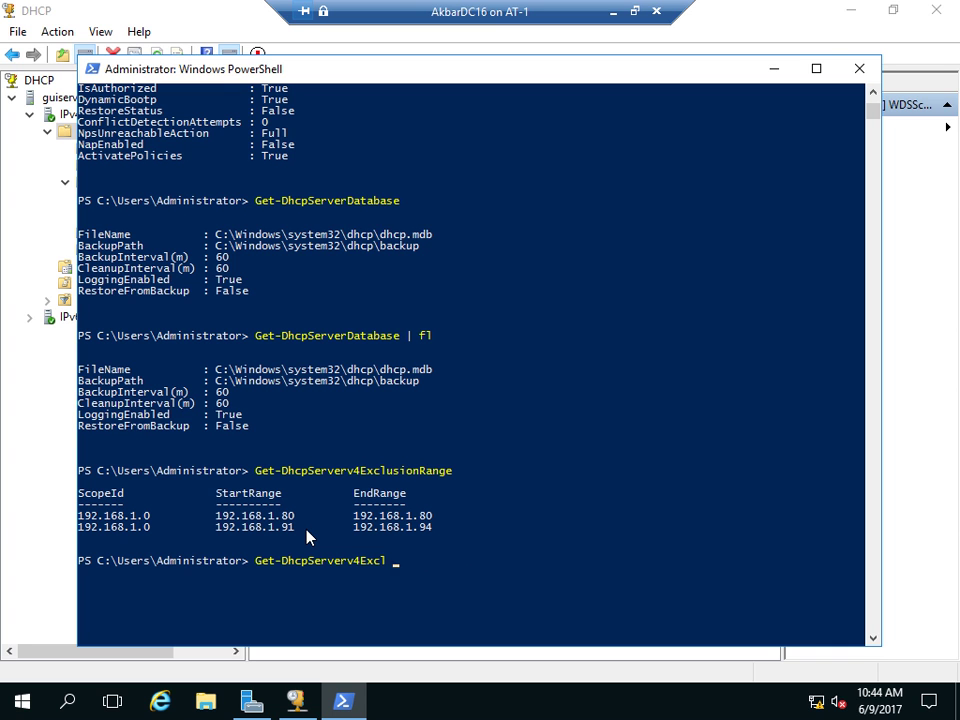
{"action": "key", "text": "BackSpace"}
{"action": "type", "text": "Binding"}
{"action": "key", "text": "Tab"}
{"action": "key", "text": "Tab"}
{"action": "key", "text": "Tab"}
{"action": "key", "text": "Tab"}
{"action": "key", "text": "Return"}
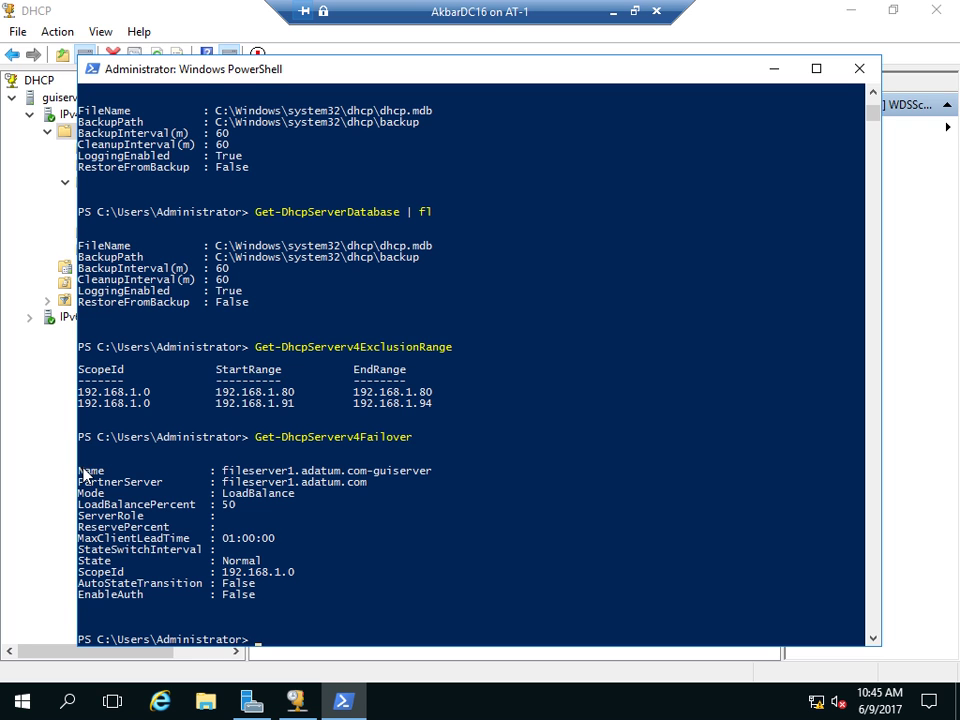
{"action": "left_click_drag", "start_coordinate": [79, 465], "coordinate": [170, 469]}
{"action": "left_click_drag", "start_coordinate": [222, 472], "coordinate": [372, 484]}
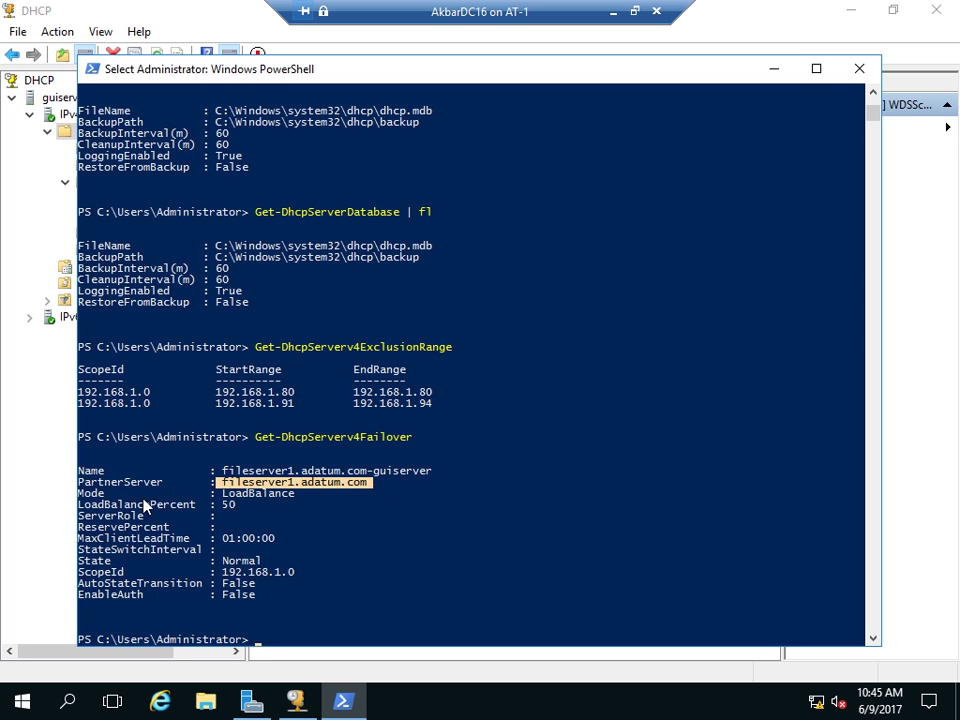
{"action": "left_click_drag", "start_coordinate": [80, 505], "coordinate": [254, 512]}
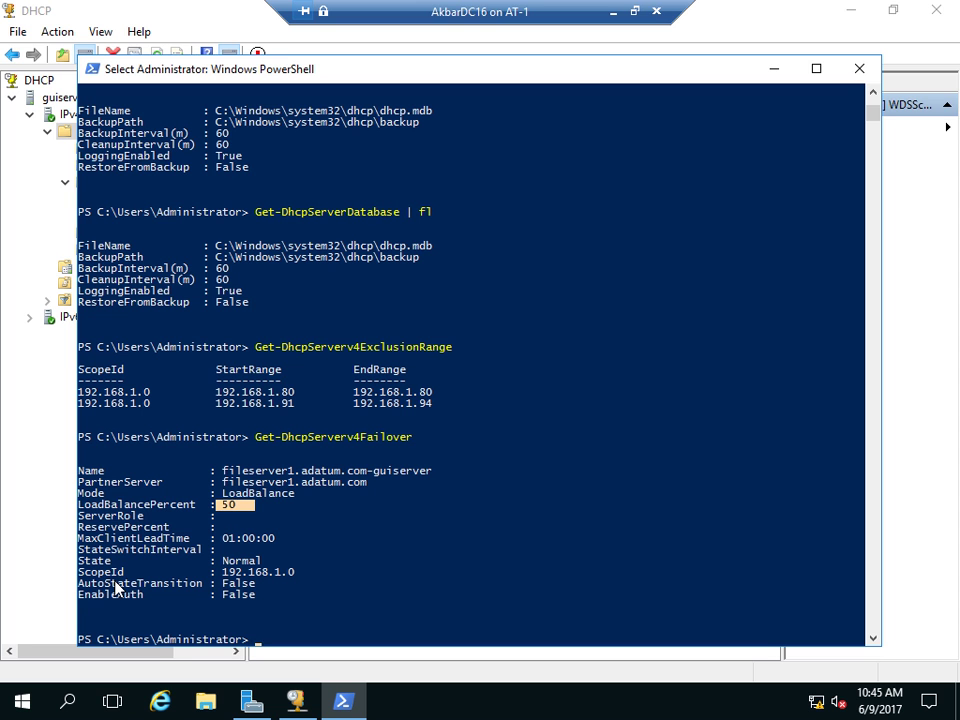
- Return to the DHCP console and start a backup of guiserver.adatum.com
{"action": "left_click", "coordinate": [773, 68]}
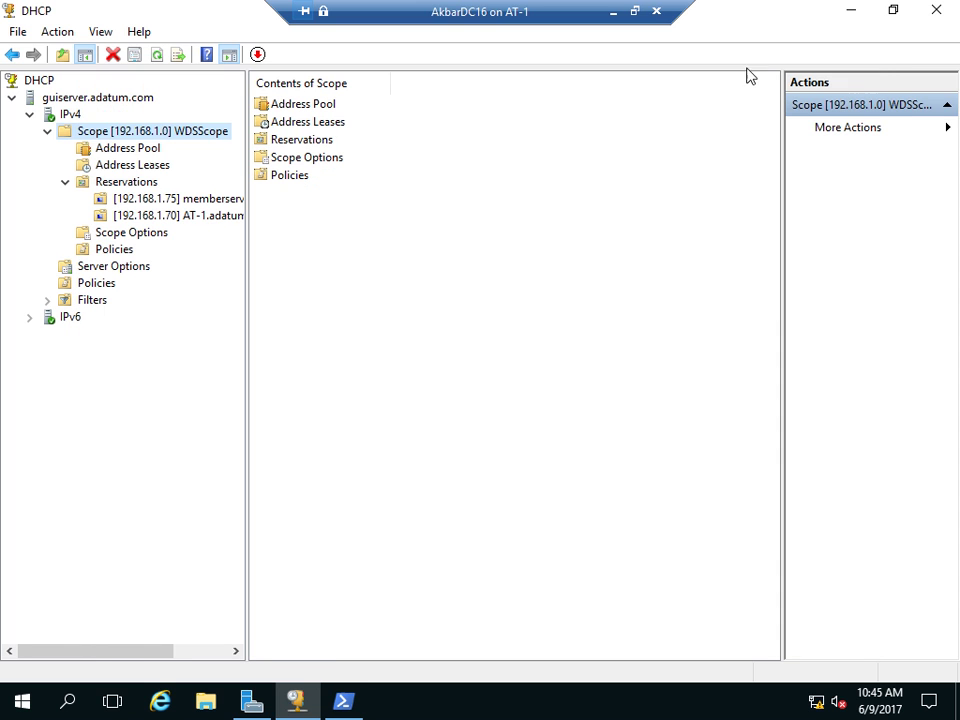
{"action": "right_click", "coordinate": [70, 100]}
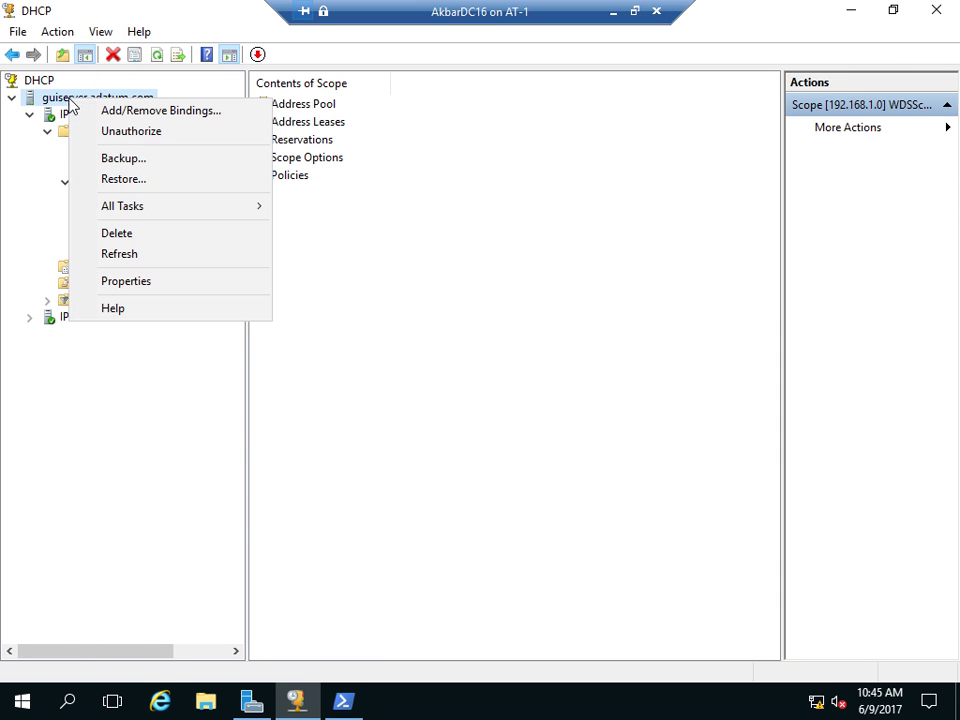
{"action": "left_click", "coordinate": [45, 99]}
{"action": "right_click", "coordinate": [47, 99]}
{"action": "left_click", "coordinate": [102, 156]}
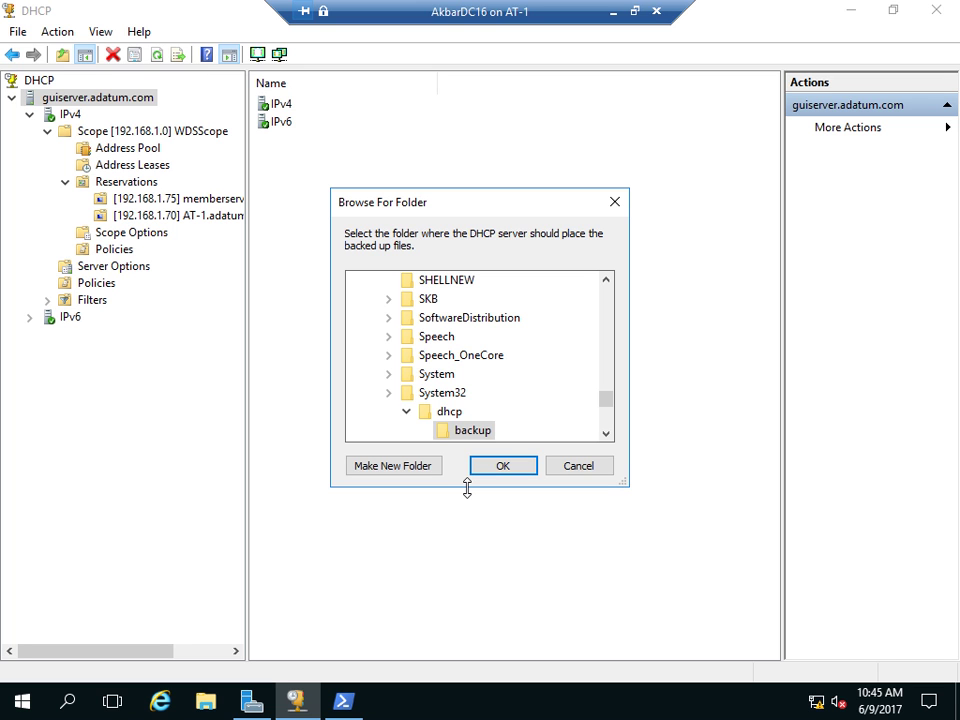
- Create a dhcpbackup folder on Local Disk (C:) and back up into it
{"action": "left_click", "coordinate": [606, 372]}
{"action": "left_click", "coordinate": [606, 340]}
{"action": "left_click_drag", "start_coordinate": [606, 328], "coordinate": [607, 300]}
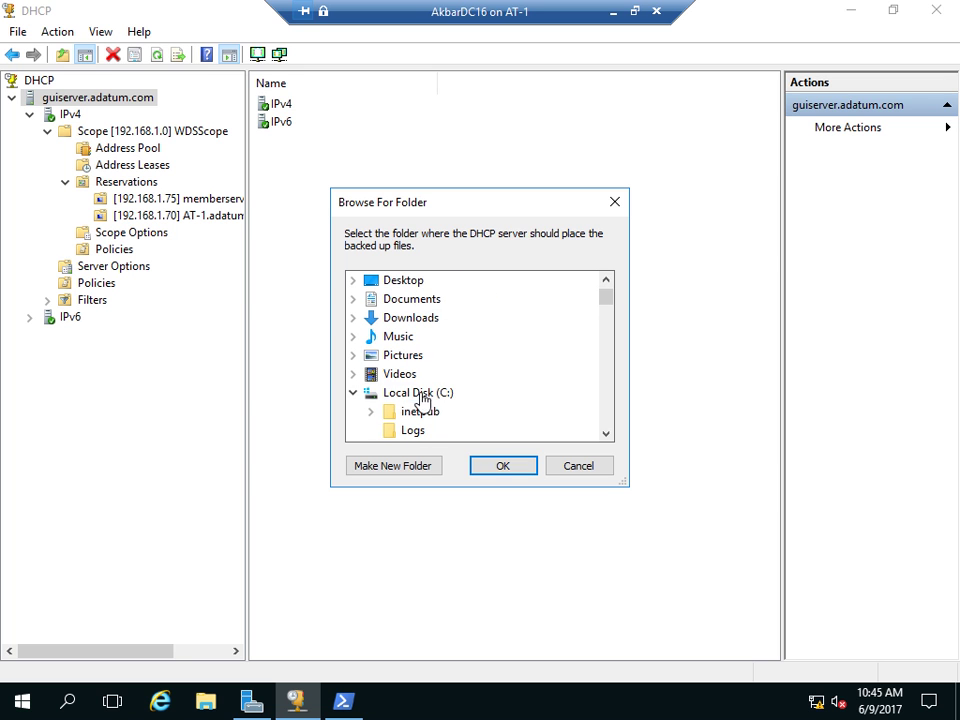
{"action": "left_click", "coordinate": [390, 468]}
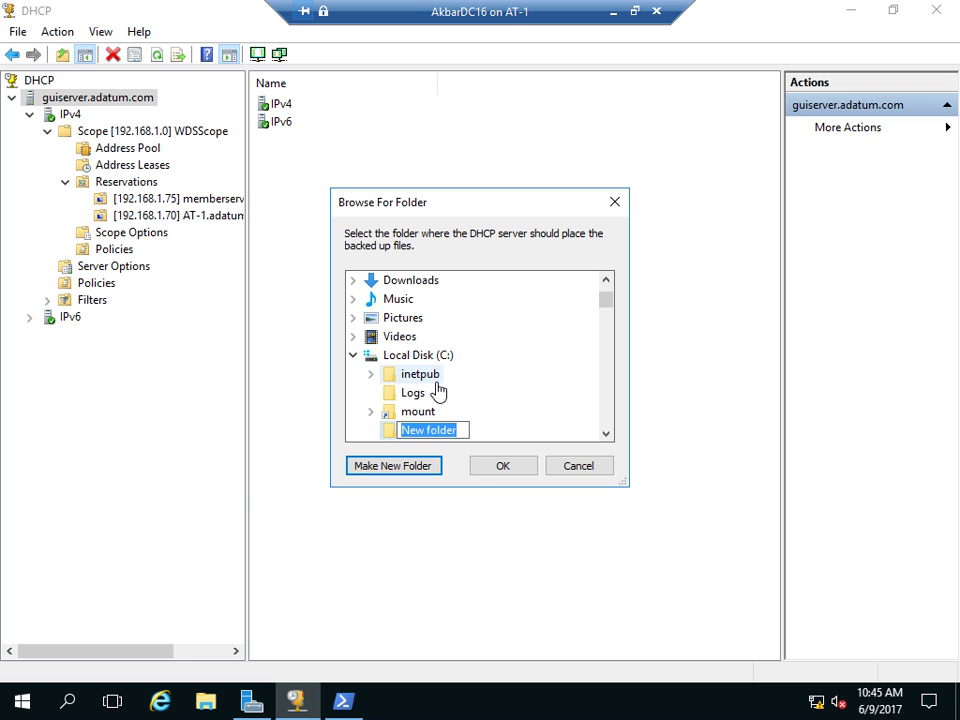
{"action": "type", "text": "dhcpbackup"}
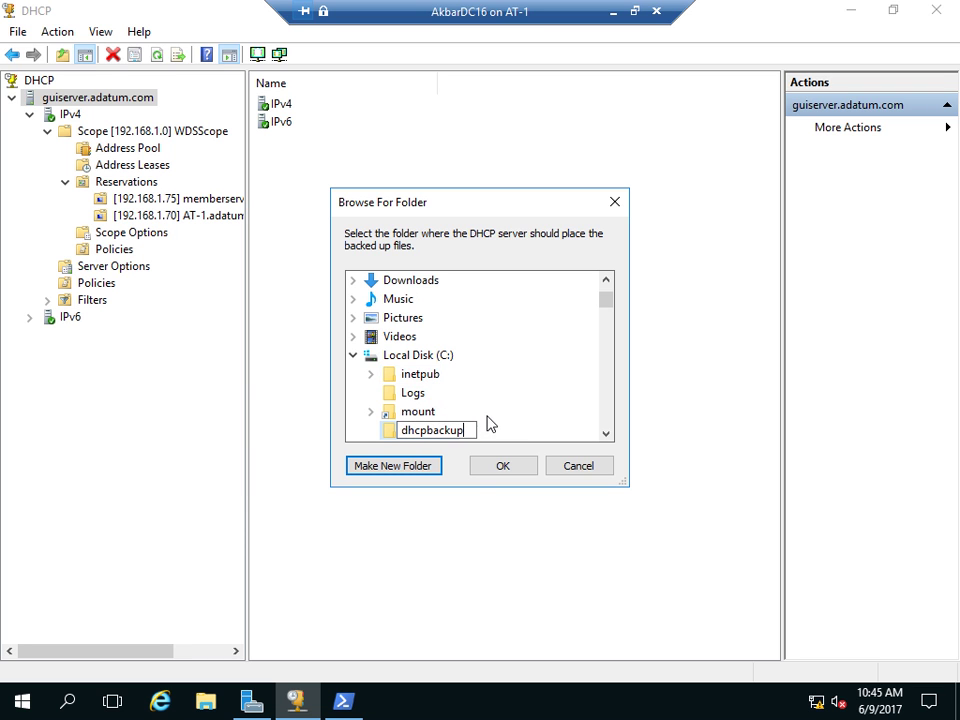
{"action": "key", "text": "Return"}
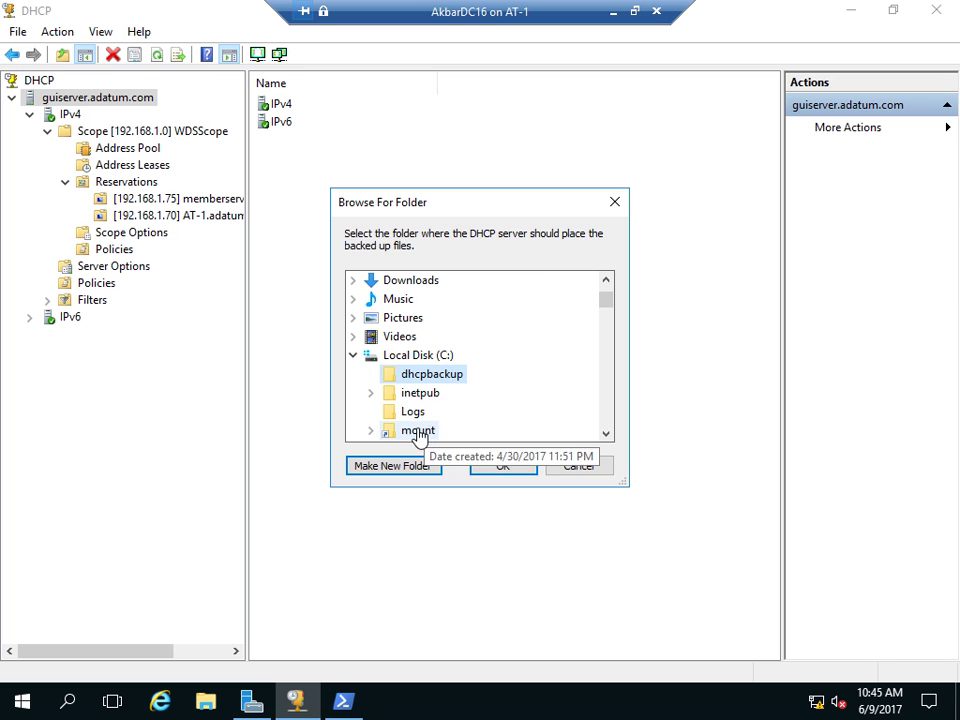
{"action": "left_click", "coordinate": [497, 469]}
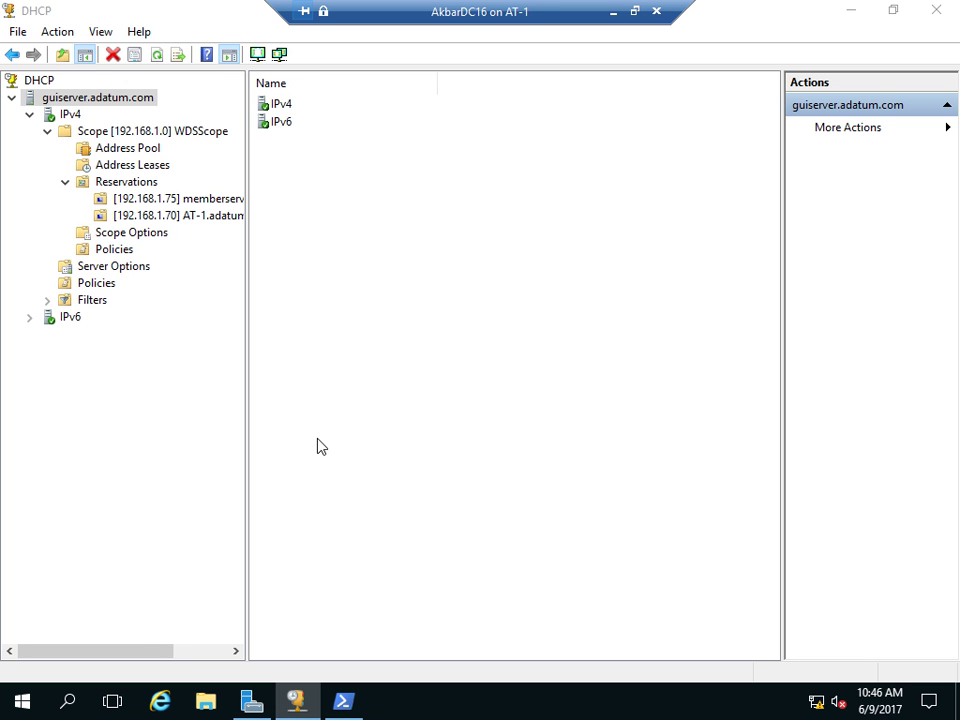
{"action": "key", "text": "super+e"}
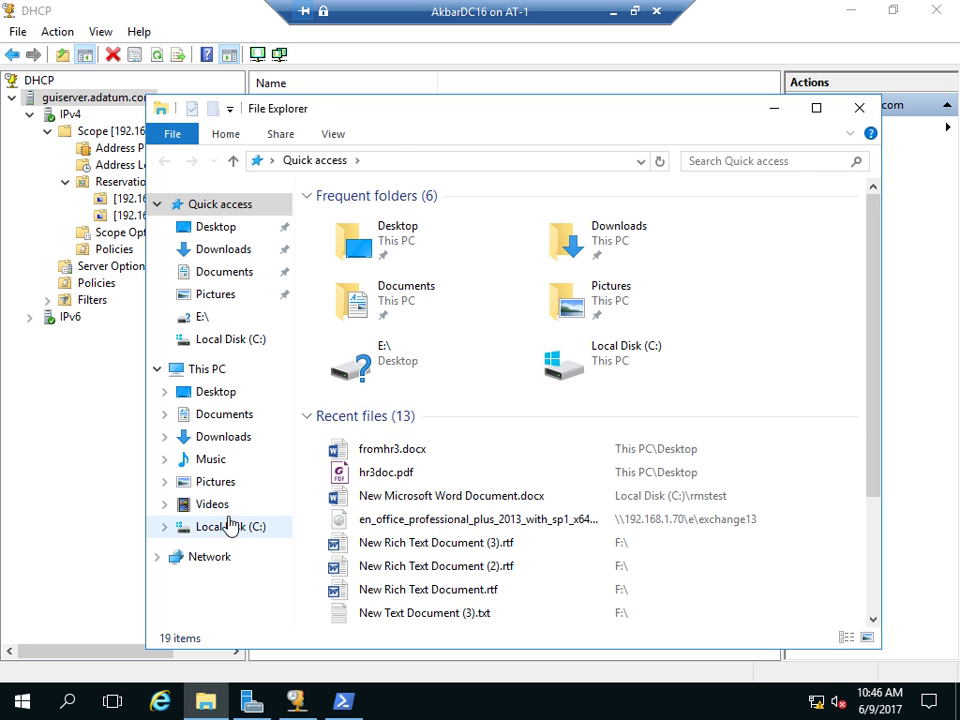
{"action": "left_click", "coordinate": [231, 525]}
{"action": "double_click", "coordinate": [360, 219]}
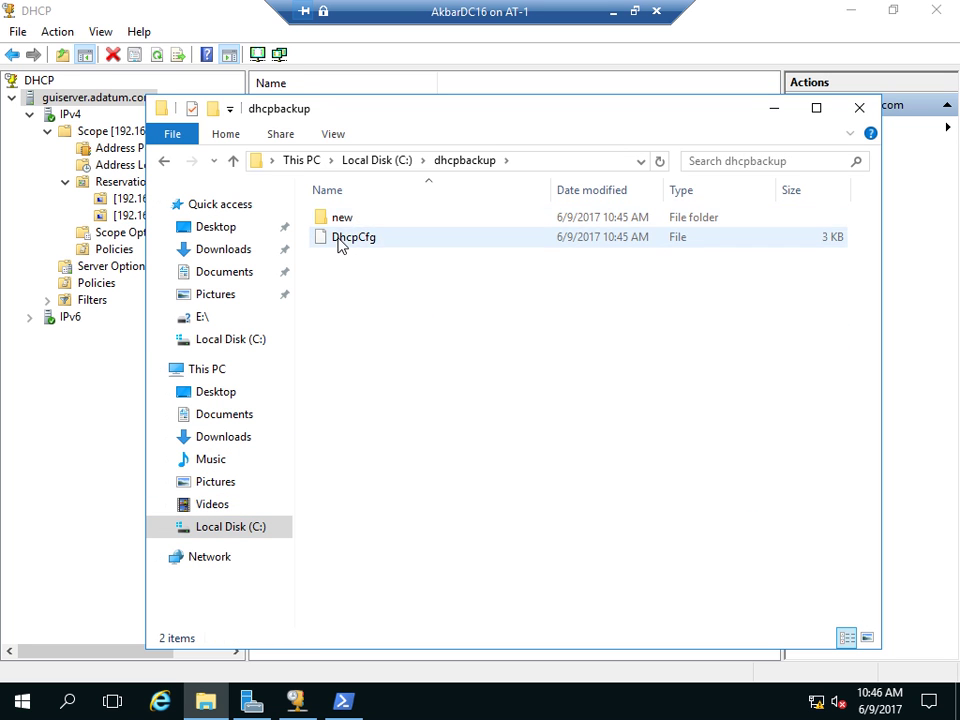
{"action": "double_click", "coordinate": [343, 221]}
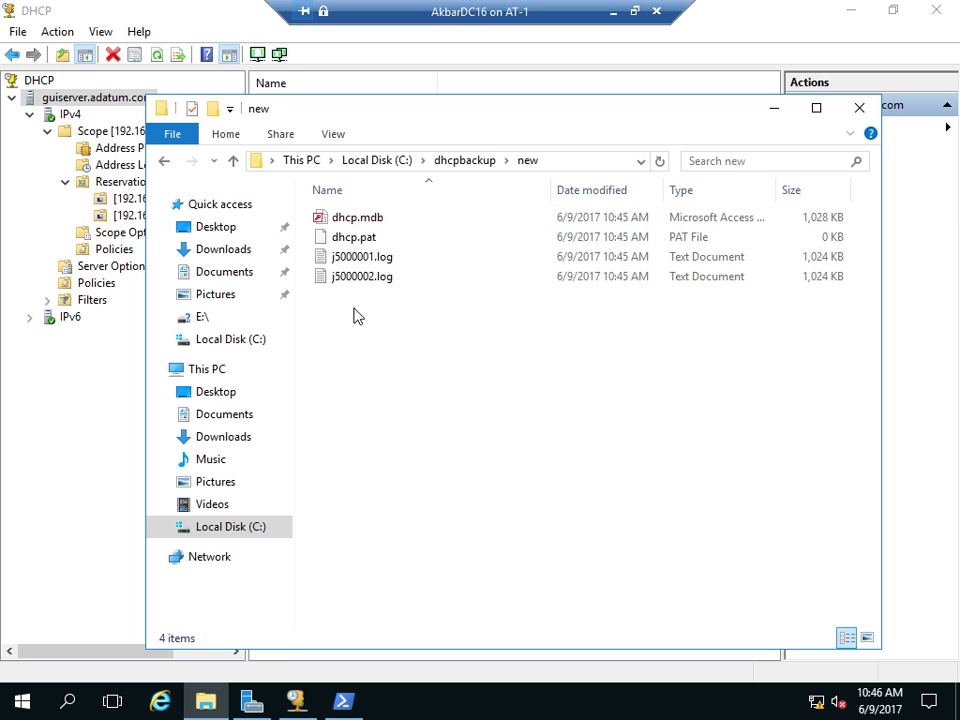
{"action": "left_click", "coordinate": [355, 222]}
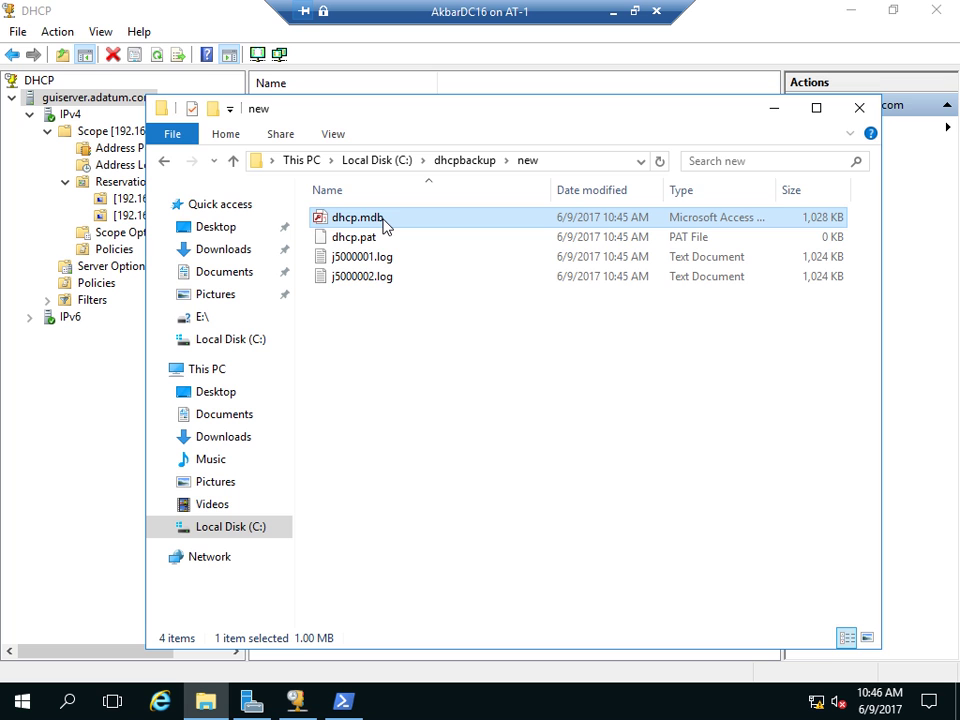
{"action": "left_click", "coordinate": [862, 109]}
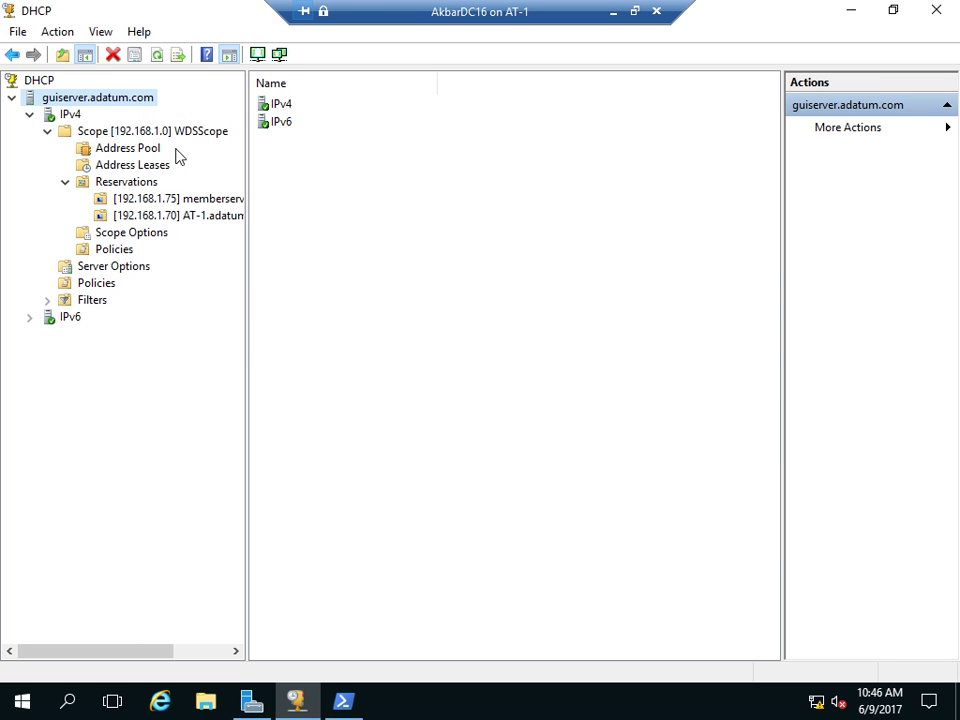
- Begin a restore from dhcpbackup, then back out without restoring
{"action": "right_click", "coordinate": [80, 98]}
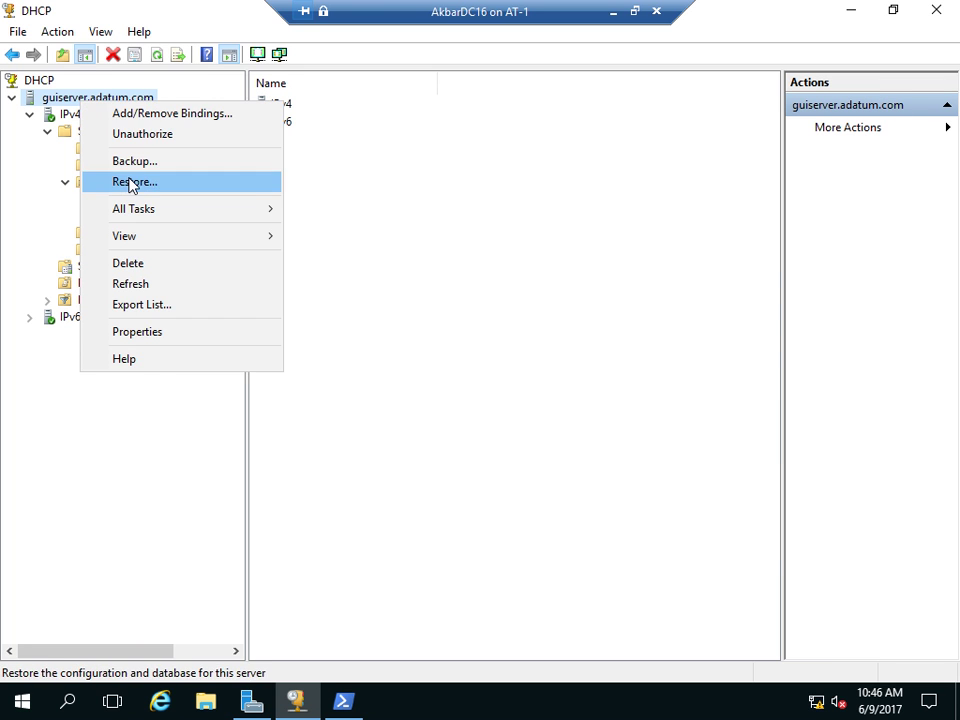
{"action": "left_click", "coordinate": [130, 183]}
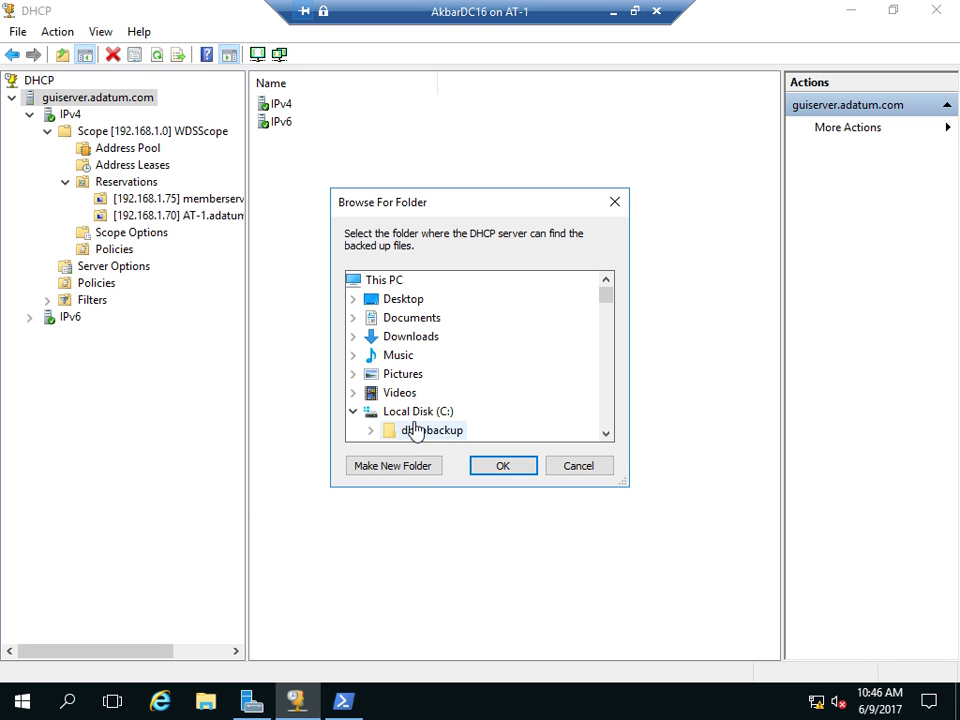
{"action": "left_click", "coordinate": [440, 430]}
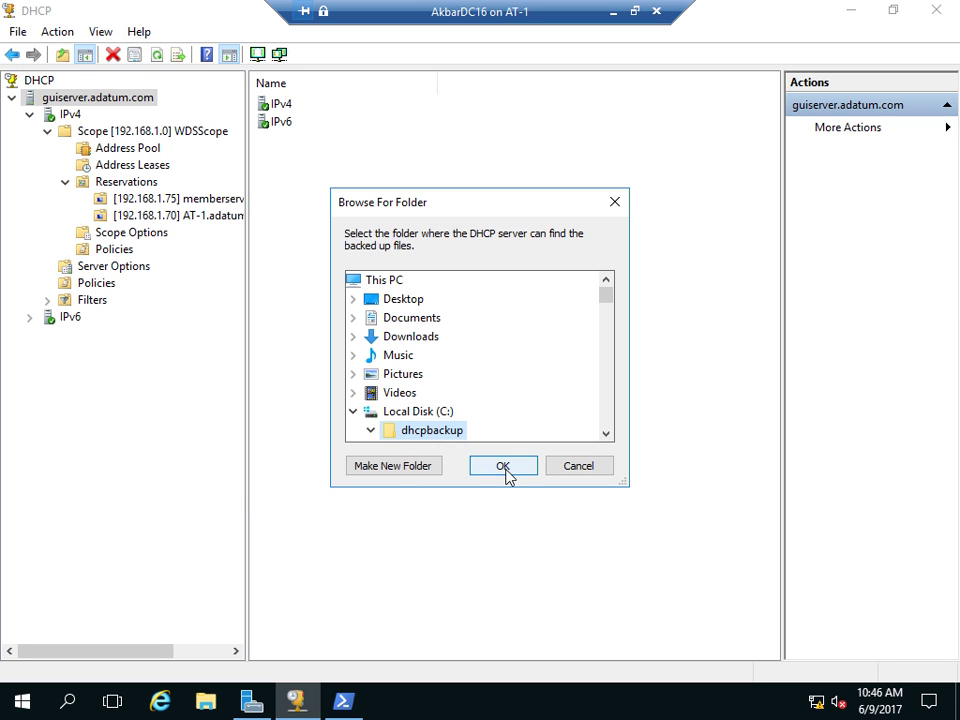
{"action": "left_click", "coordinate": [556, 474]}
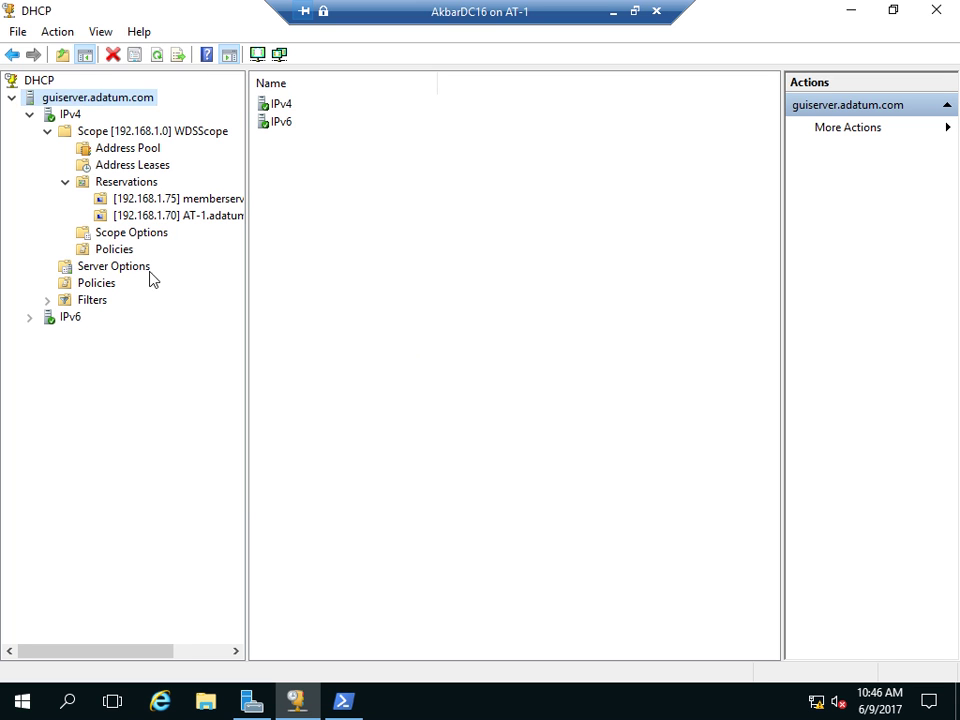
- Delete the 192.168.1.75 and 192.168.1.70 reservations
{"action": "right_click", "coordinate": [139, 204]}
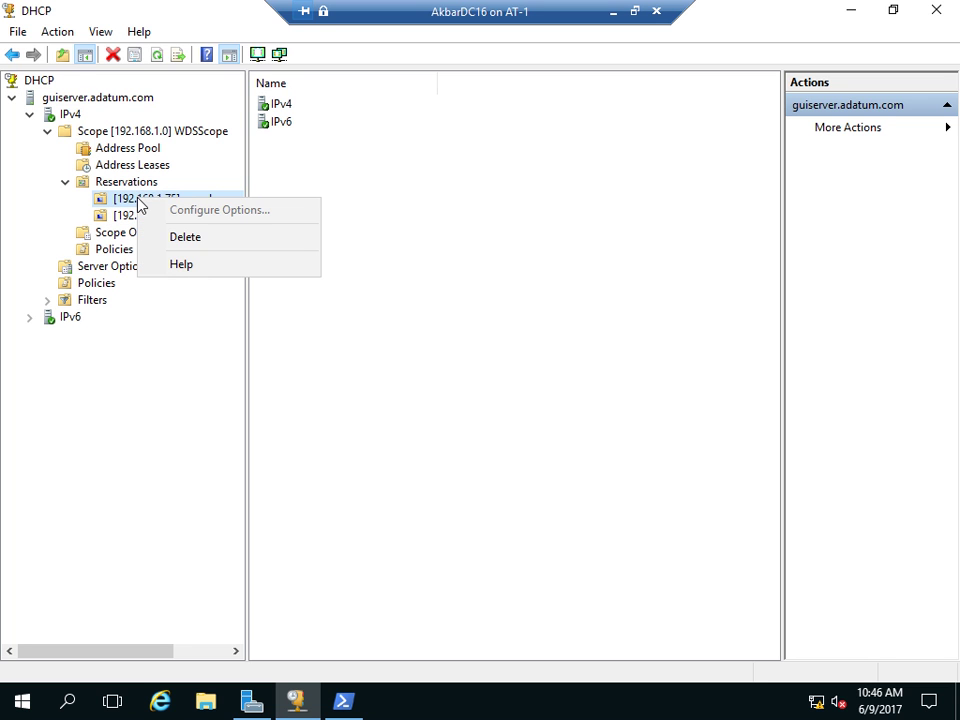
{"action": "left_click", "coordinate": [171, 236]}
{"action": "left_click", "coordinate": [503, 430]}
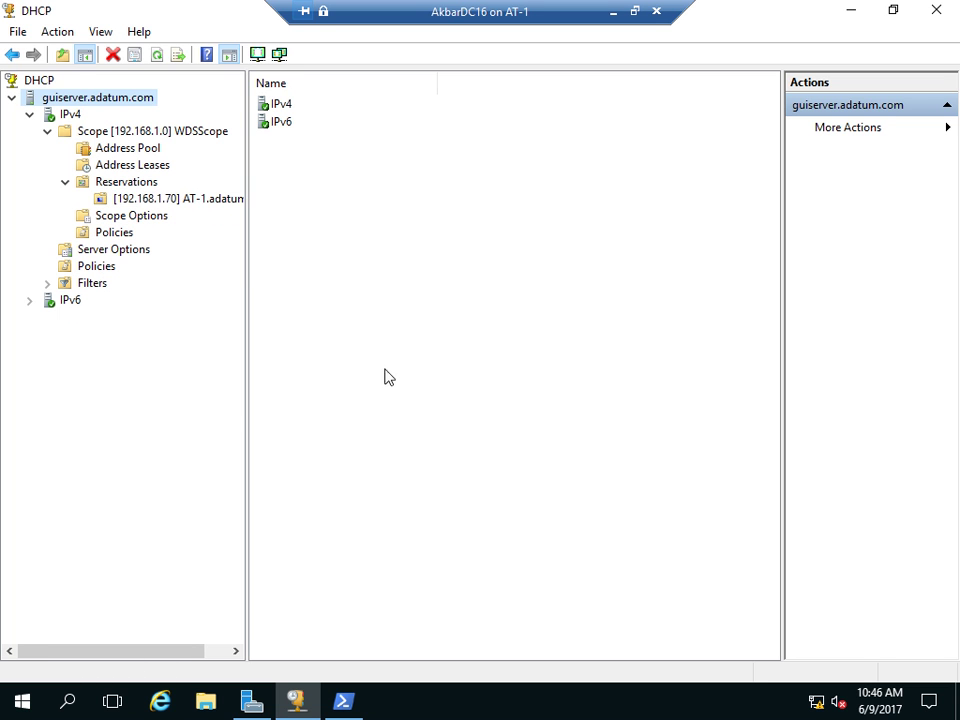
{"action": "right_click", "coordinate": [160, 199]}
{"action": "left_click", "coordinate": [201, 232]}
{"action": "key", "text": "Return"}
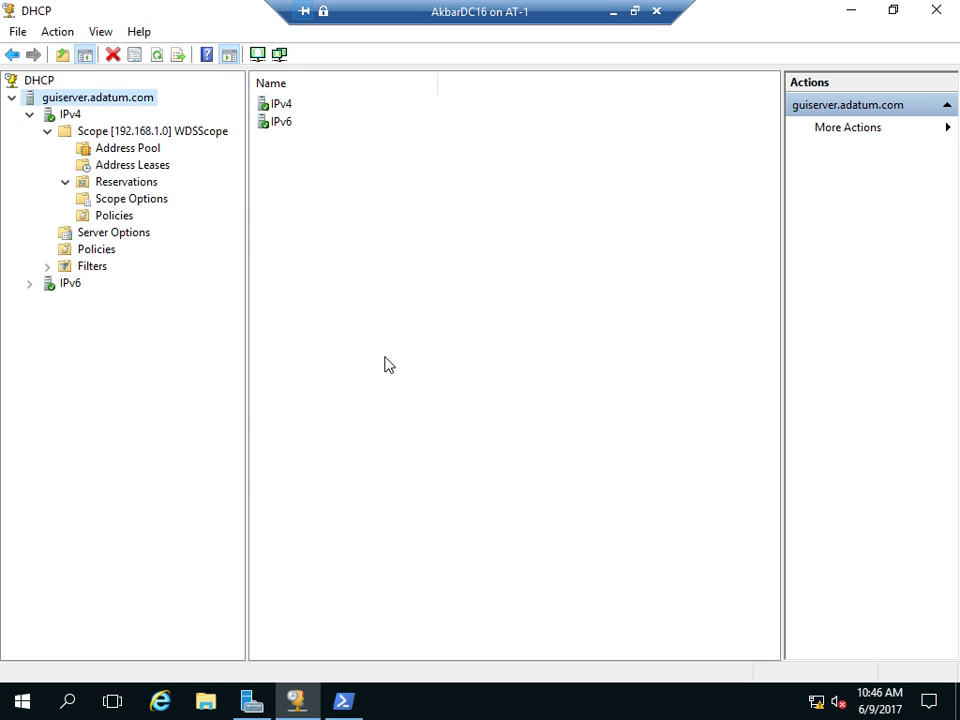
- Try deleting scope 192.168.1.0 and dismiss the failover relationship warning blocking it
{"action": "right_click", "coordinate": [130, 137]}
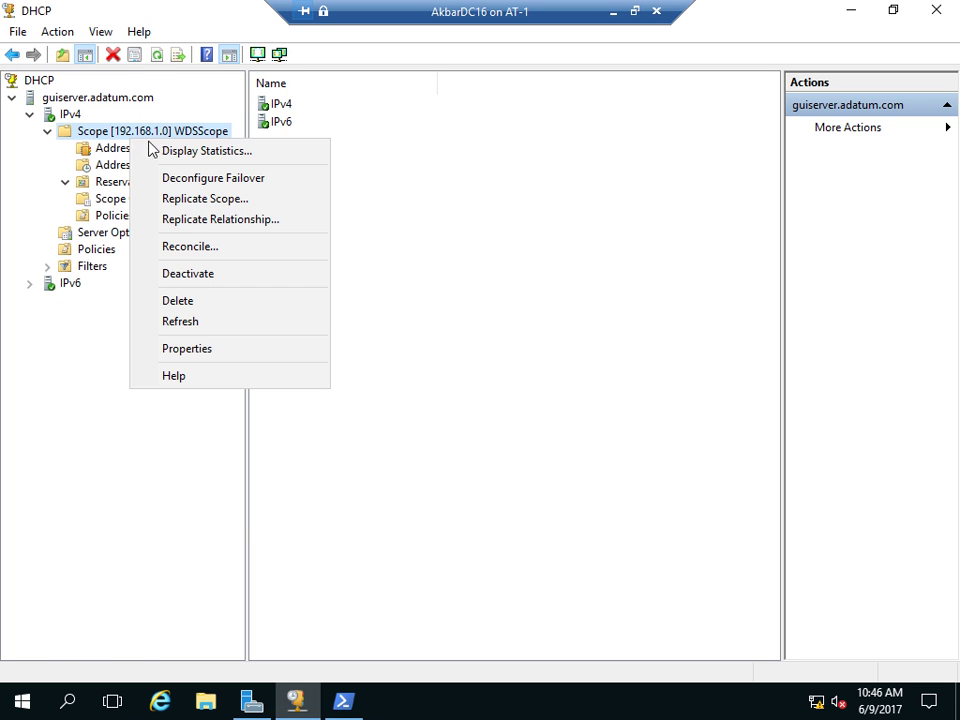
{"action": "left_click", "coordinate": [178, 300]}
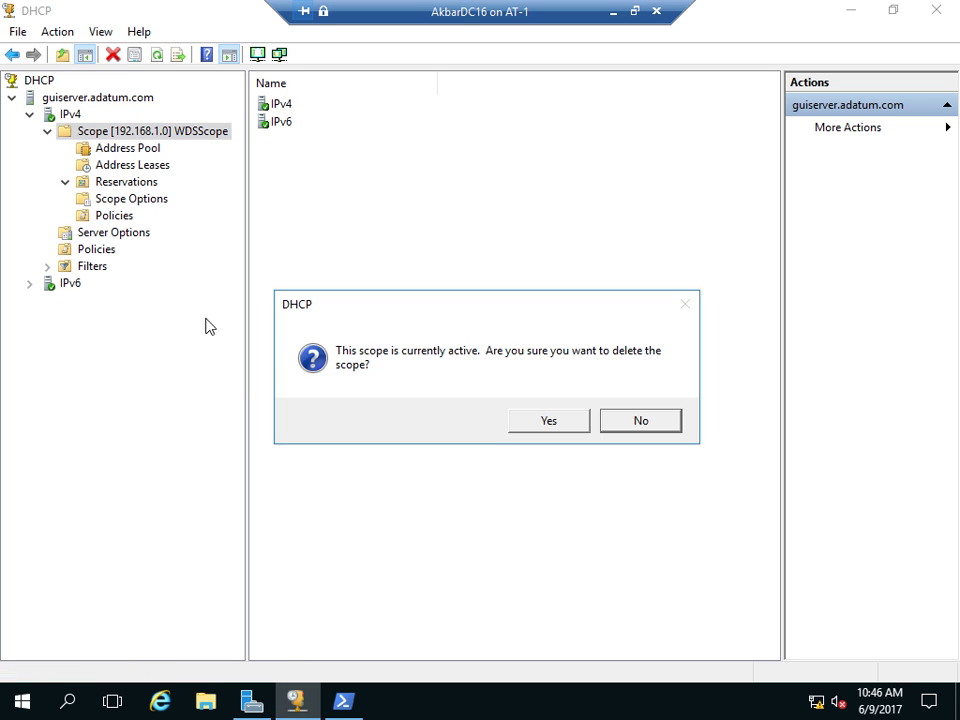
{"action": "left_click", "coordinate": [632, 421]}
{"action": "left_click", "coordinate": [118, 134]}
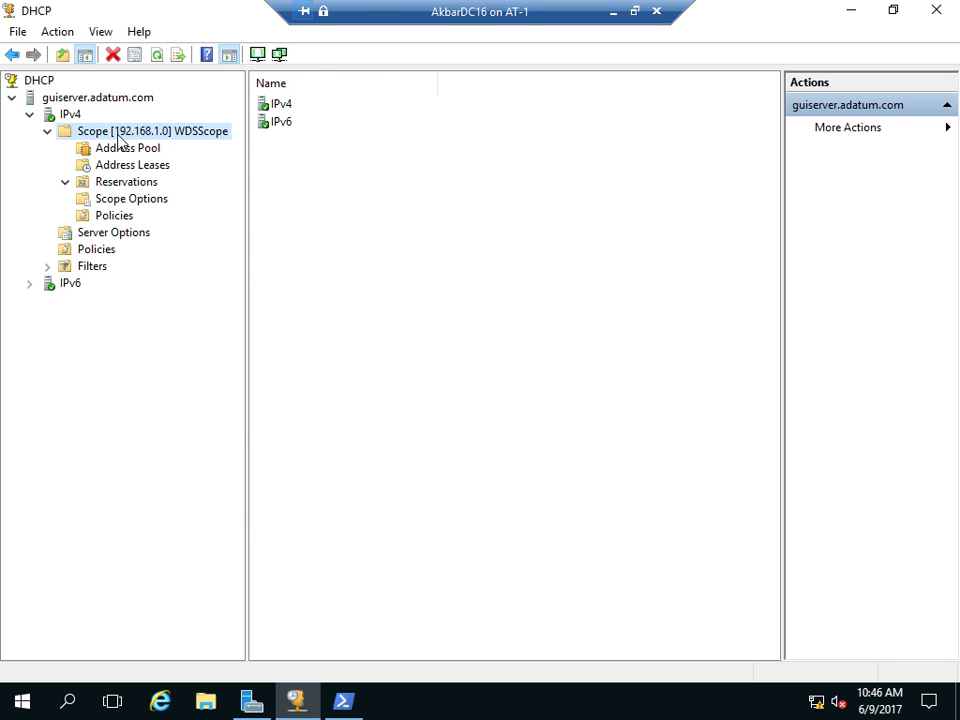
{"action": "right_click", "coordinate": [118, 134]}
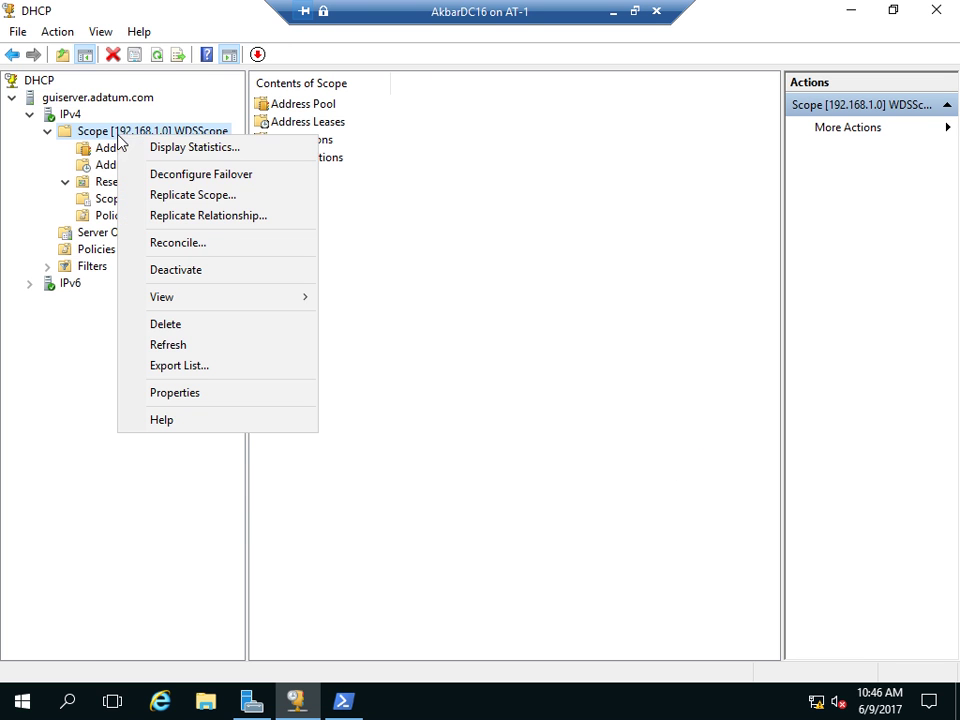
{"action": "left_click", "coordinate": [170, 325]}
{"action": "left_click", "coordinate": [530, 420]}
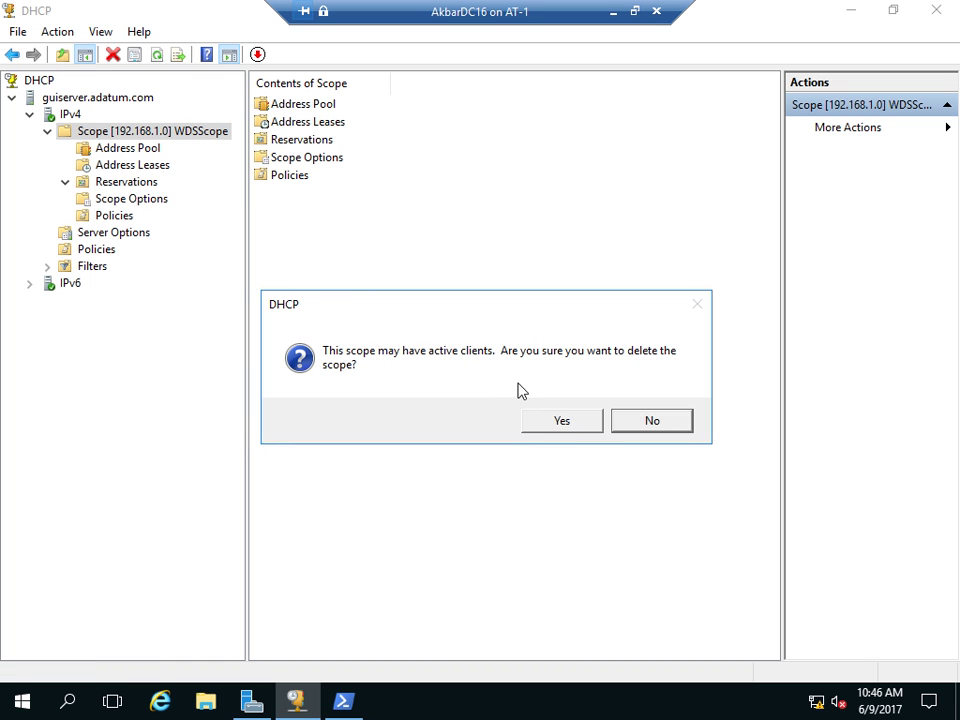
{"action": "left_click", "coordinate": [540, 421]}
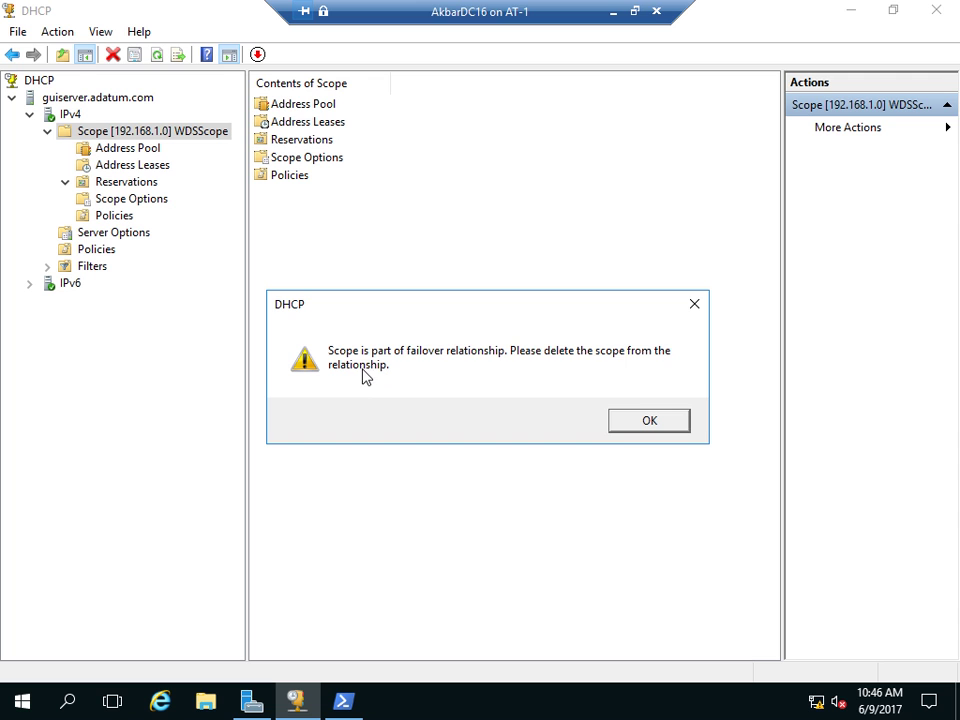
{"action": "left_click", "coordinate": [636, 425]}
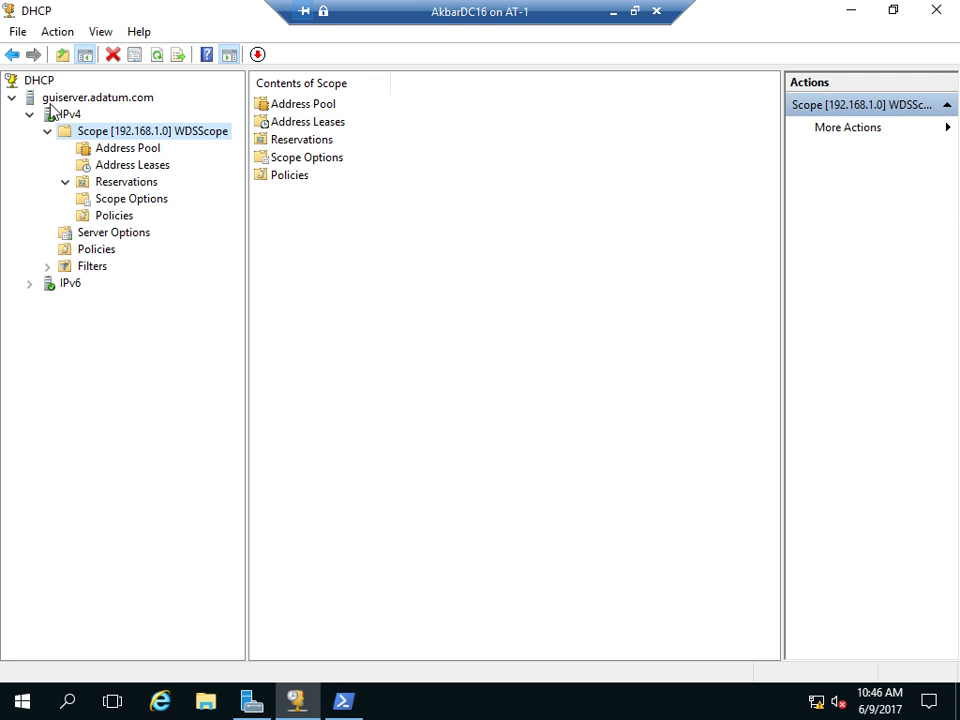
- Restore guiserver.adatum.com from the C:\dhcpbackup folder
{"action": "right_click", "coordinate": [88, 100]}
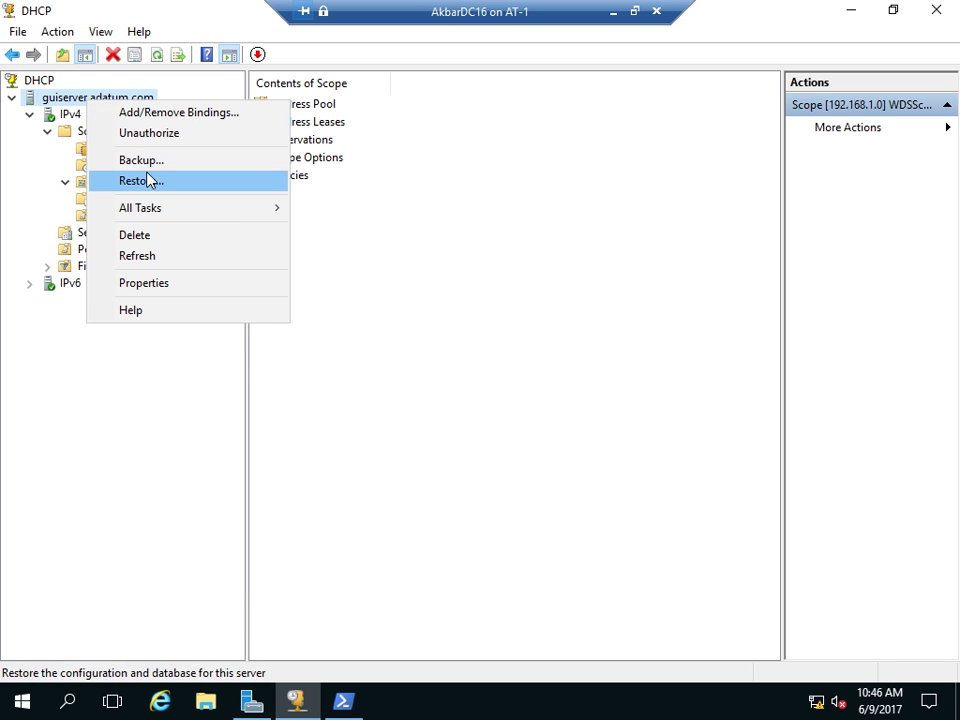
{"action": "left_click", "coordinate": [144, 181]}
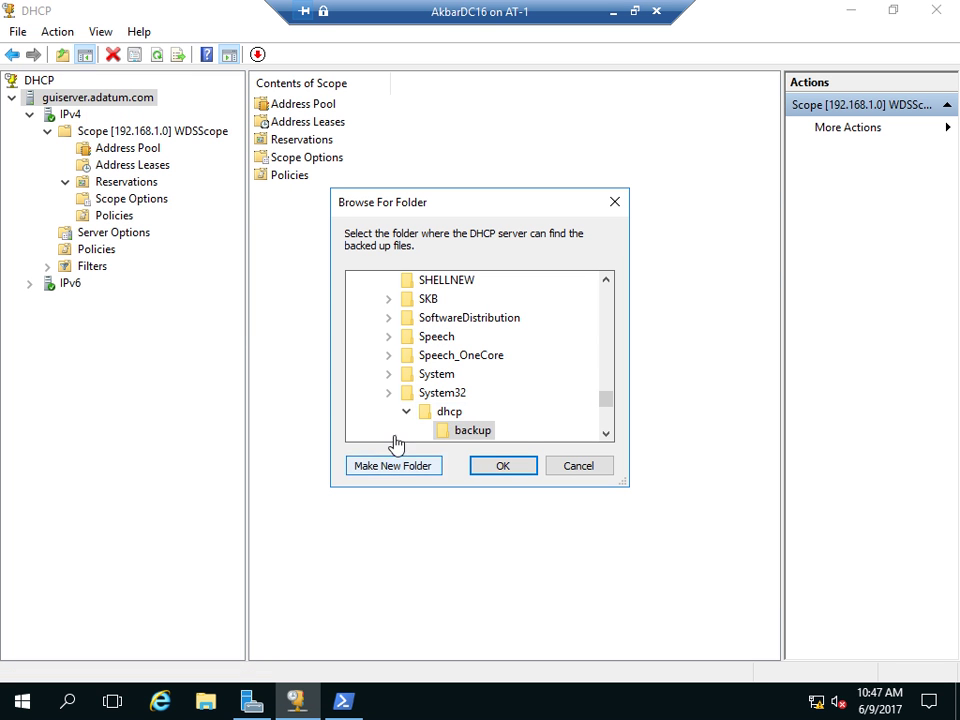
{"action": "scroll", "coordinate": [568, 407], "scroll_direction": "up", "scroll_amount": 5}
{"action": "scroll", "coordinate": [568, 407], "scroll_direction": "up", "scroll_amount": 10}
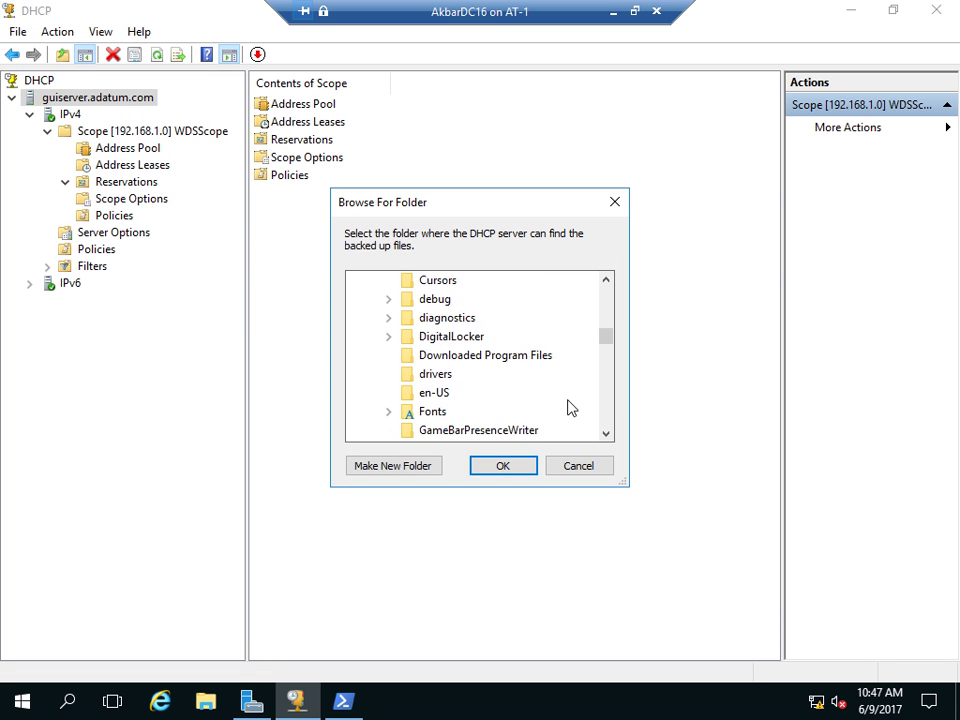
{"action": "left_click", "coordinate": [437, 337]}
{"action": "scroll", "coordinate": [435, 354], "scroll_direction": "up", "scroll_amount": 2}
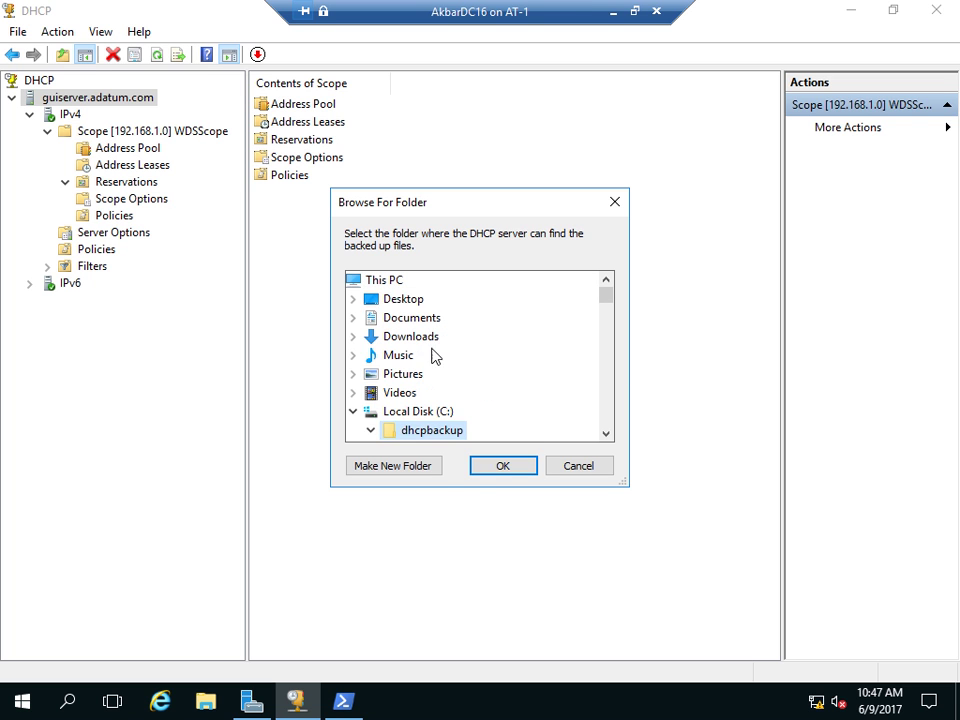
{"action": "left_click", "coordinate": [495, 466]}
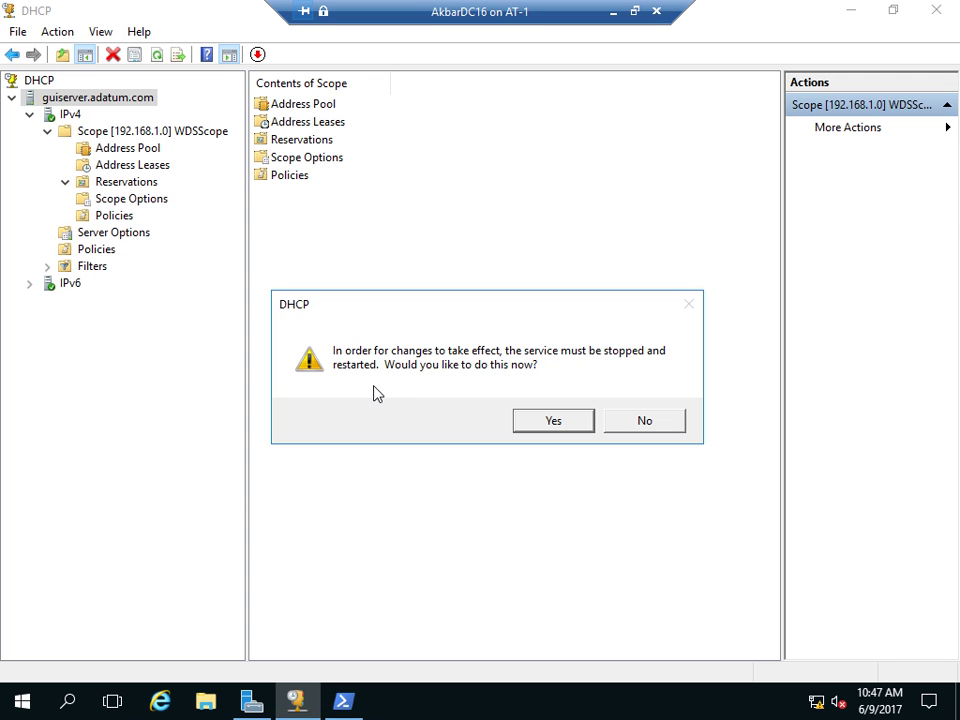
- Restart the DHCP service and expand IPv4 to the restored scope 192.168.1.0
{"action": "left_click", "coordinate": [541, 420]}
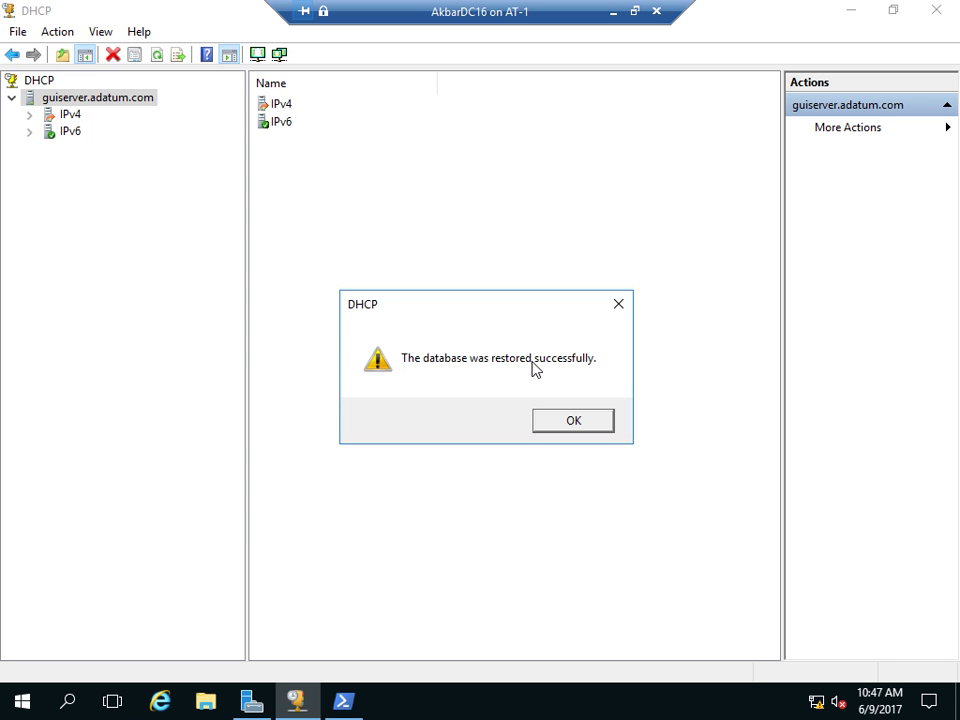
{"action": "left_click", "coordinate": [570, 422]}
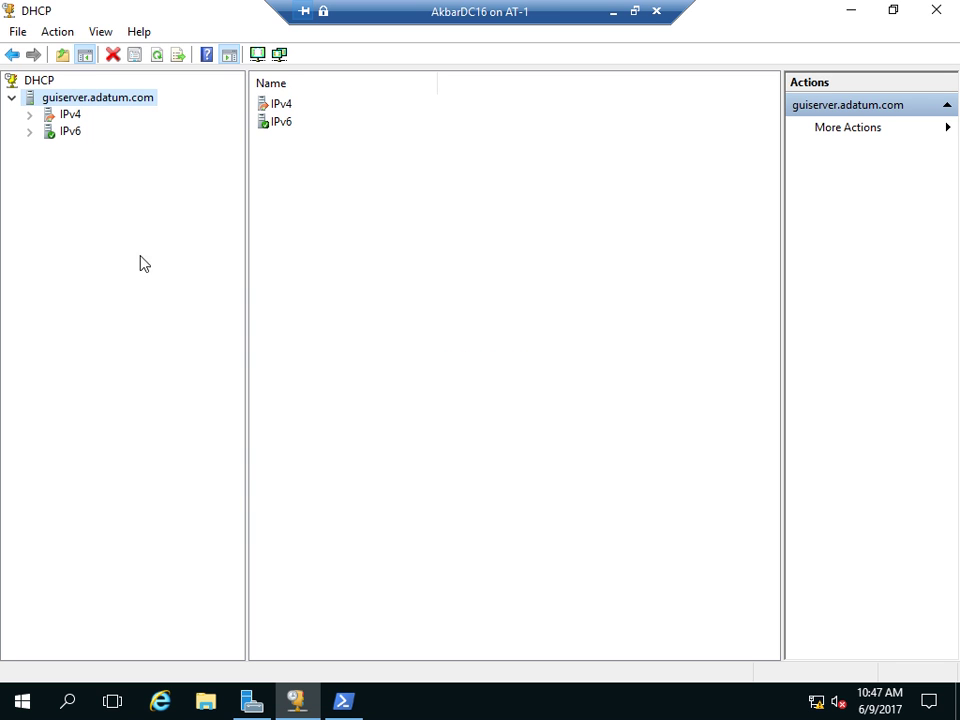
{"action": "left_click", "coordinate": [29, 114]}
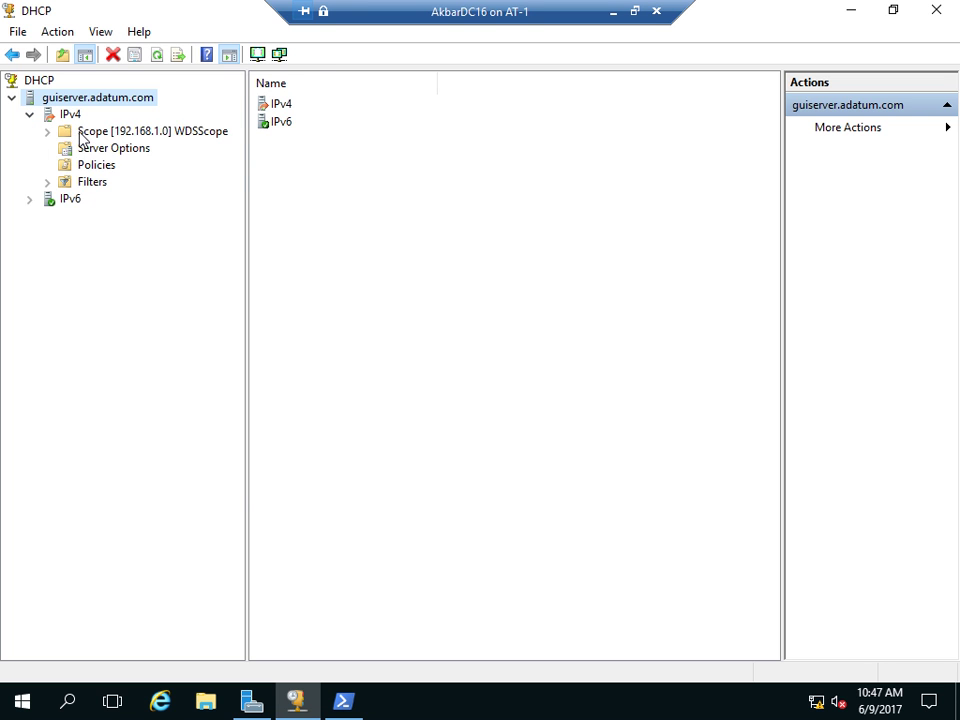
{"action": "double_click", "coordinate": [60, 130]}
- Deconfigure failover for scope 192.168.1.0 until every progress step reports Successful
{"action": "left_click", "coordinate": [64, 181]}
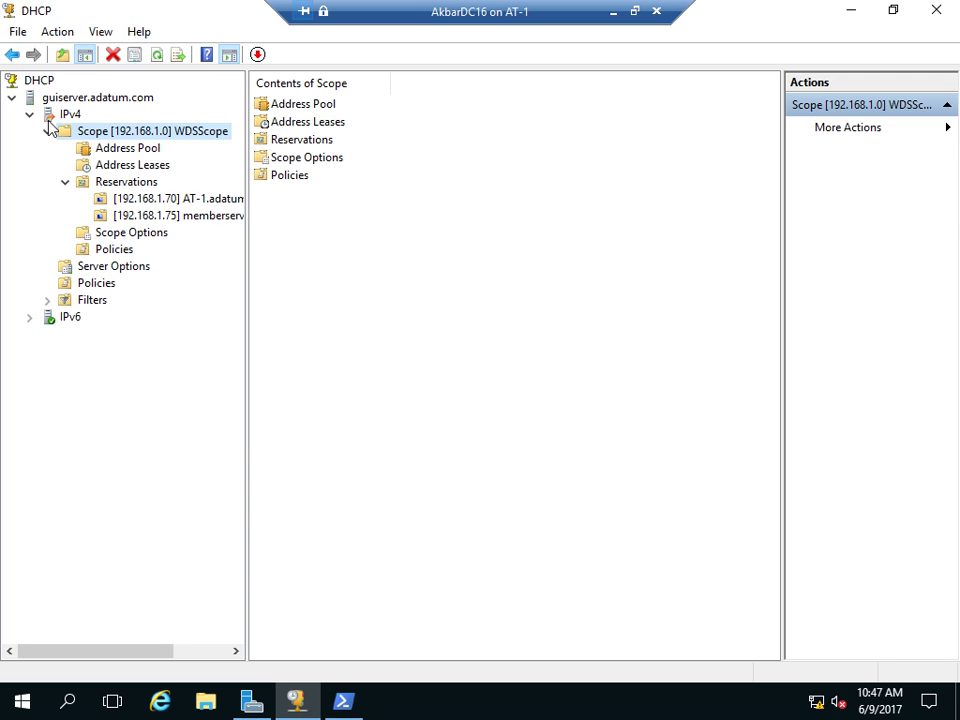
{"action": "right_click", "coordinate": [98, 132]}
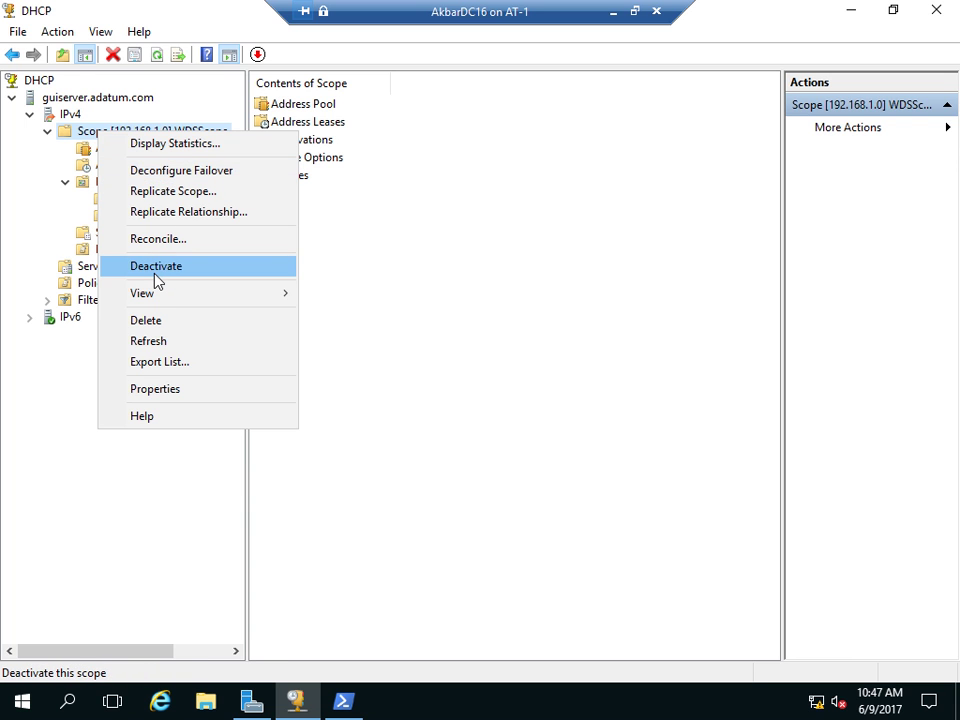
{"action": "left_click", "coordinate": [165, 173]}
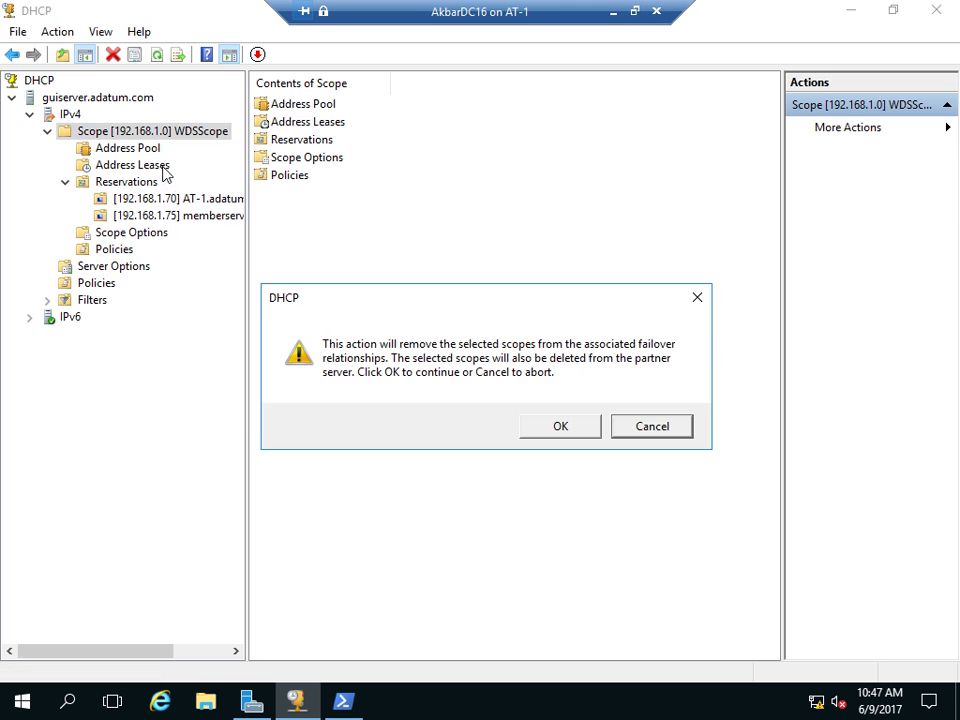
{"action": "left_click", "coordinate": [530, 428]}
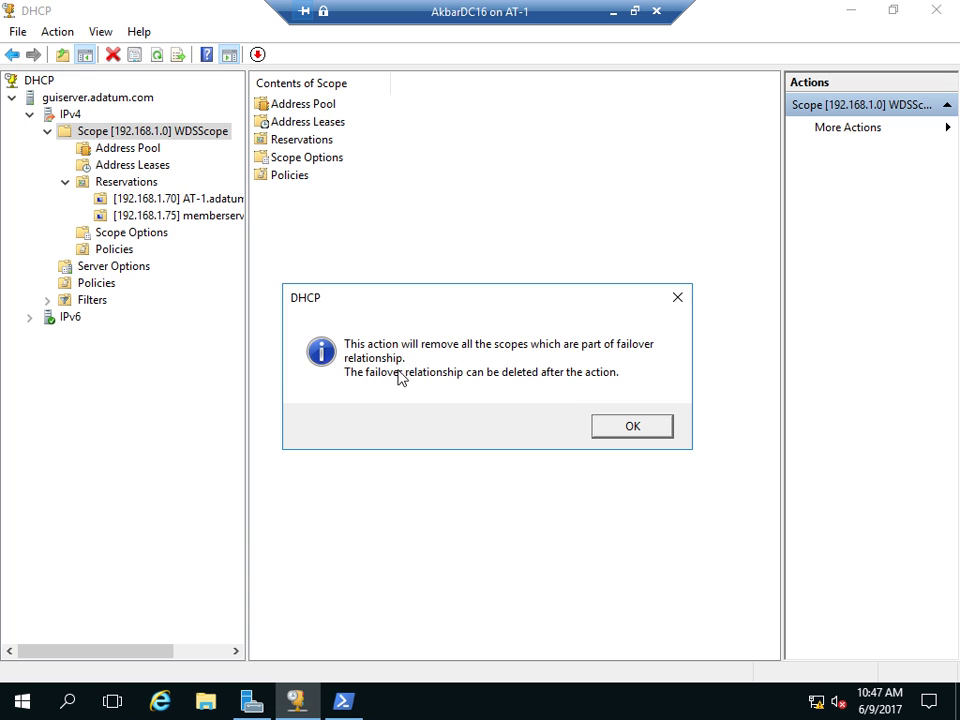
{"action": "left_click", "coordinate": [628, 425]}
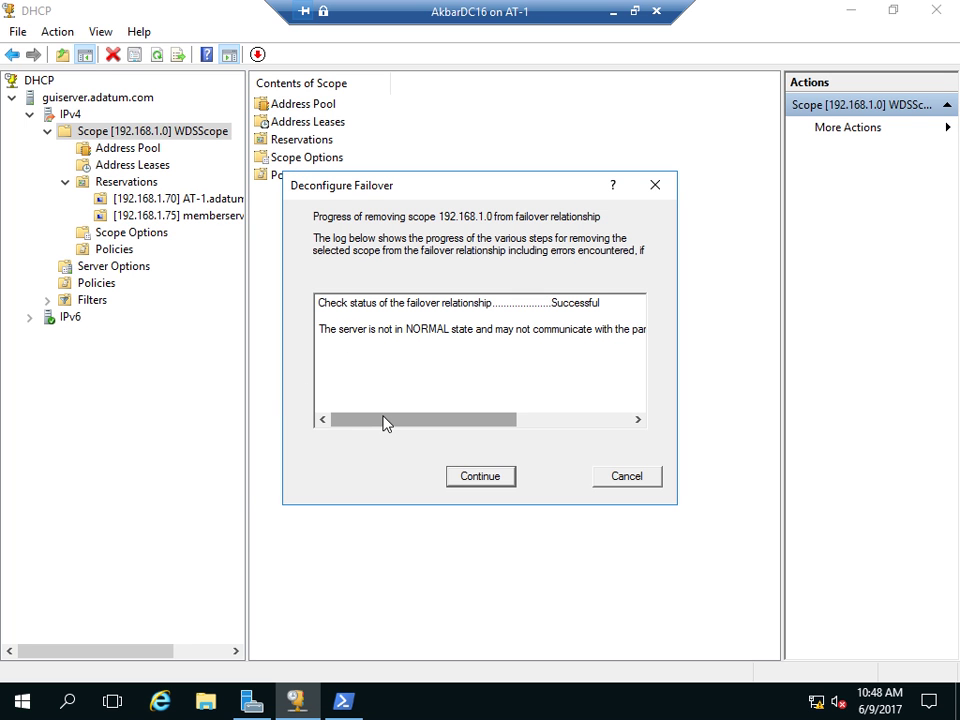
{"action": "left_click_drag", "start_coordinate": [385, 422], "coordinate": [508, 422]}
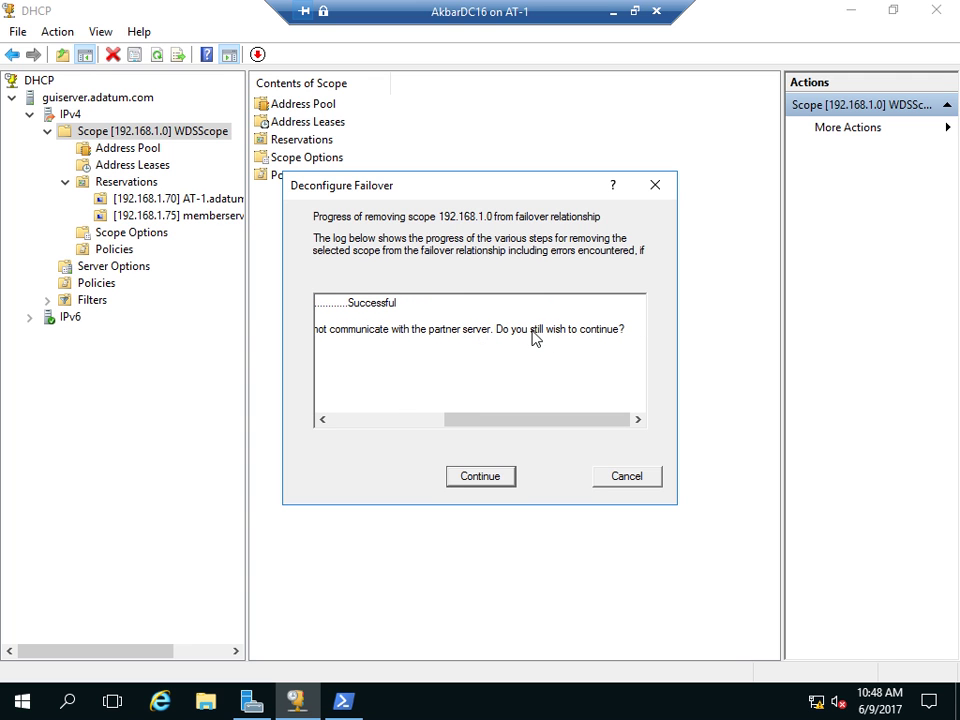
{"action": "left_click", "coordinate": [483, 478]}
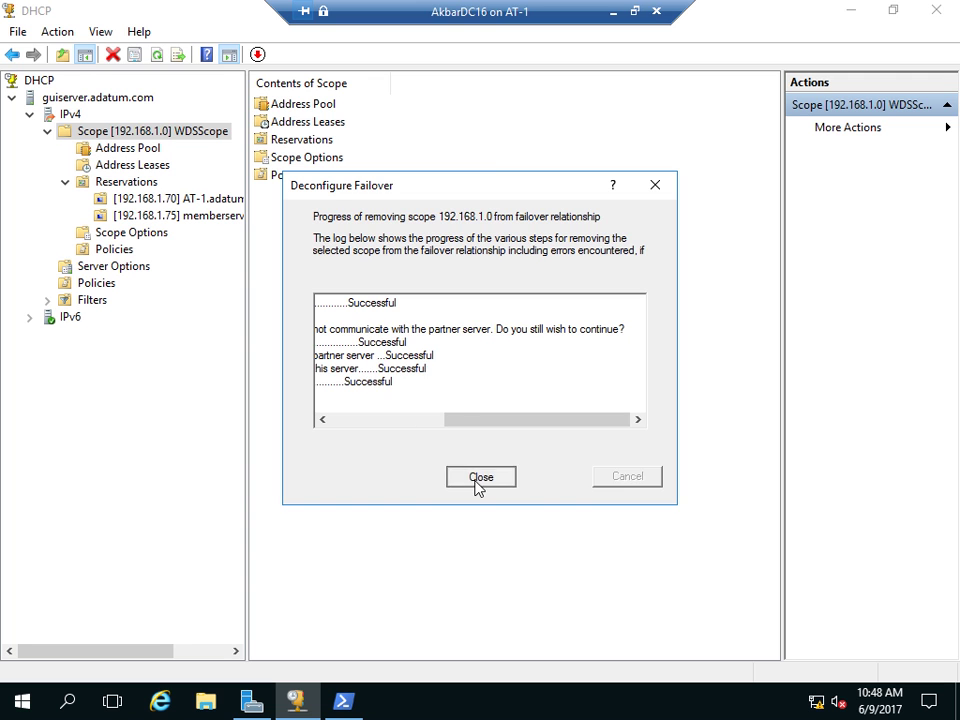
{"action": "left_click", "coordinate": [476, 481]}
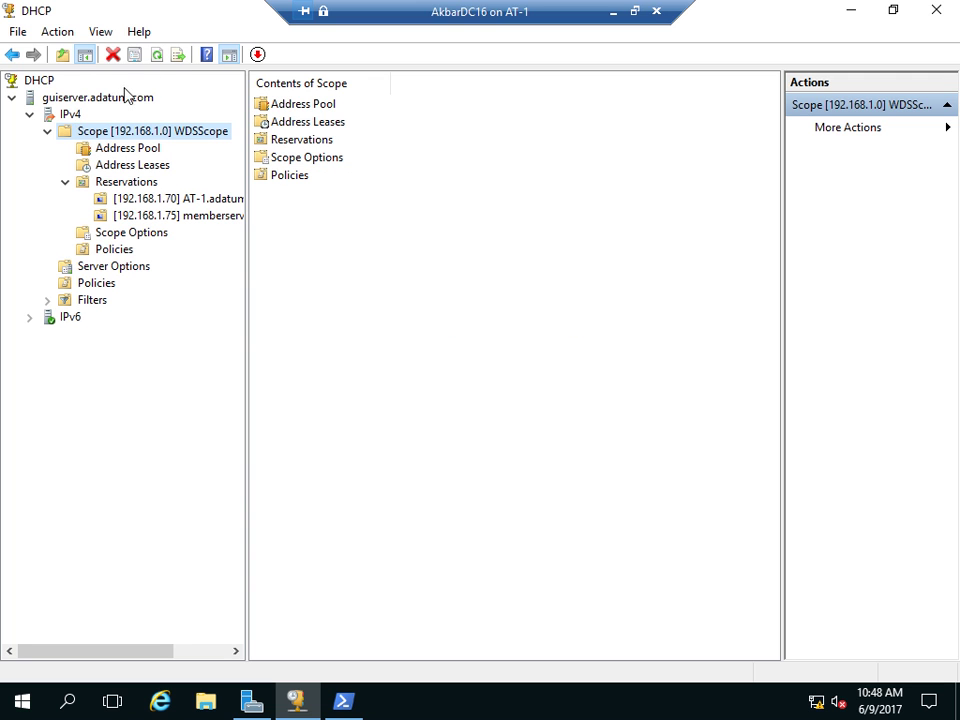
- Refresh IPv4 and expand scope 192.168.1.0 and its Reservations to check the two reservations
{"action": "left_click", "coordinate": [157, 55]}
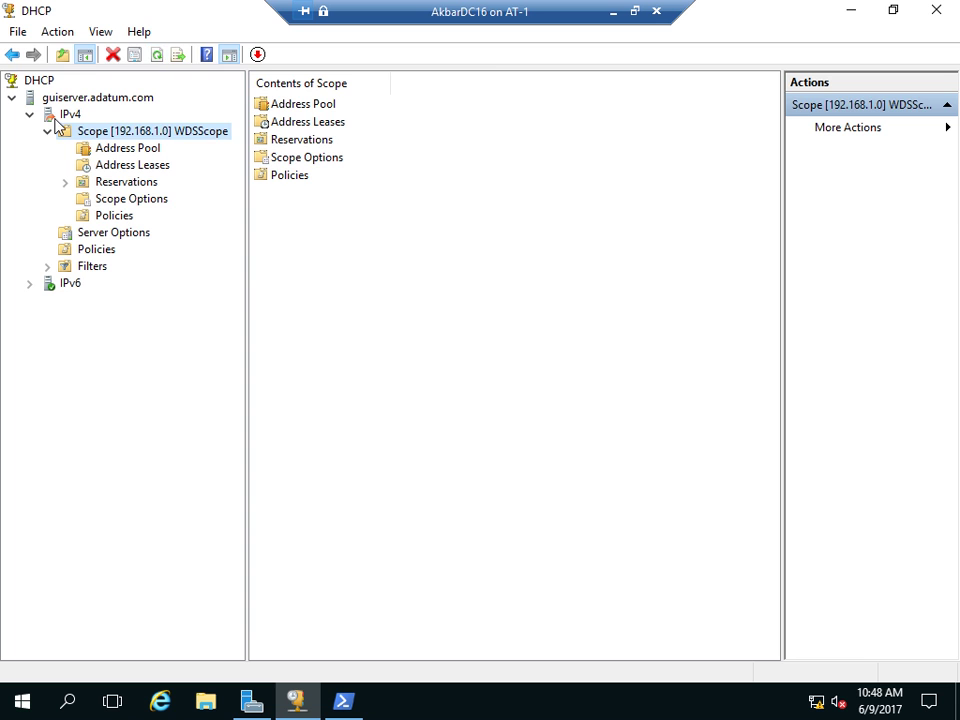
{"action": "left_click", "coordinate": [62, 116]}
{"action": "left_click", "coordinate": [135, 56]}
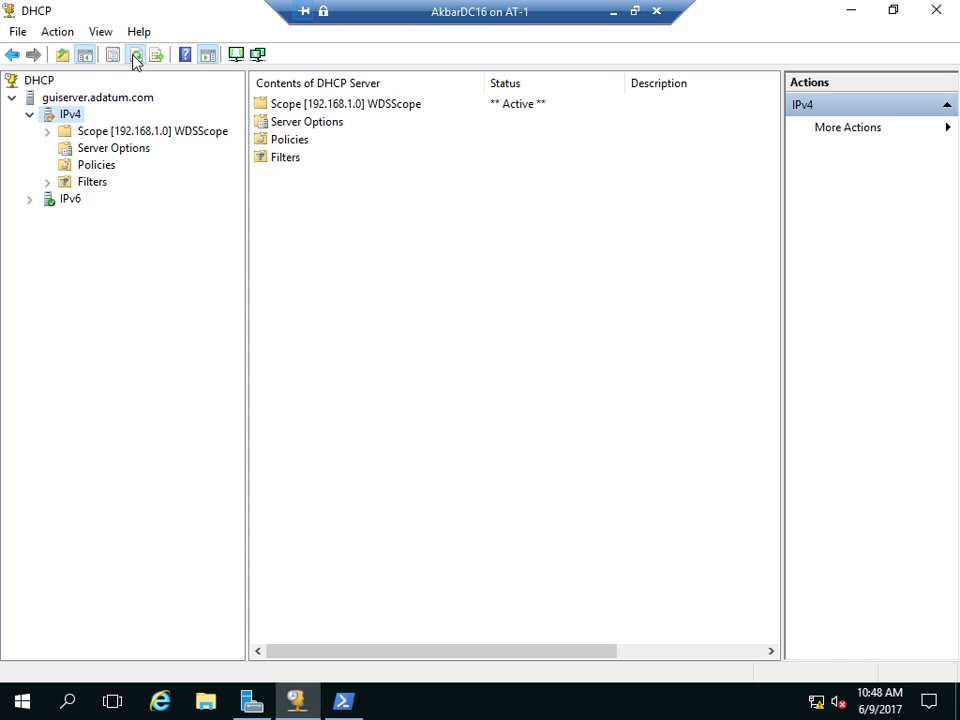
{"action": "right_click", "coordinate": [68, 120]}
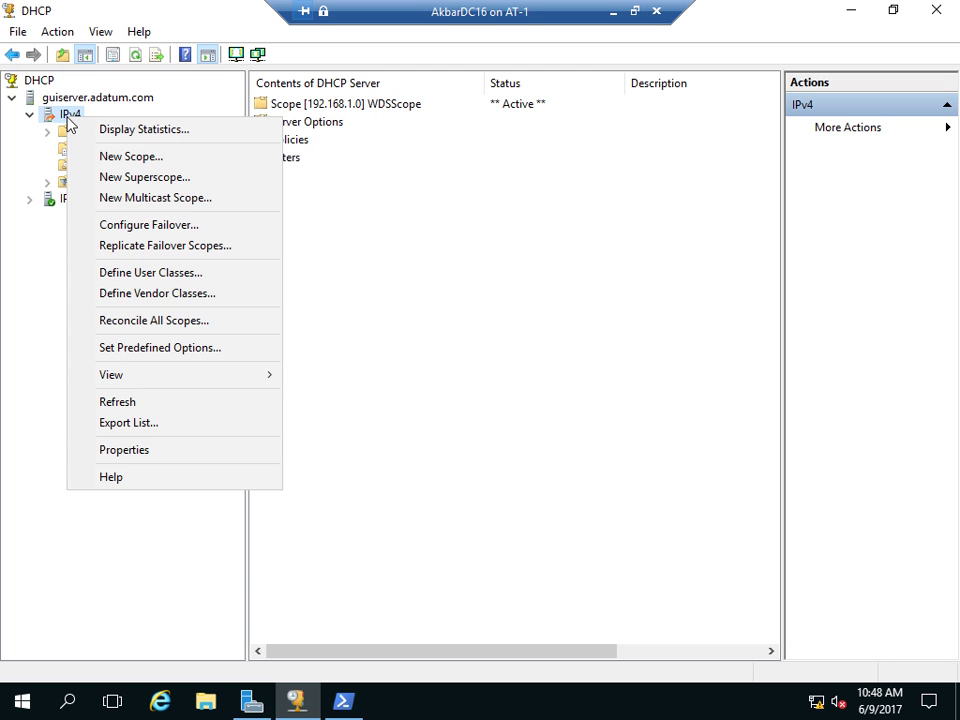
{"action": "left_click", "coordinate": [431, 238]}
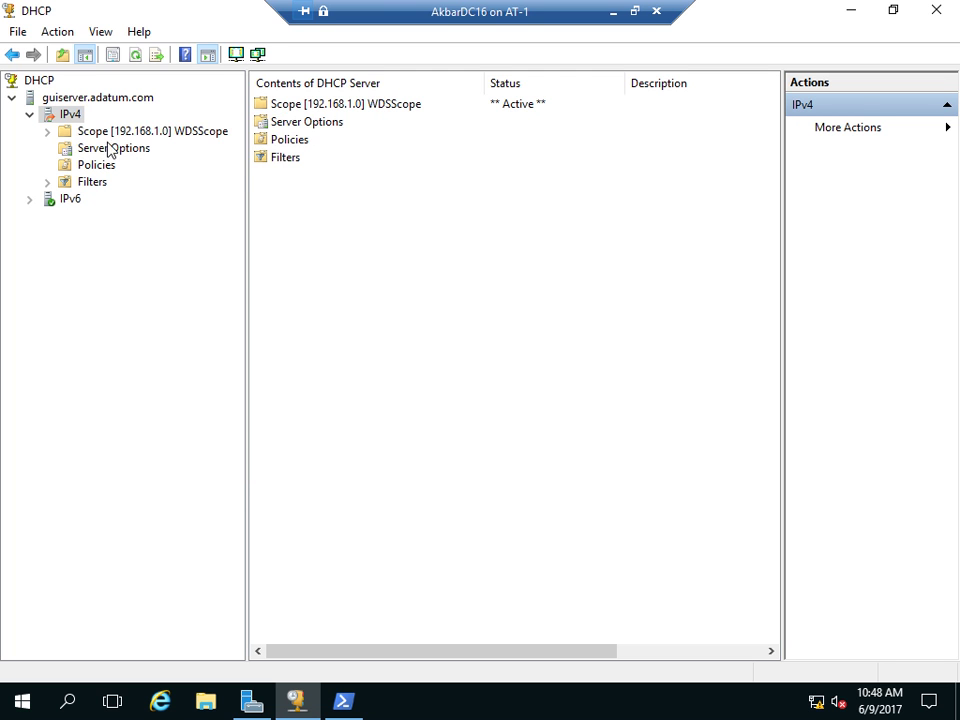
{"action": "double_click", "coordinate": [95, 133]}
{"action": "left_click", "coordinate": [49, 115]}
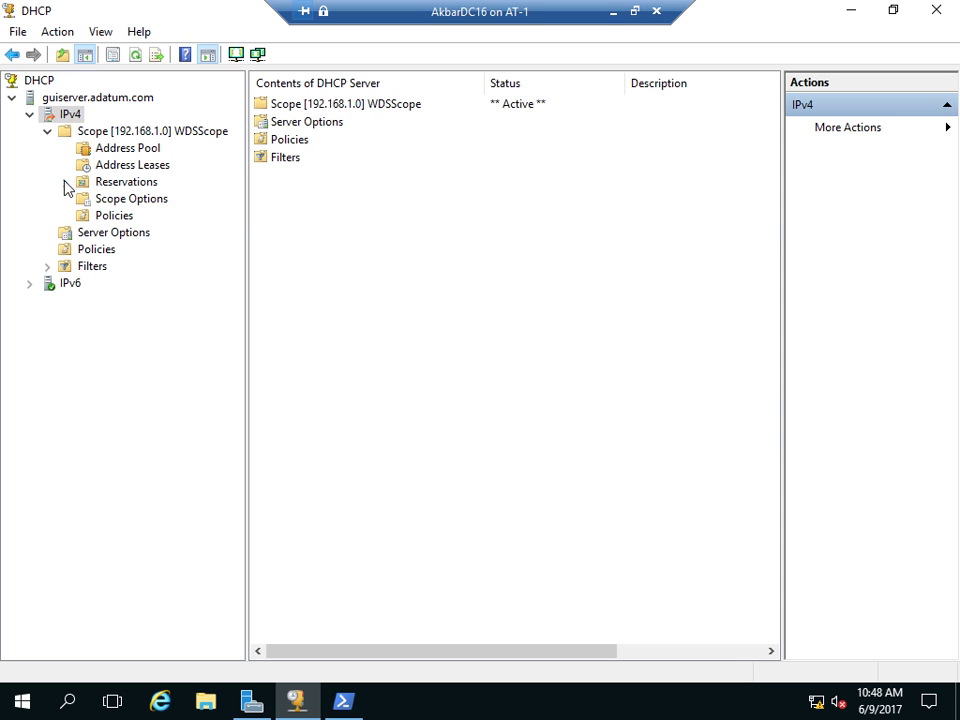
{"action": "left_click", "coordinate": [65, 183]}
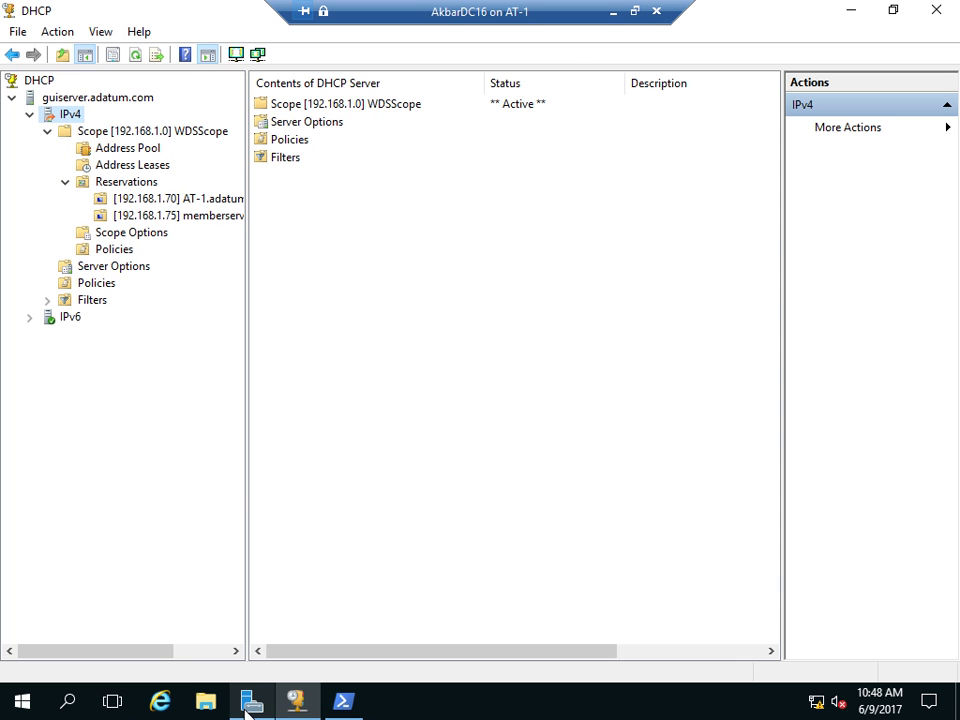
- Return to the AkbarDC16 VM connection and switch it to full-screen view
{"action": "left_click", "coordinate": [386, 699]}
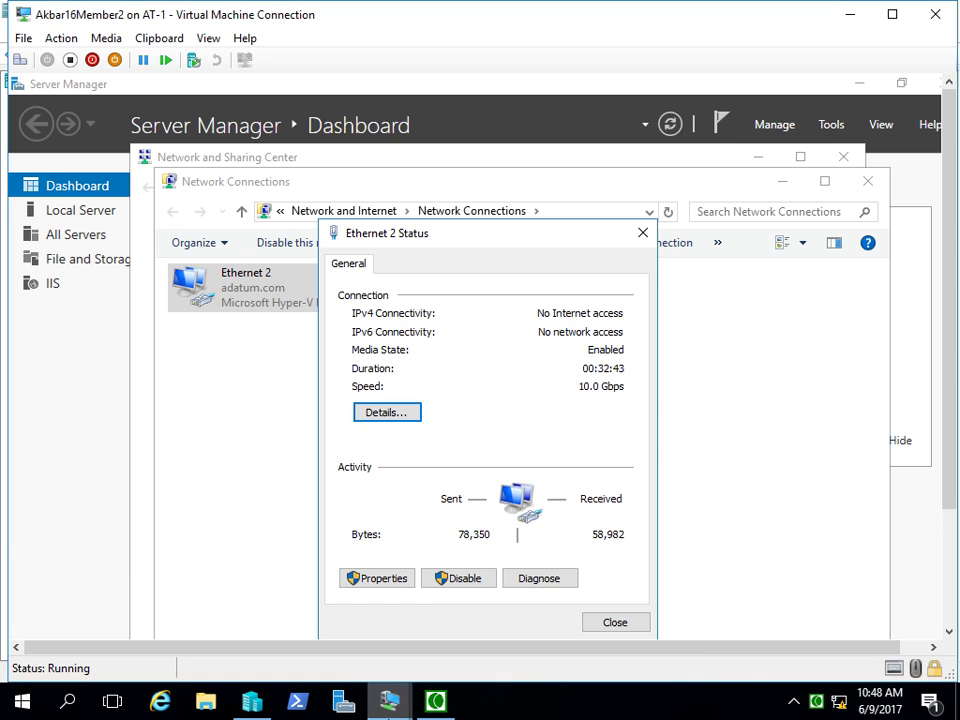
{"action": "left_click", "coordinate": [141, 583]}
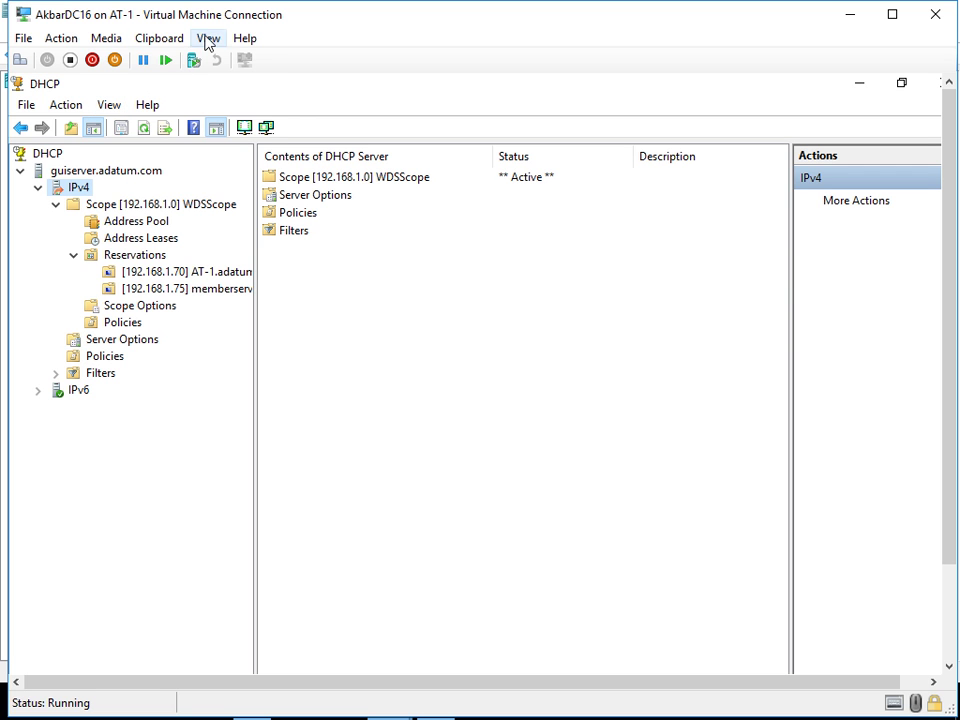
{"action": "left_click", "coordinate": [208, 39]}
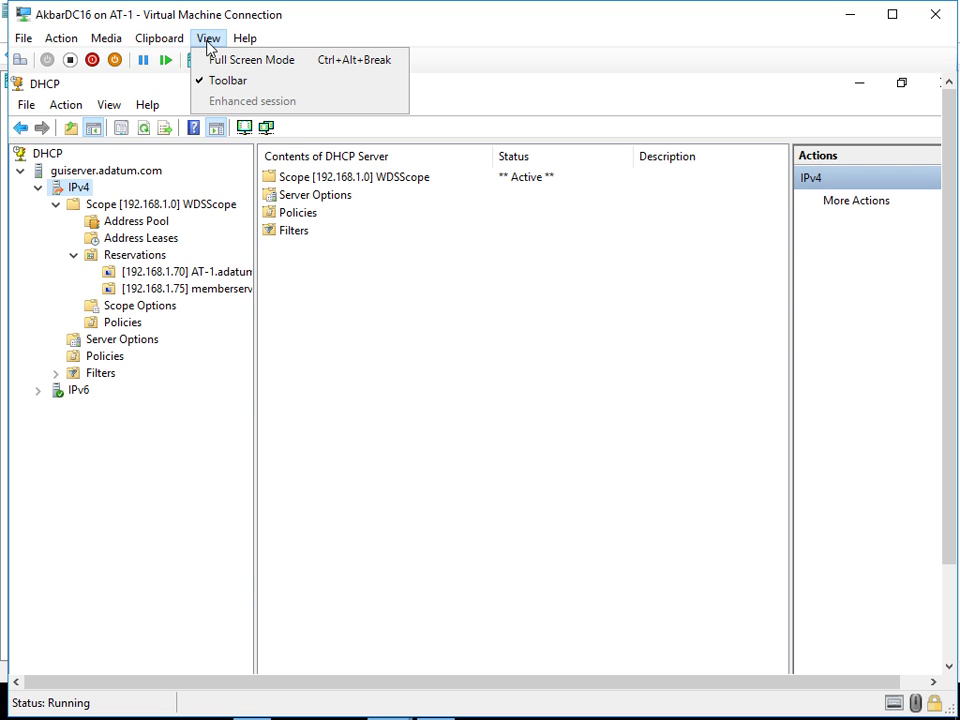
{"action": "left_click", "coordinate": [221, 62]}
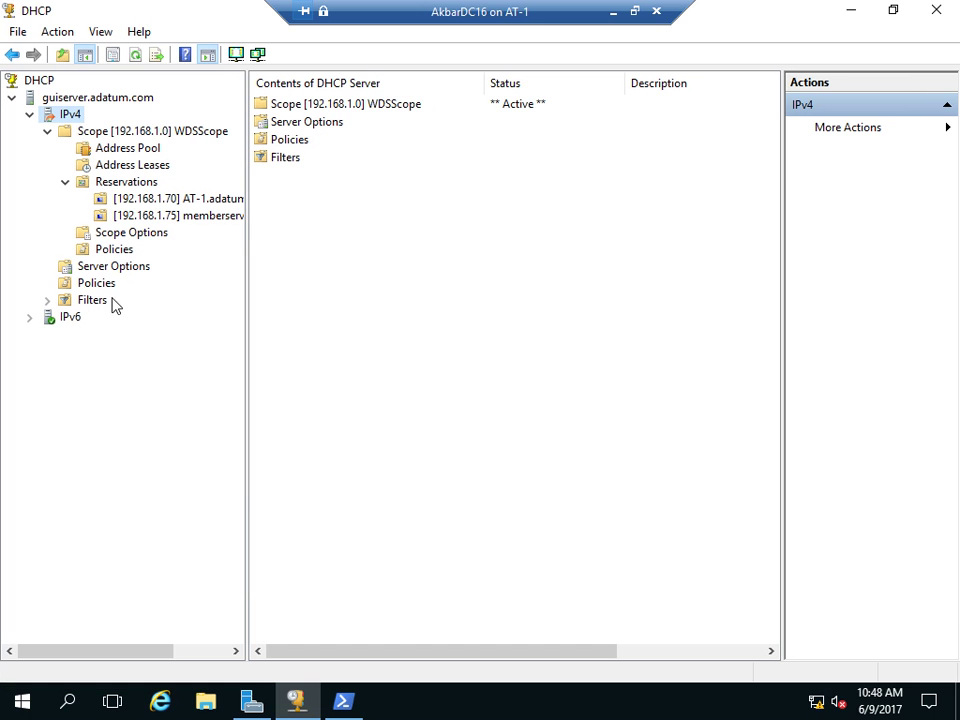
- Recheck scope 192.168.1.0 and its reservations after a refresh, then minimize the full-screen session
{"action": "left_click", "coordinate": [133, 55]}
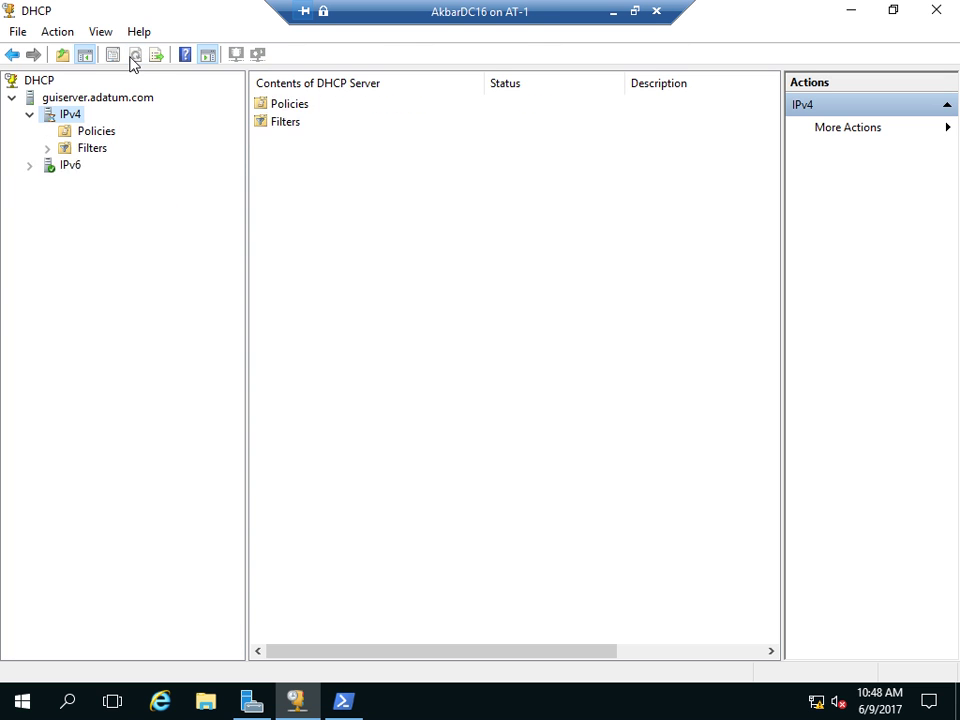
{"action": "left_click", "coordinate": [48, 132]}
{"action": "left_click", "coordinate": [65, 182]}
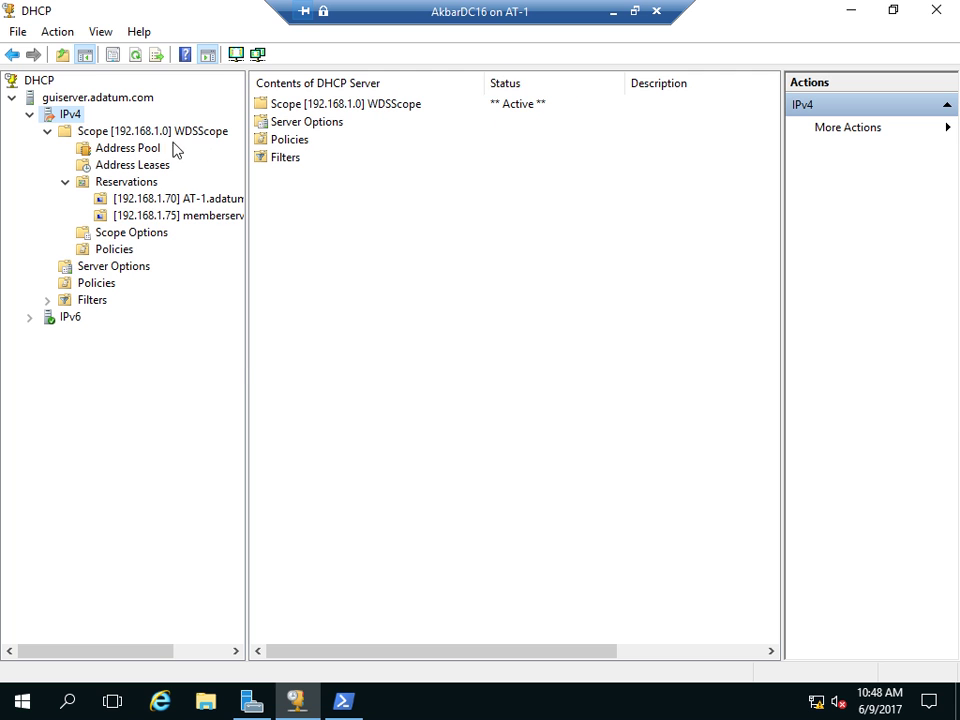
{"action": "right_click", "coordinate": [96, 139]}
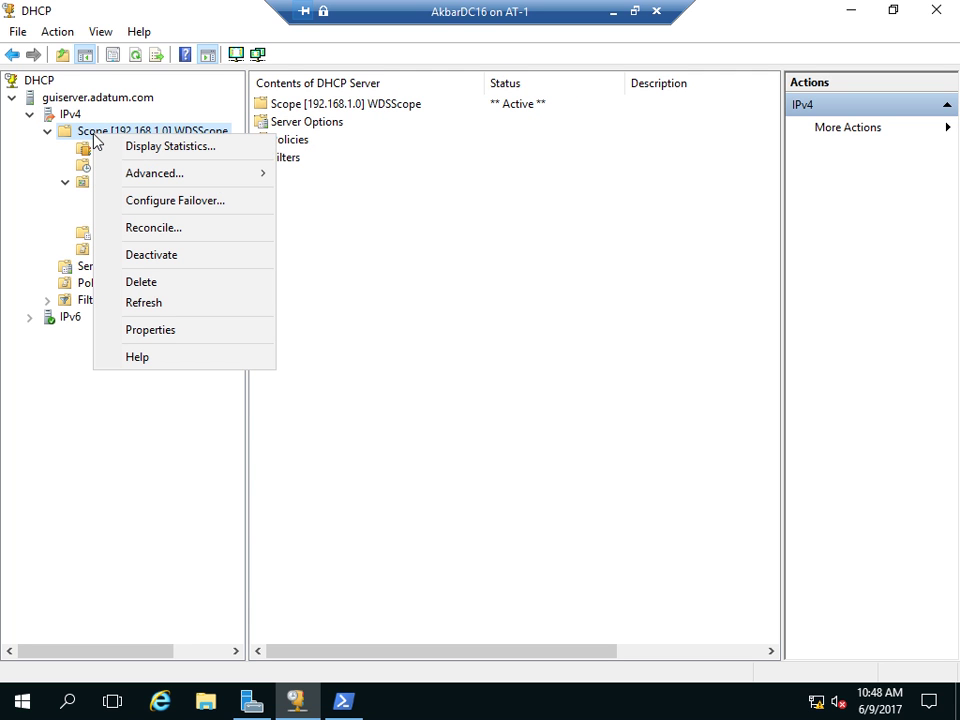
{"action": "left_click", "coordinate": [439, 259]}
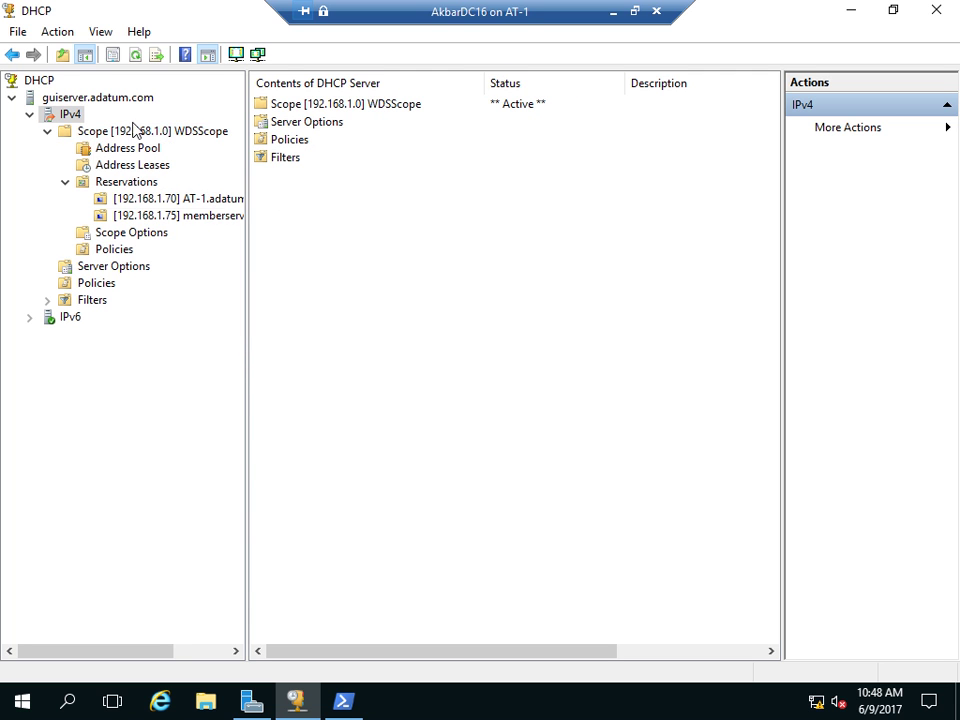
{"action": "left_click", "coordinate": [613, 12]}
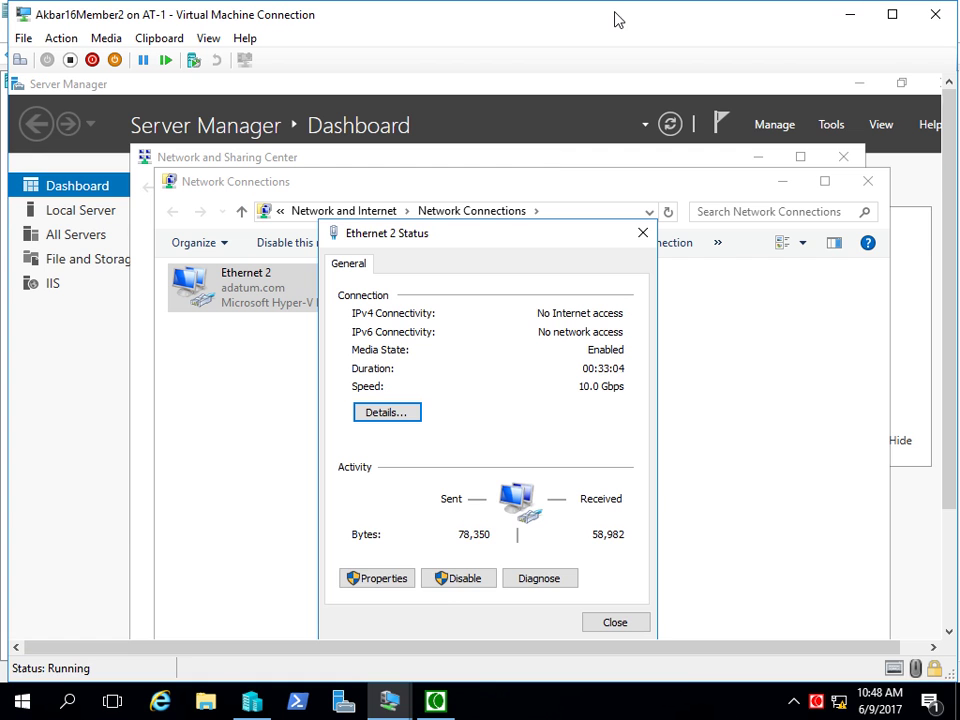
{"action": "mouse_move", "coordinate": [392, 704]}
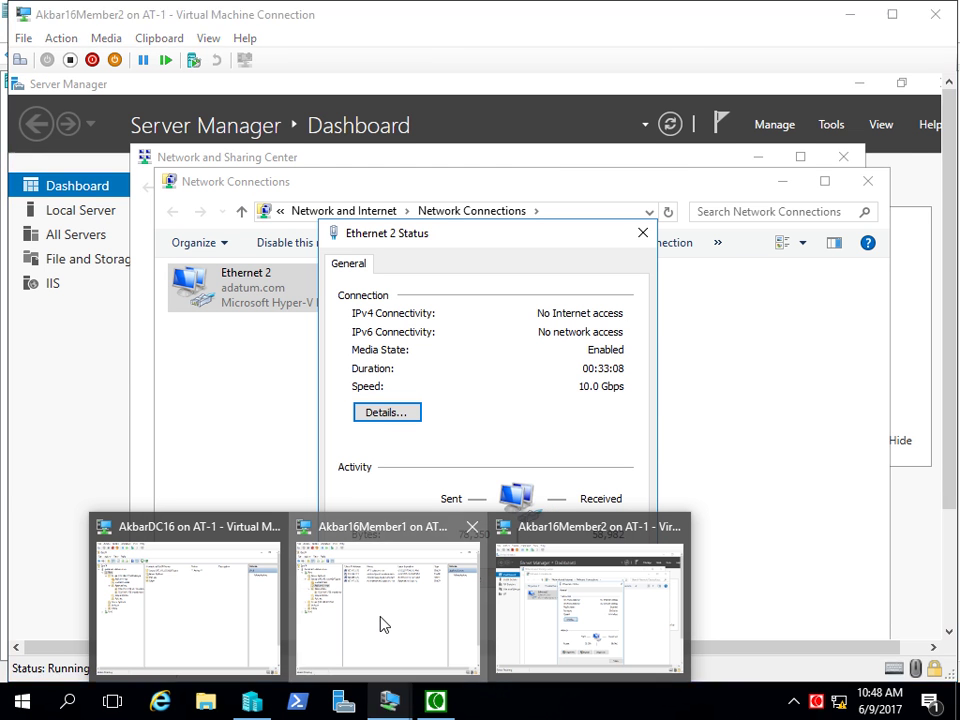
- Sign in to the Member1 VM as administrator with the account password
{"action": "left_click", "coordinate": [385, 625]}
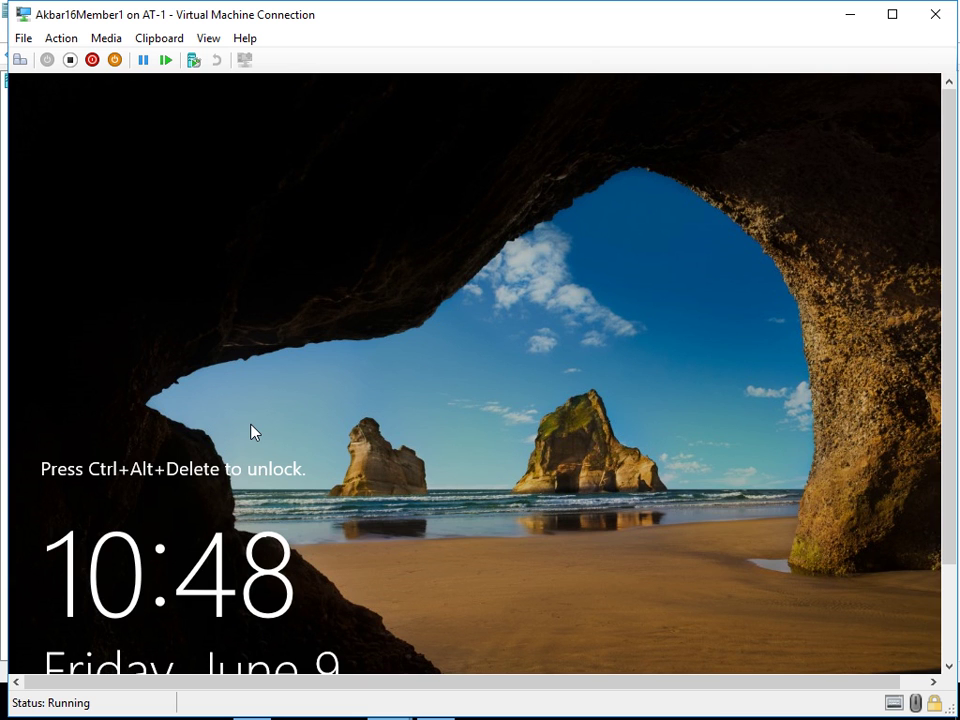
{"action": "key", "text": "ctrl+alt+End"}
{"action": "type", "text": "Pa55w.rd"}
{"action": "key", "text": "Return"}
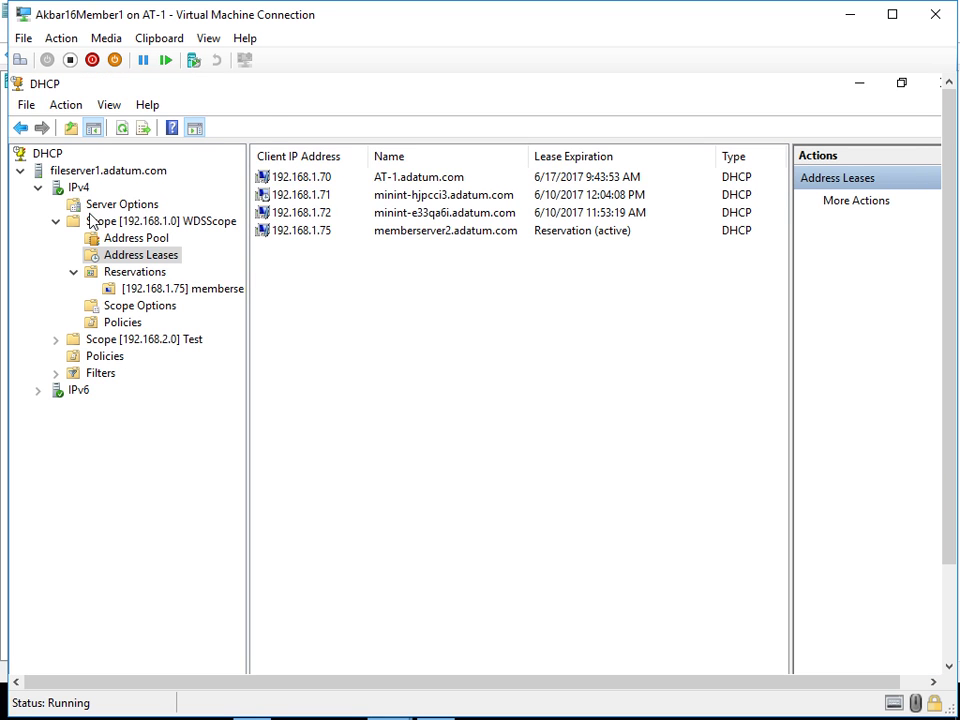
- Refresh fileserver1's IPv4 node and expand the remaining 192.168.2.0 Test scope
{"action": "left_click", "coordinate": [82, 188]}
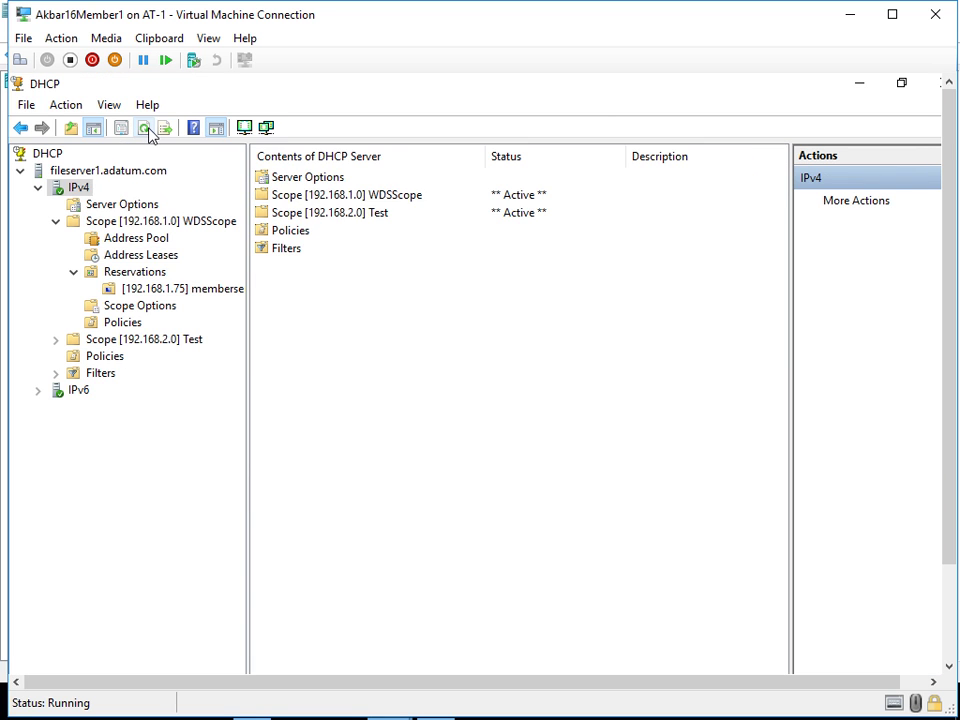
{"action": "left_click", "coordinate": [145, 128]}
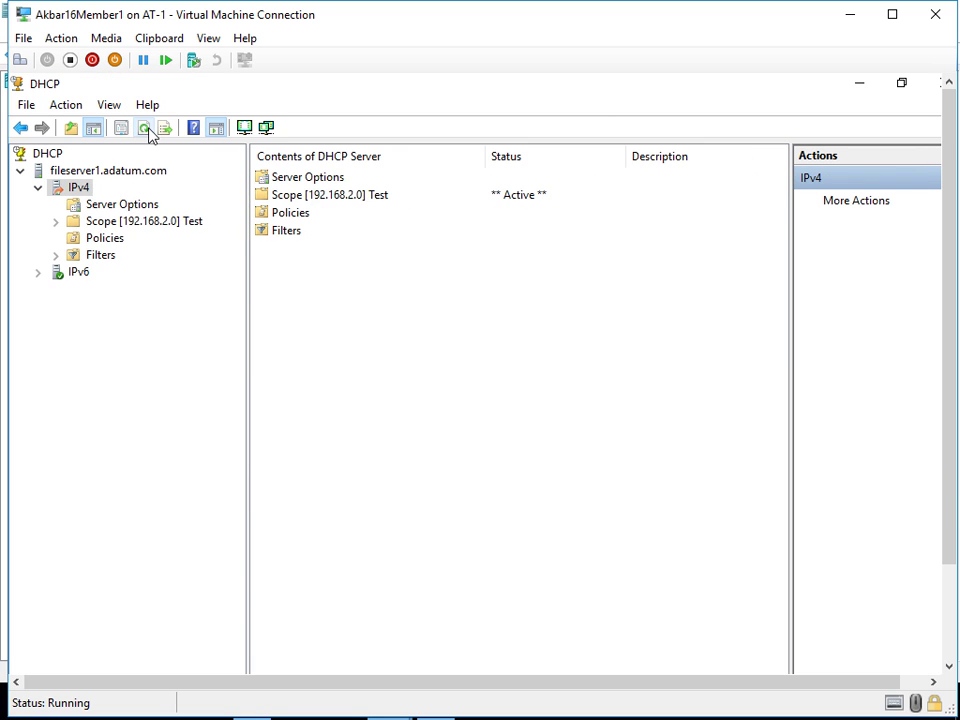
{"action": "left_click", "coordinate": [55, 224]}
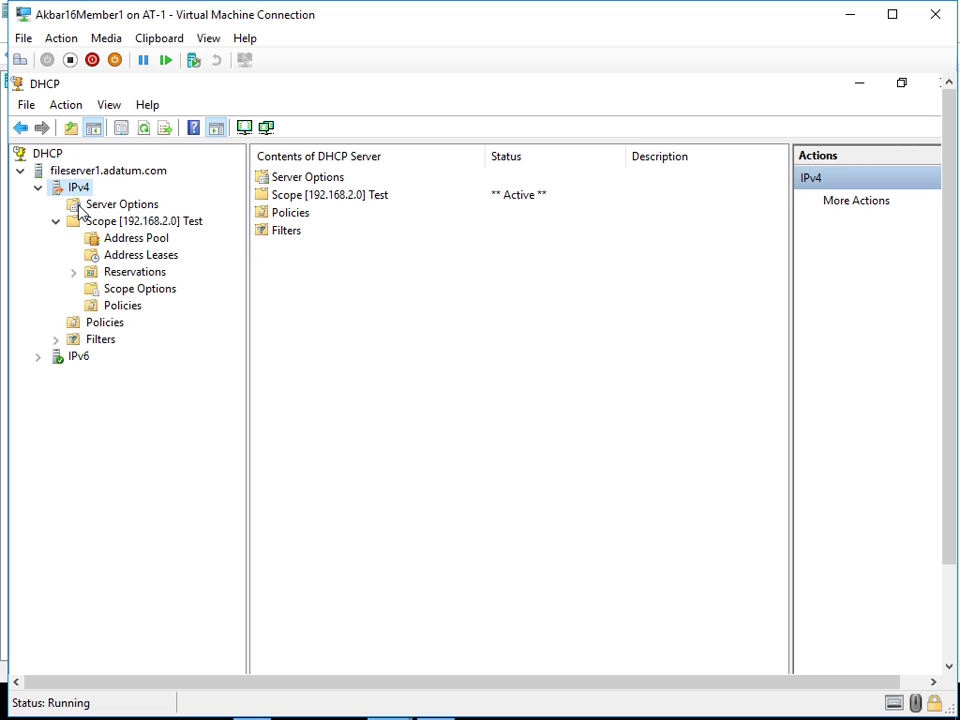
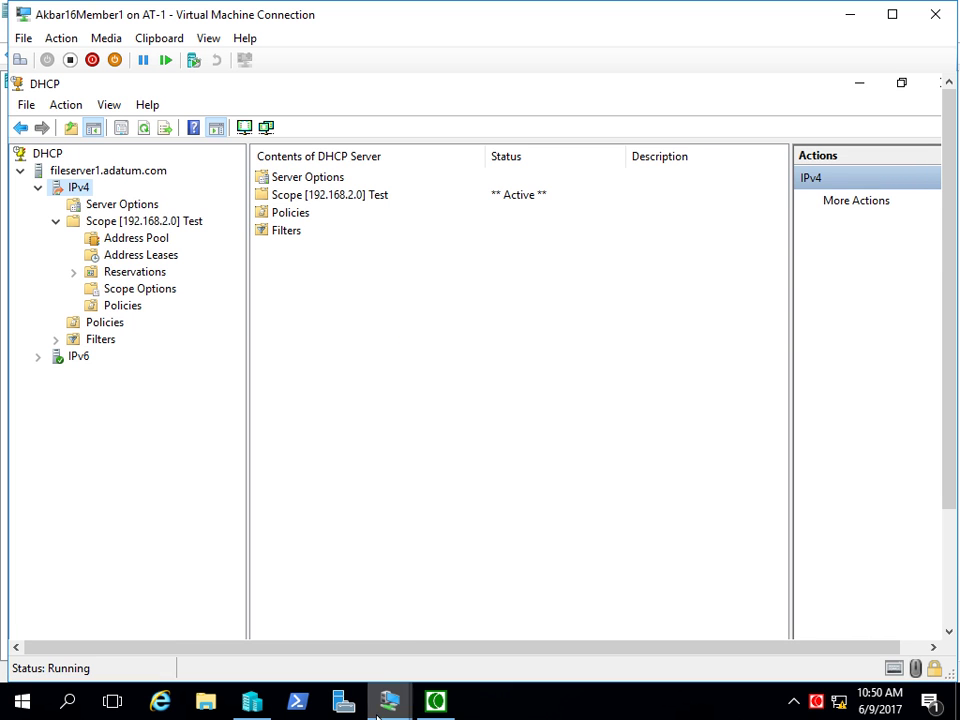
- Narrow the DHCP tree pane so fileserver1's contents list gets more width, staying on Member1
{"action": "mouse_move", "coordinate": [245, 316]}
{"action": "left_mouse_down"}
{"action": "mouse_move", "coordinate": [274, 321]}
{"action": "mouse_move", "coordinate": [225, 324]}
{"action": "mouse_move", "coordinate": [244, 324]}
{"action": "left_mouse_up"}
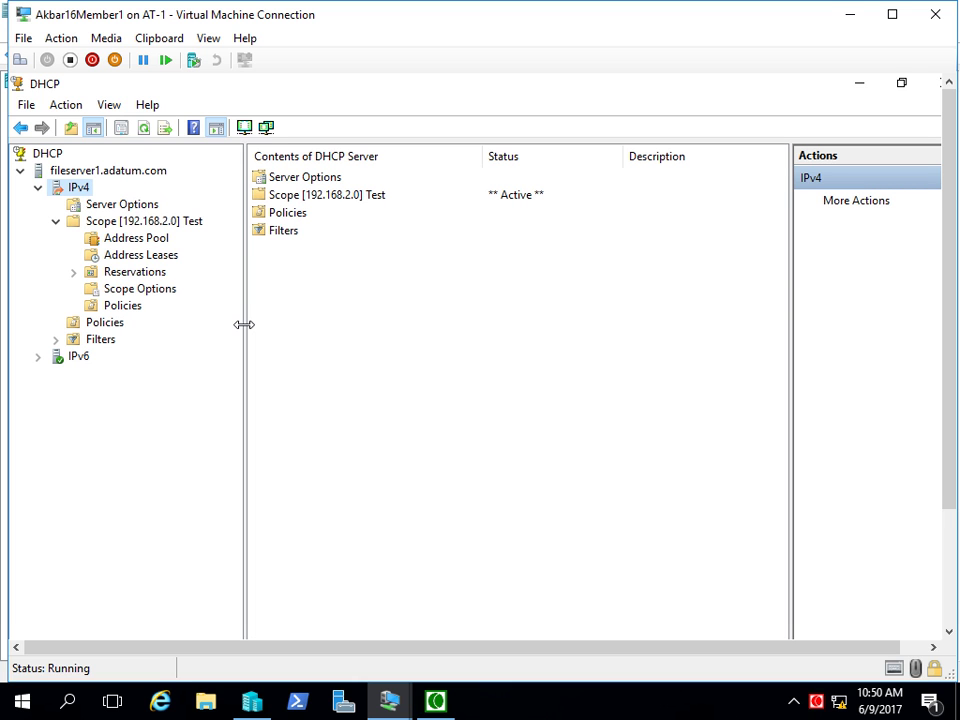
{"action": "left_click_drag", "start_coordinate": [244, 324], "coordinate": [224, 324]}
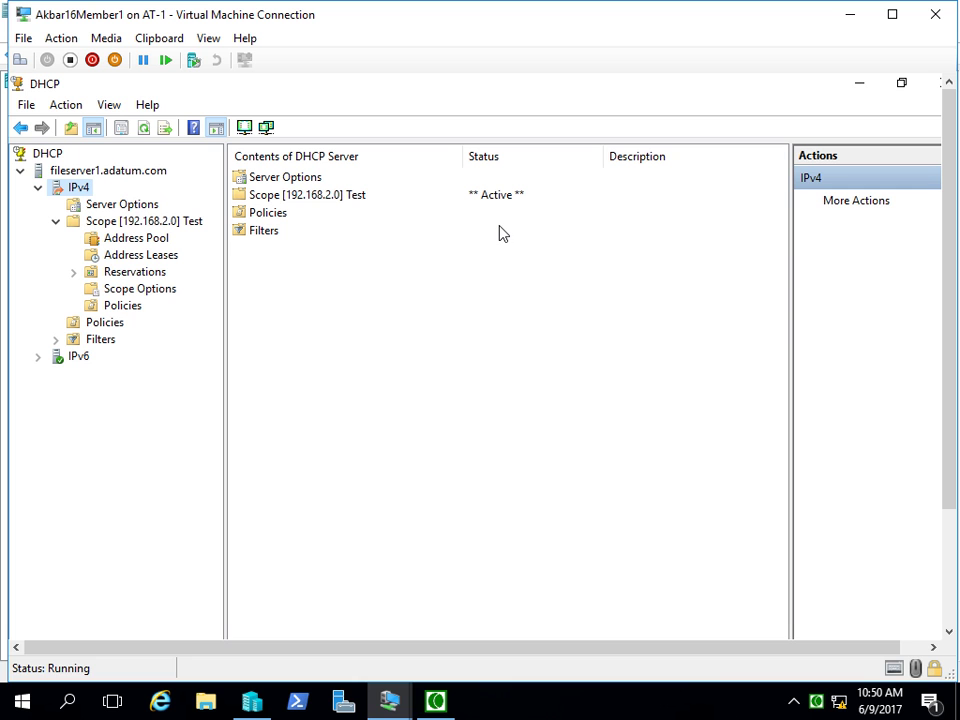
{"action": "mouse_move", "coordinate": [390, 703]}
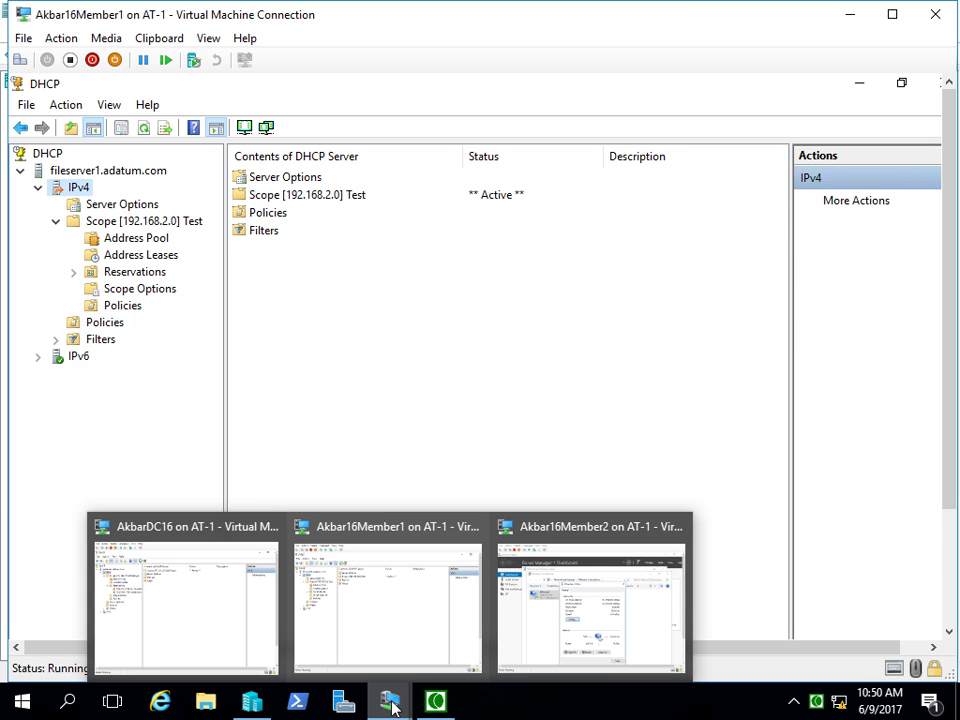
{"action": "left_click", "coordinate": [415, 598]}
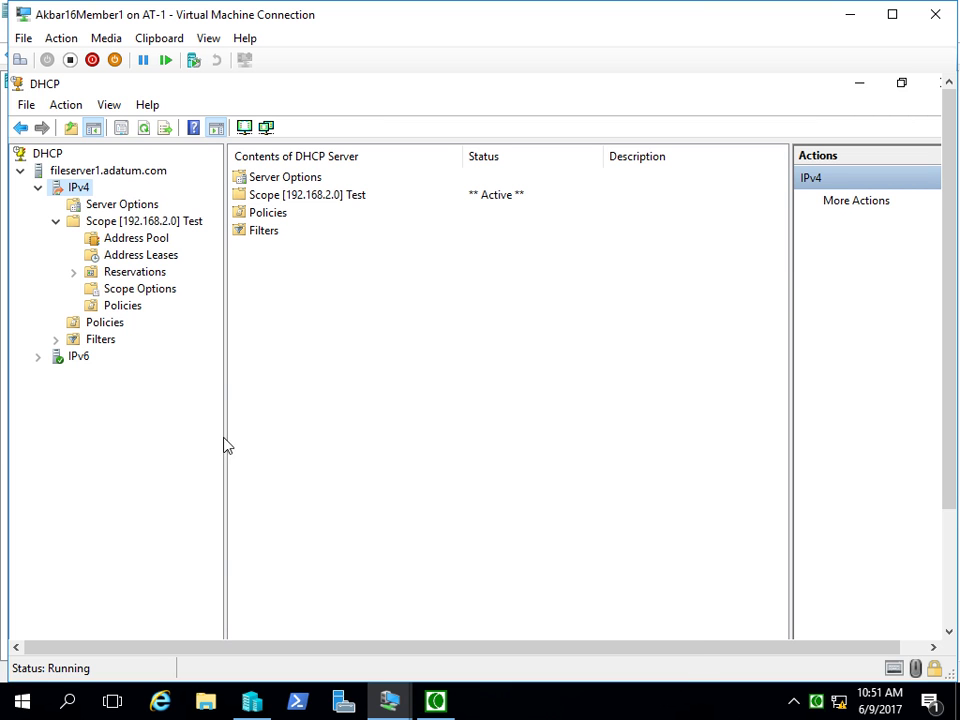
{"action": "mouse_move", "coordinate": [380, 705]}
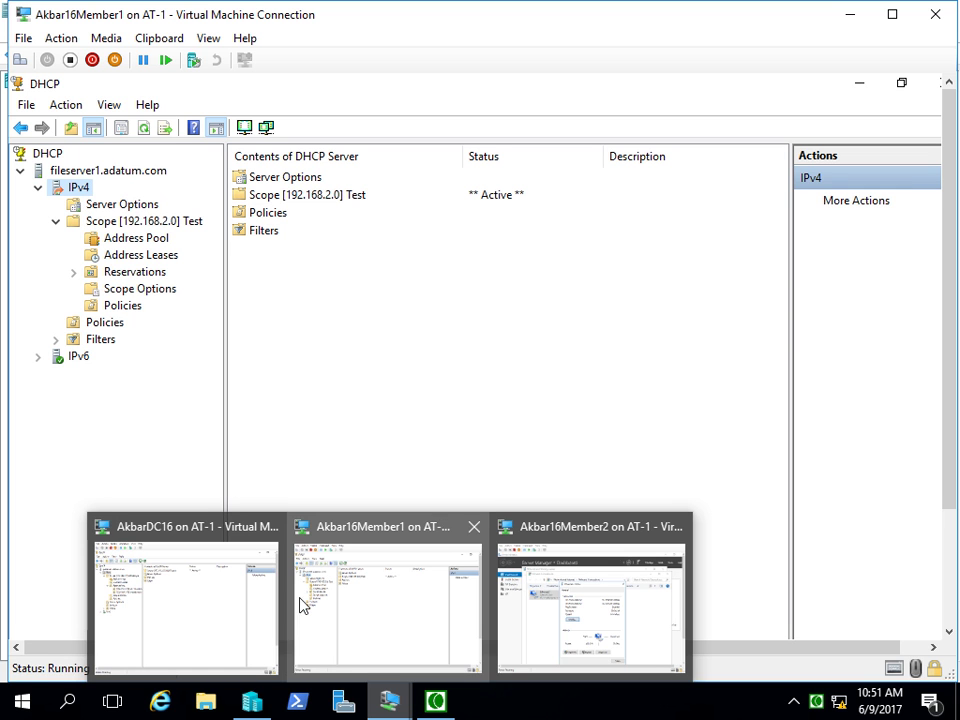
- Switch to the AkbarDC16 machine in Full Screen Mode and bring Server Manager forward
{"action": "left_click", "coordinate": [197, 606]}
{"action": "left_click", "coordinate": [208, 38]}
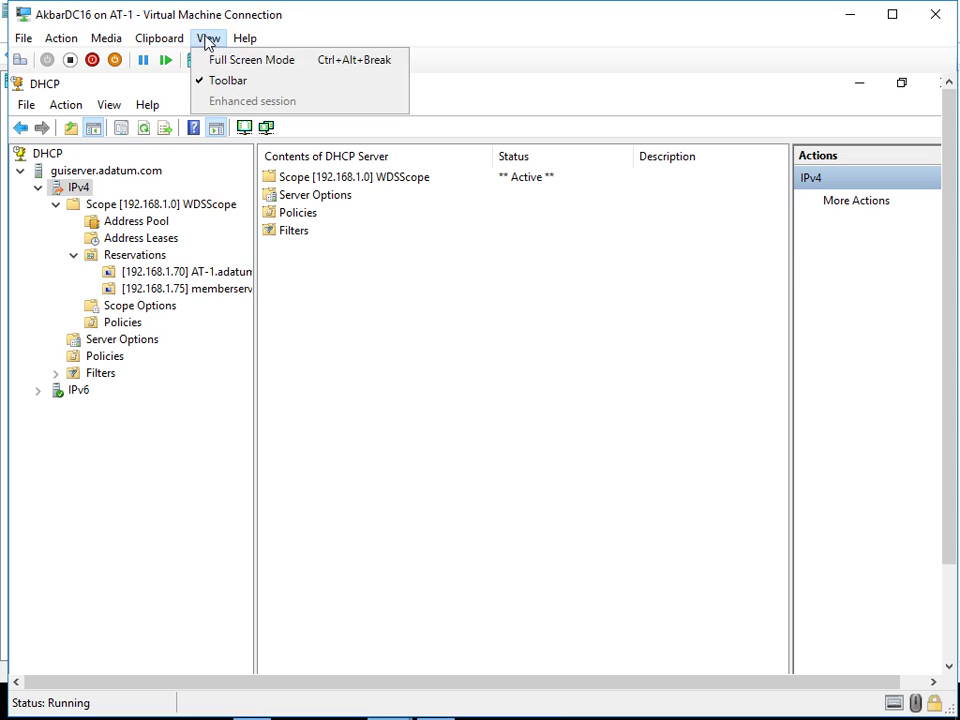
{"action": "left_click", "coordinate": [210, 60]}
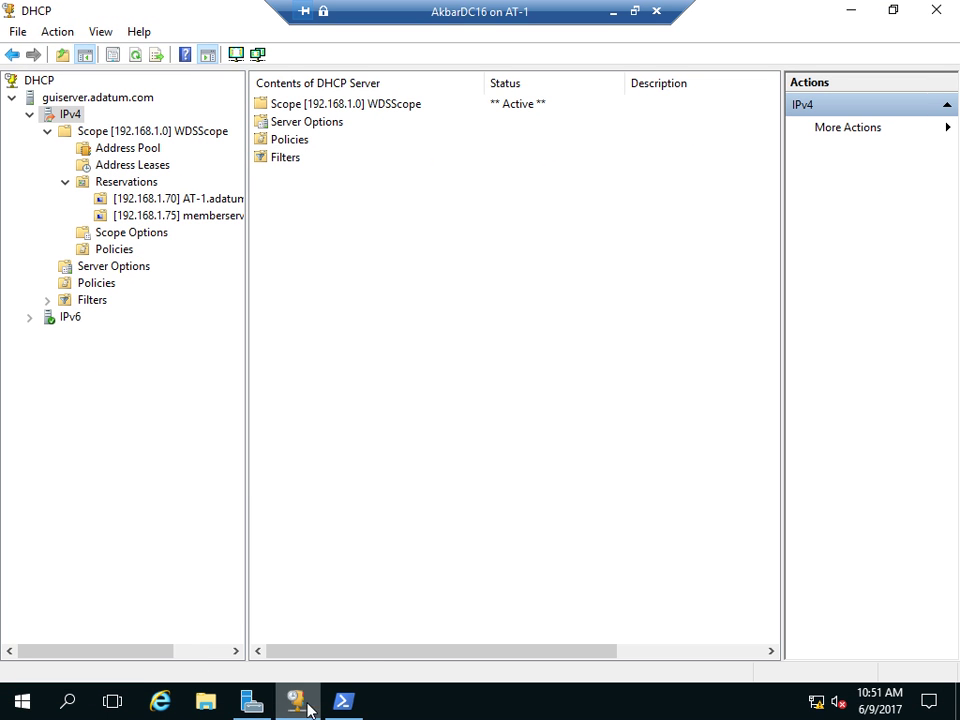
{"action": "mouse_move", "coordinate": [250, 707]}
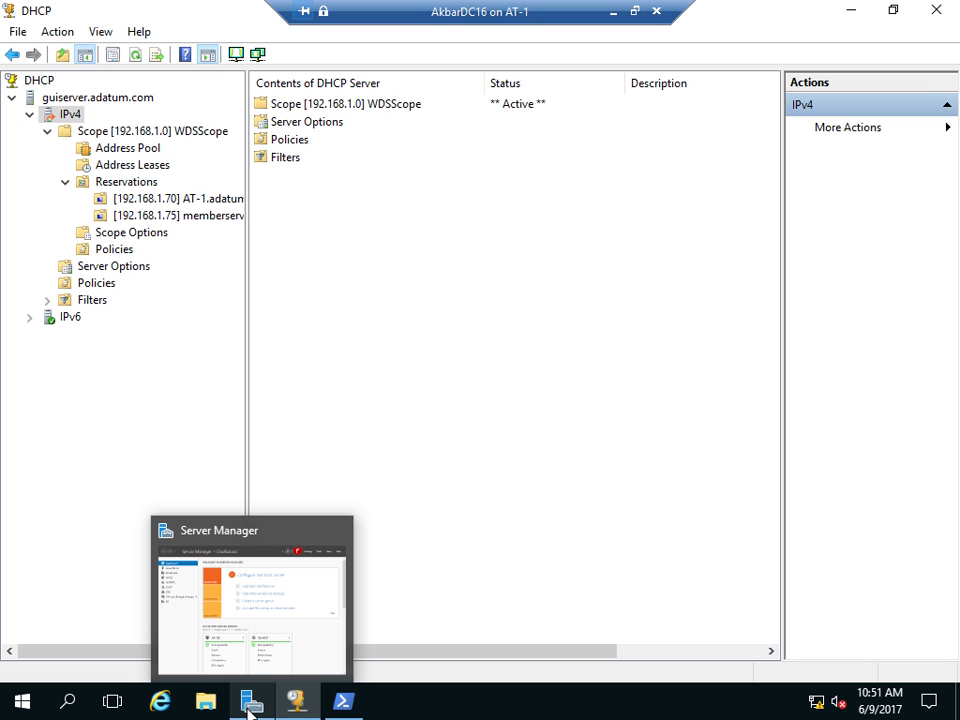
{"action": "left_click", "coordinate": [250, 707]}
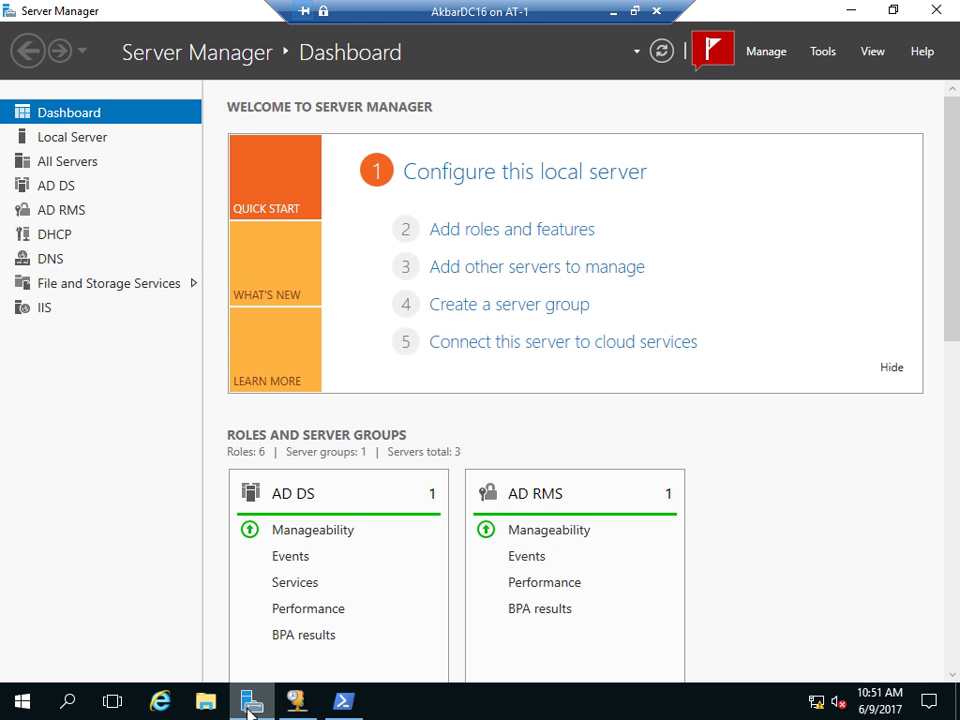
- Start the Remove Roles and Features wizard and advance to the server roles list
{"action": "left_click", "coordinate": [768, 52]}
{"action": "left_click", "coordinate": [798, 97]}
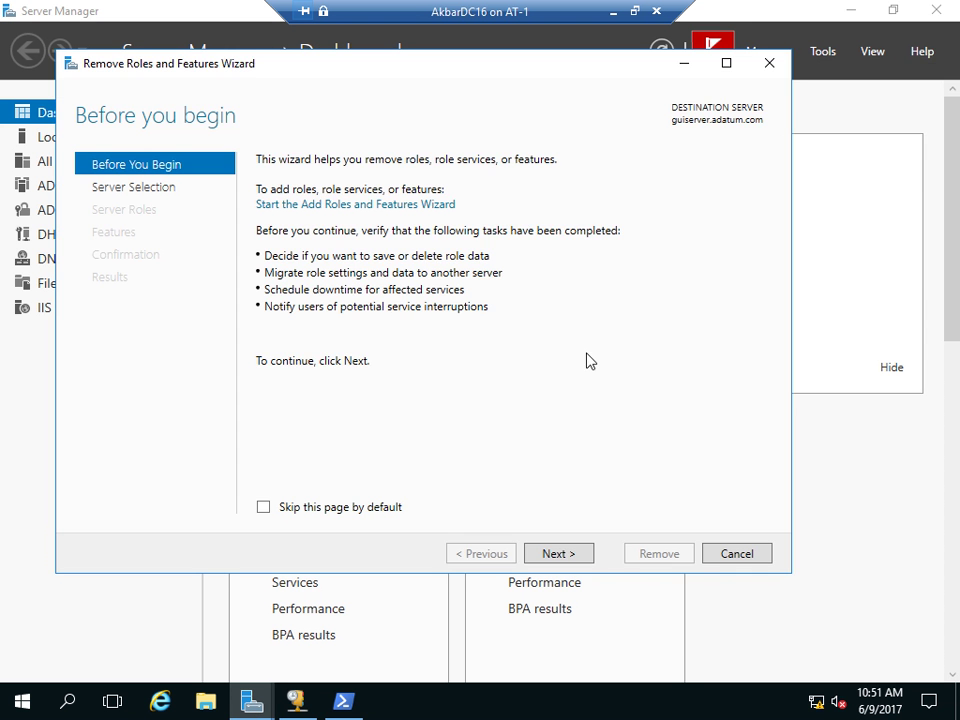
{"action": "left_click", "coordinate": [558, 553]}
{"action": "left_click", "coordinate": [558, 553]}
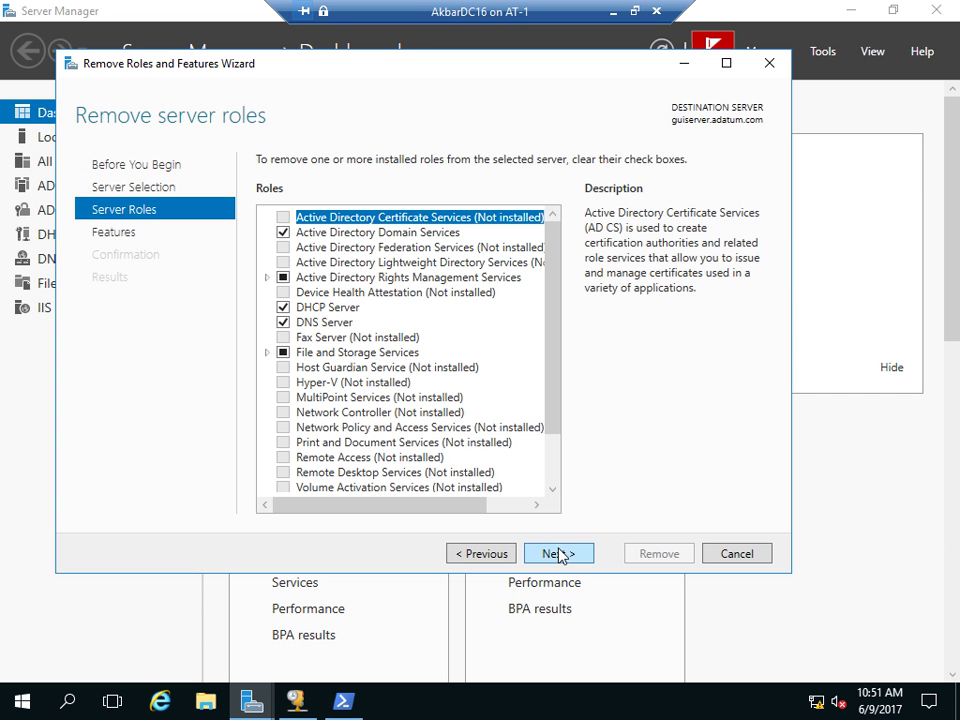
- Remove the DHCP Server role with its DHCP Server Tools from guiserver, then close the wizard
{"action": "left_click", "coordinate": [284, 308]}
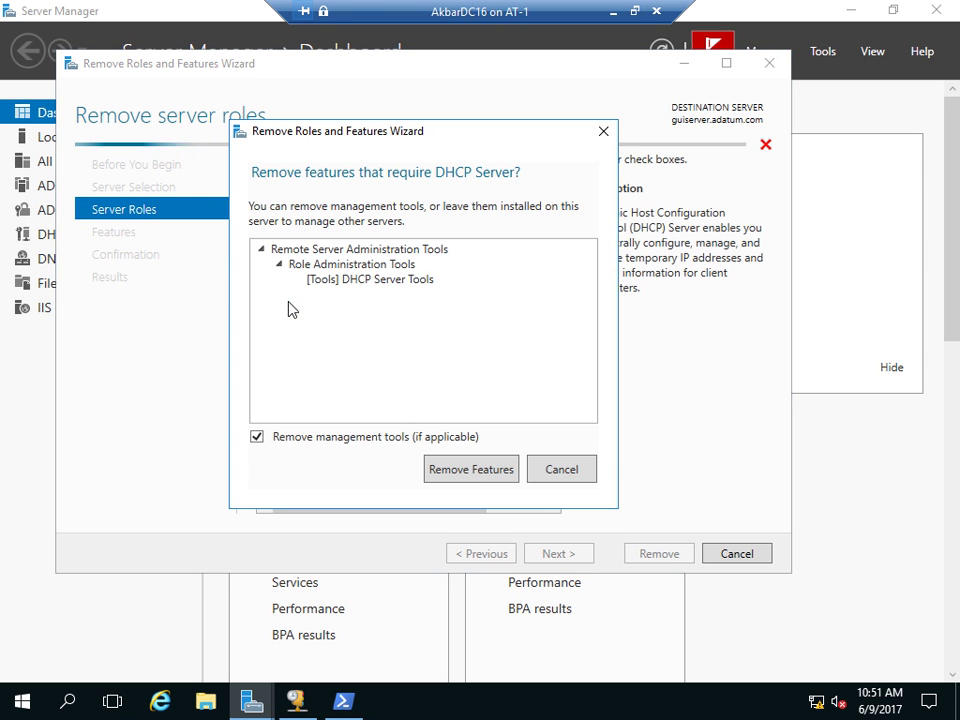
{"action": "left_click", "coordinate": [480, 481]}
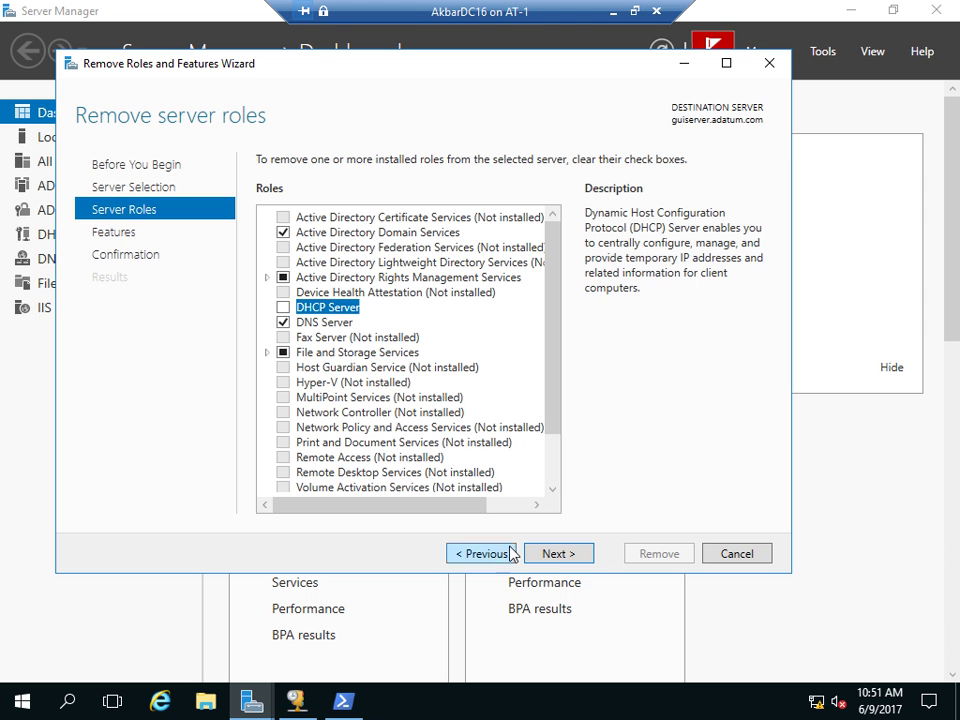
{"action": "left_click", "coordinate": [558, 553]}
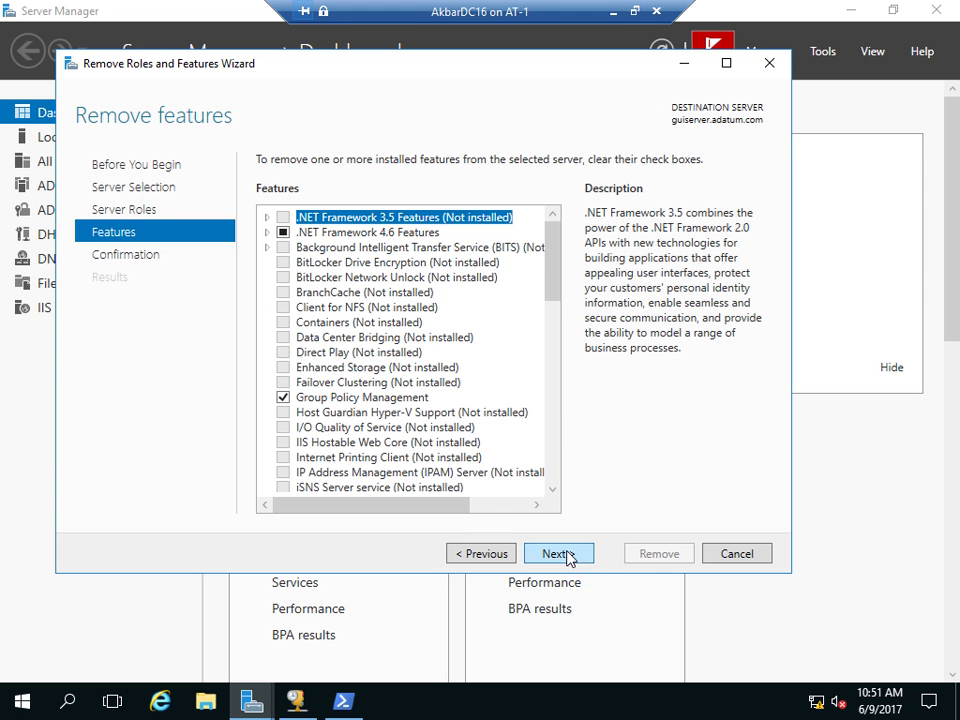
{"action": "left_click", "coordinate": [564, 554]}
{"action": "left_click", "coordinate": [661, 556]}
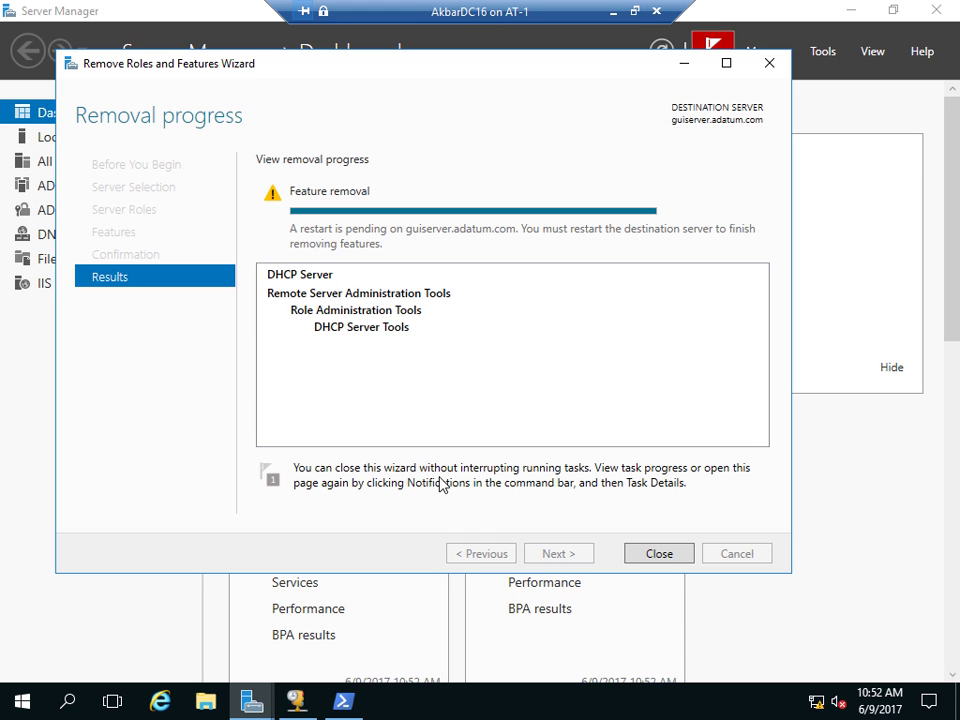
{"action": "left_click", "coordinate": [660, 556]}
- Restart guiserver by running Restart-Computer in PowerShell
{"action": "left_click", "coordinate": [343, 701]}
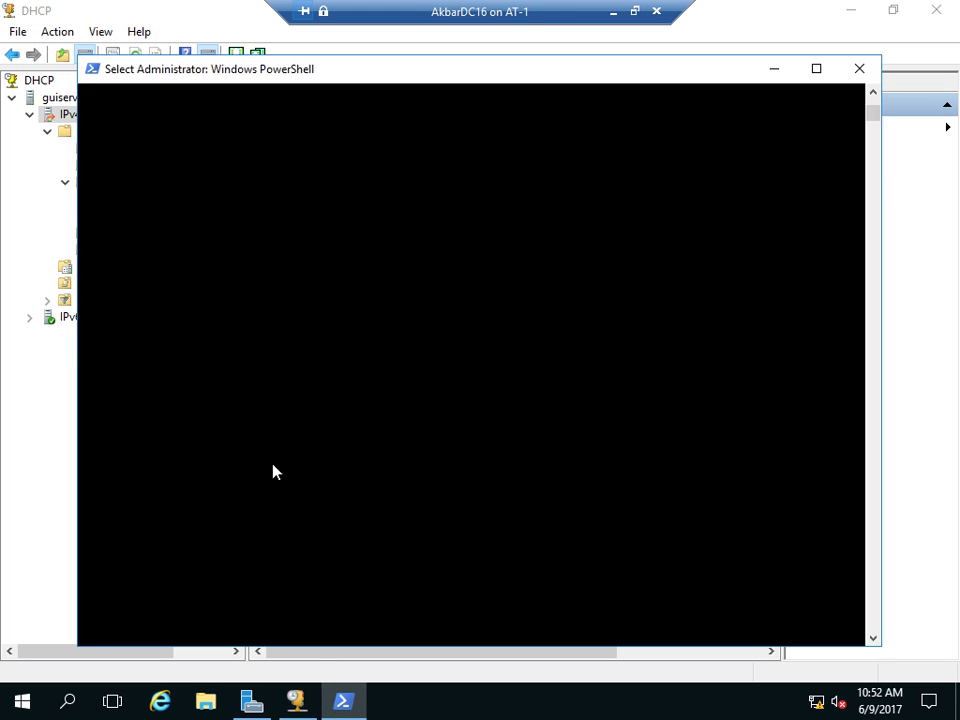
{"action": "type", "text": "restart"}
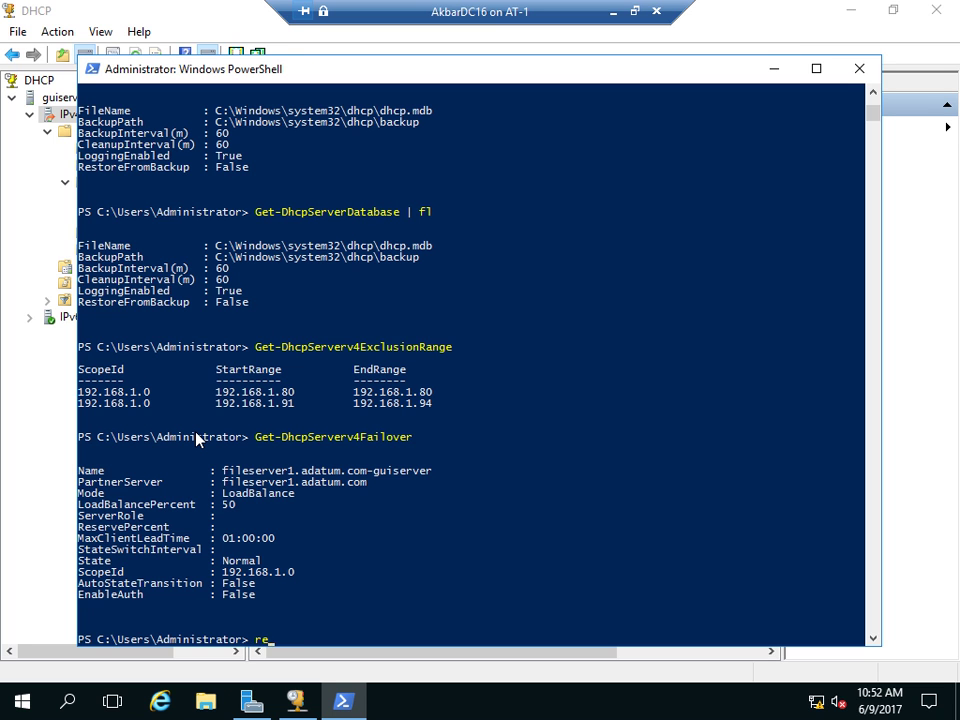
{"action": "type", "text": "-c"}
{"action": "key", "text": "Tab"}
{"action": "key", "text": "Return"}
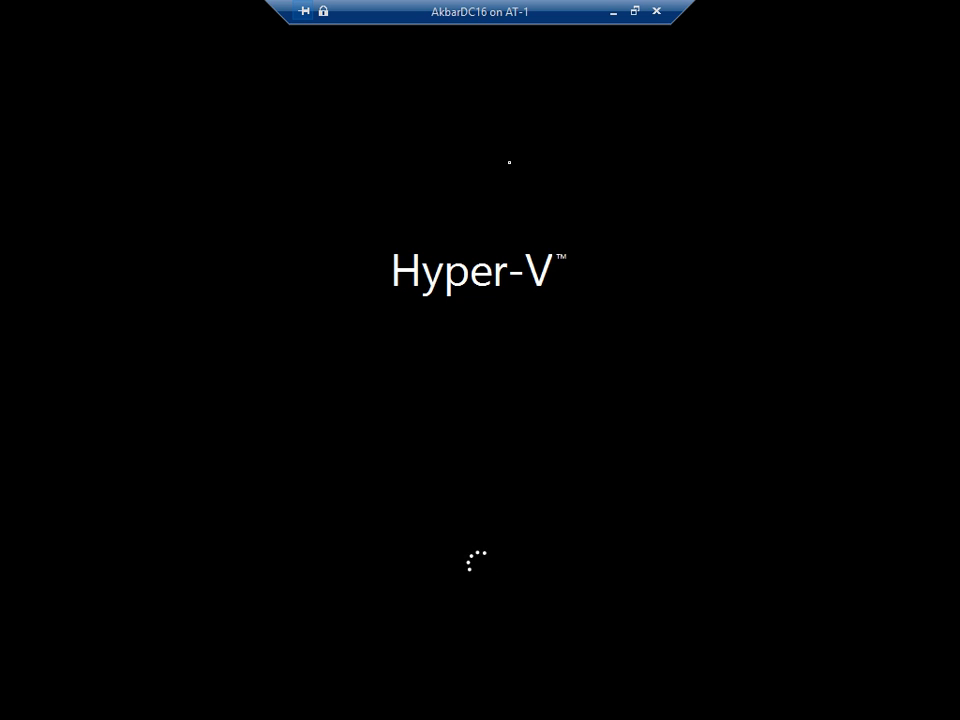
- Leave the full-screen AkbarDC16 session for Akbar16Member1 and bring up the Camtasia Recorder window
{"action": "left_click", "coordinate": [613, 12]}
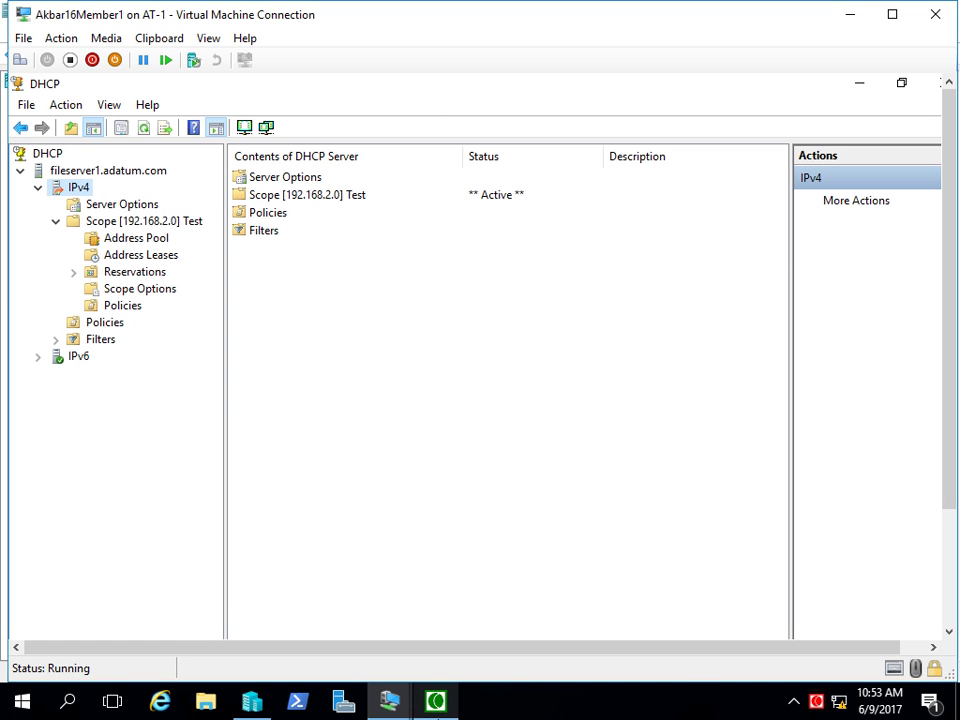
{"action": "mouse_move", "coordinate": [382, 700]}
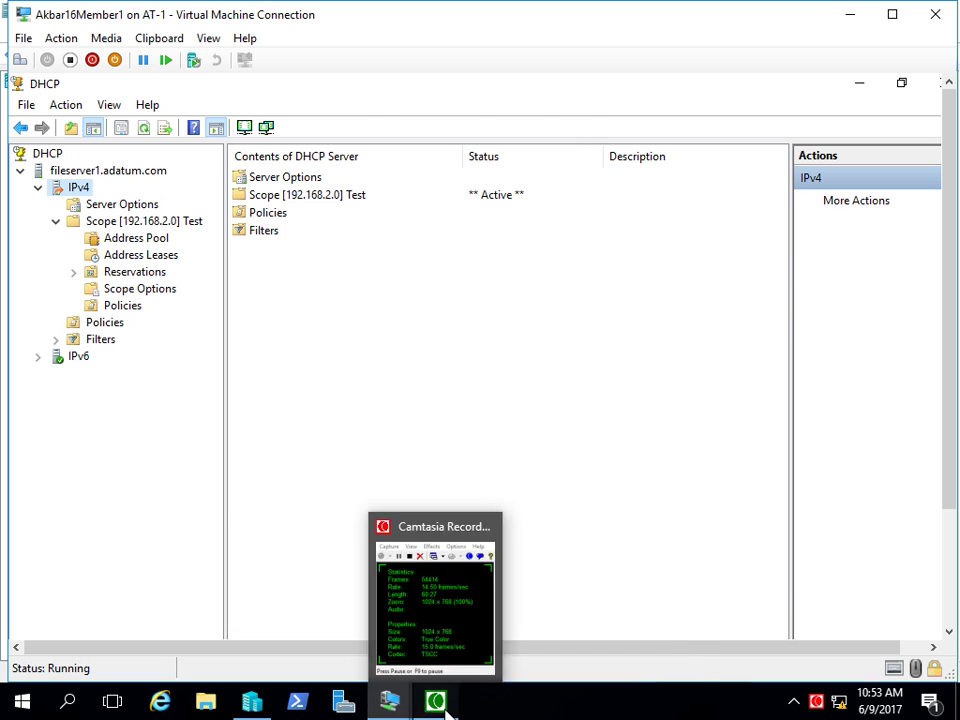
{"action": "left_click", "coordinate": [435, 700]}
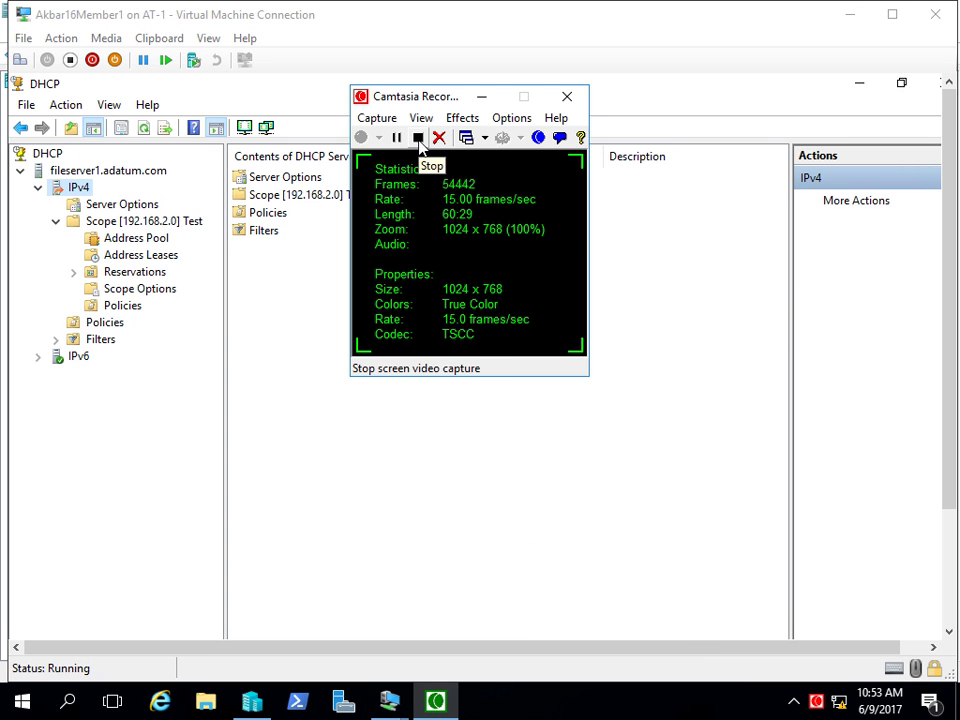